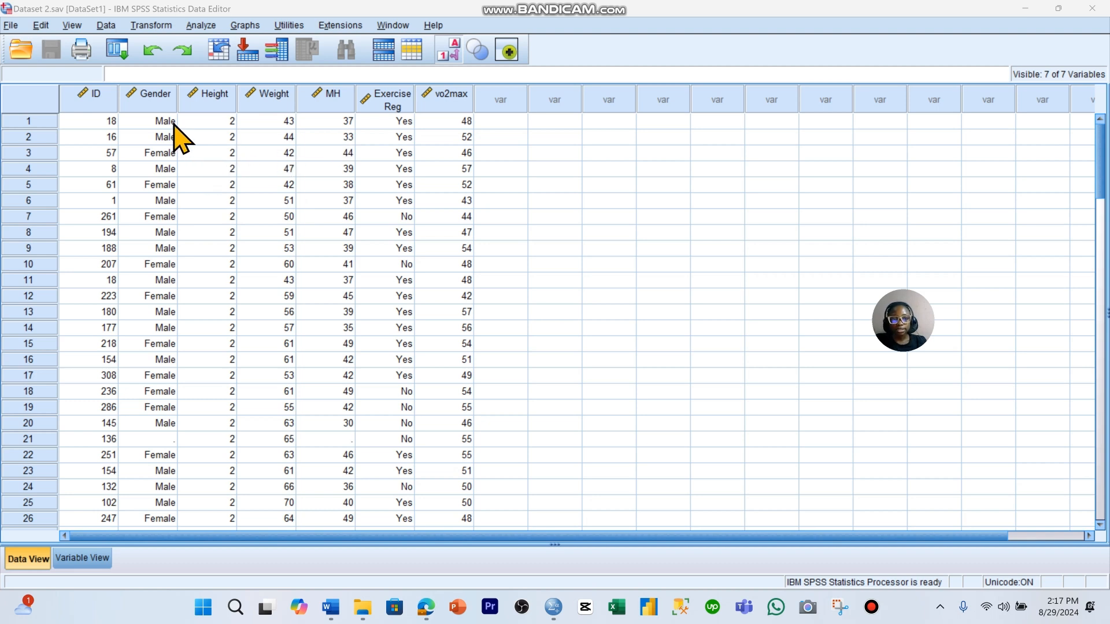
Run descriptive statistics on the Gender variable, view its tables in the output, and return to the data
{"action": "left_click", "coordinate": [153, 97]}
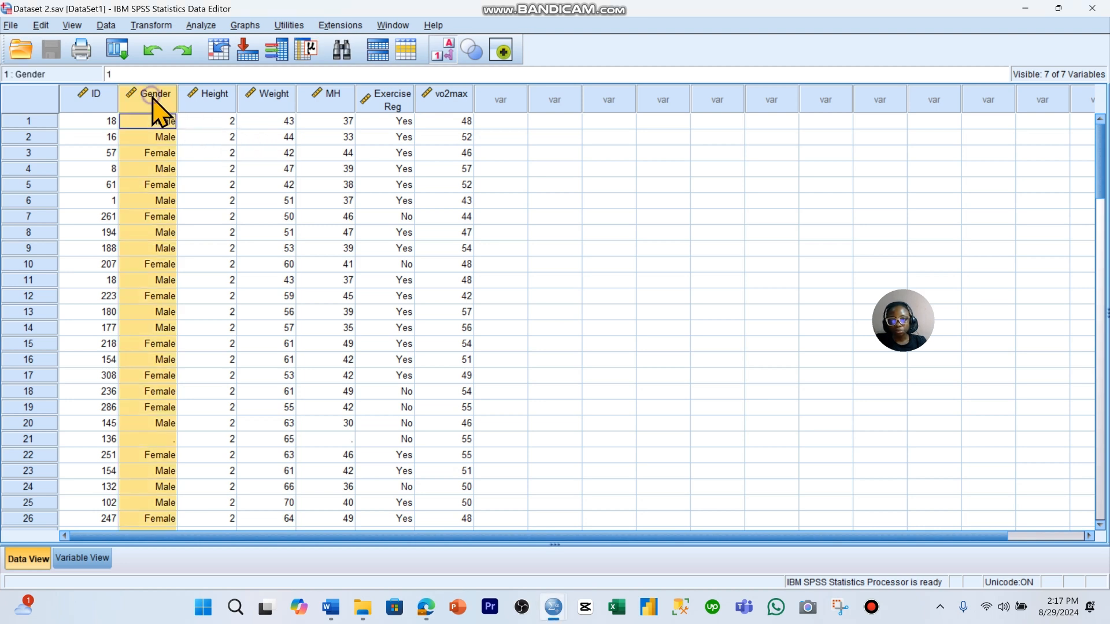
{"action": "right_click", "coordinate": [154, 101]}
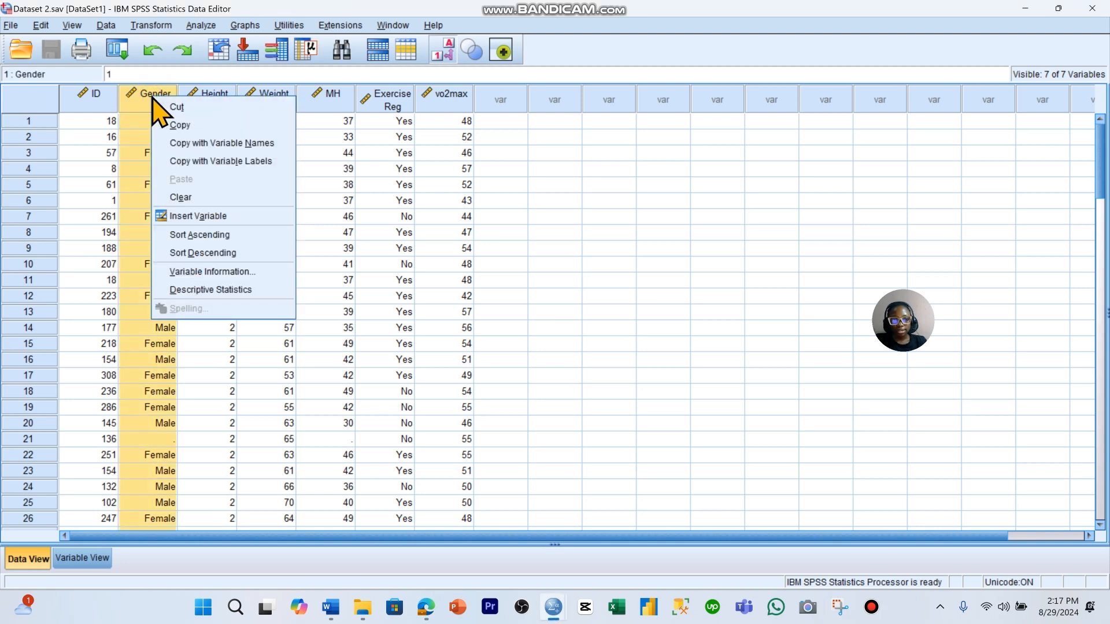
{"action": "left_click", "coordinate": [230, 290]}
{"action": "scroll", "coordinate": [694, 312], "scroll_direction": "down", "scroll_amount": 1}
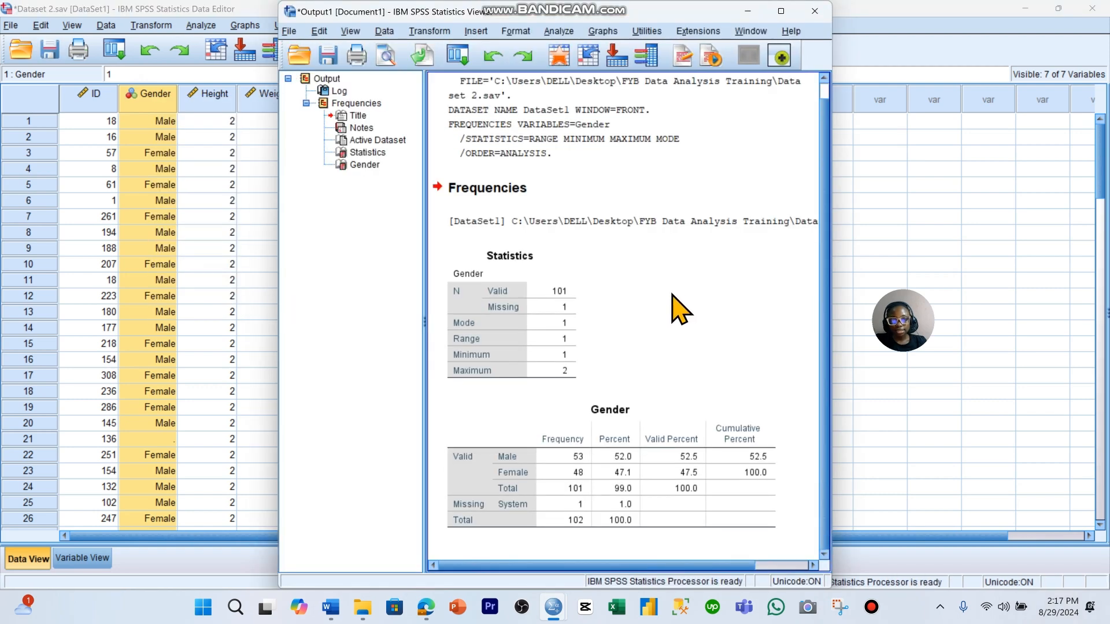
{"action": "left_click", "coordinate": [539, 313]}
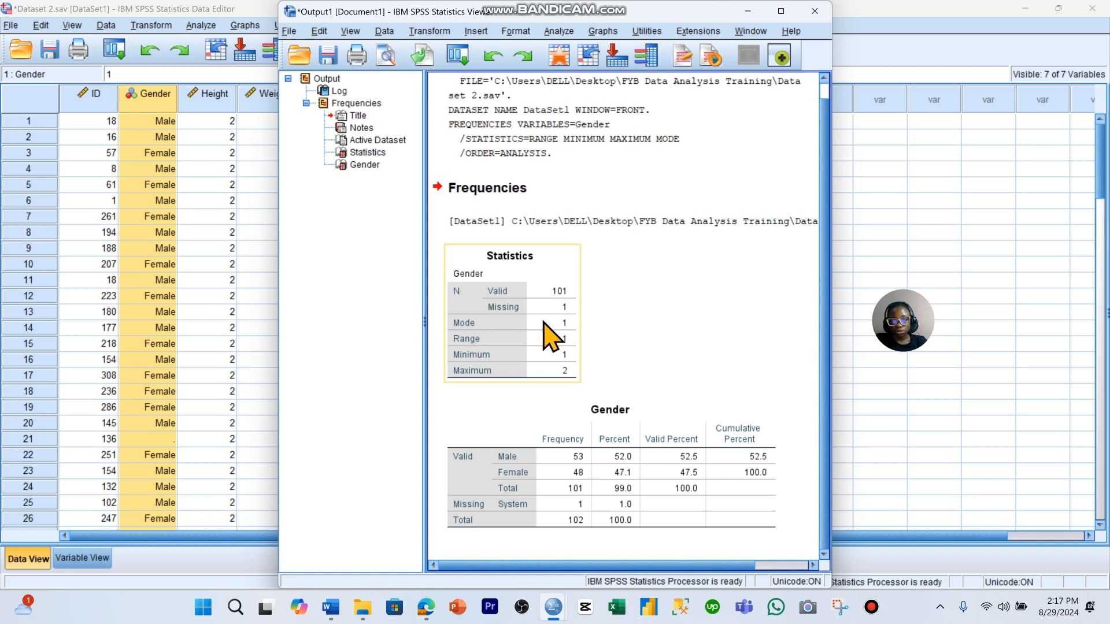
{"action": "left_click", "coordinate": [747, 11]}
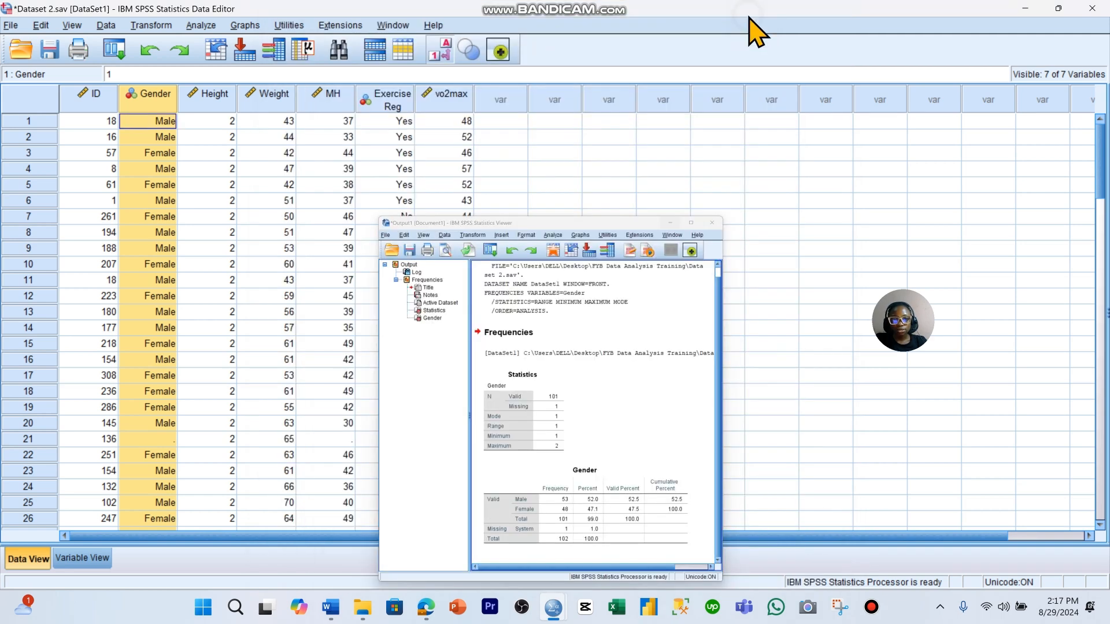
Run descriptive statistics on the MH variable
{"action": "left_click", "coordinate": [345, 101]}
{"action": "right_click", "coordinate": [345, 101]}
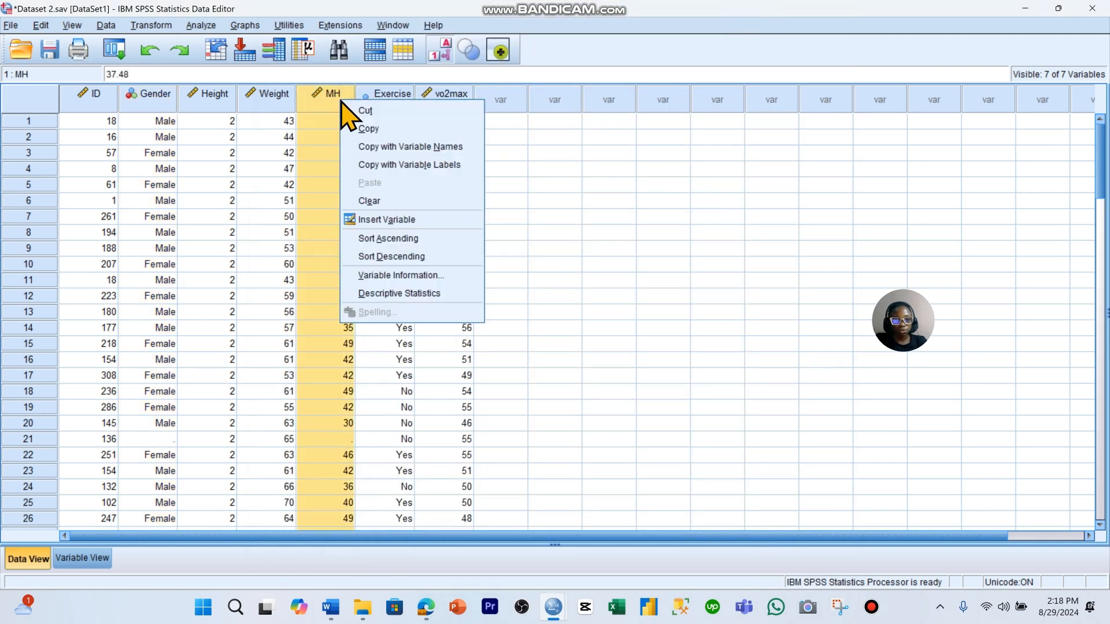
{"action": "left_click", "coordinate": [432, 293]}
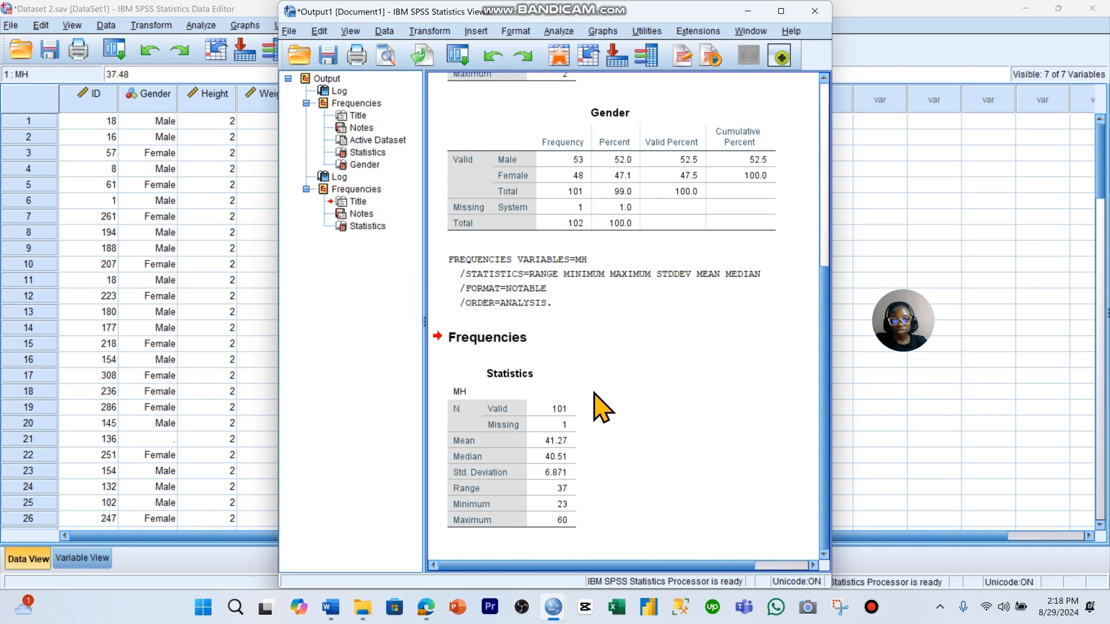
Compare the Gender frequency table with the MH statistics in the output and return to the data
{"action": "scroll", "coordinate": [602, 404], "scroll_direction": "up", "scroll_amount": 2}
{"action": "scroll", "coordinate": [578, 283], "scroll_direction": "down", "scroll_amount": 2}
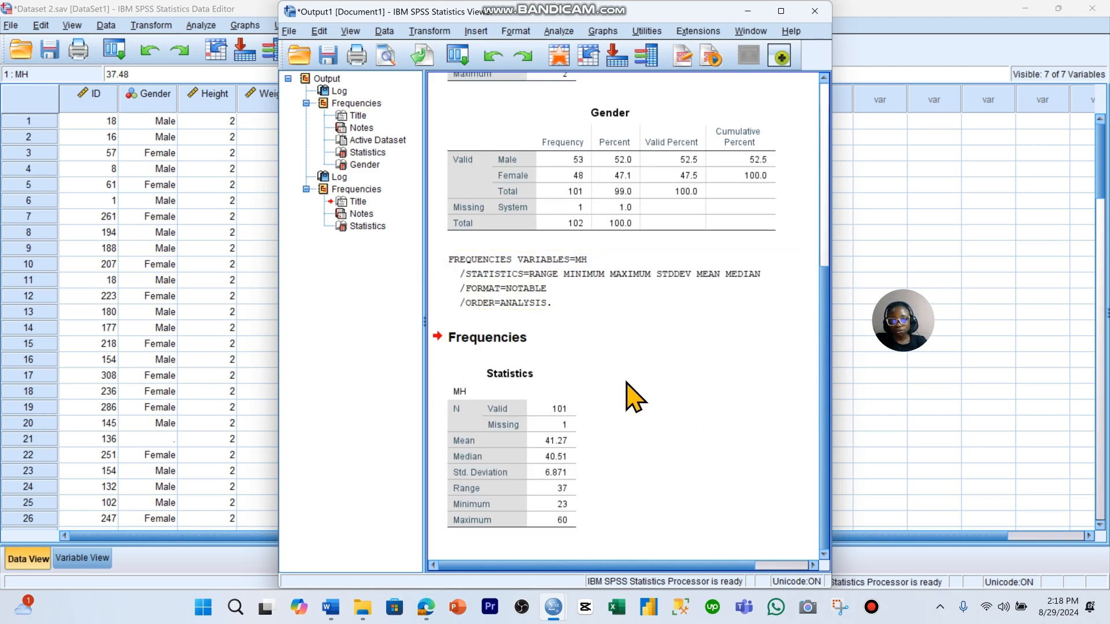
{"action": "scroll", "coordinate": [630, 385], "scroll_direction": "up", "scroll_amount": 3}
{"action": "scroll", "coordinate": [623, 364], "scroll_direction": "down", "scroll_amount": 3}
{"action": "scroll", "coordinate": [640, 354], "scroll_direction": "up", "scroll_amount": 3}
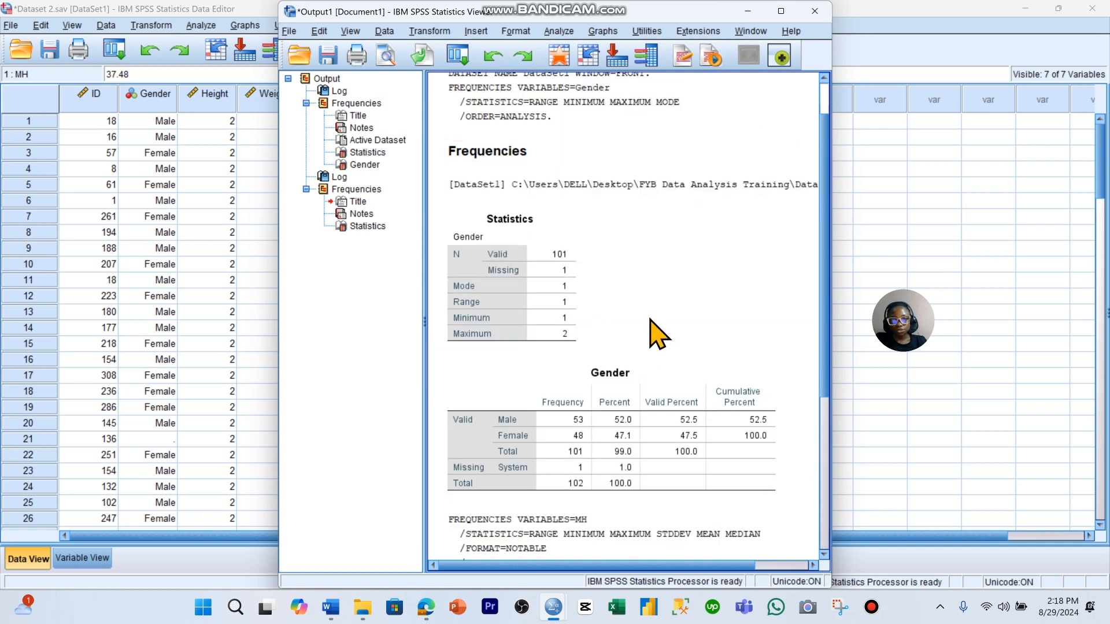
{"action": "scroll", "coordinate": [636, 318], "scroll_direction": "down", "scroll_amount": 2}
{"action": "scroll", "coordinate": [613, 370], "scroll_direction": "down", "scroll_amount": 1}
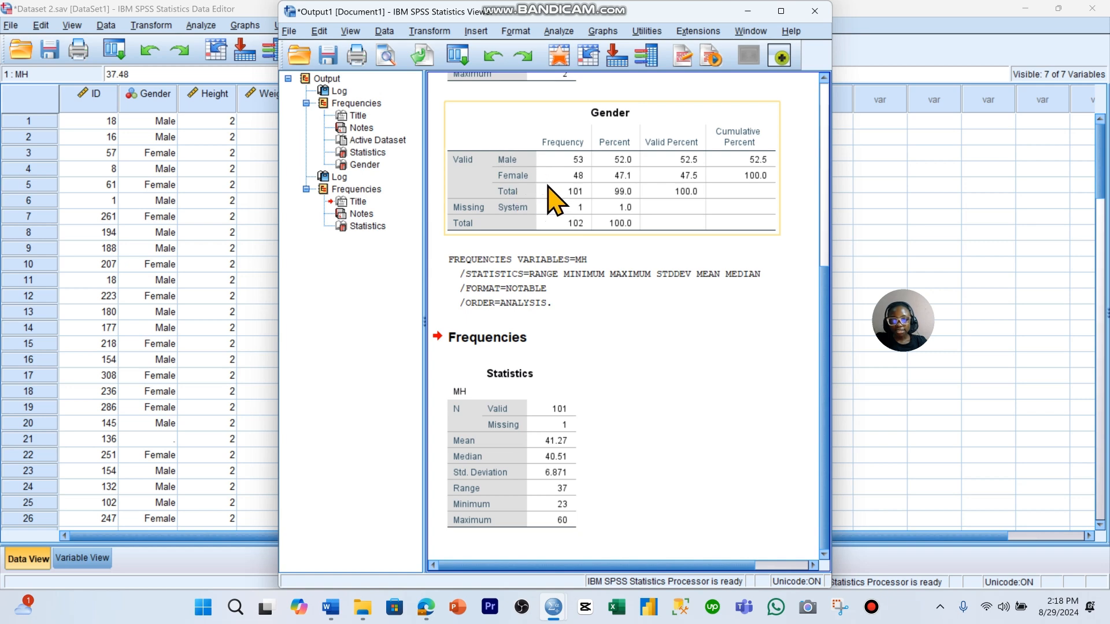
{"action": "scroll", "coordinate": [555, 199], "scroll_direction": "up", "scroll_amount": 5}
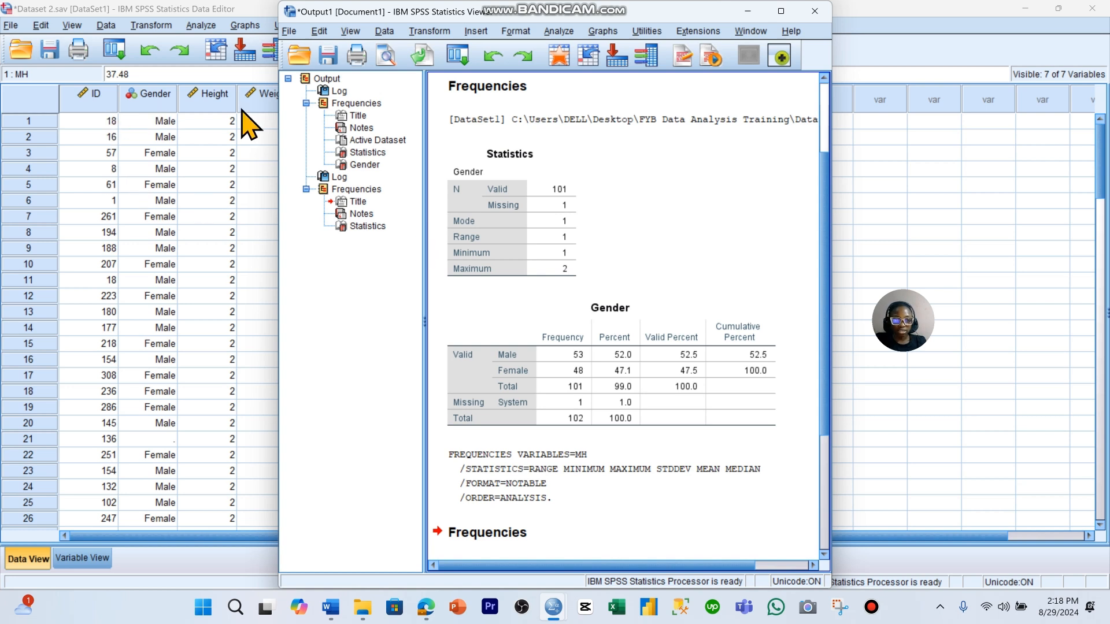
{"action": "left_click", "coordinate": [462, 146]}
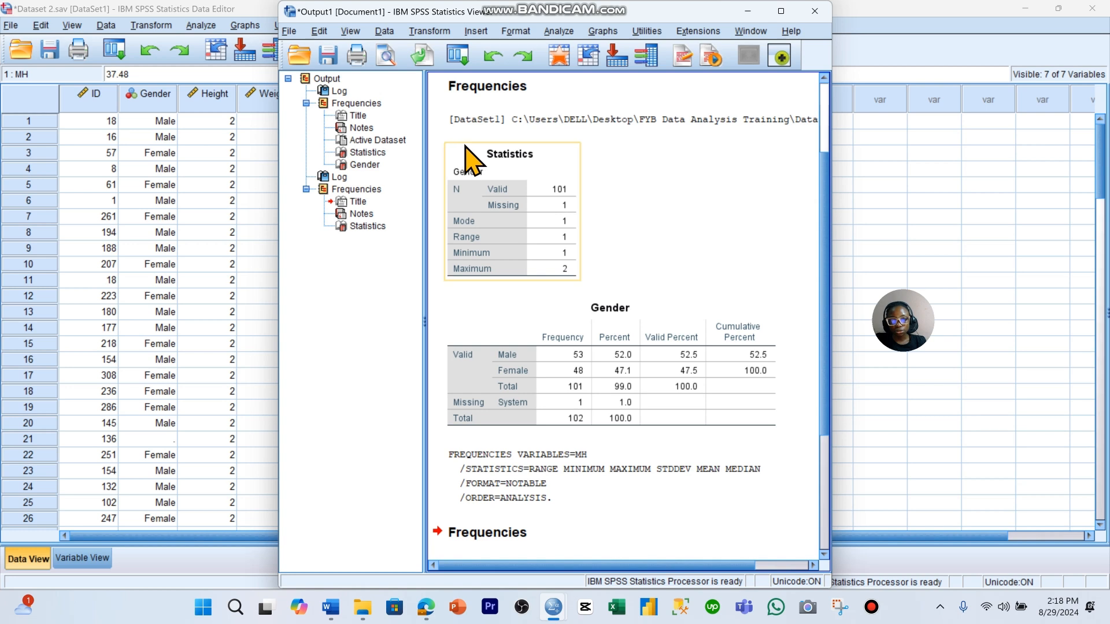
{"action": "left_click", "coordinate": [670, 118]}
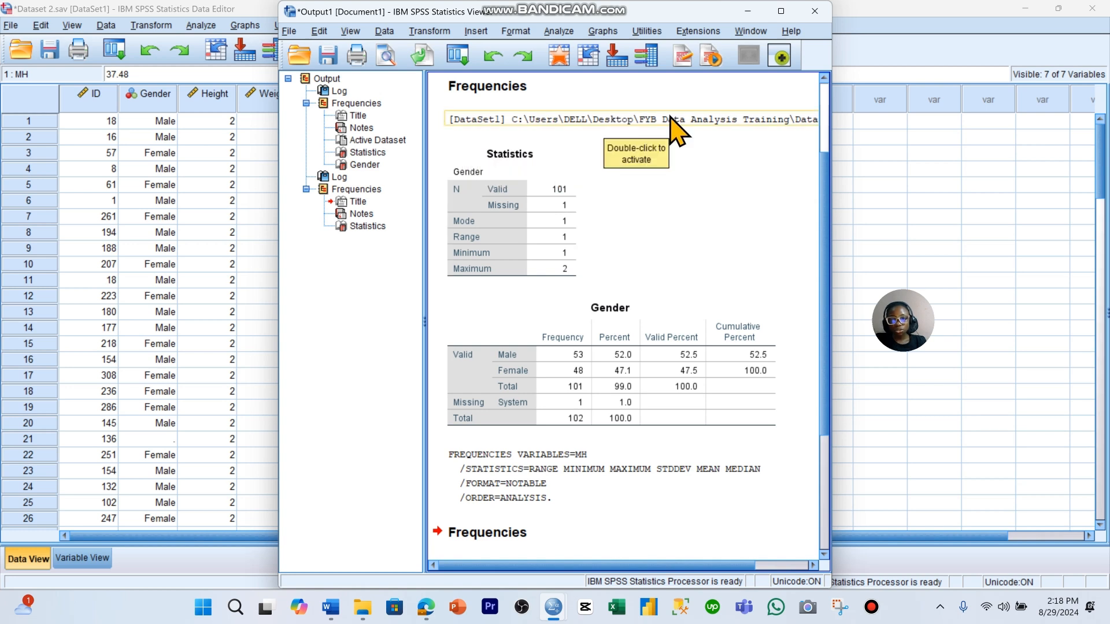
{"action": "left_click", "coordinate": [684, 140]}
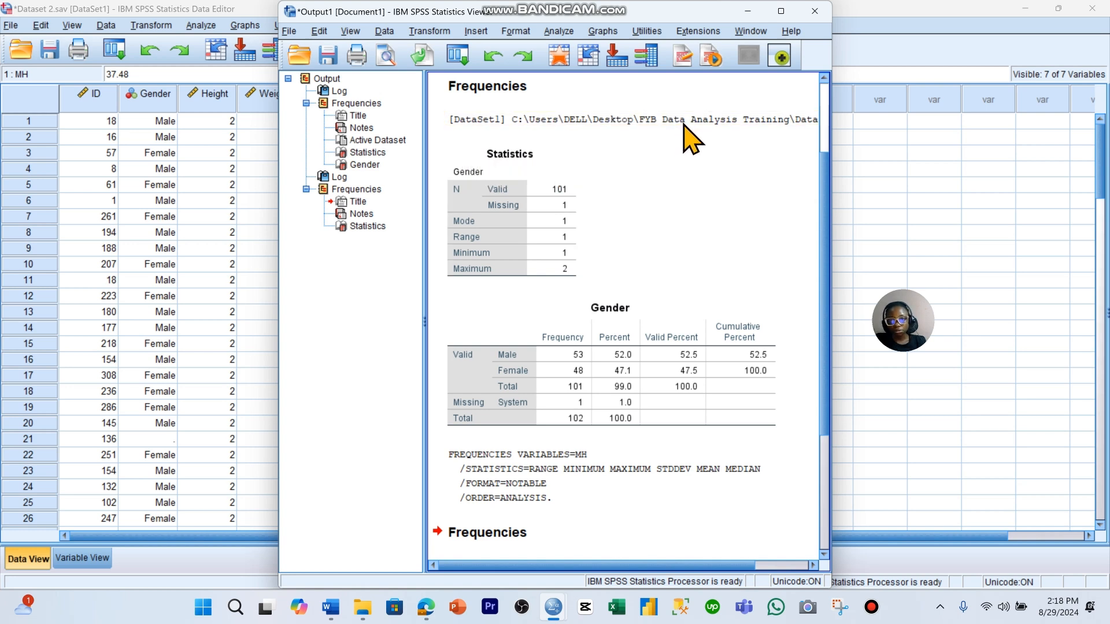
{"action": "left_click", "coordinate": [744, 10]}
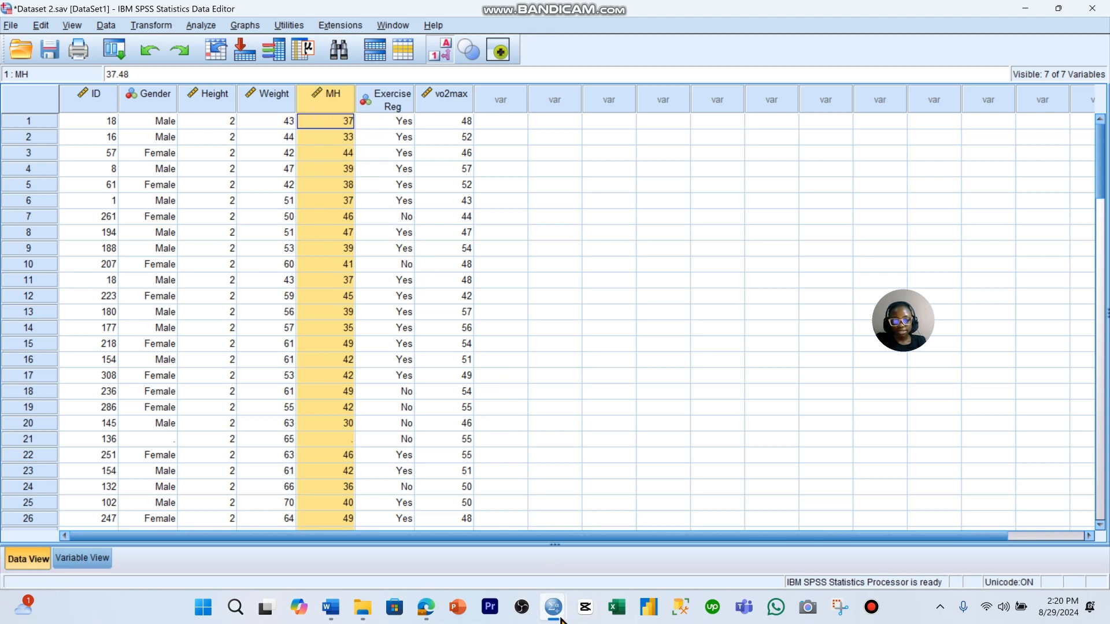
Reopen the output to recheck the Gender percentages and the MH statistics, and go back to the data
{"action": "mouse_move", "coordinate": [559, 618]}
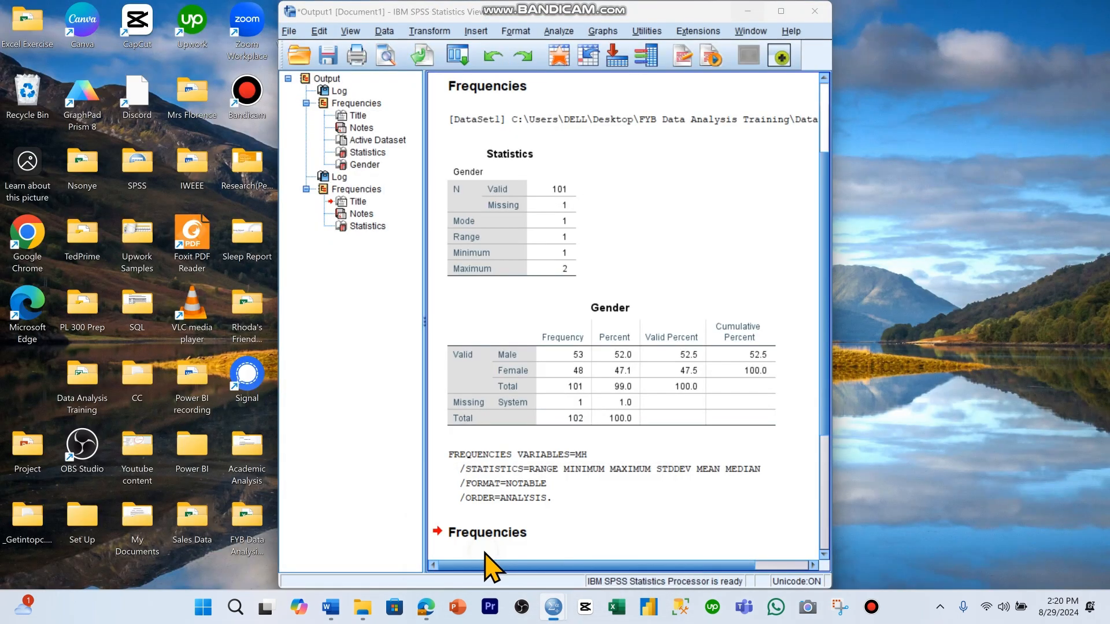
{"action": "left_click", "coordinate": [493, 565]}
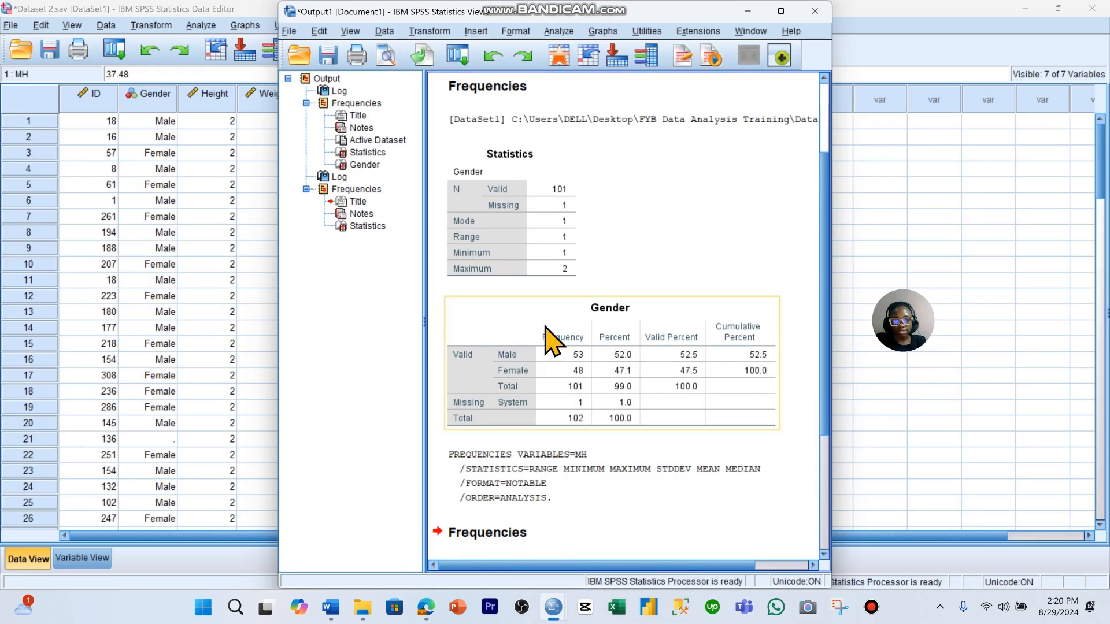
{"action": "scroll", "coordinate": [552, 340], "scroll_direction": "down", "scroll_amount": 3}
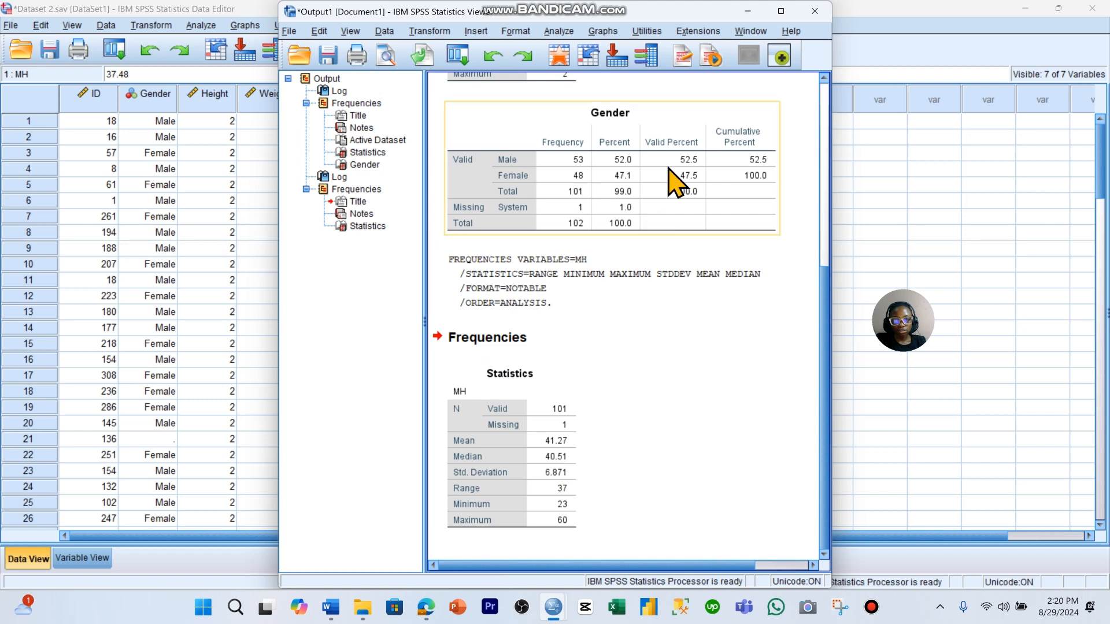
{"action": "left_click", "coordinate": [750, 12]}
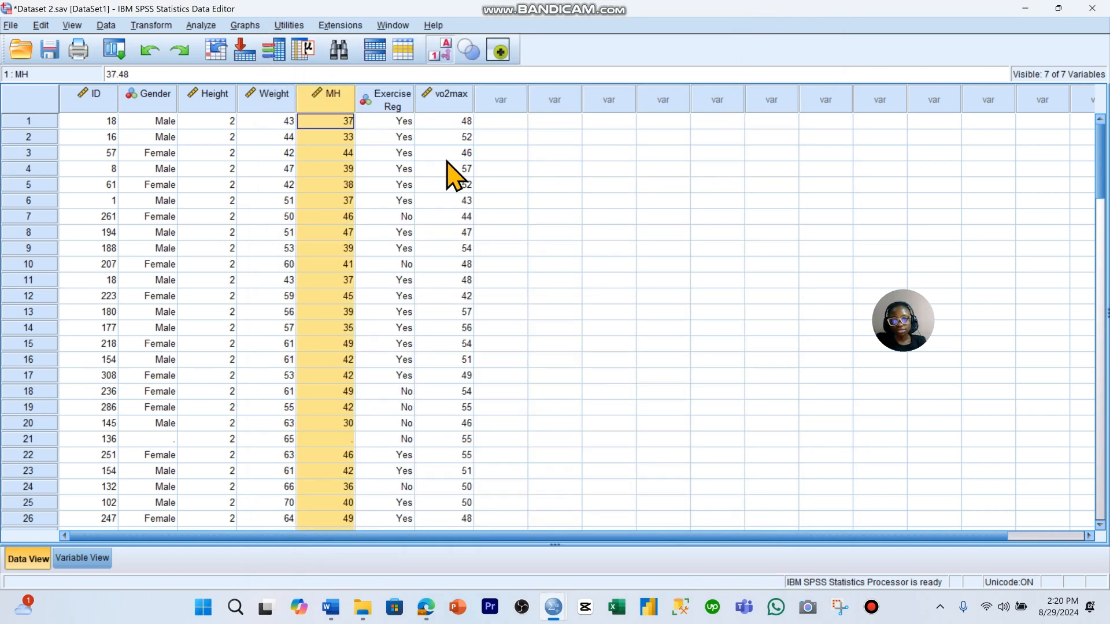
{"action": "left_click", "coordinate": [47, 122]}
{"action": "right_click", "coordinate": [46, 123]}
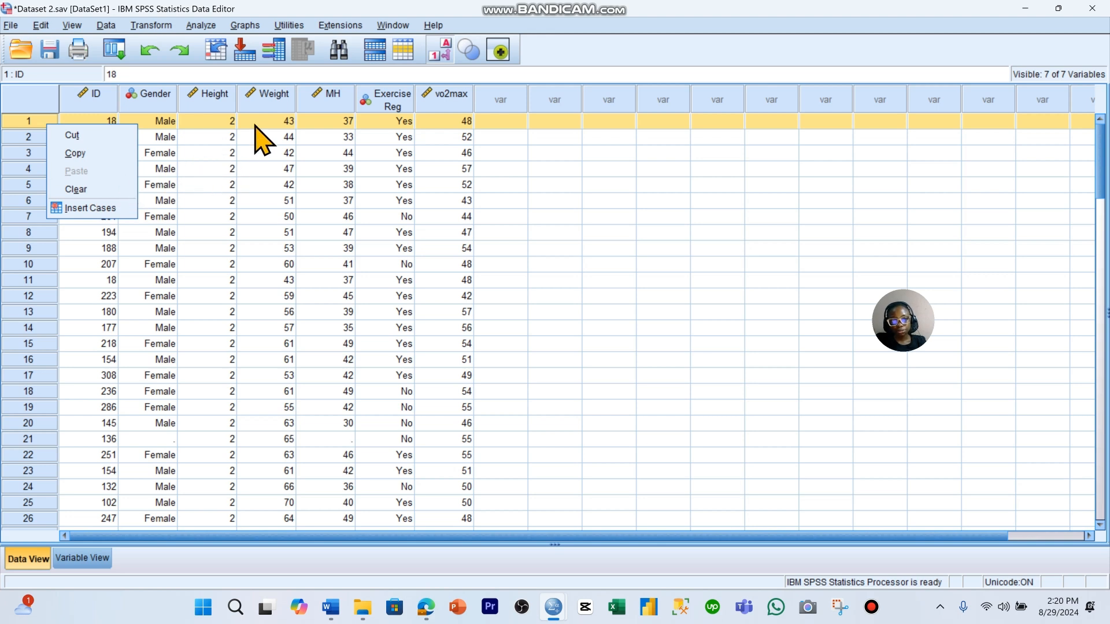
{"action": "left_click", "coordinate": [538, 74]}
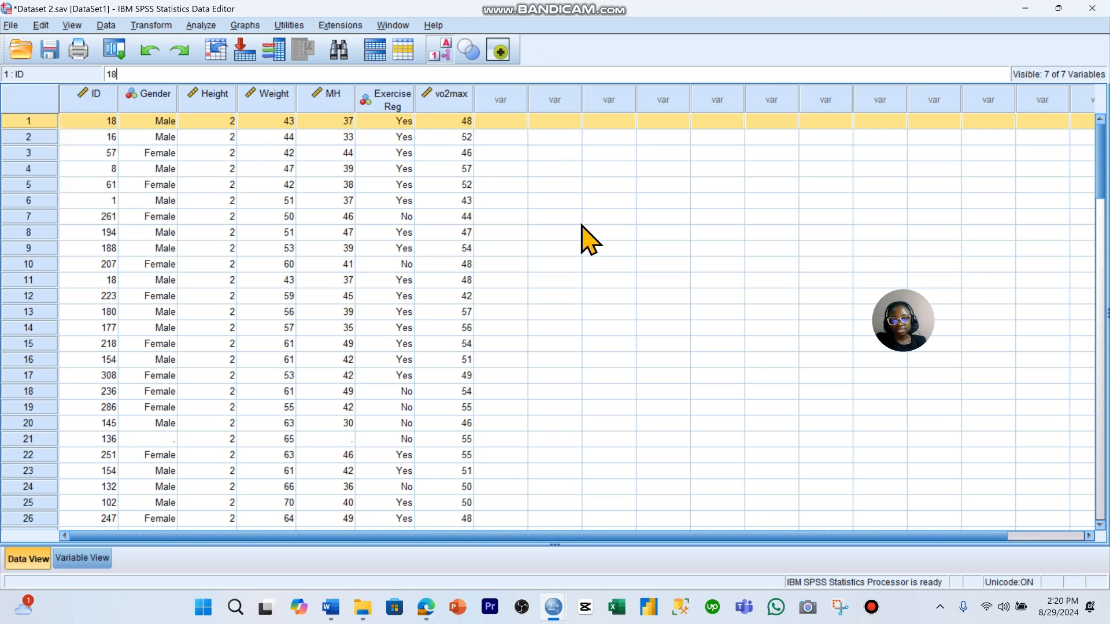
{"action": "left_click", "coordinate": [609, 264]}
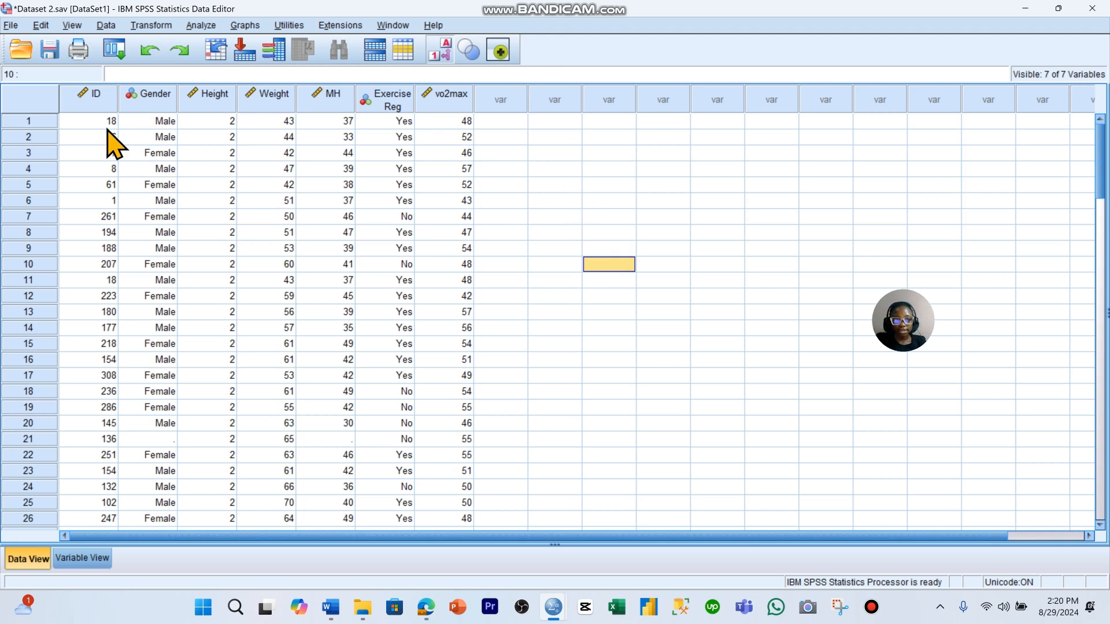
Identify duplicate cases matched by ID, flagging the last case in each group as primary, and return to the data
{"action": "left_click", "coordinate": [104, 98]}
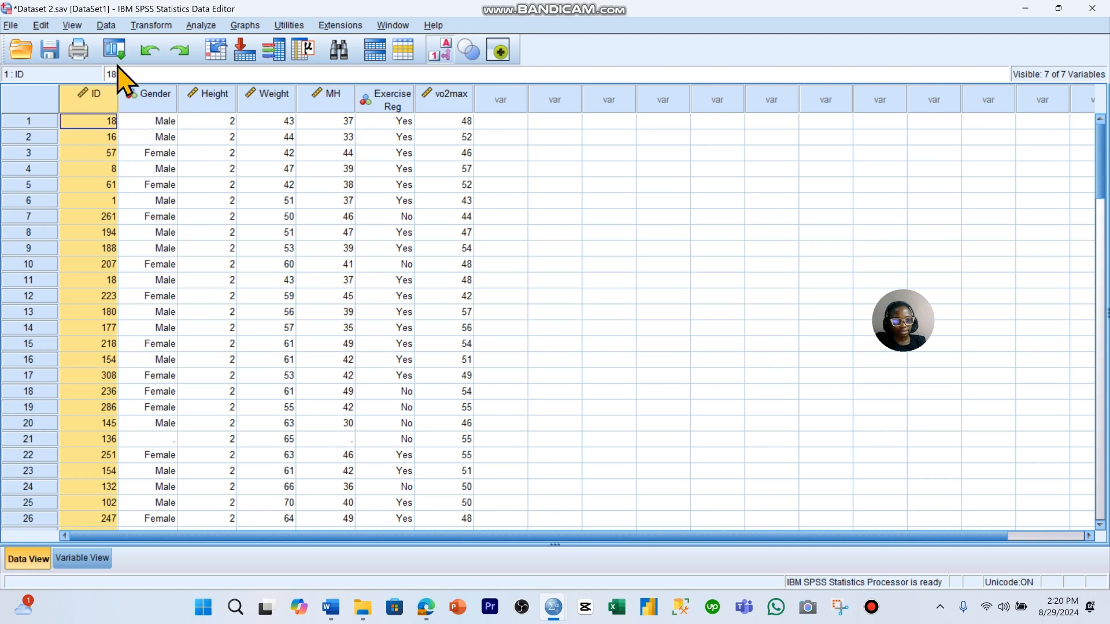
{"action": "left_click", "coordinate": [109, 26]}
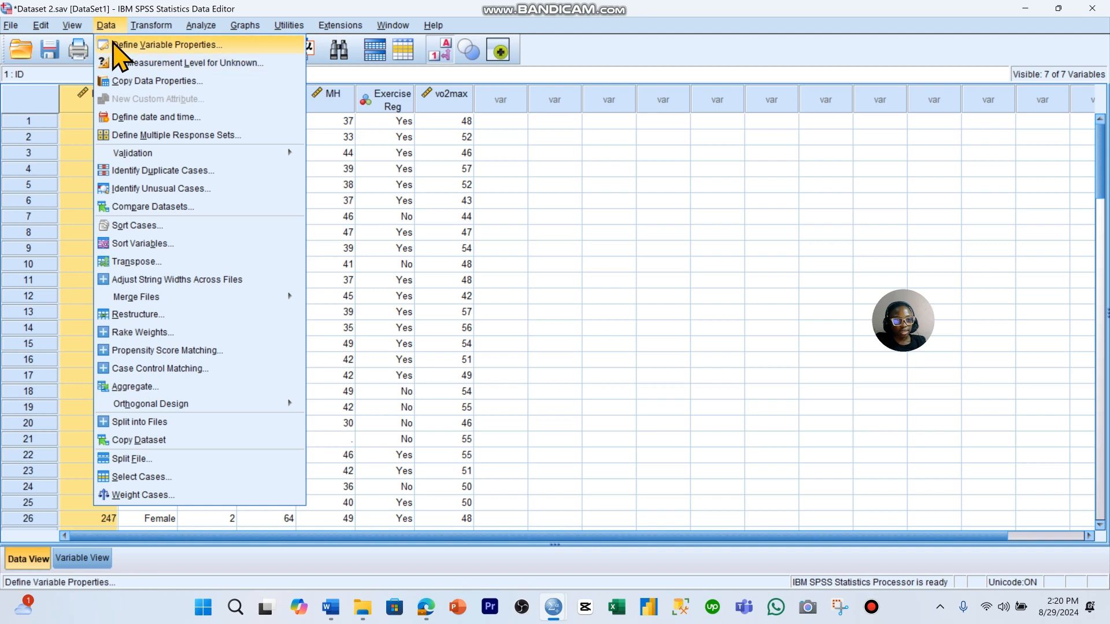
{"action": "left_click", "coordinate": [167, 173]}
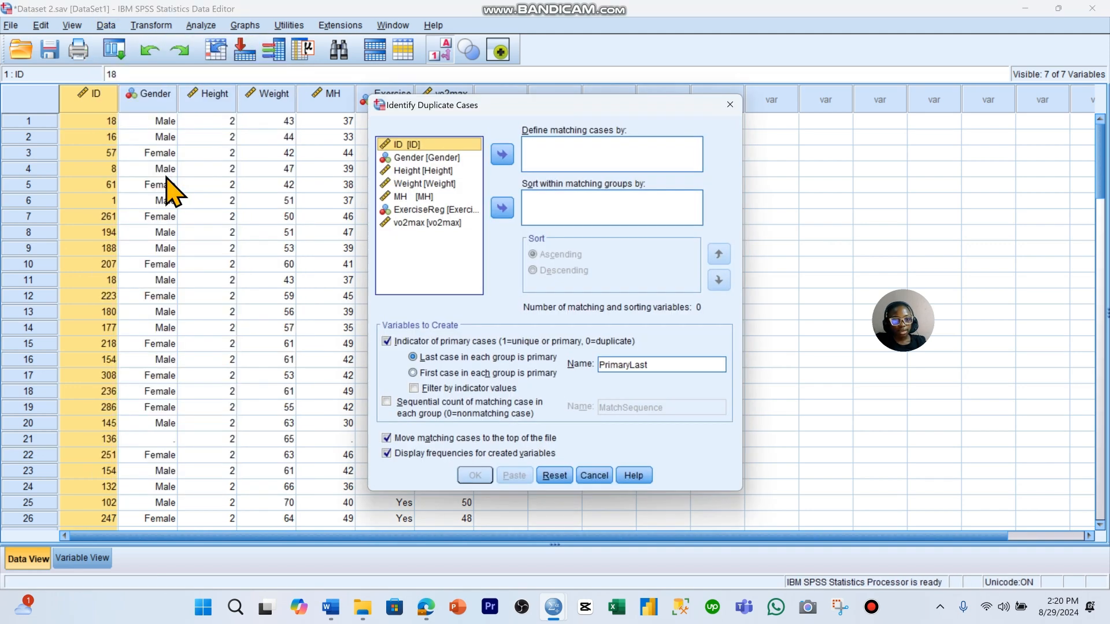
{"action": "left_click", "coordinate": [501, 154]}
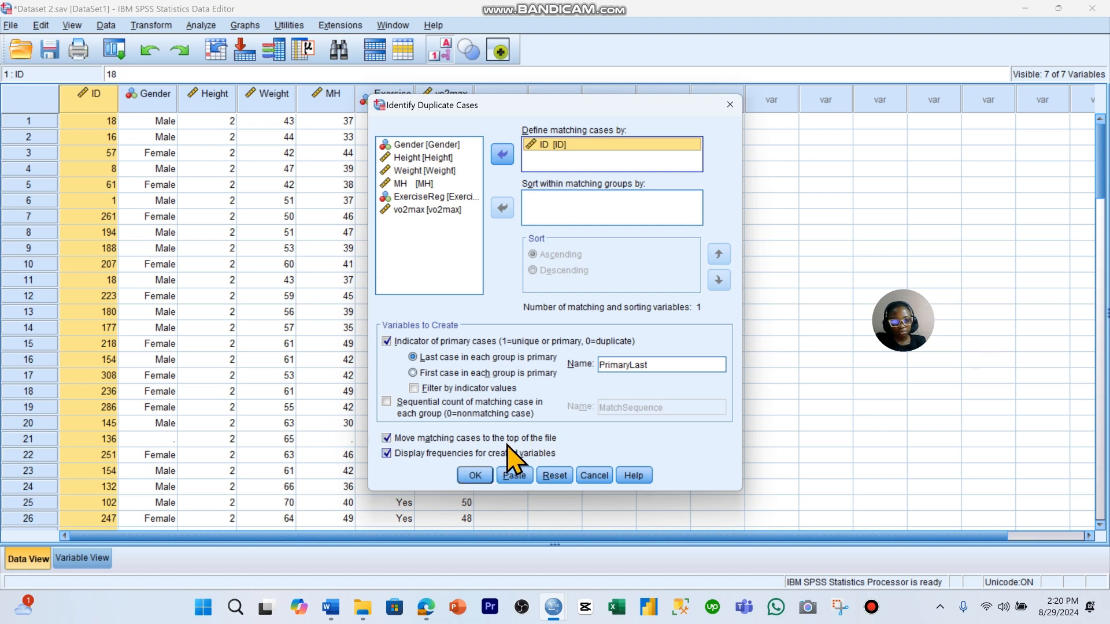
{"action": "left_click", "coordinate": [475, 475]}
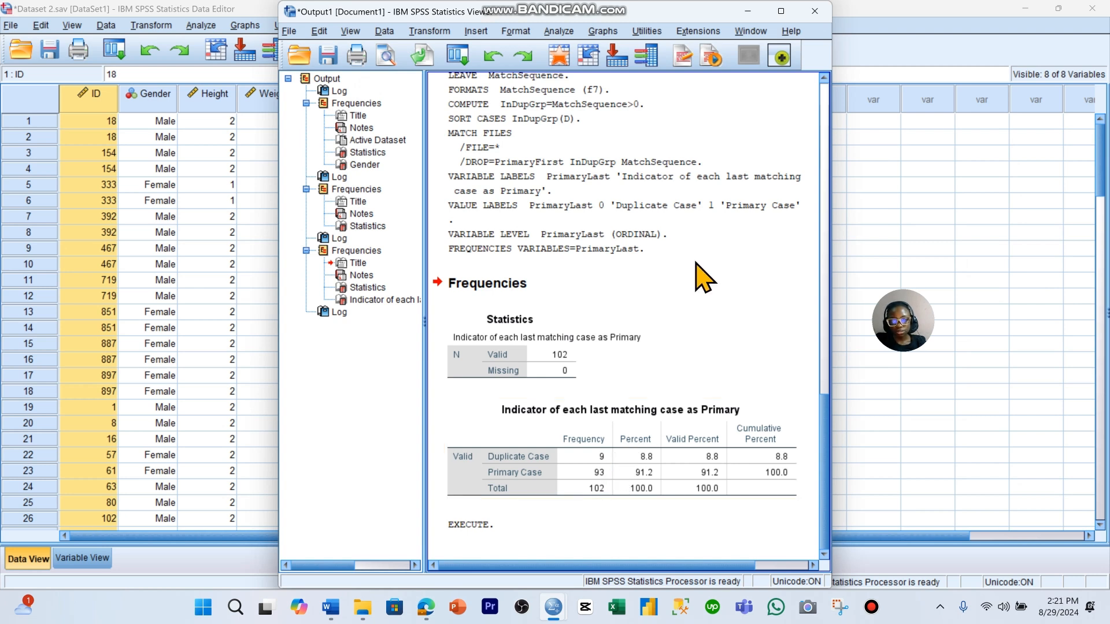
{"action": "left_click", "coordinate": [747, 12]}
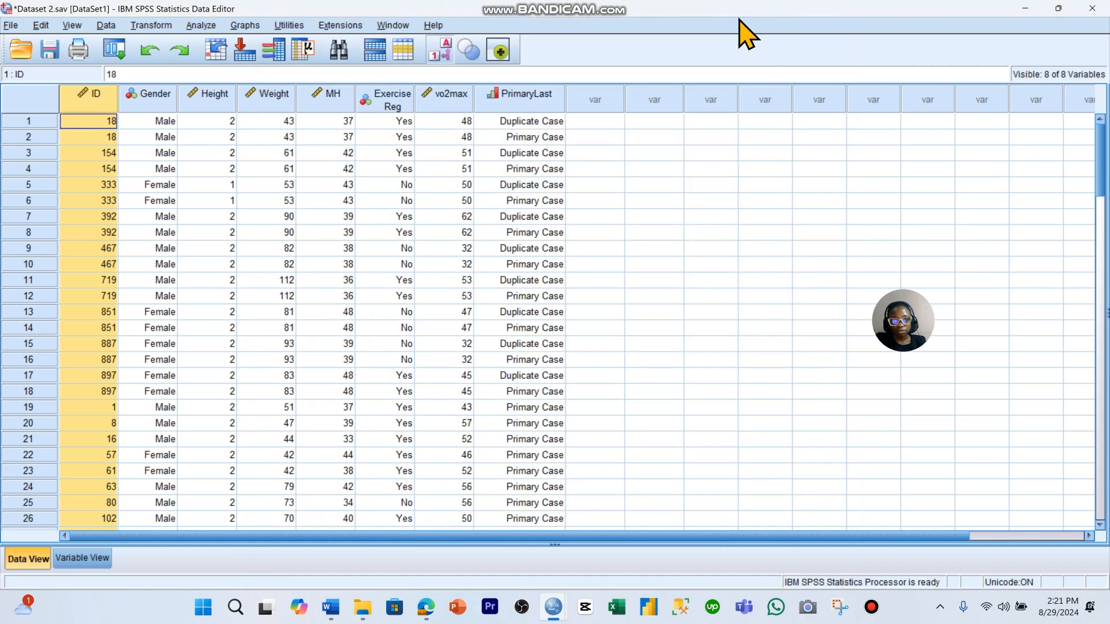
Delete the case in row 1 that is flagged as Duplicate Case in the PrimaryLast column
{"action": "left_click", "coordinate": [519, 101]}
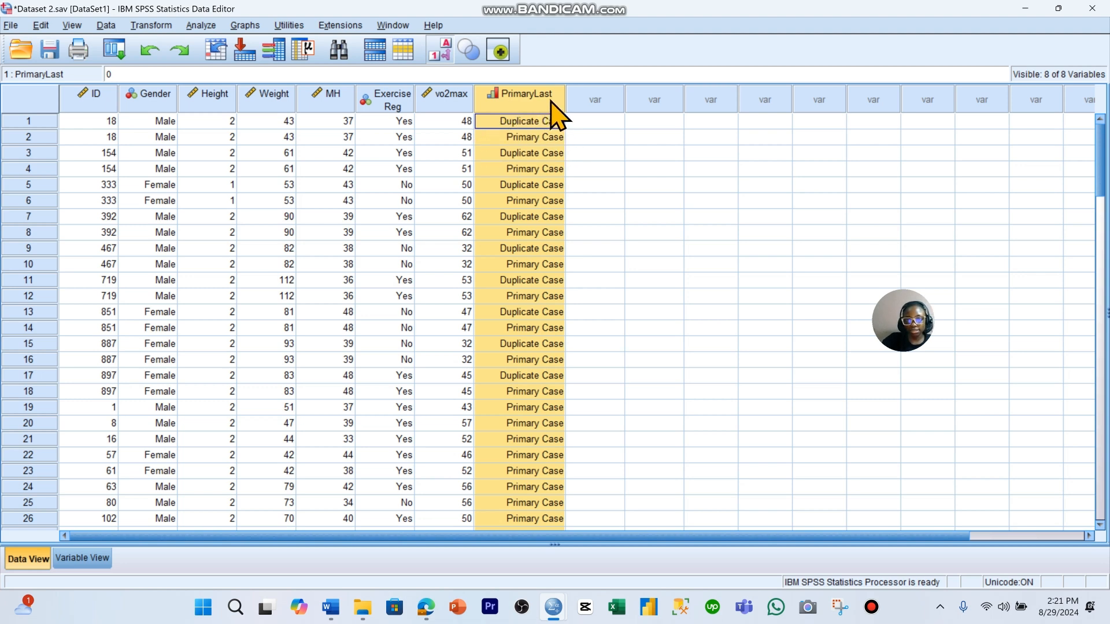
{"action": "left_click", "coordinate": [34, 122]}
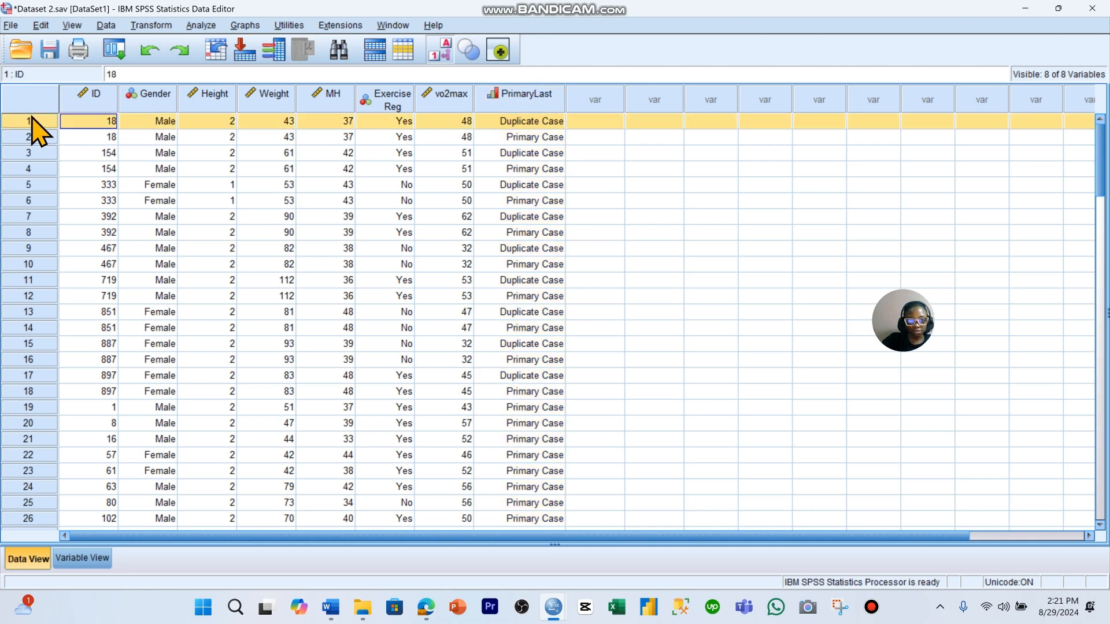
{"action": "right_click", "coordinate": [32, 121]}
{"action": "left_click", "coordinate": [62, 180]}
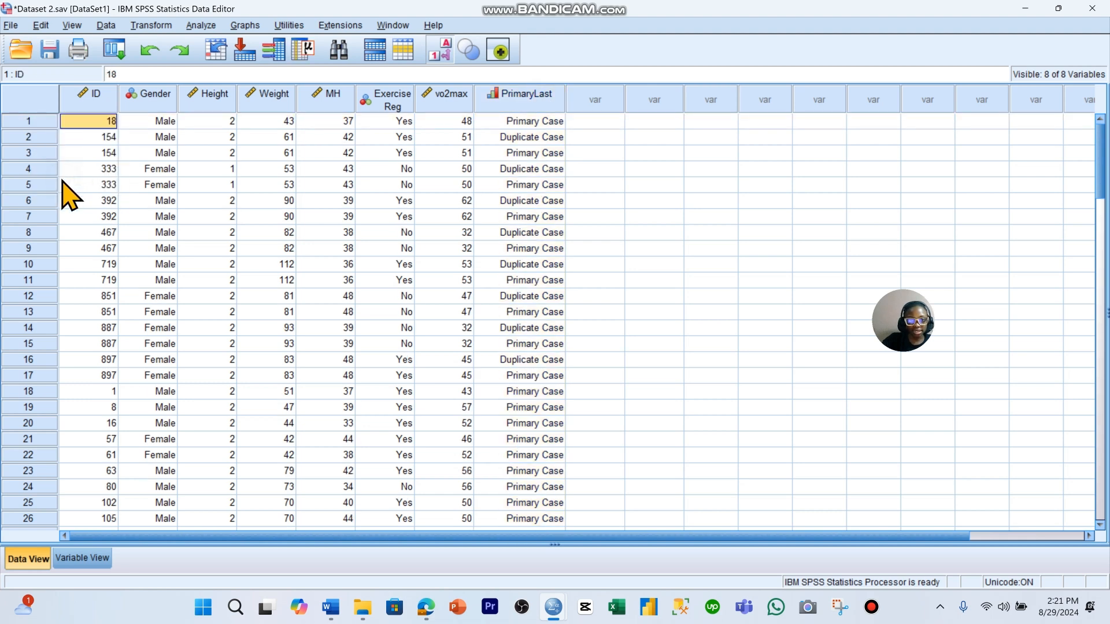
{"action": "left_click", "coordinate": [54, 136]}
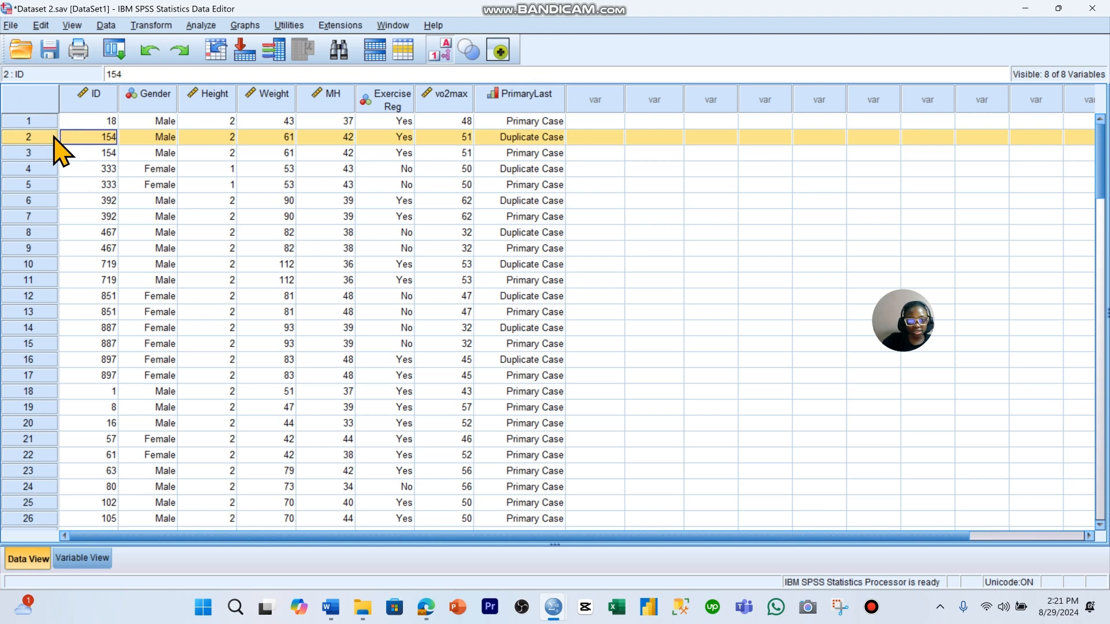
{"action": "left_click", "coordinate": [558, 102]}
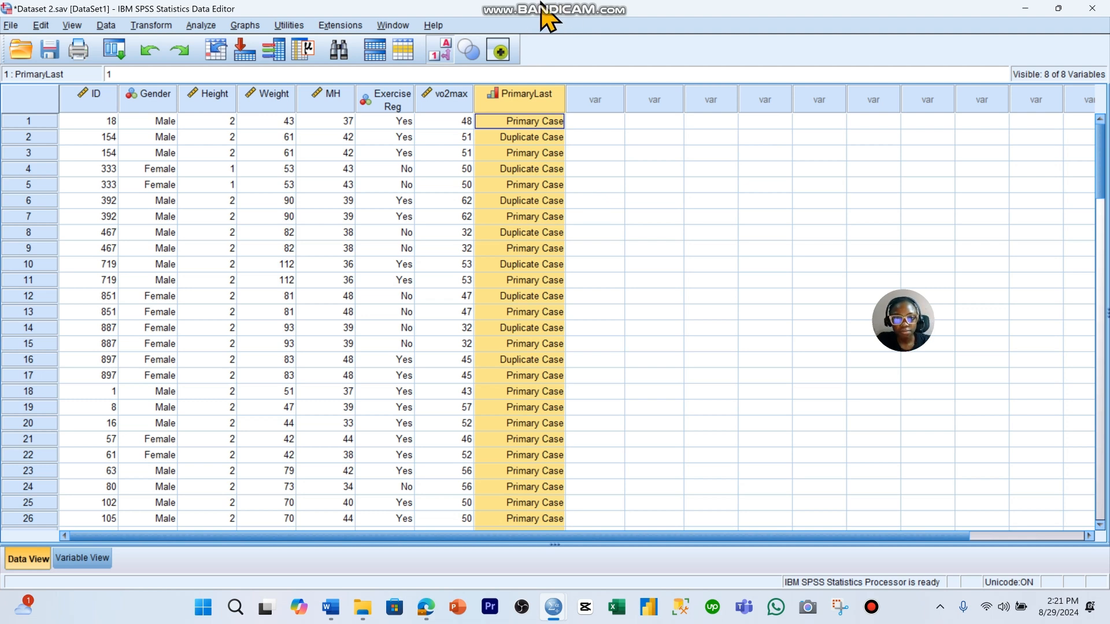
{"action": "mouse_move", "coordinate": [556, 15]}
{"action": "left_click", "coordinate": [615, 9]}
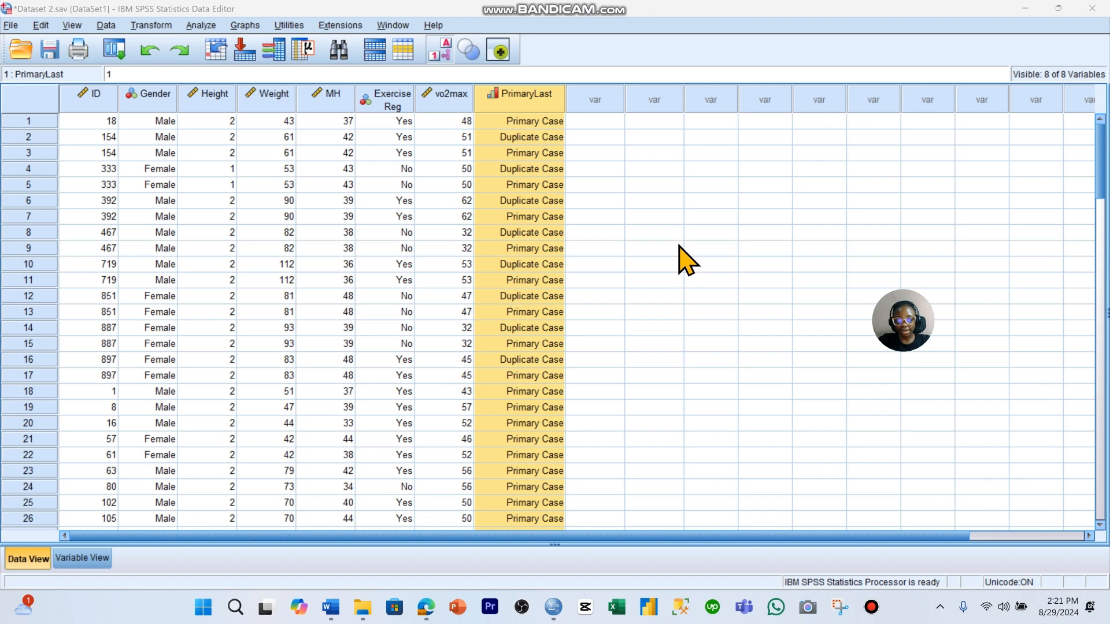
Sort the cases by the PrimaryLast indicator in ascending order and return to the data
{"action": "left_click", "coordinate": [106, 25]}
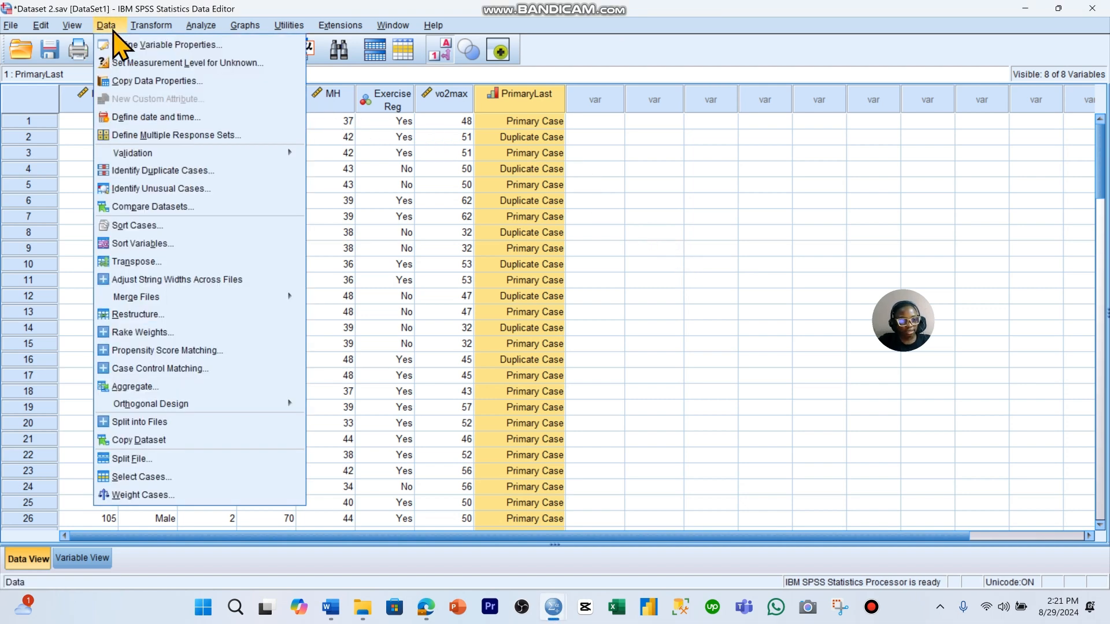
{"action": "left_click", "coordinate": [155, 225]}
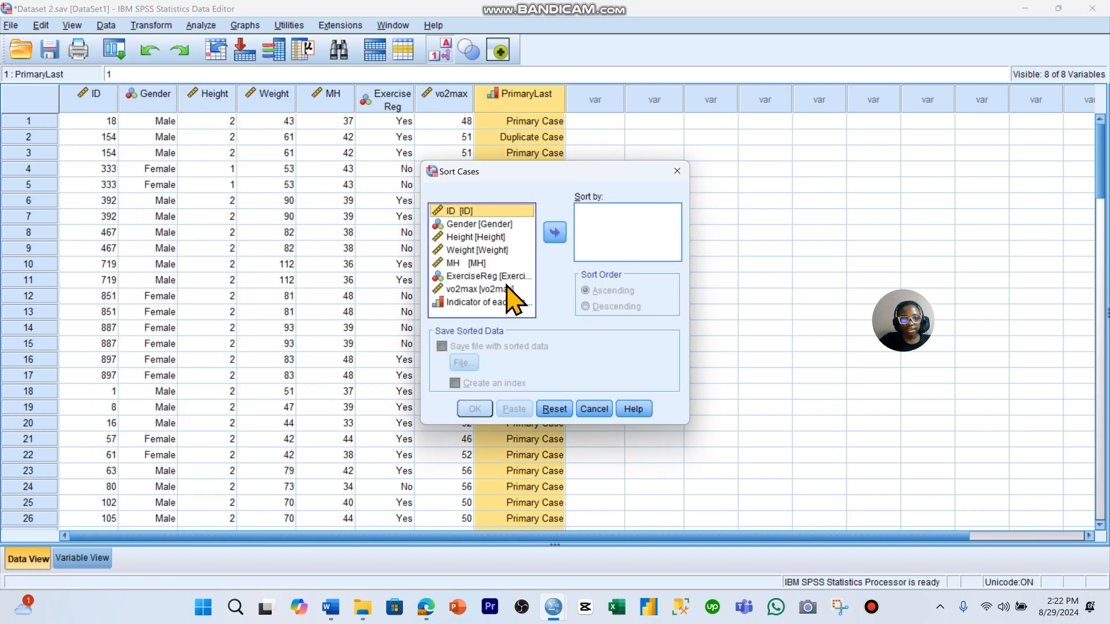
{"action": "left_click", "coordinate": [495, 302]}
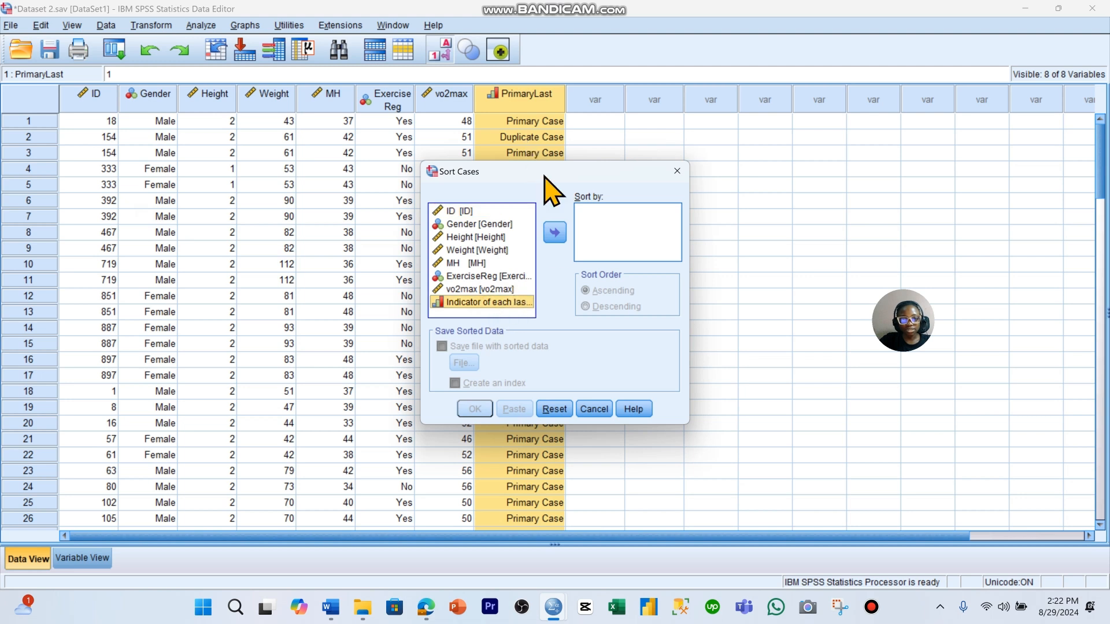
{"action": "left_click", "coordinate": [554, 232]}
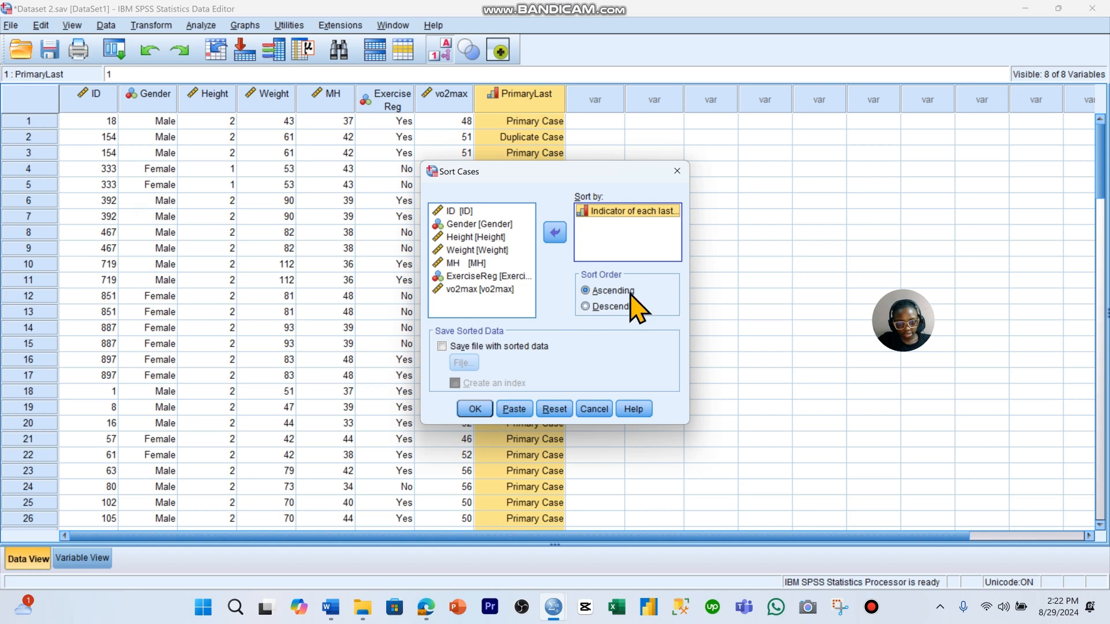
{"action": "left_click", "coordinate": [485, 409]}
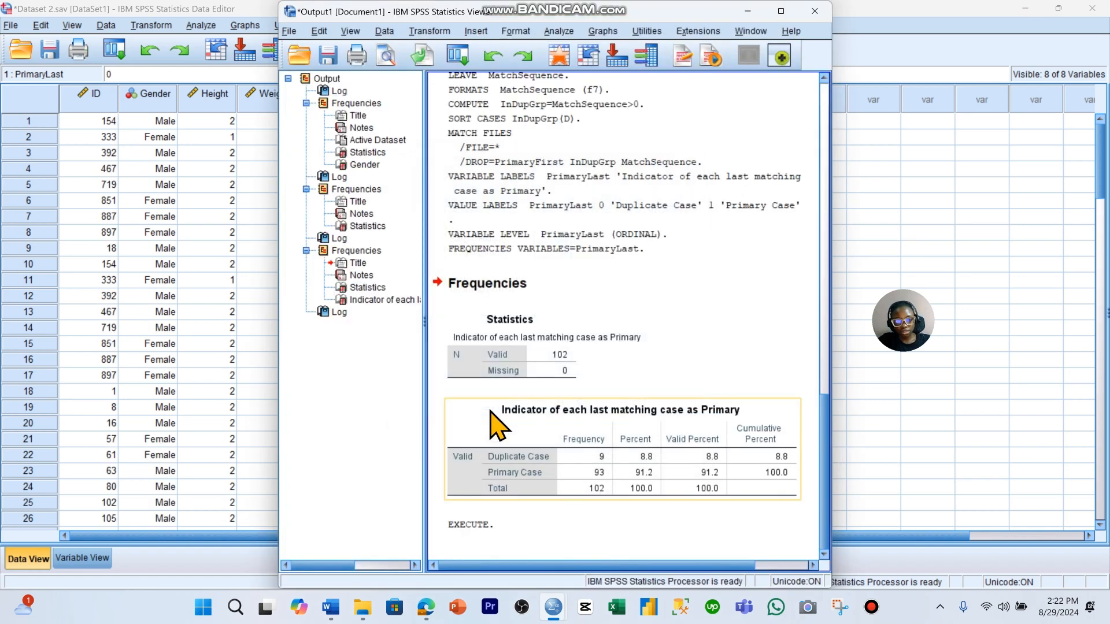
{"action": "left_click", "coordinate": [747, 11]}
{"action": "left_click", "coordinate": [548, 121]}
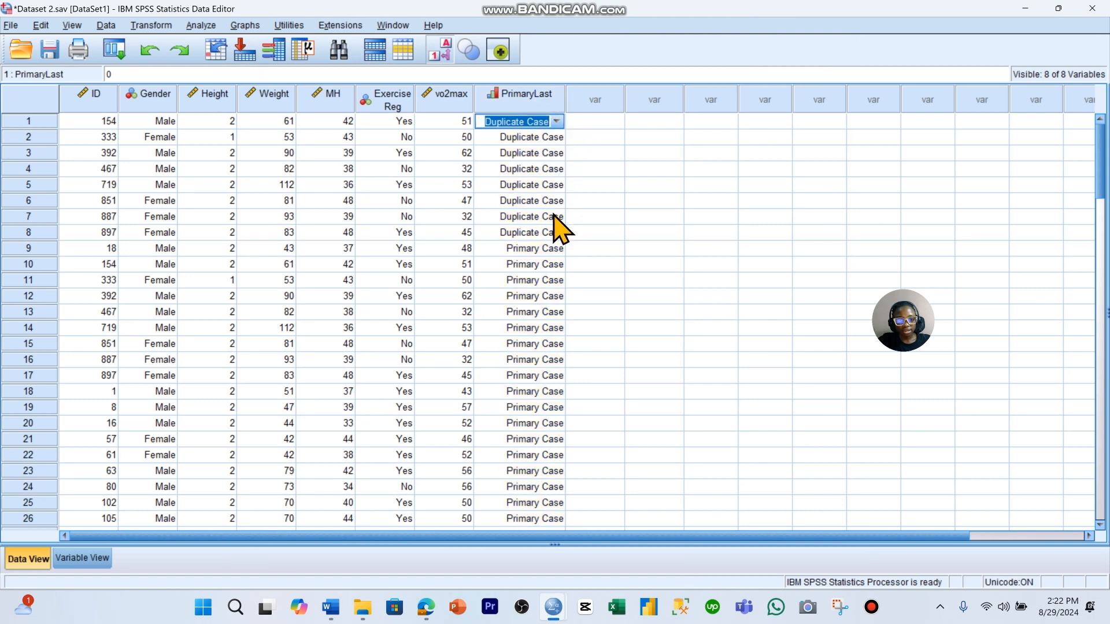
{"action": "left_click", "coordinate": [607, 201]}
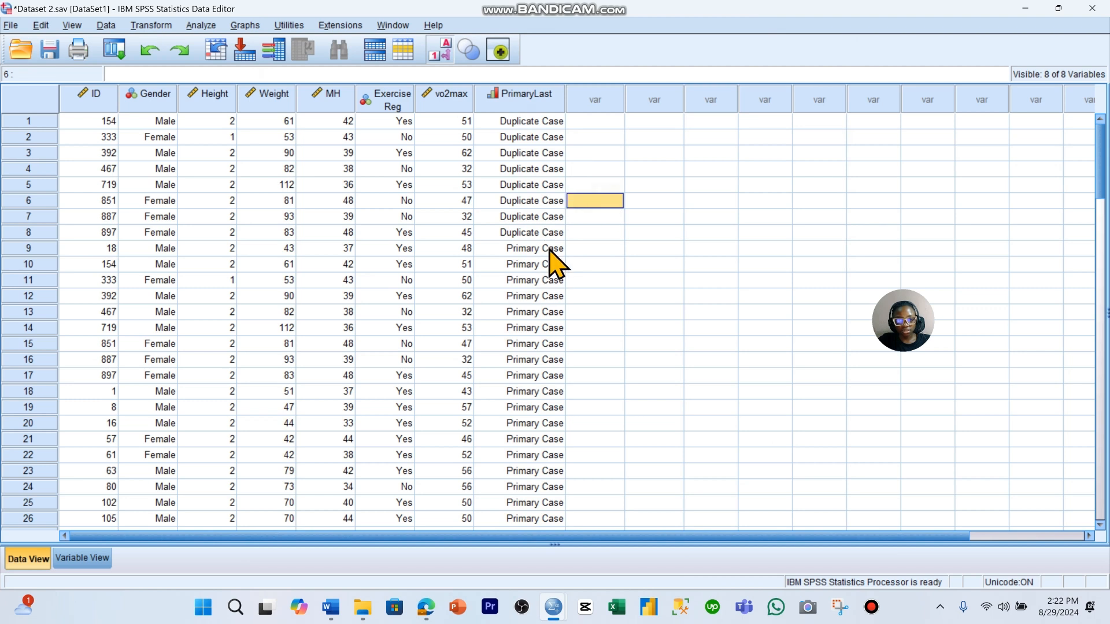
Delete the case in row 4 that is flagged as Duplicate Case
{"action": "left_click", "coordinate": [42, 234]}
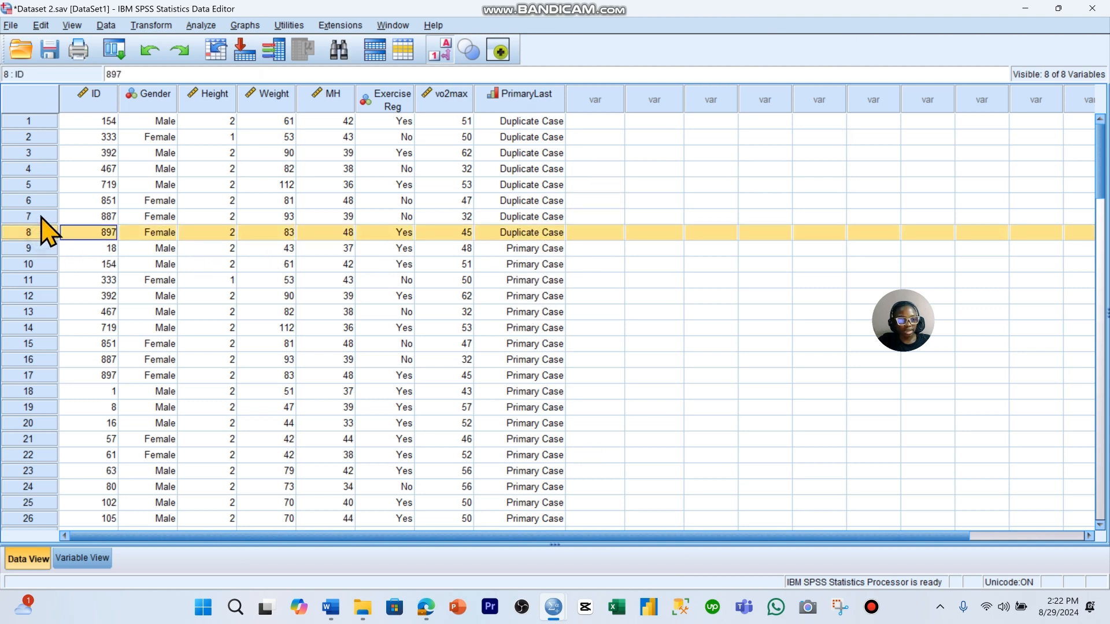
{"action": "left_click_drag", "start_coordinate": [41, 220], "coordinate": [46, 126]}
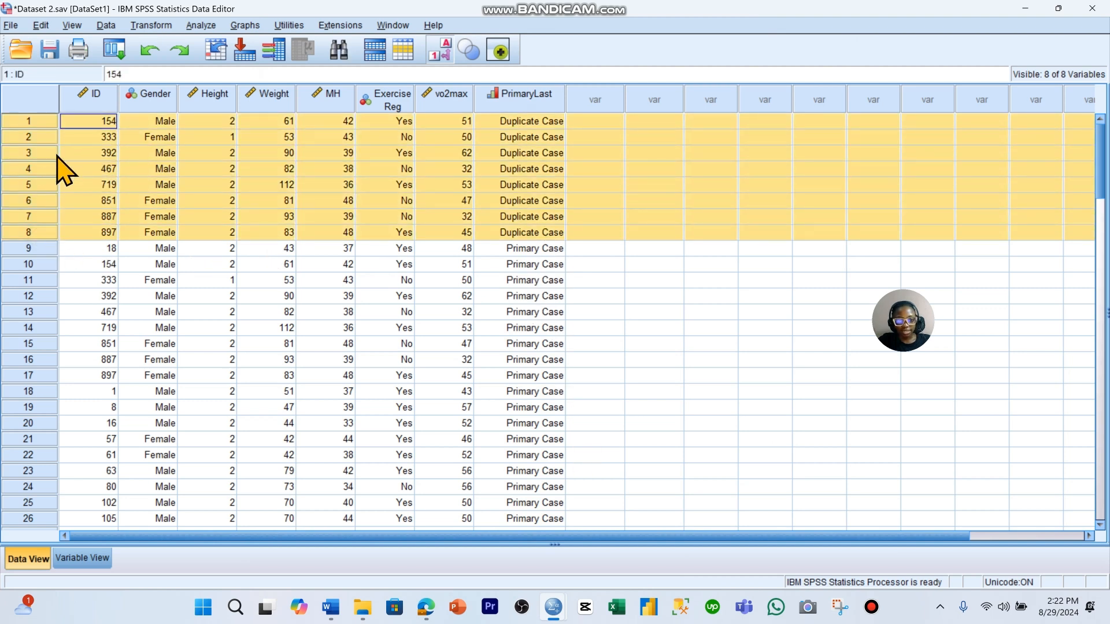
{"action": "right_click", "coordinate": [39, 166]}
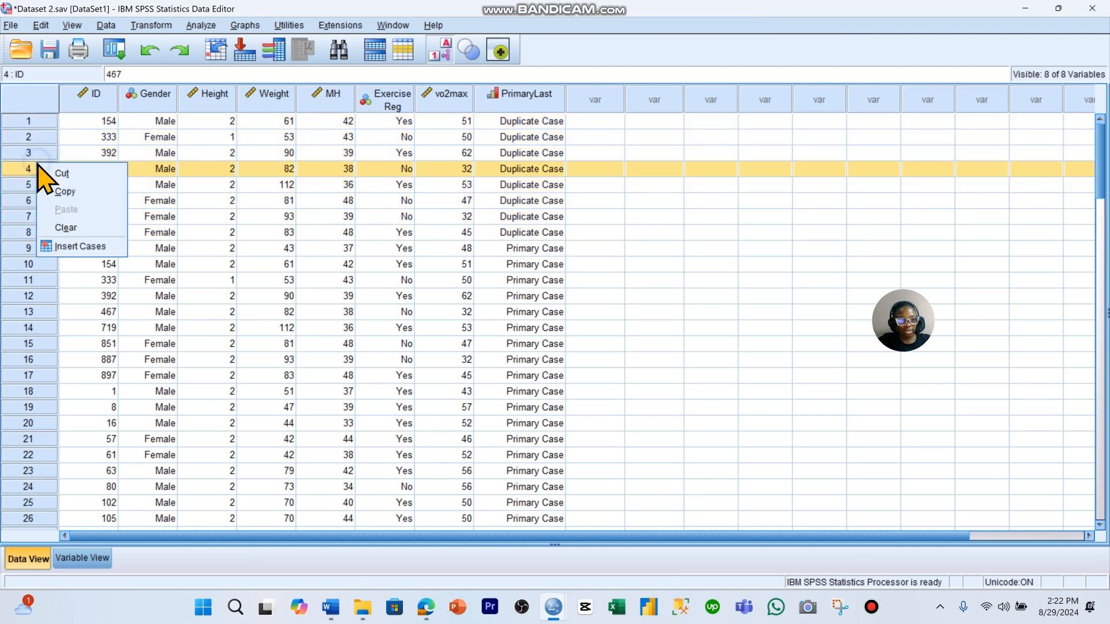
{"action": "left_click", "coordinate": [81, 228]}
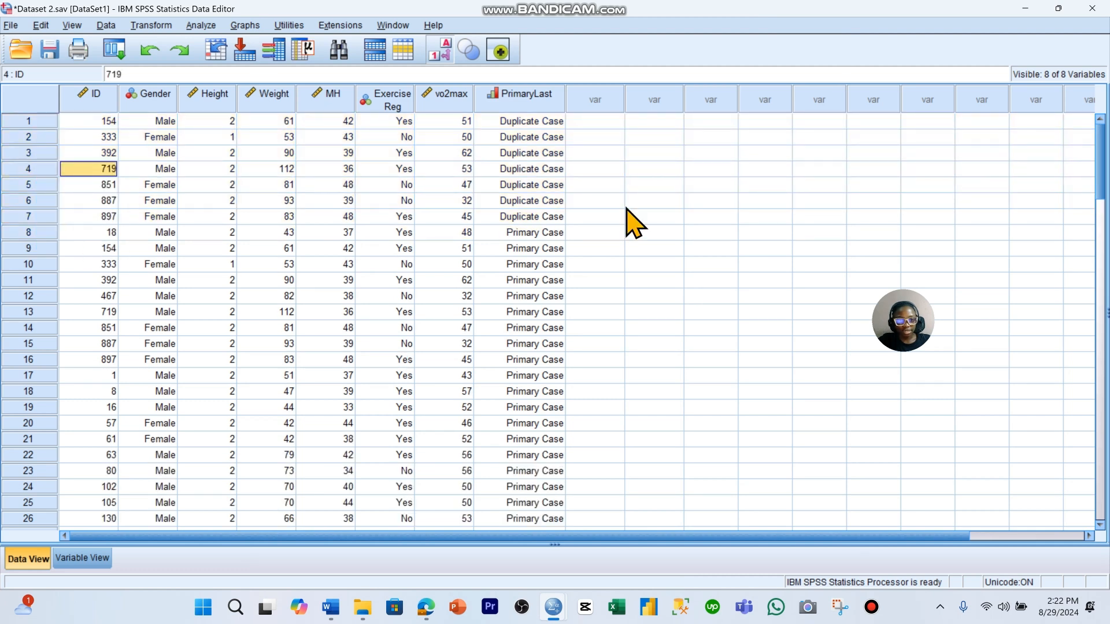
Delete the remaining duplicate cases in rows 1 to 7 together
{"action": "left_click", "coordinate": [52, 217]}
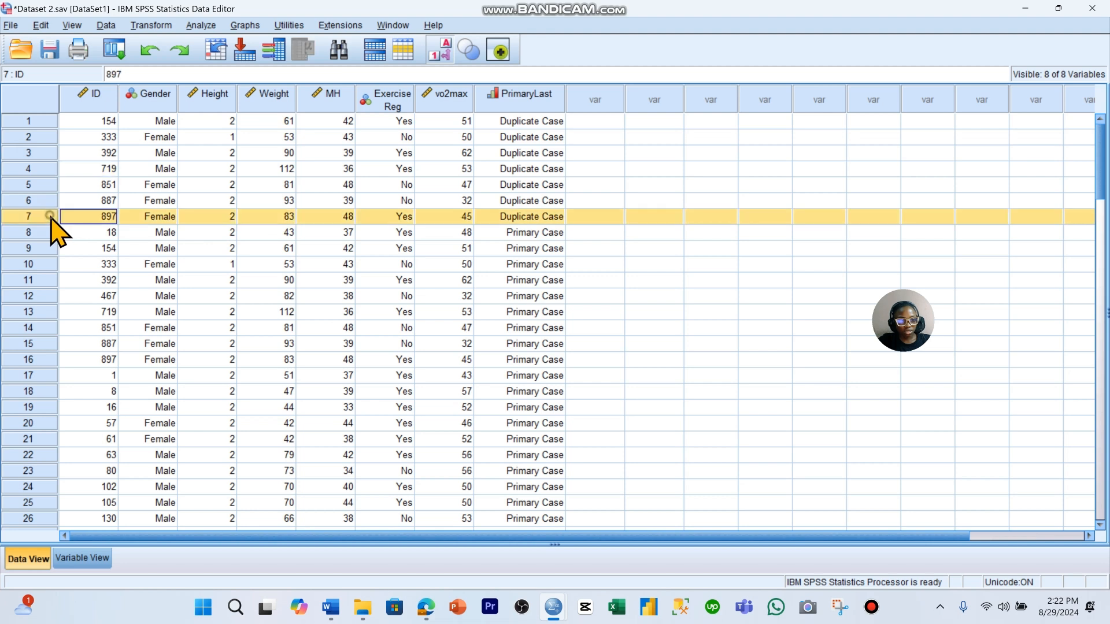
{"action": "left_click_drag", "start_coordinate": [52, 217], "coordinate": [43, 121]}
{"action": "right_click", "coordinate": [45, 135]}
{"action": "left_click", "coordinate": [79, 181]}
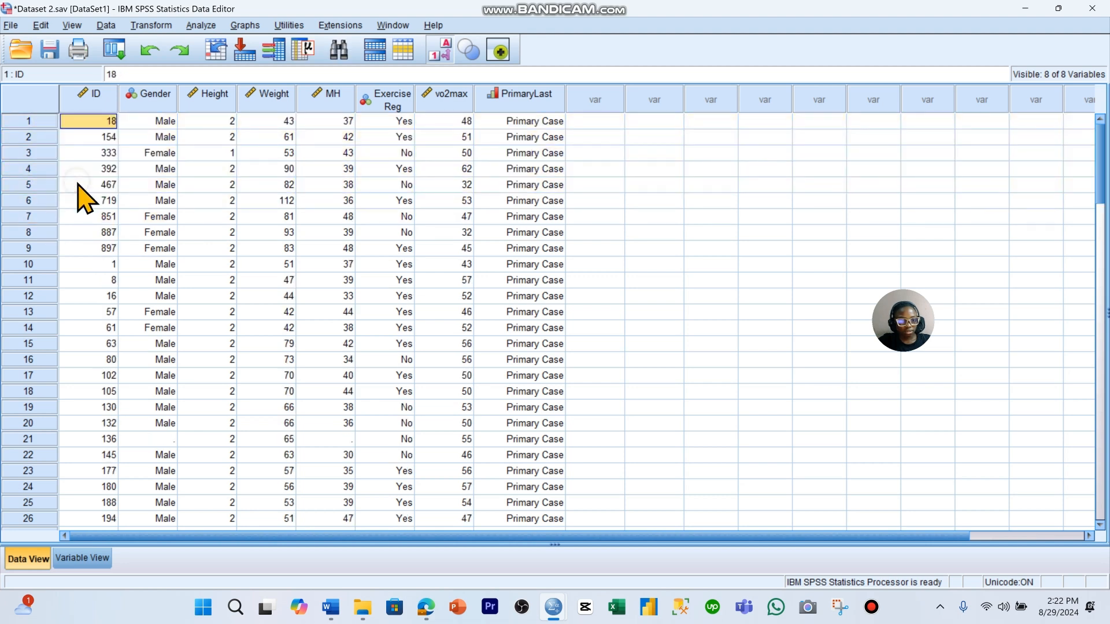
Check the PrimaryLast column for leftover duplicates and delete the PrimaryLast variable
{"action": "scroll", "coordinate": [548, 258], "scroll_direction": "down", "scroll_amount": 9}
{"action": "scroll", "coordinate": [549, 260], "scroll_direction": "up", "scroll_amount": 9}
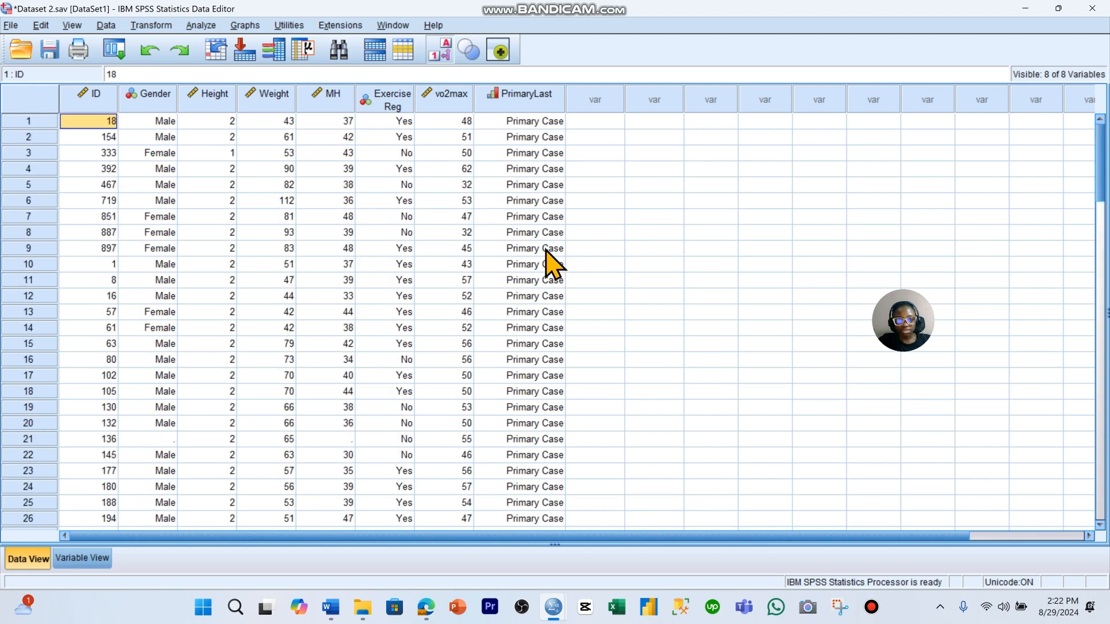
{"action": "left_click", "coordinate": [527, 103]}
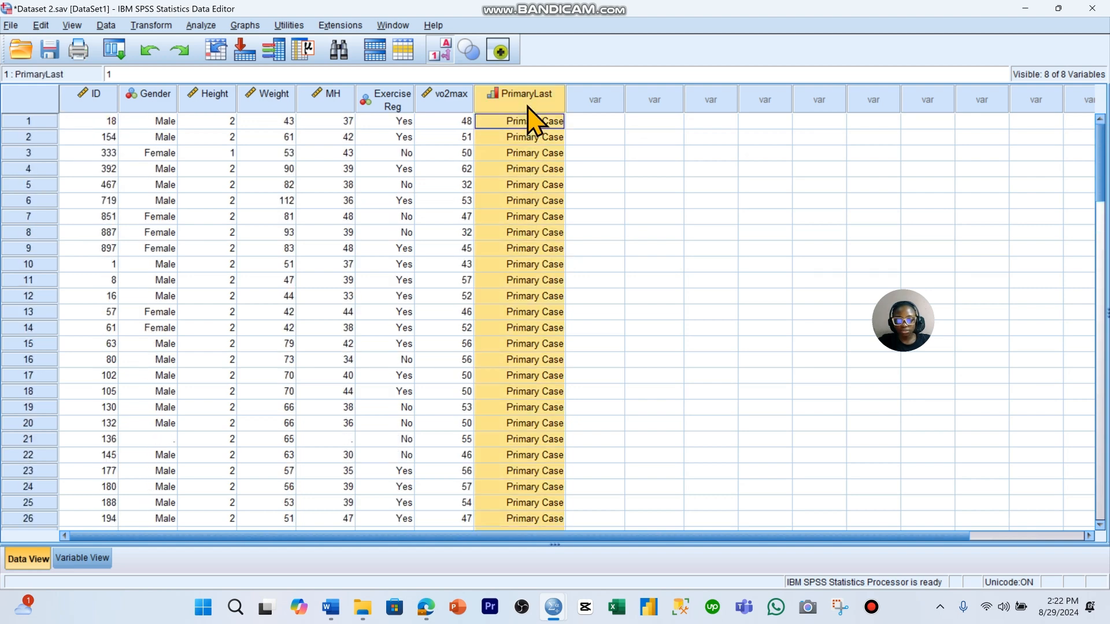
{"action": "key", "text": "Delete"}
Sort the dataset by the ID variable in ascending order
{"action": "left_click", "coordinate": [95, 97]}
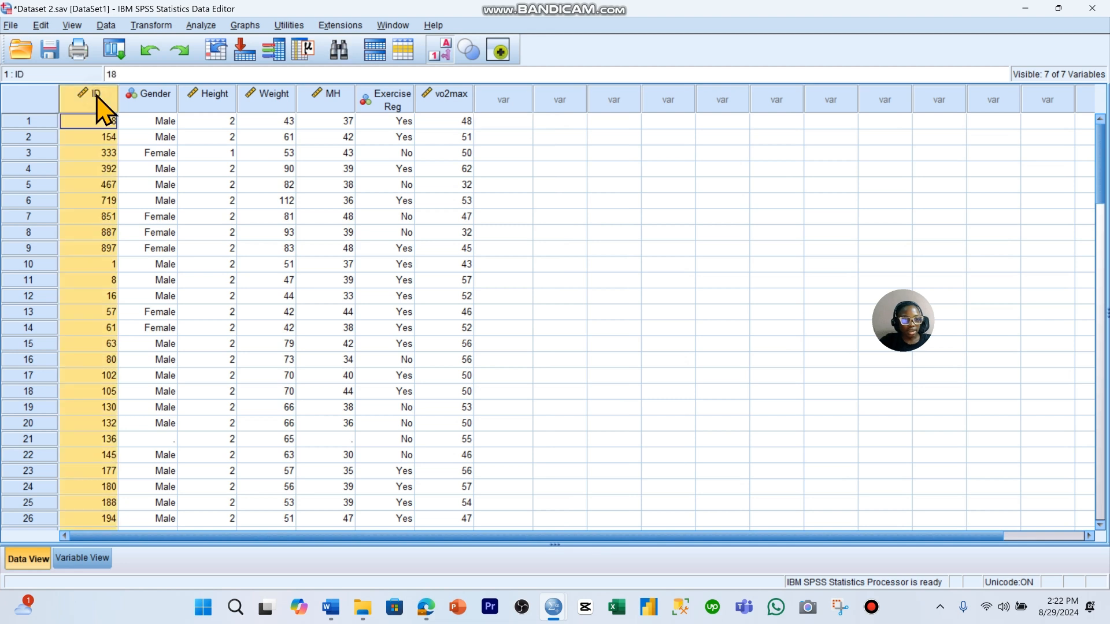
{"action": "right_click", "coordinate": [103, 110]}
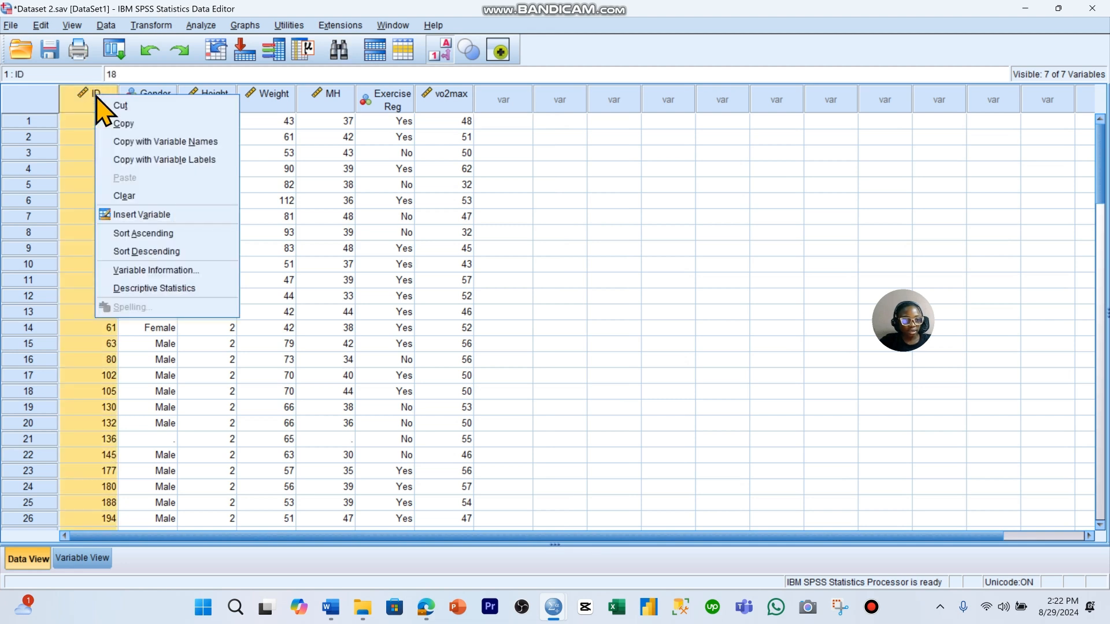
{"action": "left_click", "coordinate": [92, 100]}
{"action": "left_click", "coordinate": [106, 26]}
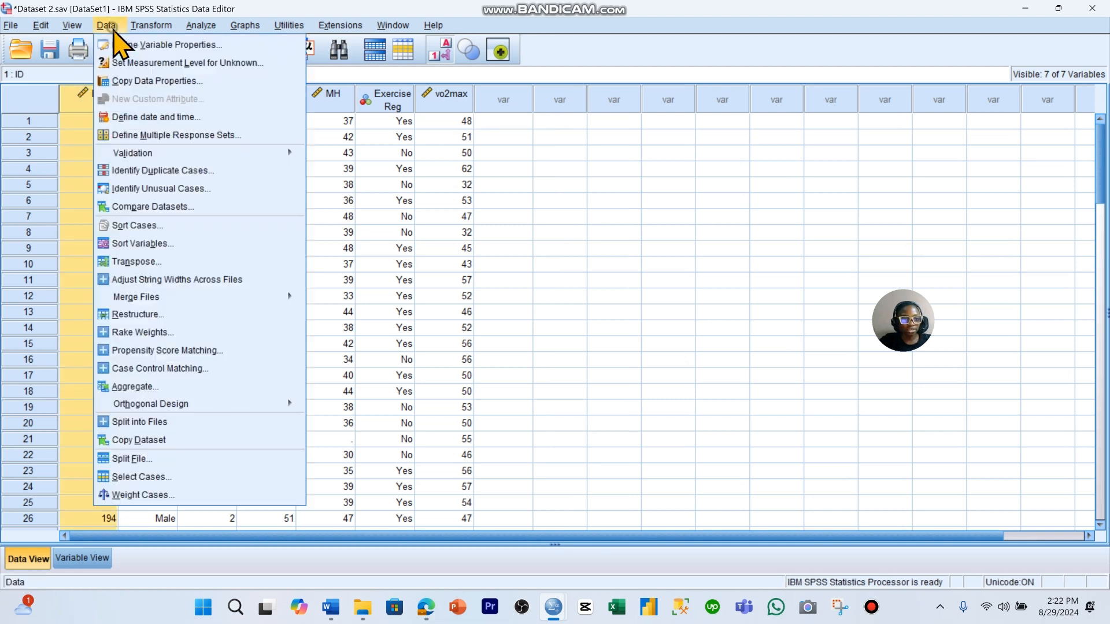
{"action": "left_click", "coordinate": [75, 92]}
{"action": "right_click", "coordinate": [83, 90]}
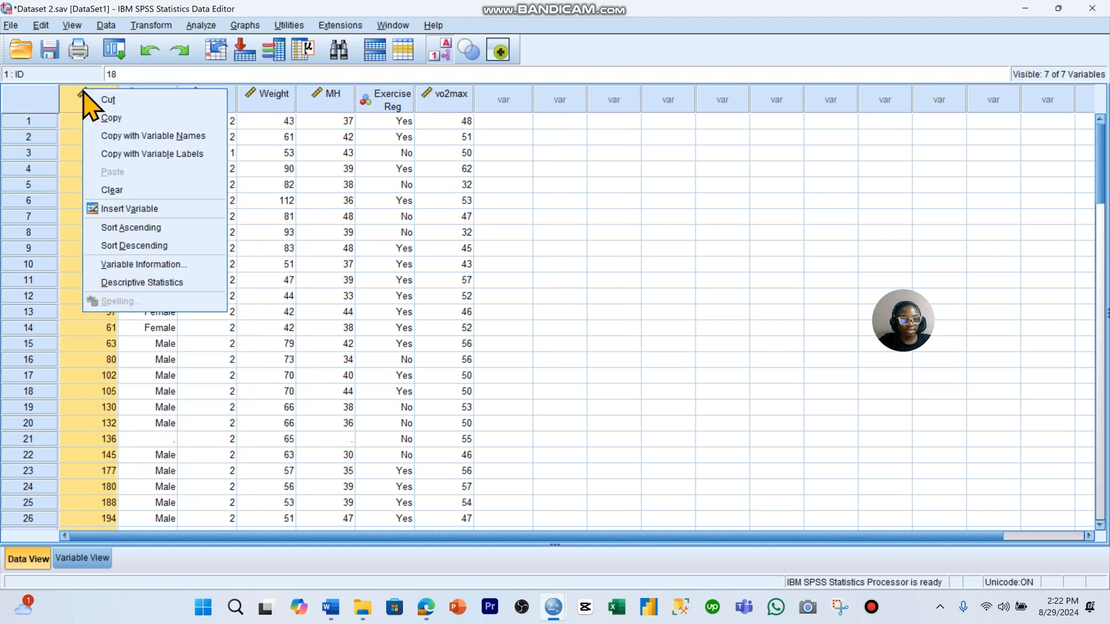
{"action": "left_click", "coordinate": [151, 229]}
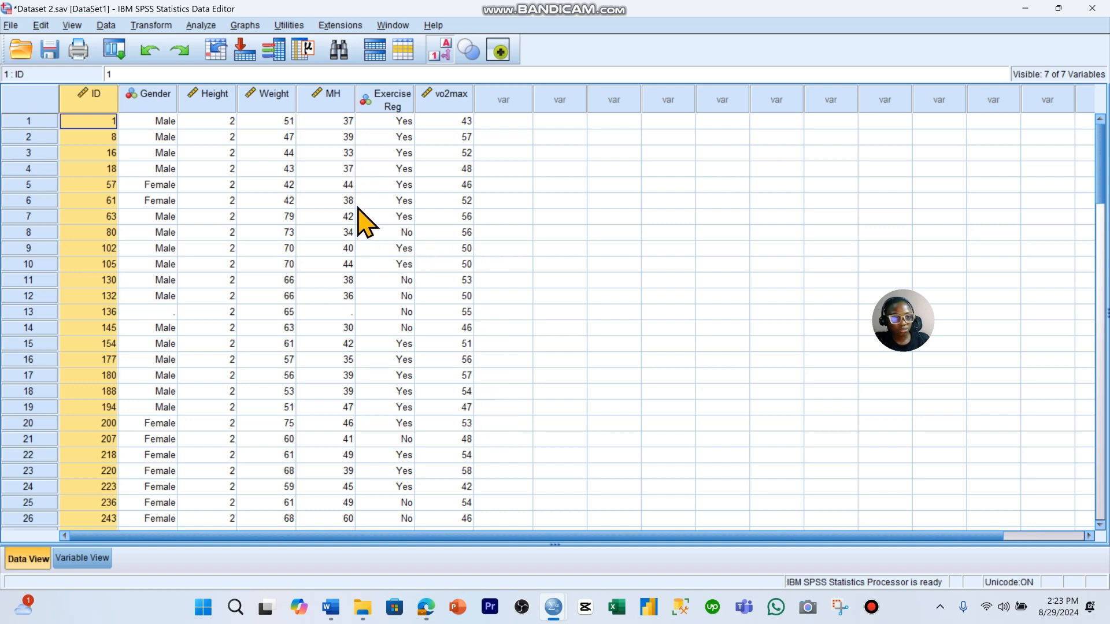
Look through the sorted cases from first to last and widen the Height column slightly
{"action": "scroll", "coordinate": [358, 230], "scroll_direction": "down", "scroll_amount": 10}
{"action": "scroll", "coordinate": [357, 230], "scroll_direction": "up", "scroll_amount": 10}
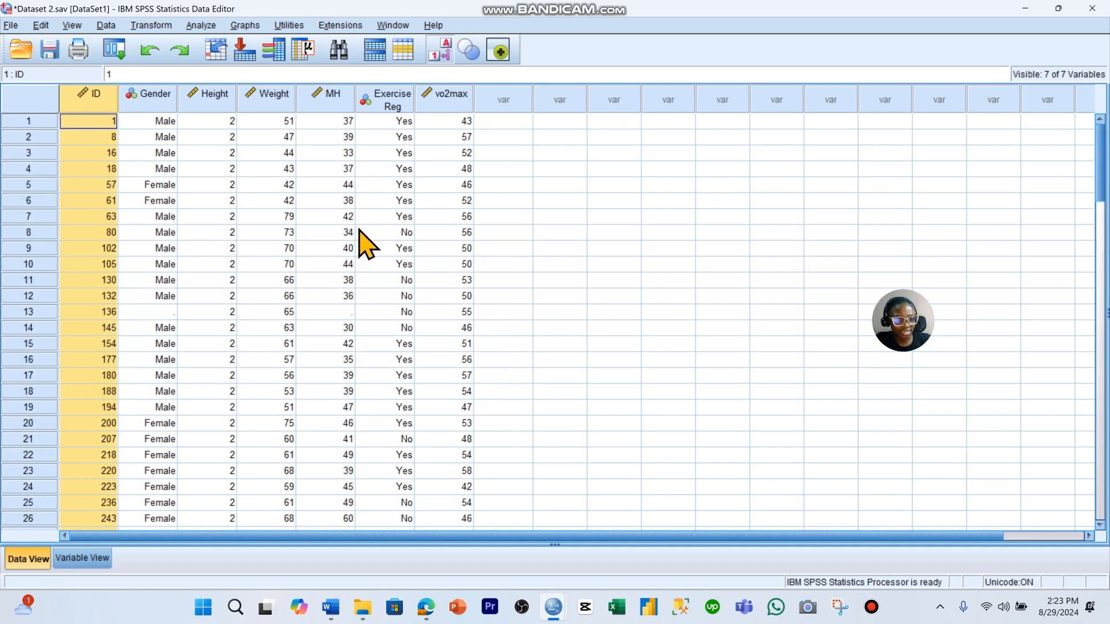
{"action": "scroll", "coordinate": [359, 230], "scroll_direction": "down", "scroll_amount": 10}
{"action": "scroll", "coordinate": [359, 230], "scroll_direction": "up", "scroll_amount": 10}
{"action": "left_click_drag", "start_coordinate": [237, 94], "coordinate": [243, 94]}
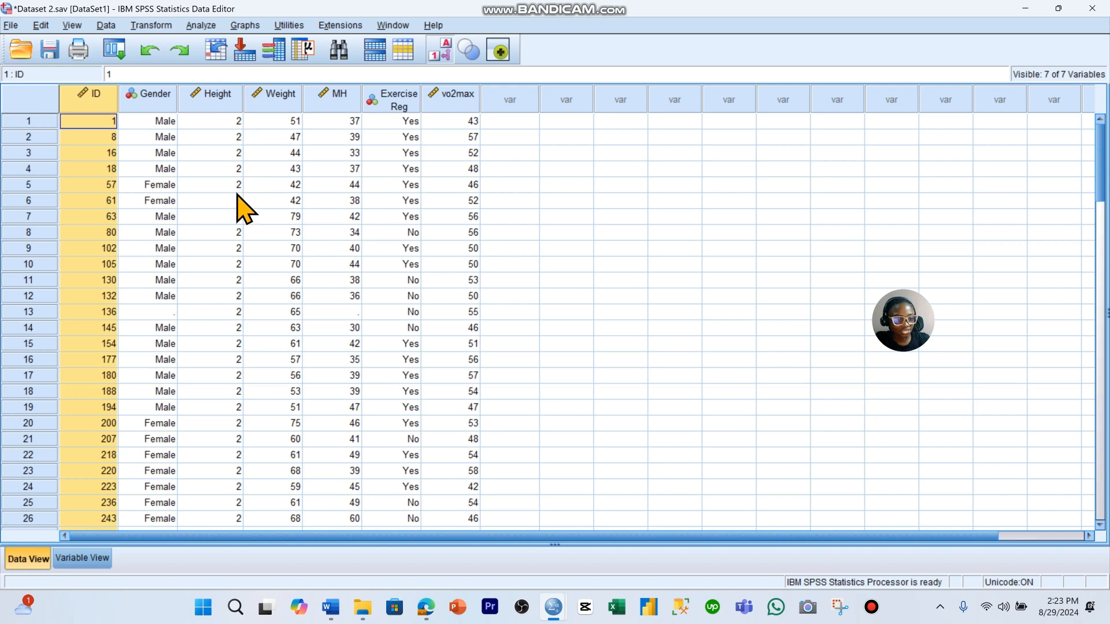
{"action": "scroll", "coordinate": [249, 208], "scroll_direction": "down", "scroll_amount": 20}
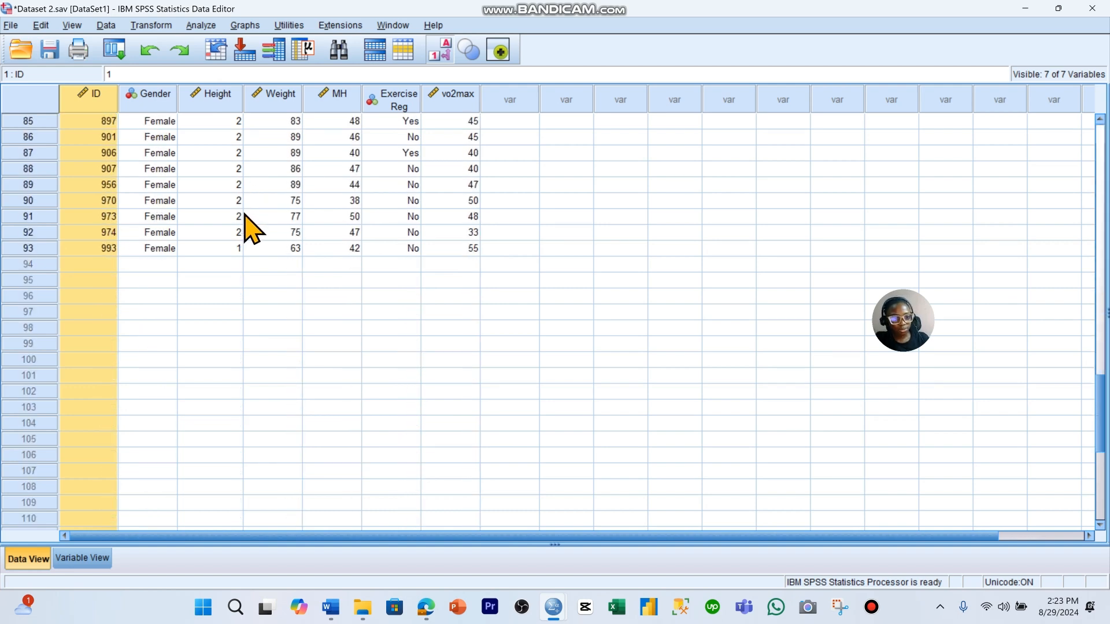
{"action": "scroll", "coordinate": [248, 208], "scroll_direction": "up", "scroll_amount": 20}
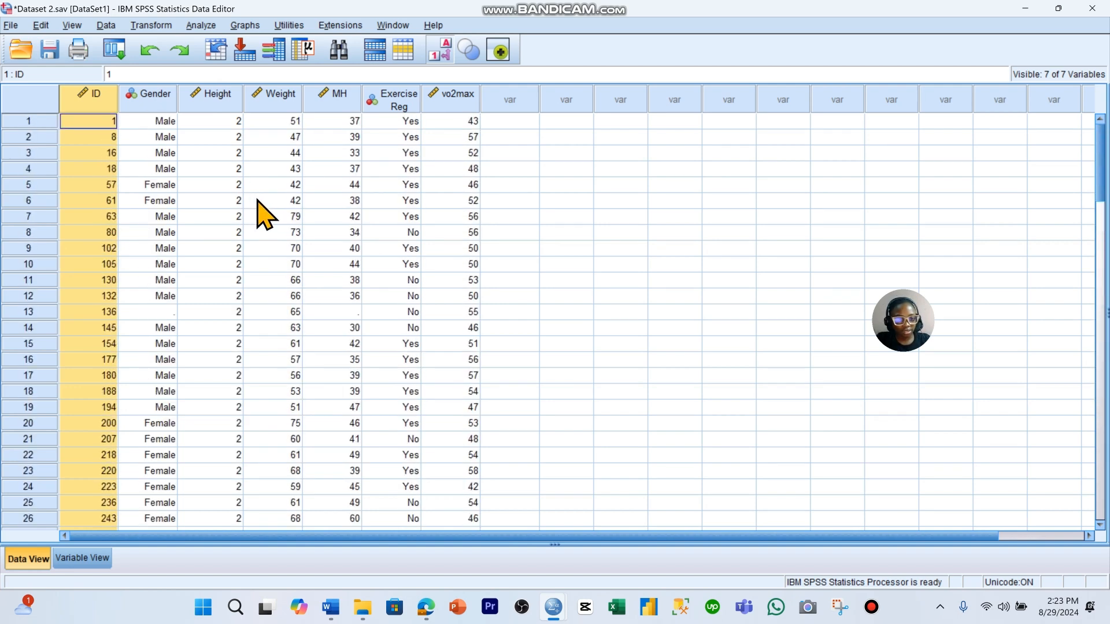
Set the Height variable's decimals to 2 and check the Height values in the data
{"action": "left_click", "coordinate": [82, 558]}
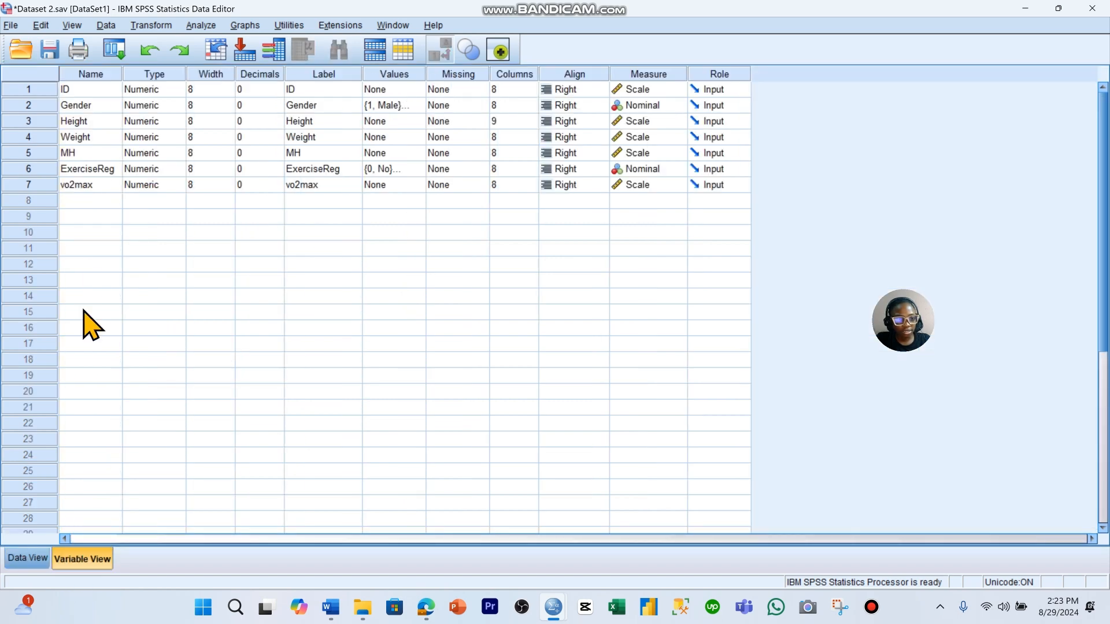
{"action": "left_click", "coordinate": [257, 121]}
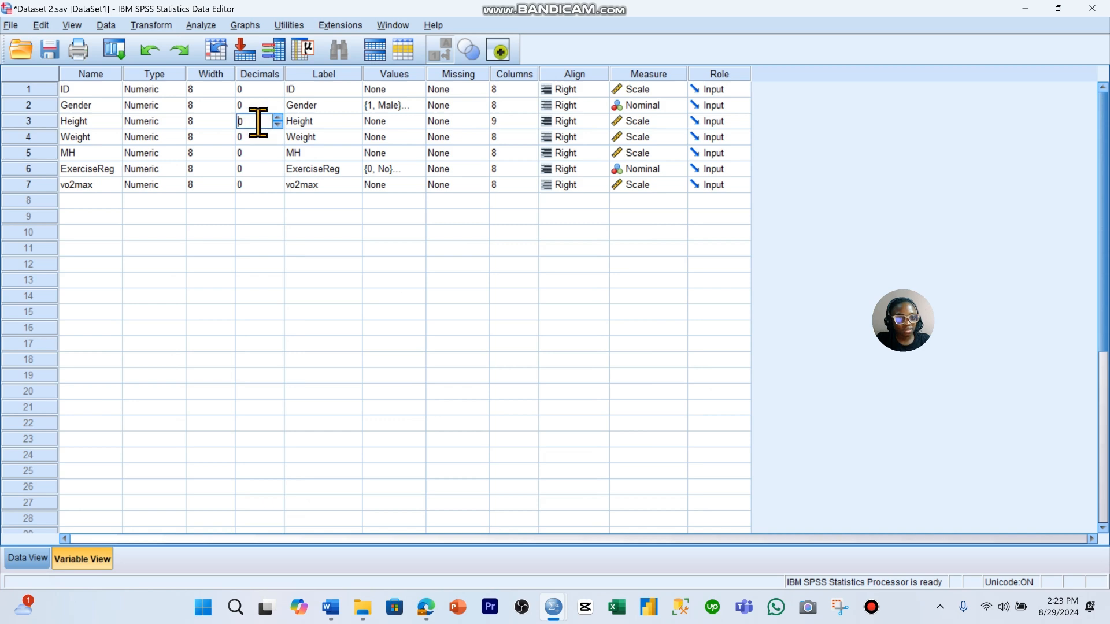
{"action": "left_click", "coordinate": [277, 118]}
{"action": "left_click", "coordinate": [30, 560]}
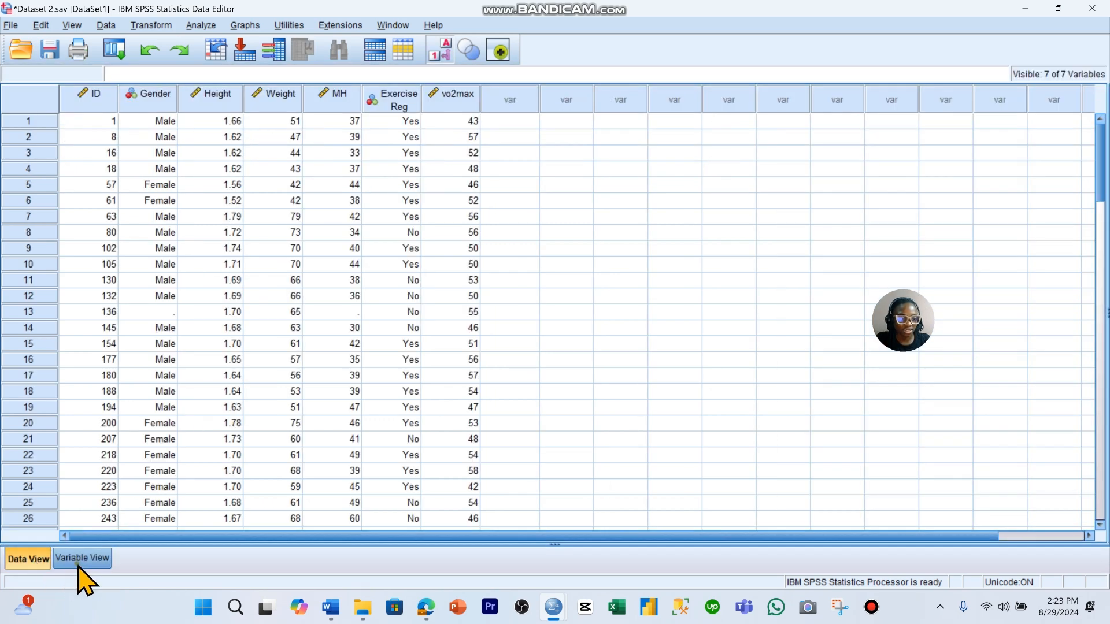
{"action": "left_click", "coordinate": [81, 558]}
{"action": "left_click", "coordinate": [23, 560]}
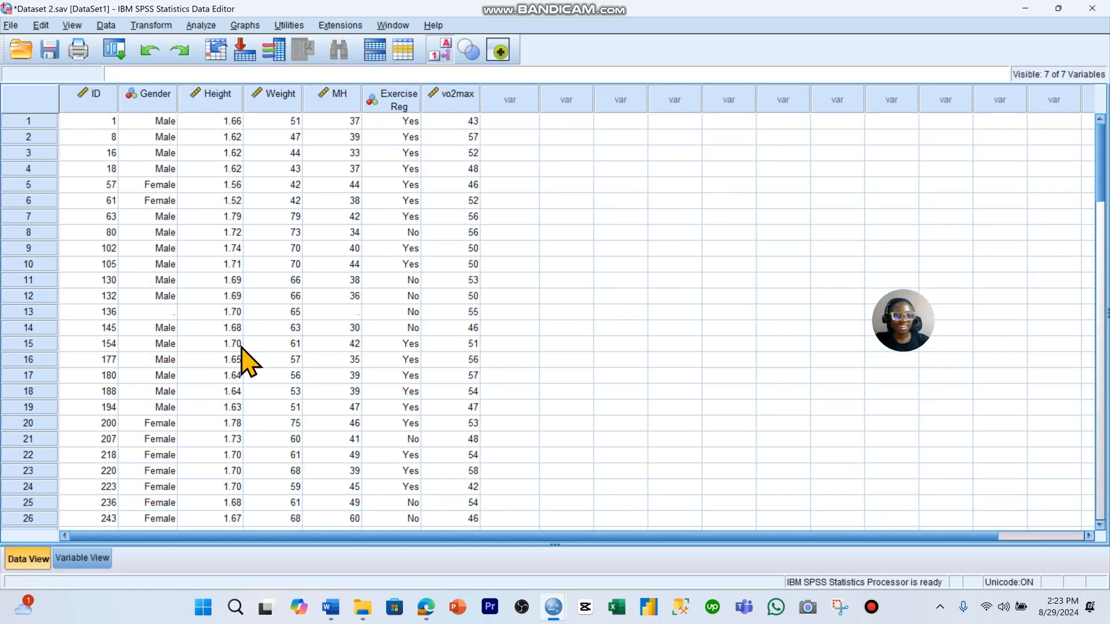
{"action": "left_click", "coordinate": [225, 104]}
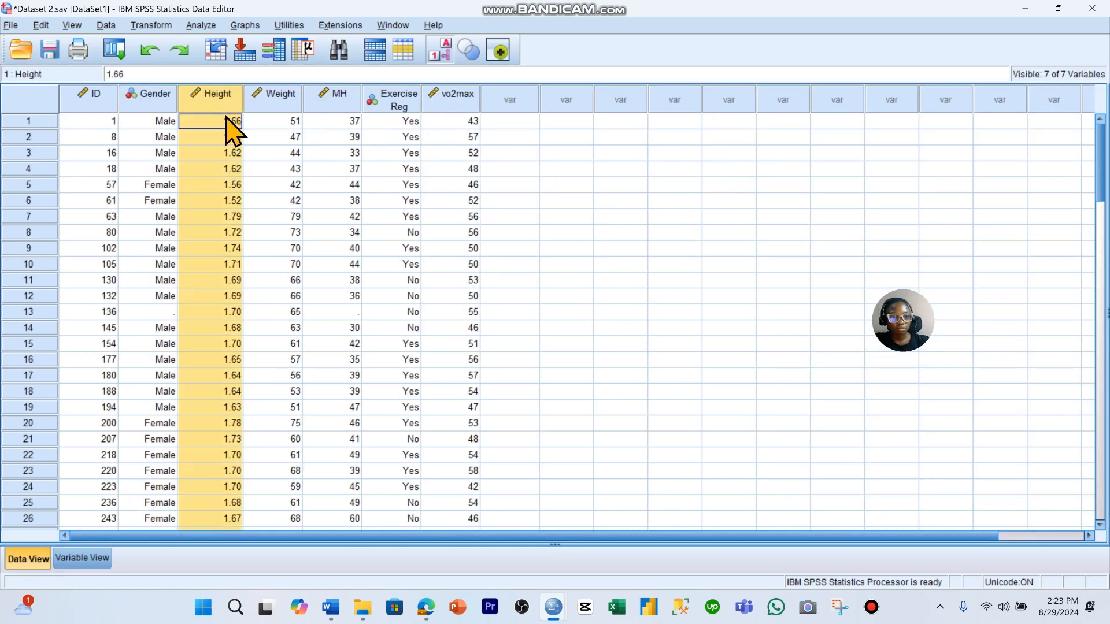
Set the decimals of the Weight and MH variables to 2
{"action": "left_click", "coordinate": [81, 558]}
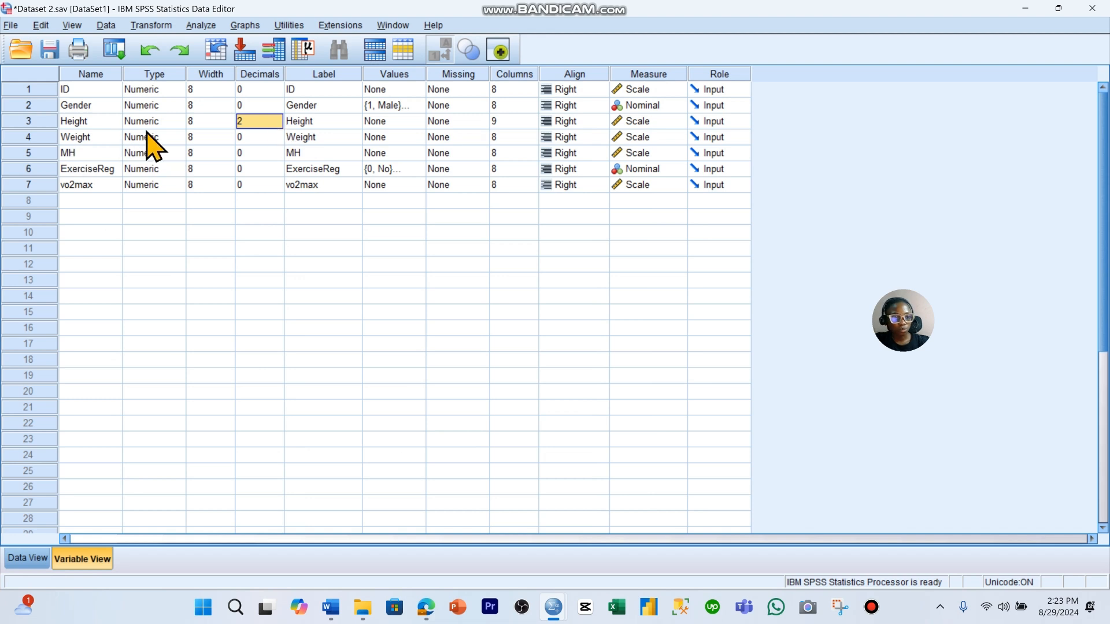
{"action": "double_click", "coordinate": [271, 137]}
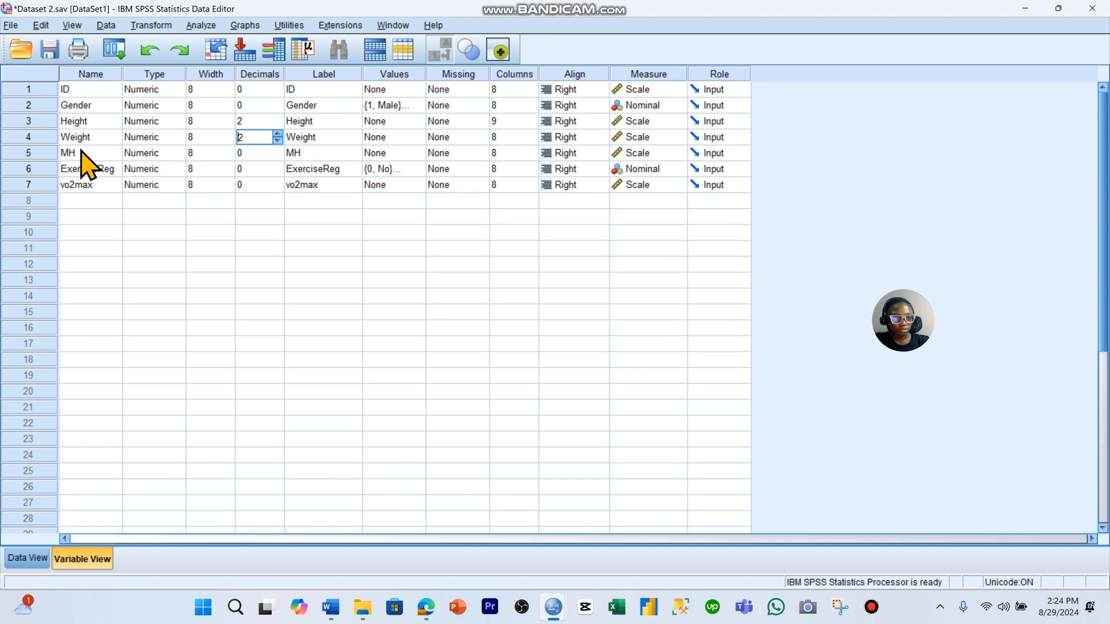
{"action": "left_click", "coordinate": [280, 153]}
{"action": "left_click", "coordinate": [278, 149]}
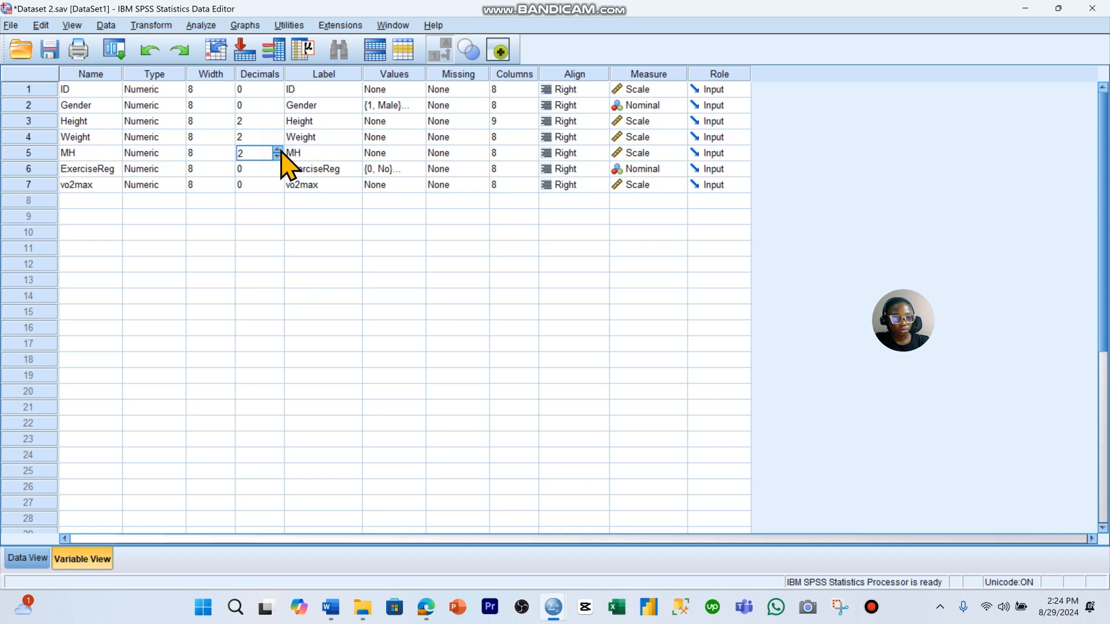
Return to the data and show the numeric codes instead of the value labels
{"action": "left_click", "coordinate": [11, 564]}
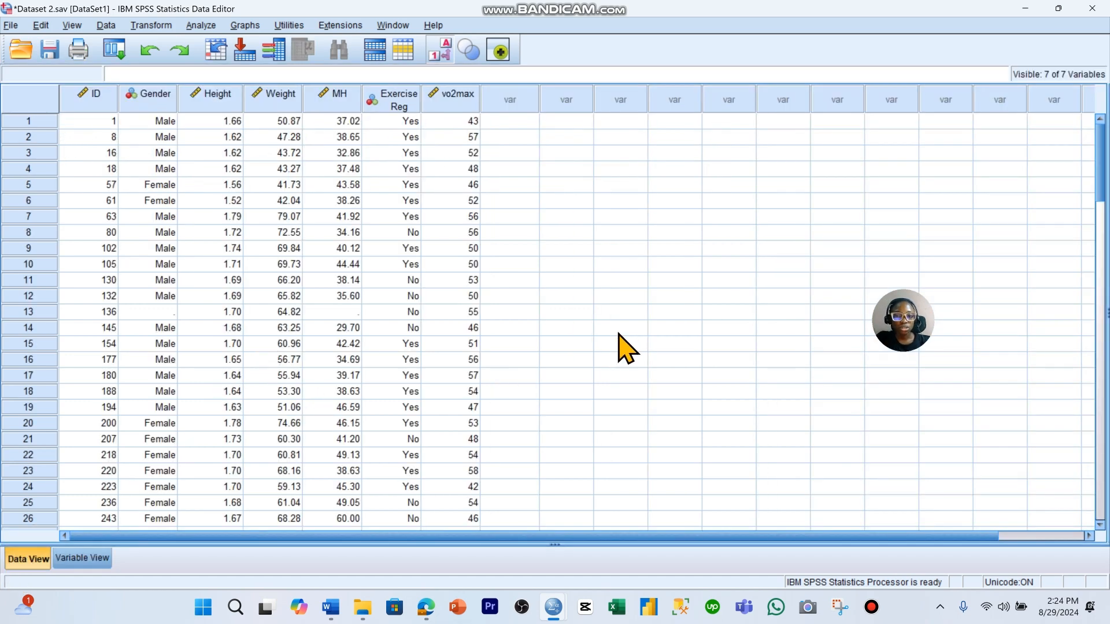
{"action": "left_click", "coordinate": [440, 51]}
{"action": "scroll", "coordinate": [441, 216], "scroll_direction": "down", "scroll_amount": 1}
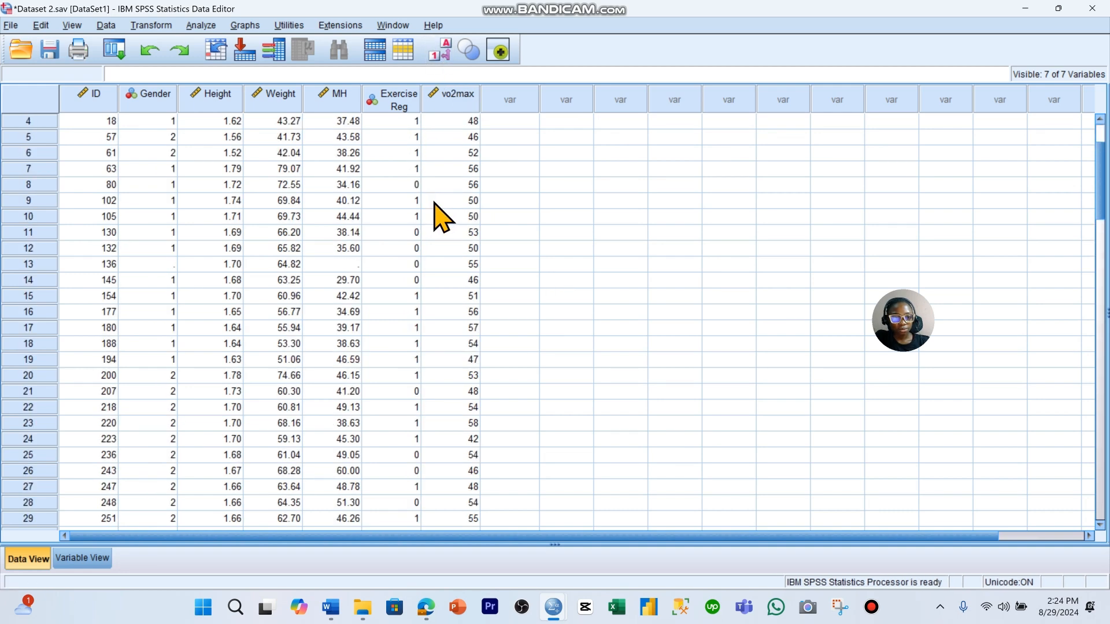
{"action": "scroll", "coordinate": [441, 218], "scroll_direction": "up", "scroll_amount": 1}
Set the ExerciseReg value of the first case to 3
{"action": "left_click", "coordinate": [408, 122]}
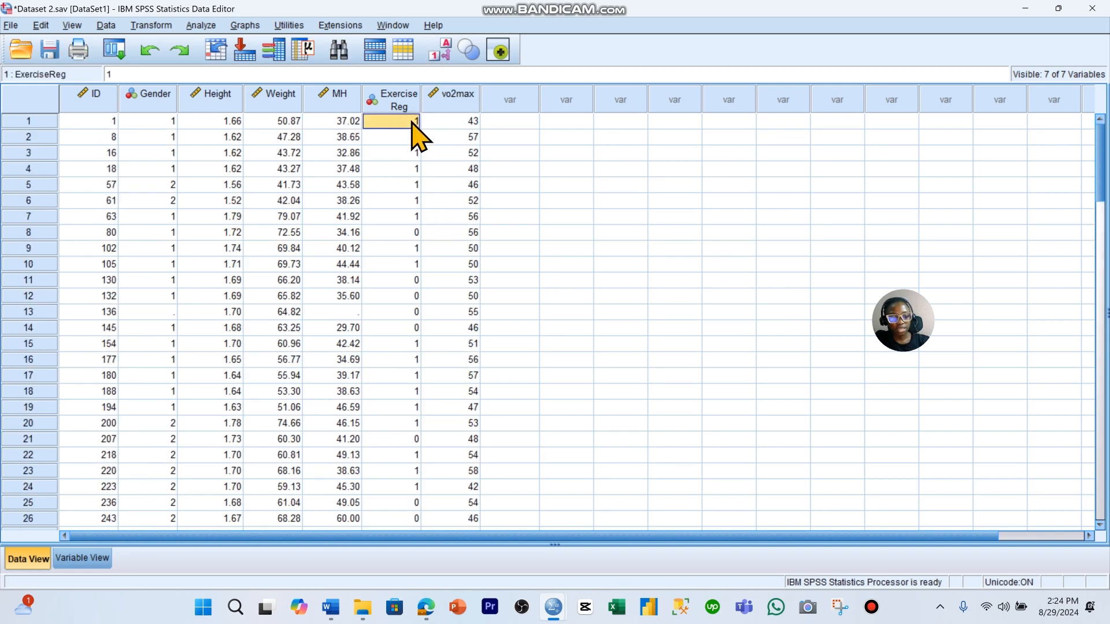
{"action": "type", "text": "3"}
{"action": "left_click", "coordinate": [435, 121]}
{"action": "left_click", "coordinate": [410, 126]}
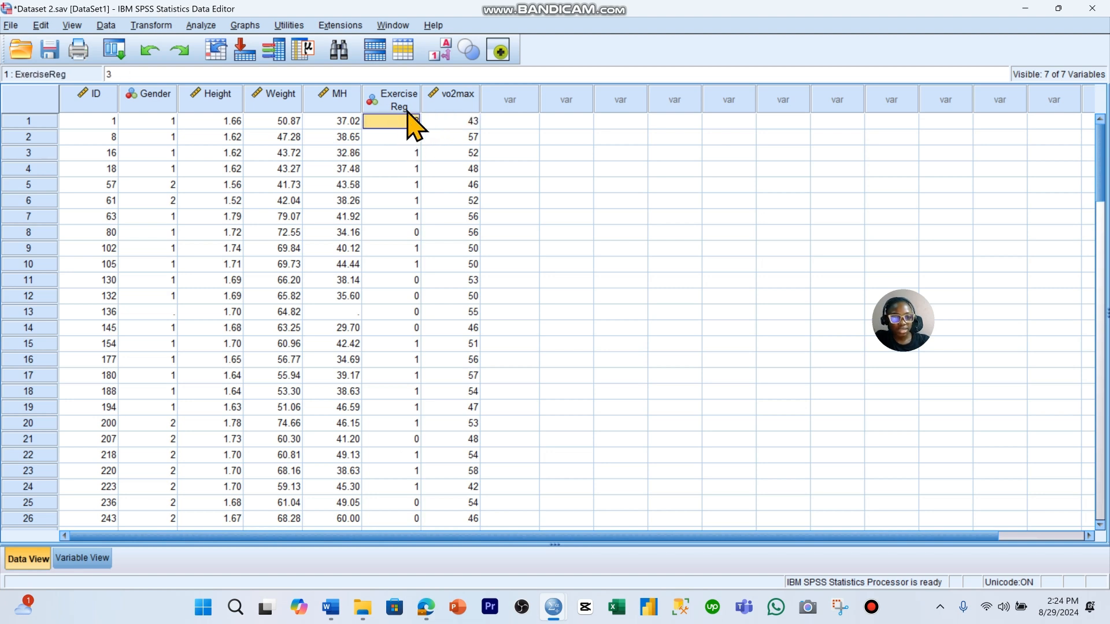
Show the value labels again and scan the ExerciseReg column from first to last case for unlabelled codes
{"action": "left_click", "coordinate": [437, 58]}
{"action": "left_click", "coordinate": [436, 57]}
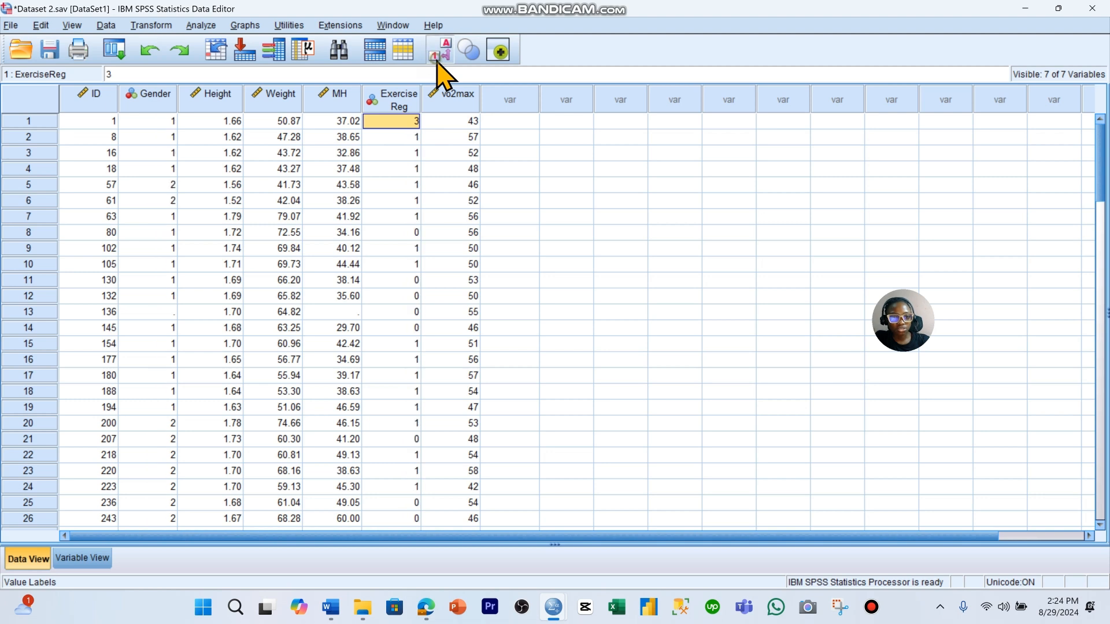
{"action": "left_click", "coordinate": [438, 56]}
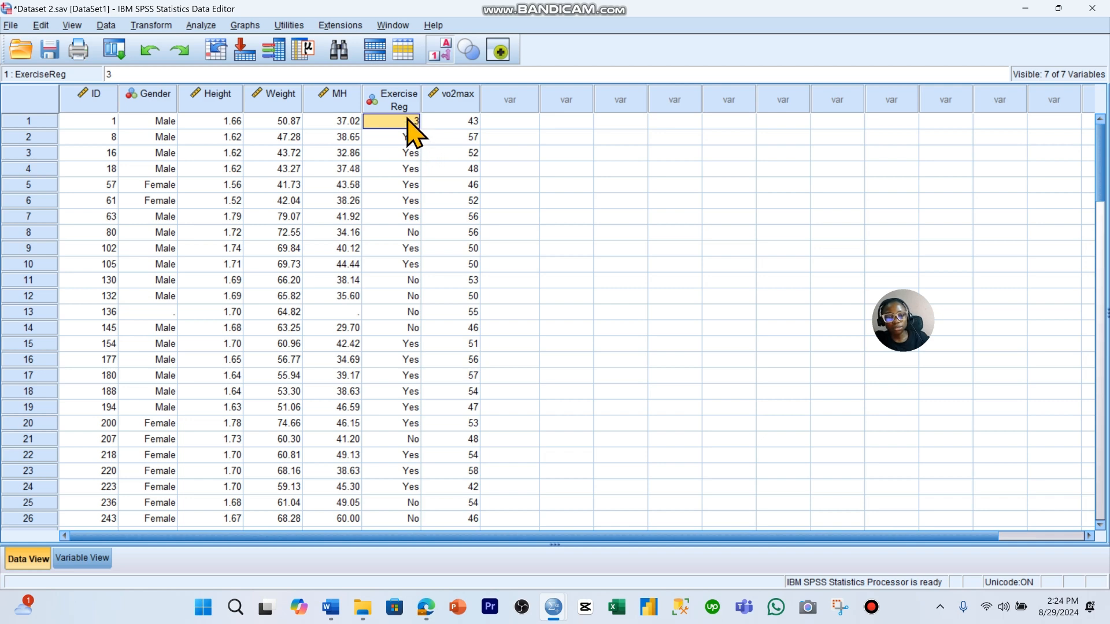
{"action": "scroll", "coordinate": [413, 179], "scroll_direction": "down", "scroll_amount": 7}
{"action": "scroll", "coordinate": [413, 179], "scroll_direction": "down", "scroll_amount": 20}
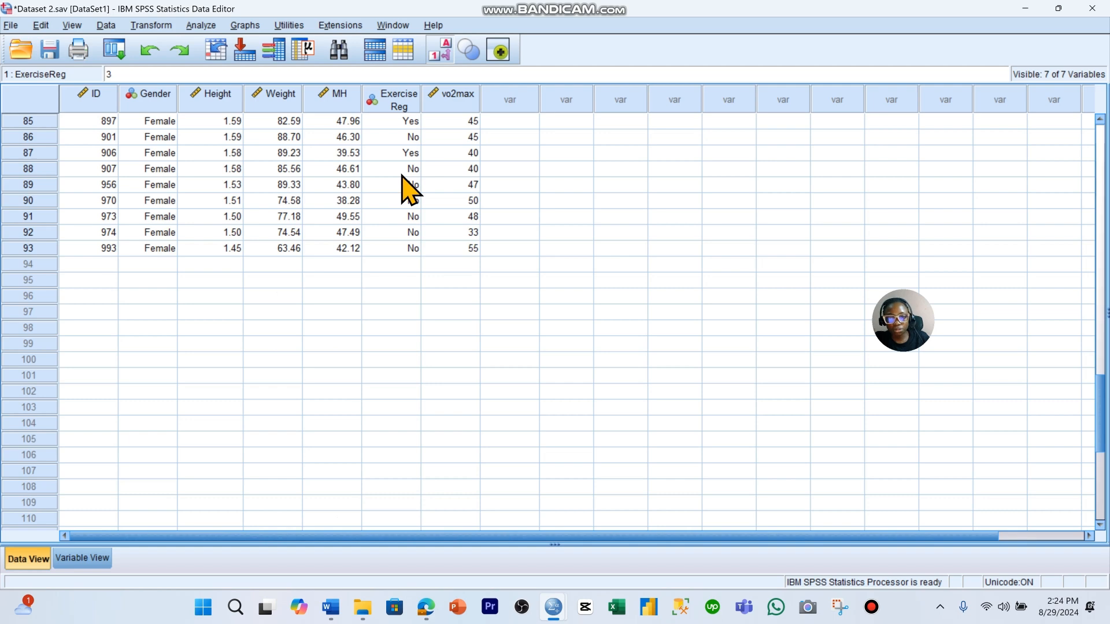
{"action": "scroll", "coordinate": [402, 177], "scroll_direction": "up", "scroll_amount": 20}
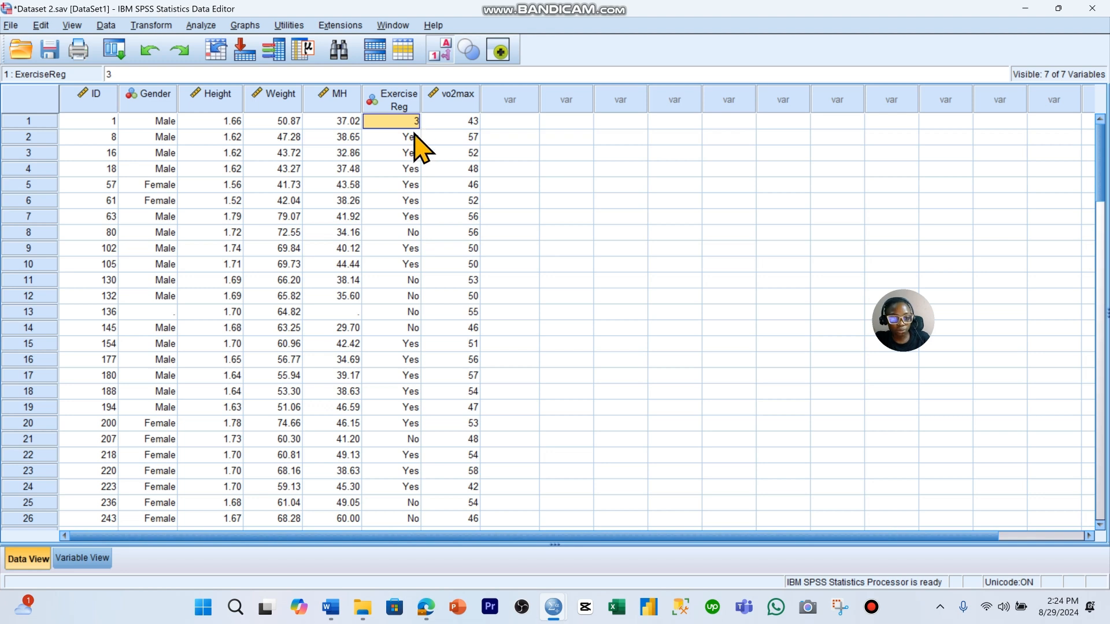
Set up a Recode into Same Variables with ExerciseReg as the variable to recode
{"action": "left_click", "coordinate": [166, 27]}
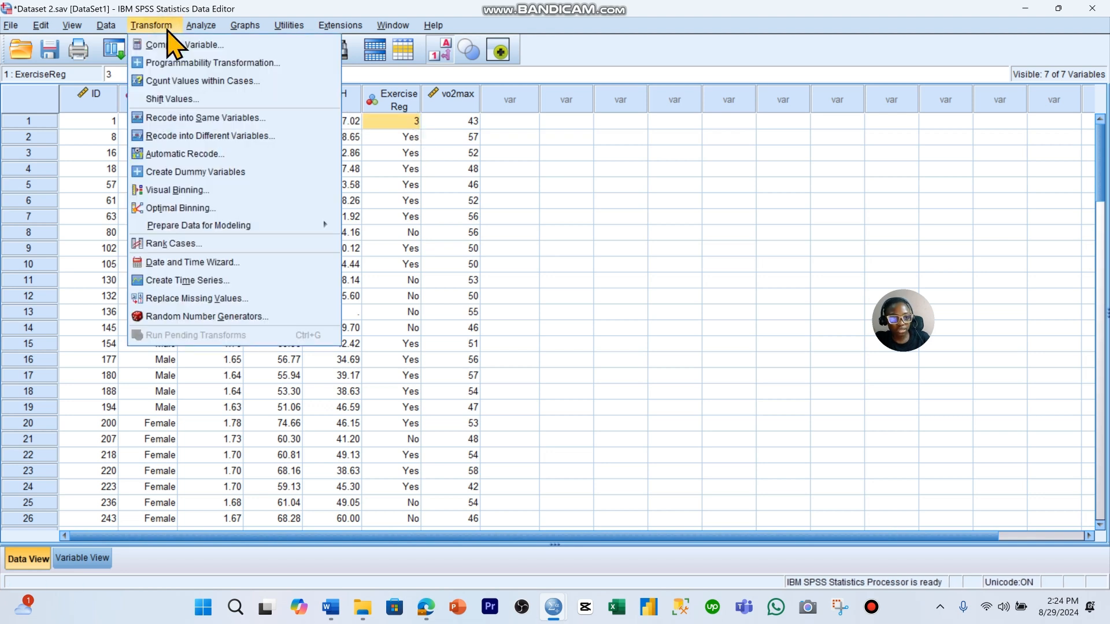
{"action": "left_click", "coordinate": [218, 121]}
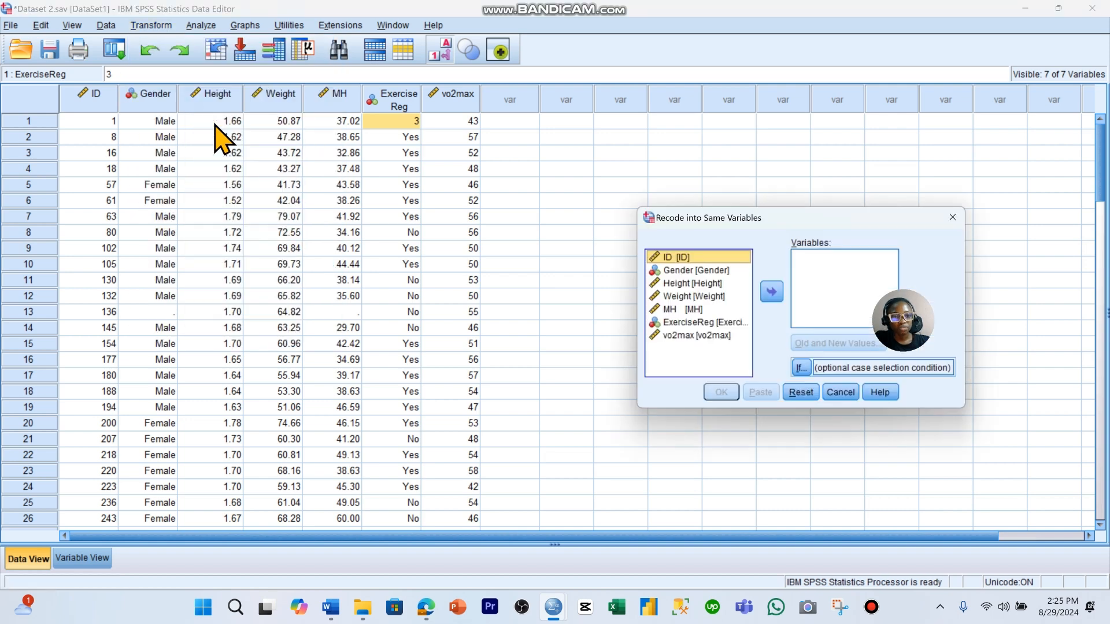
{"action": "left_click", "coordinate": [707, 323]}
{"action": "left_click_drag", "start_coordinate": [785, 227], "coordinate": [643, 186]}
{"action": "left_click", "coordinate": [629, 251]}
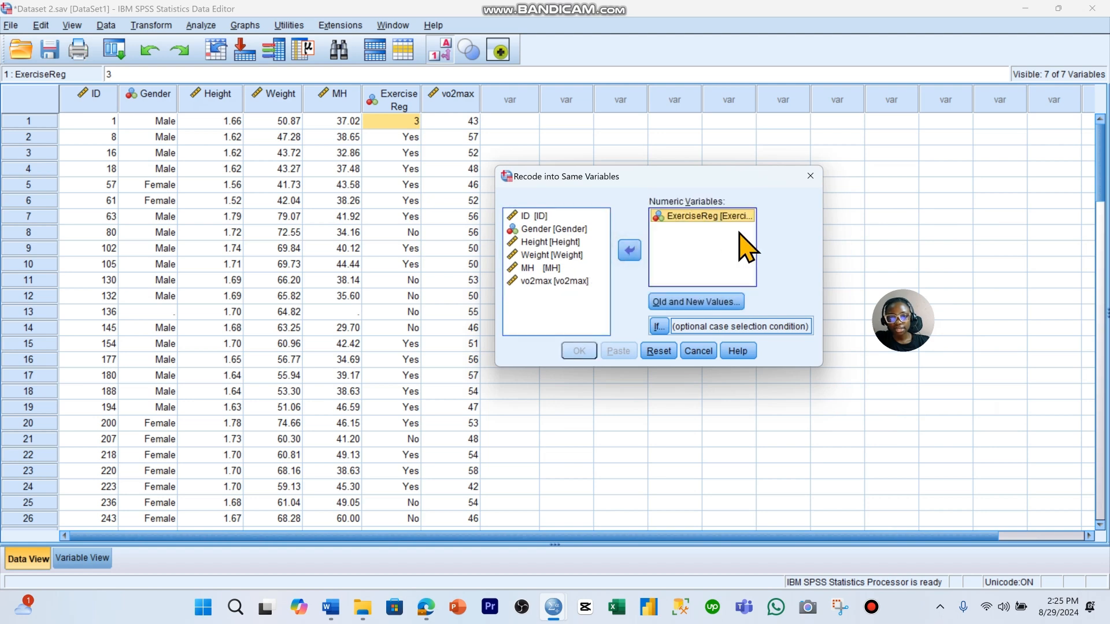
Recode the old ExerciseReg value 3 to the new value 1, run the recode and minimize the output window
{"action": "left_click", "coordinate": [715, 309]}
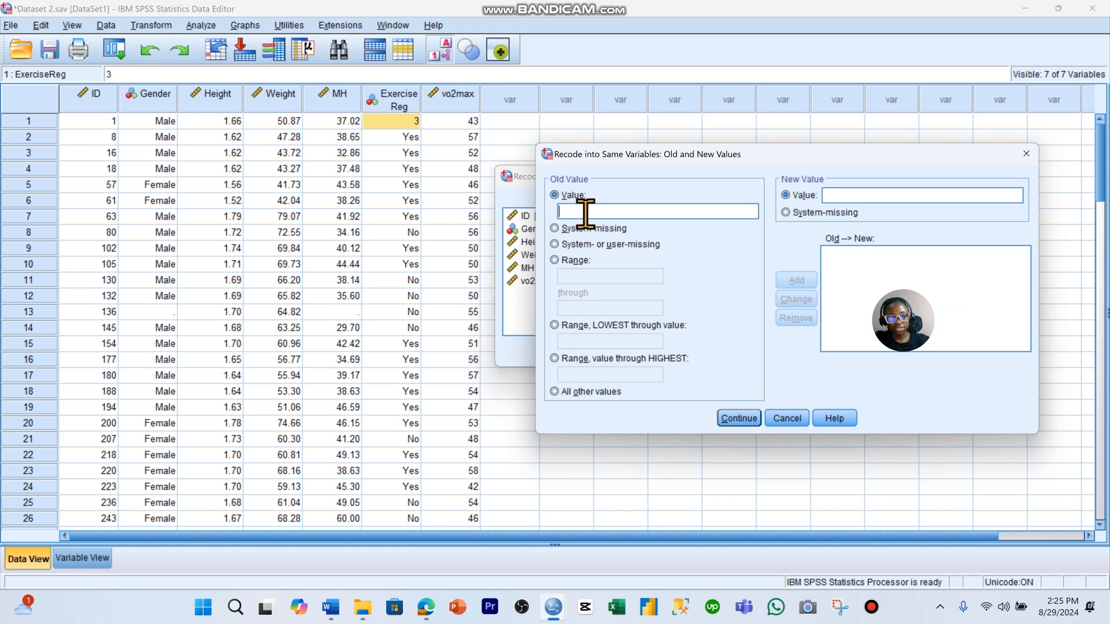
{"action": "left_click", "coordinate": [851, 197]}
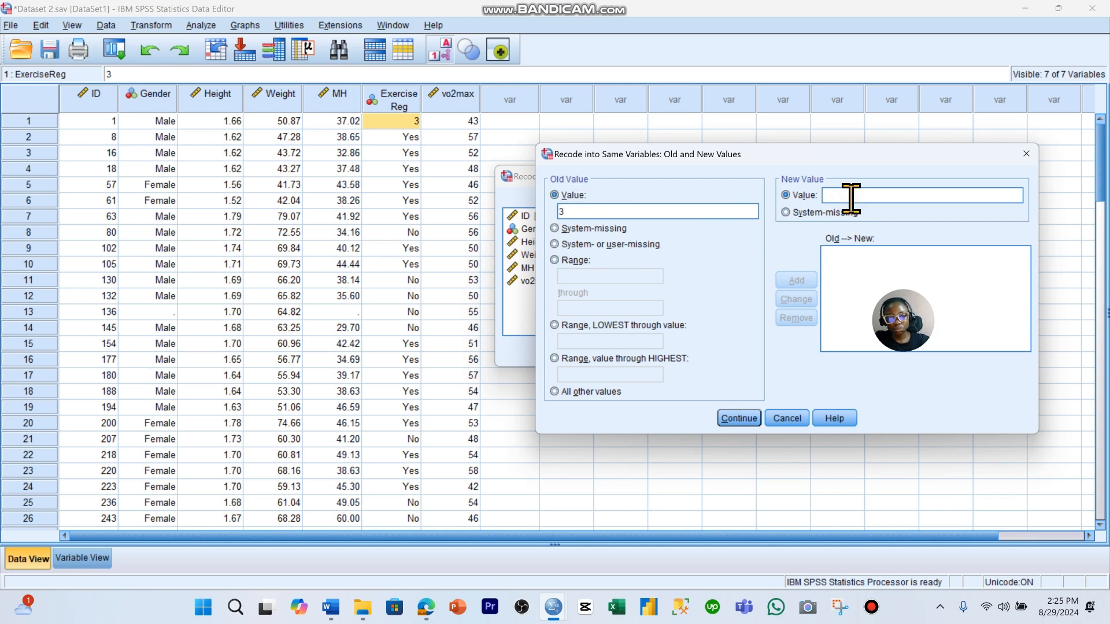
{"action": "type", "text": "1"}
{"action": "left_click", "coordinate": [802, 282]}
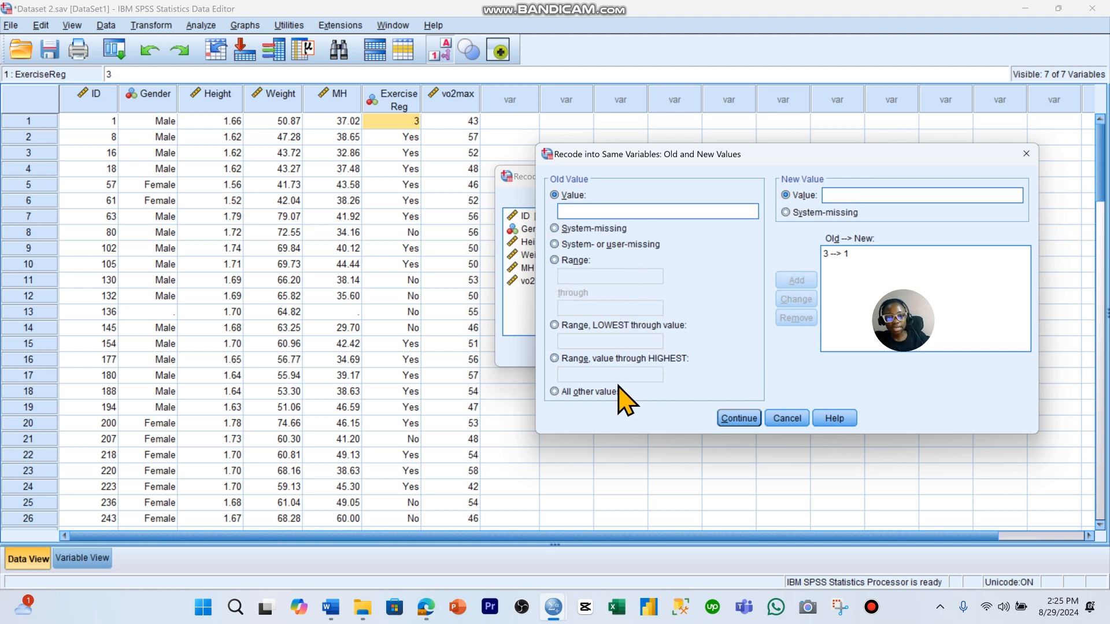
{"action": "left_click", "coordinate": [730, 420]}
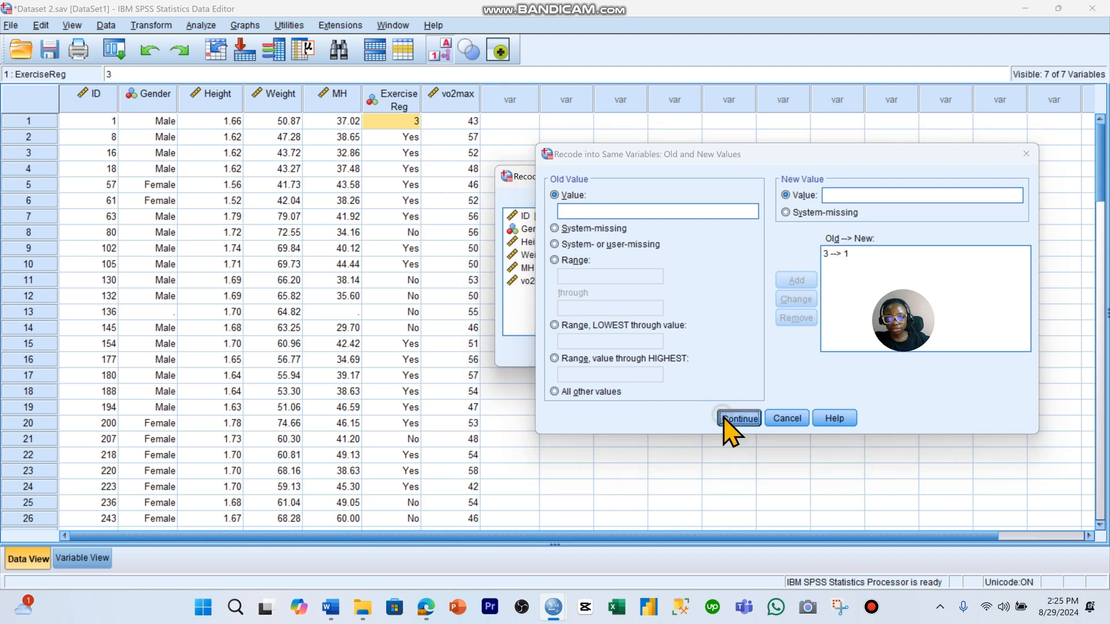
{"action": "left_click", "coordinate": [578, 350]}
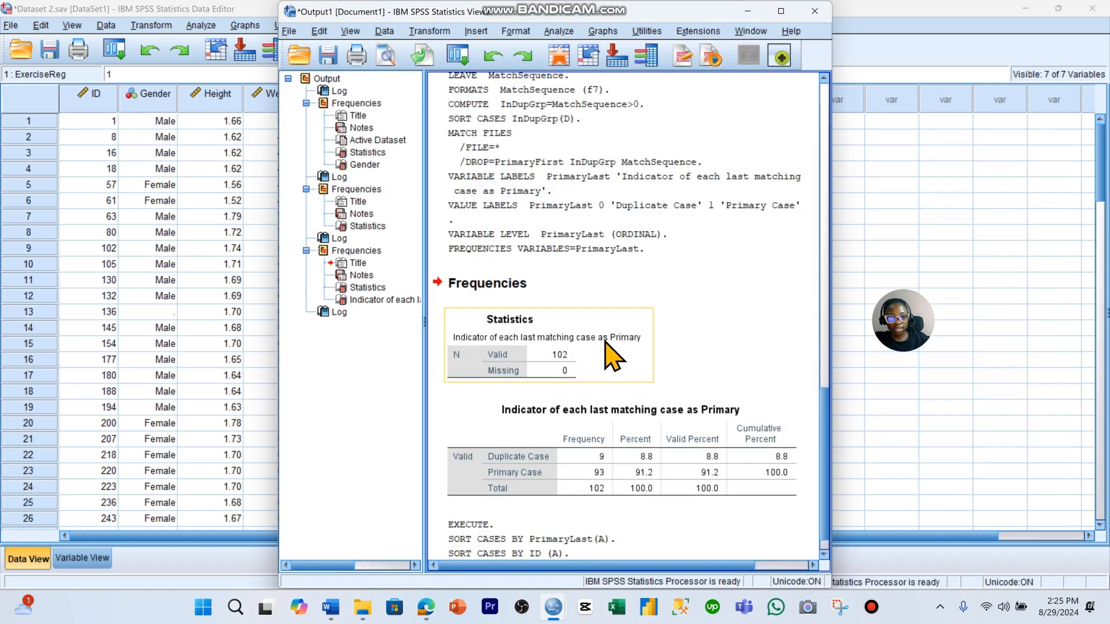
{"action": "left_click", "coordinate": [751, 10]}
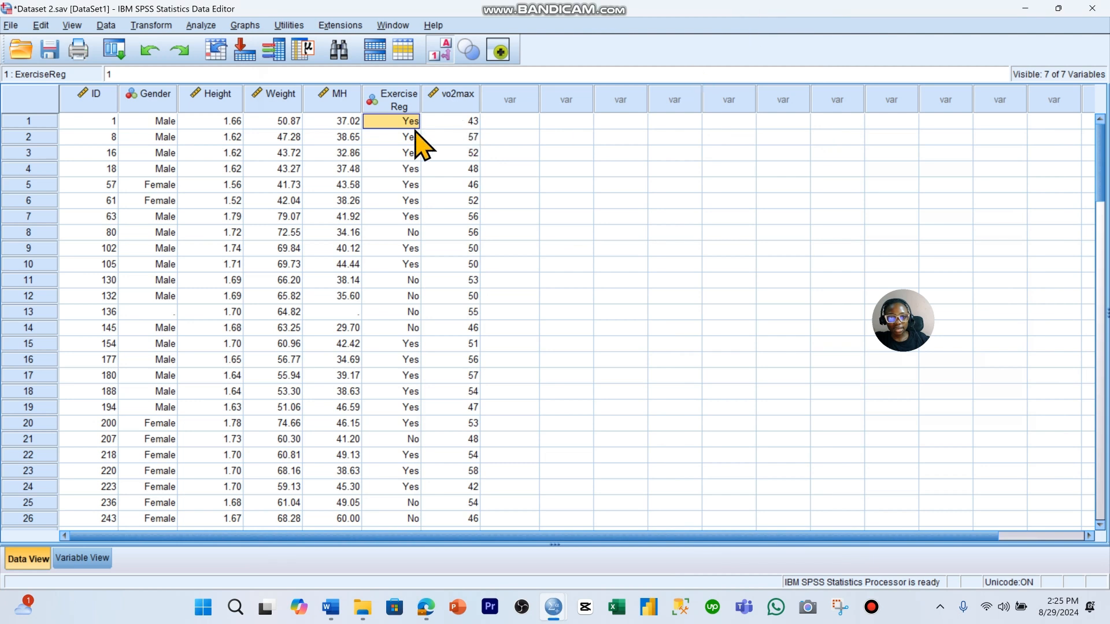
Switch the data from value labels to numeric codes and check the first case's ExerciseReg value
{"action": "left_click", "coordinate": [440, 51]}
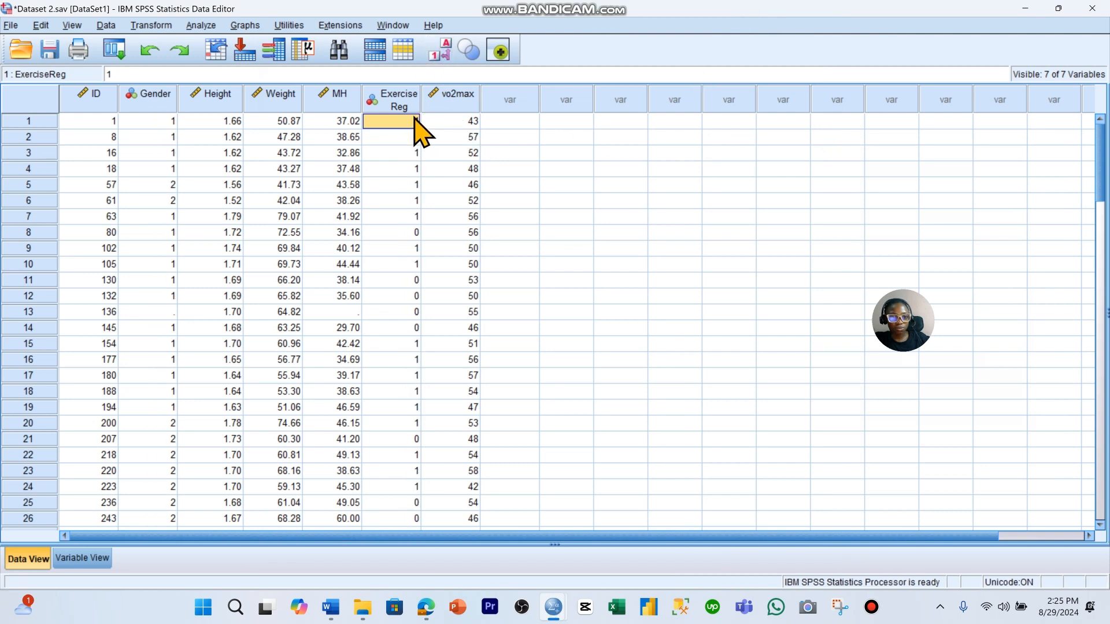
{"action": "left_click", "coordinate": [535, 157]}
{"action": "type", "text": "D"}
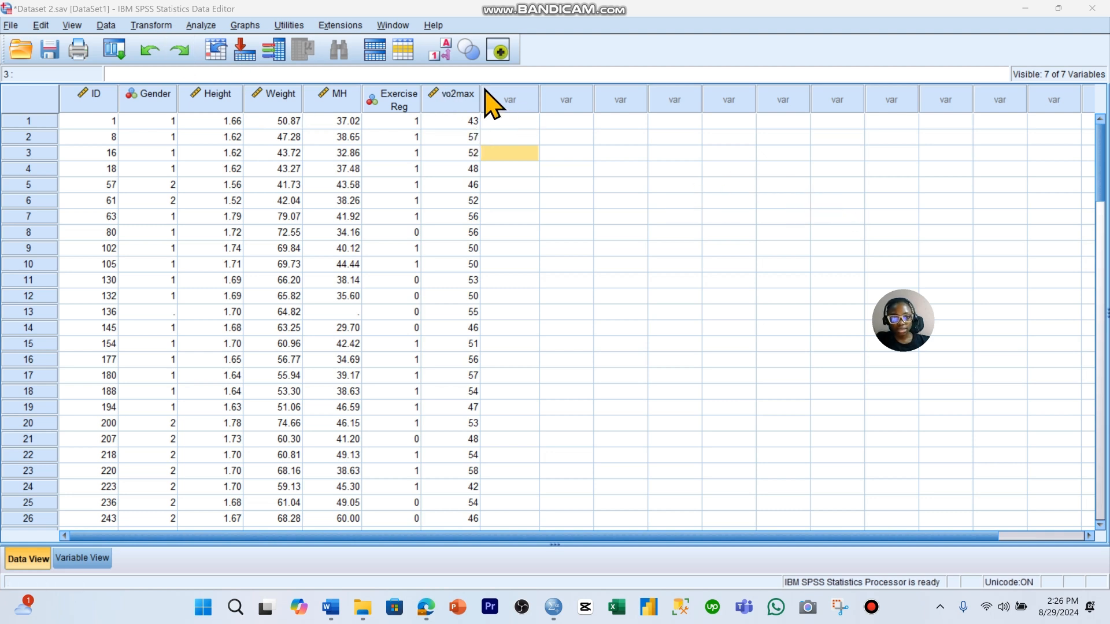
Start a Compute Variable operation with BMI as the target variable
{"action": "left_click", "coordinate": [165, 27]}
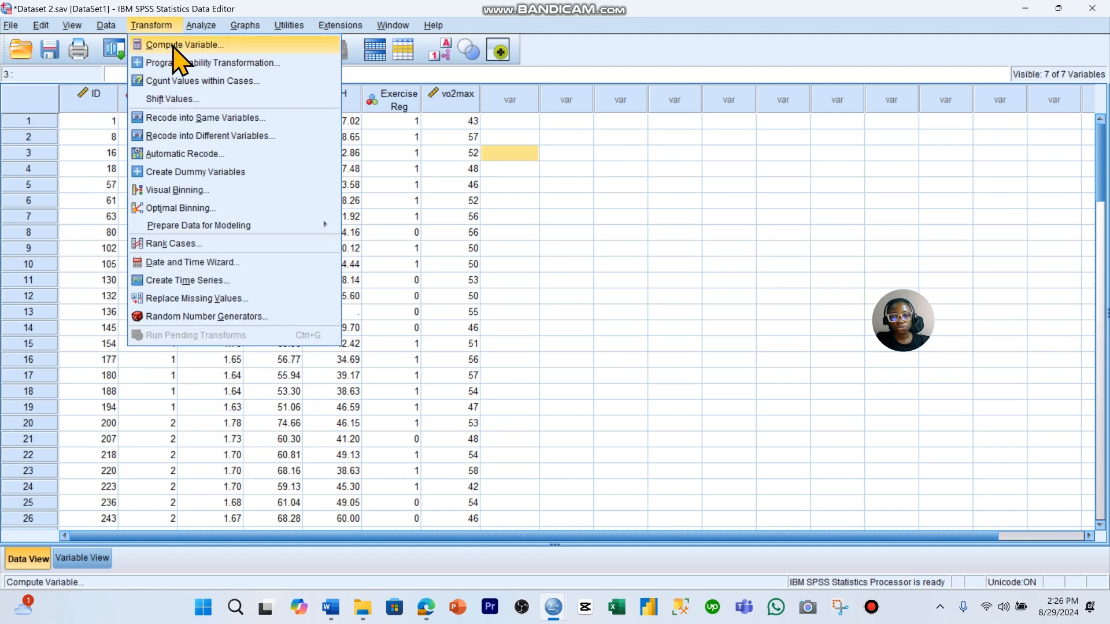
{"action": "left_click", "coordinate": [176, 45]}
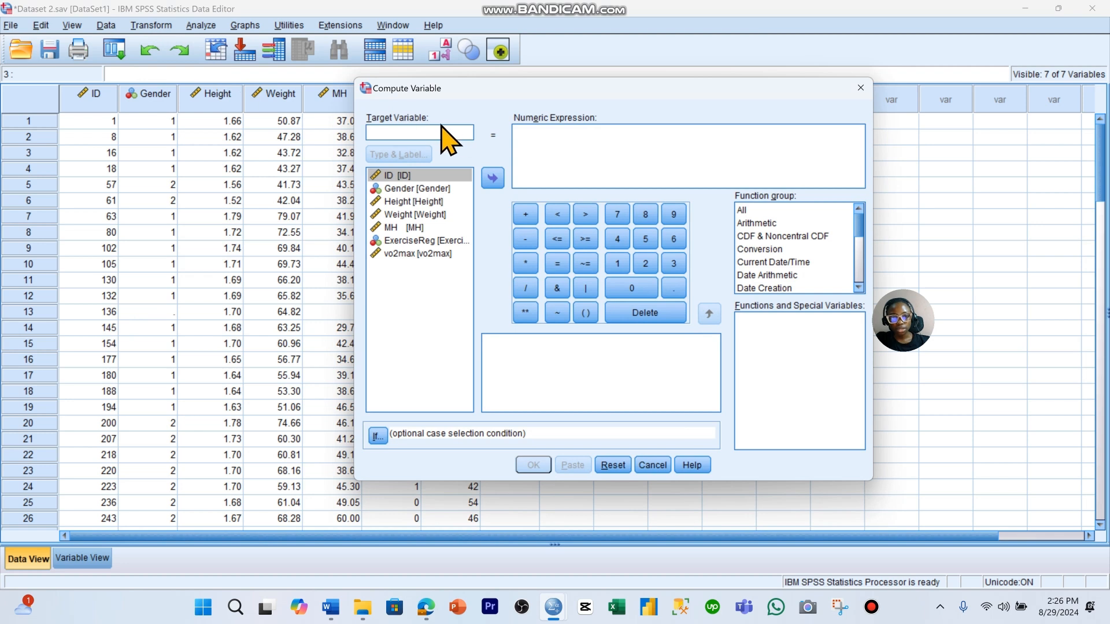
{"action": "type", "text": "BMI"}
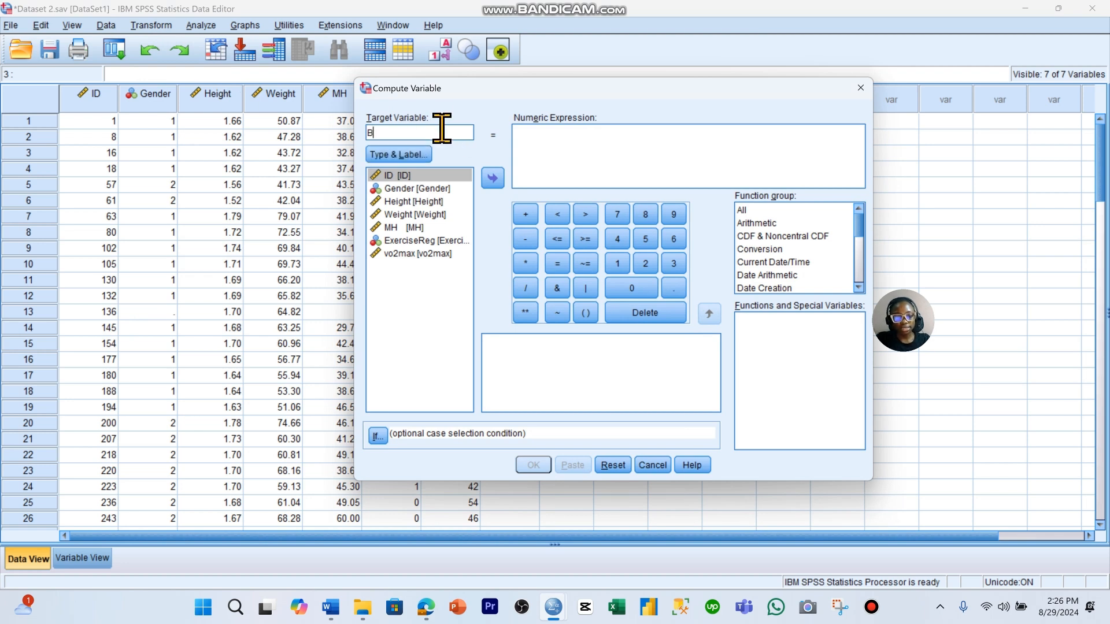
{"action": "left_click", "coordinate": [549, 146]}
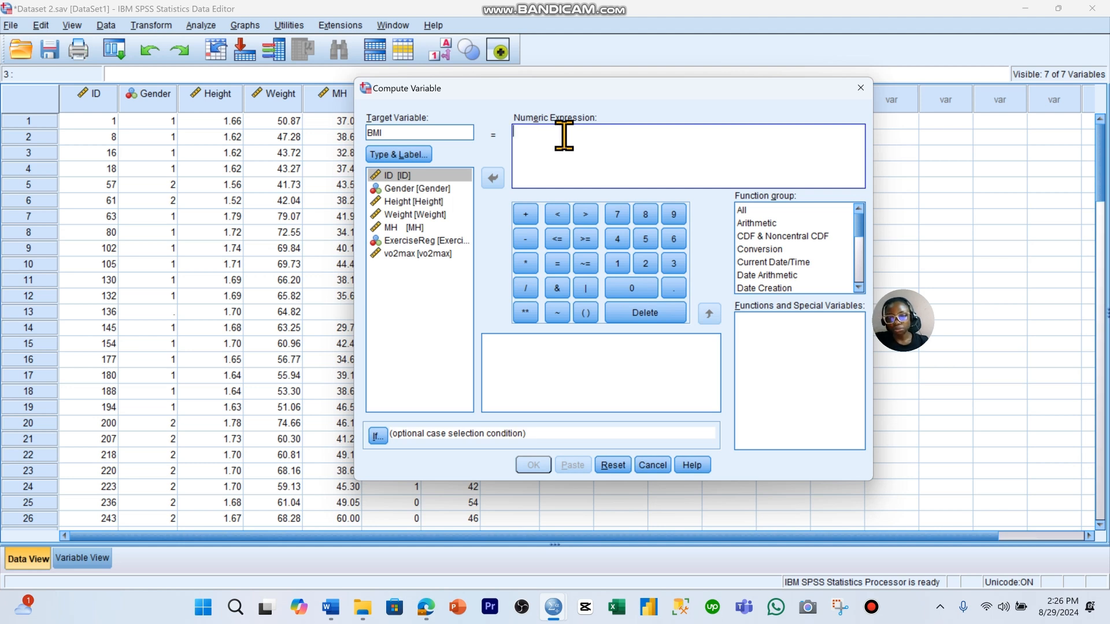
Compute BMI with the expression Weight / Height ** 2 and minimize the output window to return to the data
{"action": "left_click", "coordinate": [416, 215]}
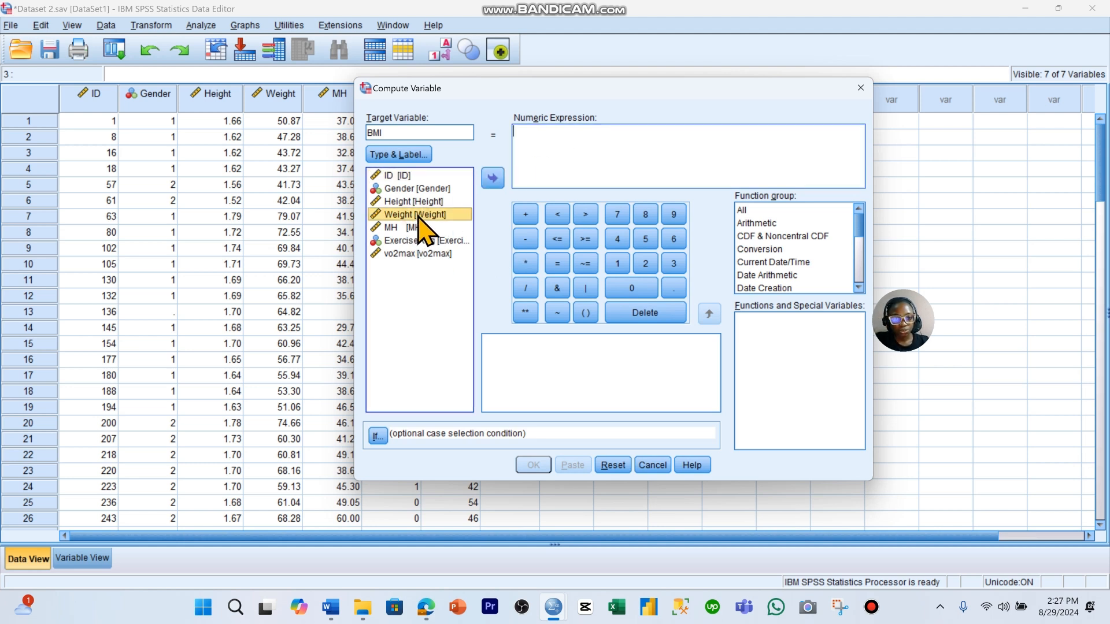
{"action": "left_click", "coordinate": [492, 180]}
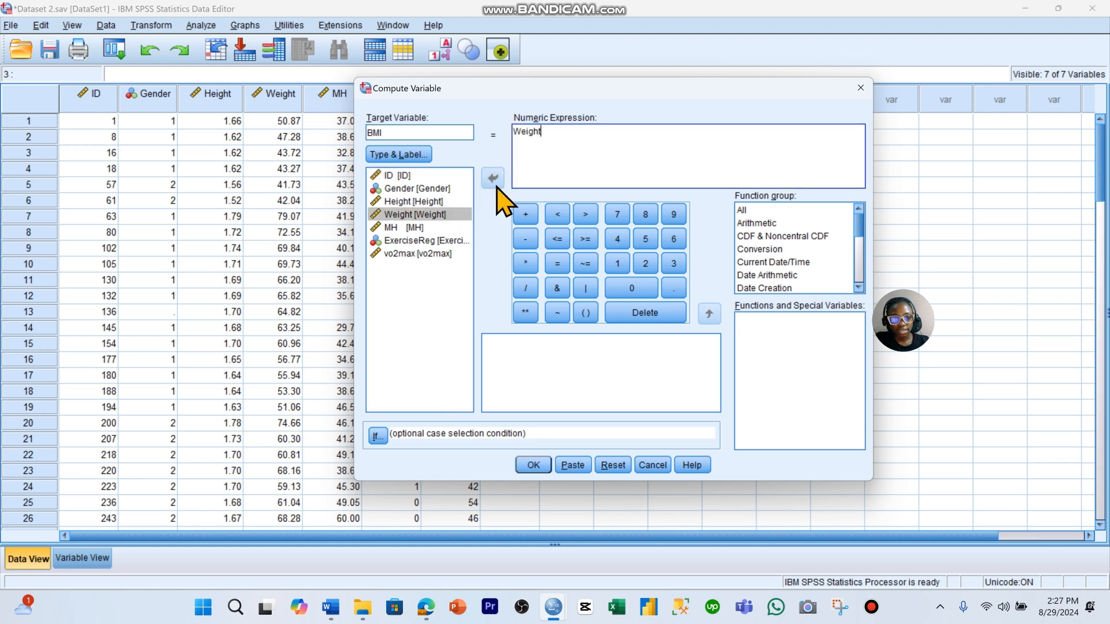
{"action": "left_click", "coordinate": [527, 288]}
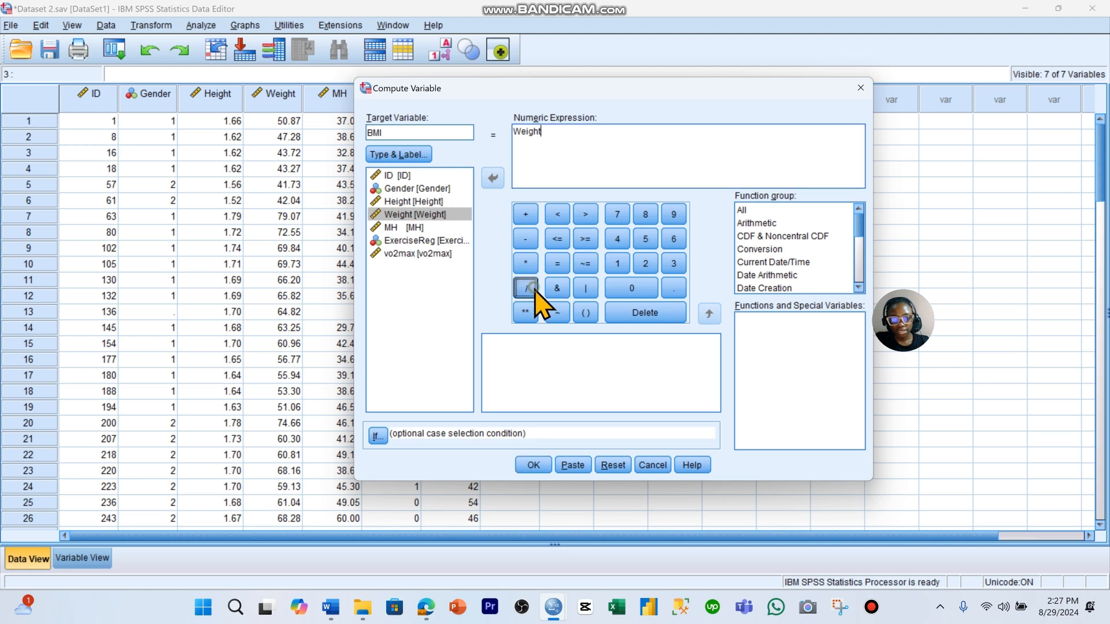
{"action": "left_click", "coordinate": [439, 202]}
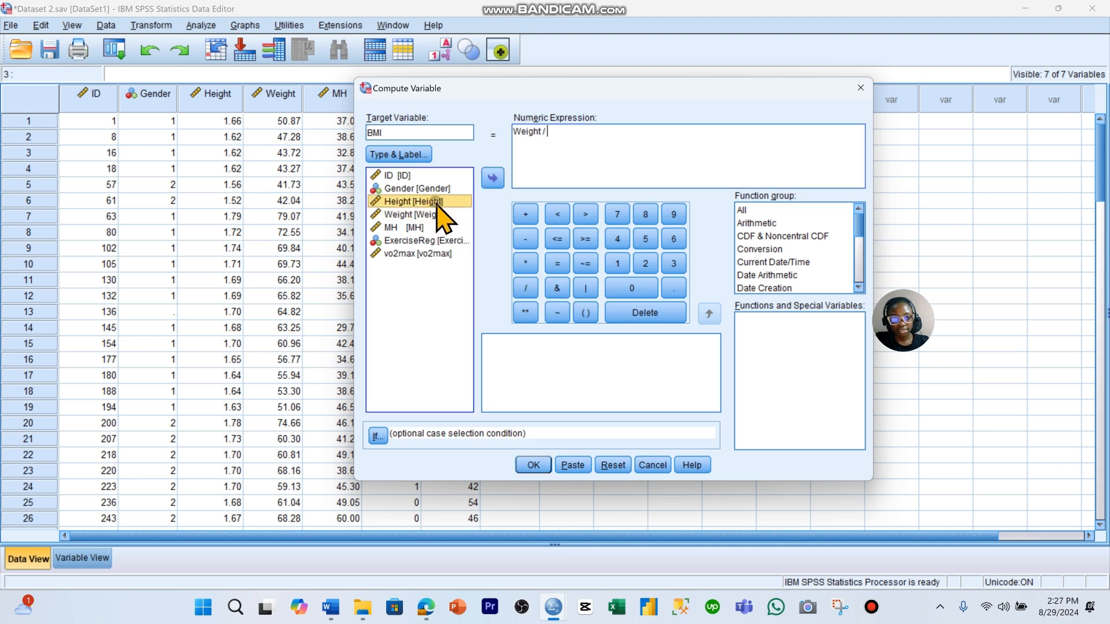
{"action": "double_click", "coordinate": [437, 202]}
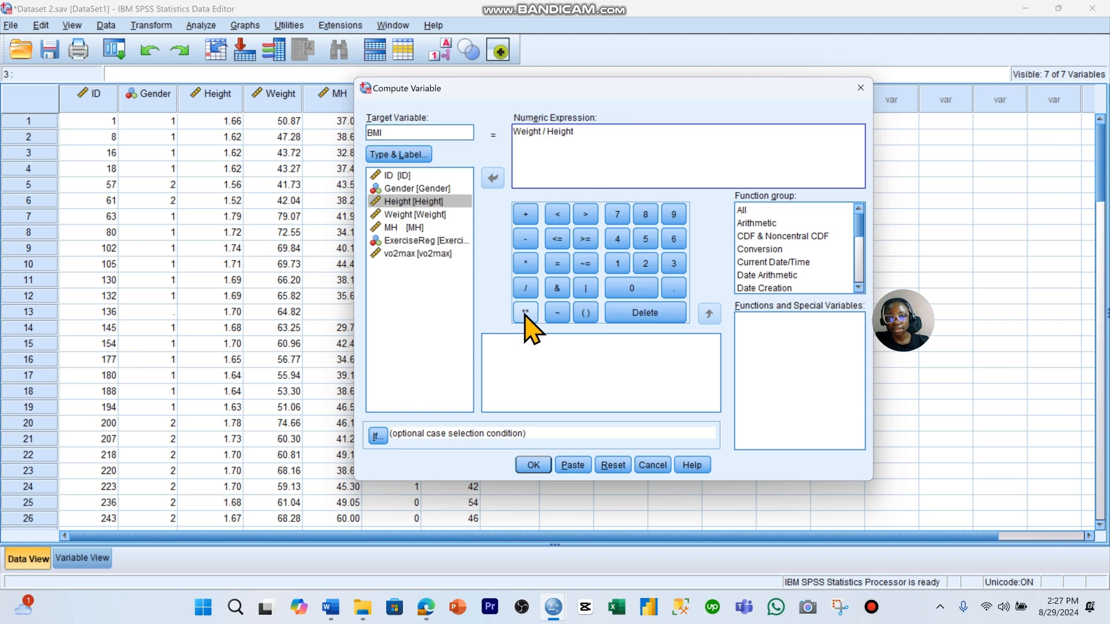
{"action": "type", "text": "2"}
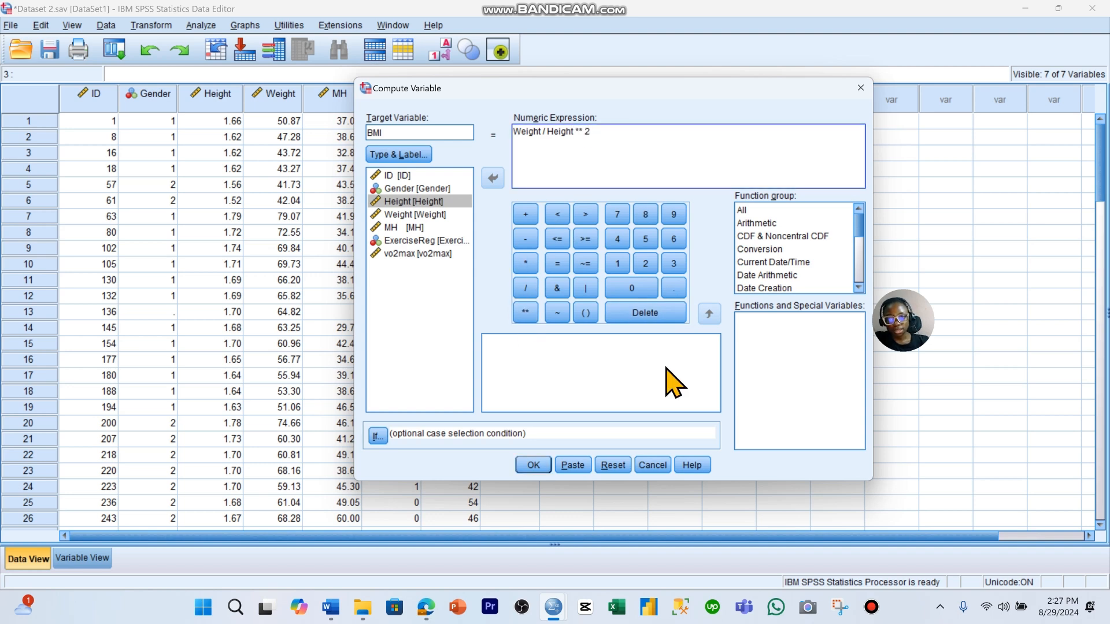
{"action": "left_click", "coordinate": [533, 465]}
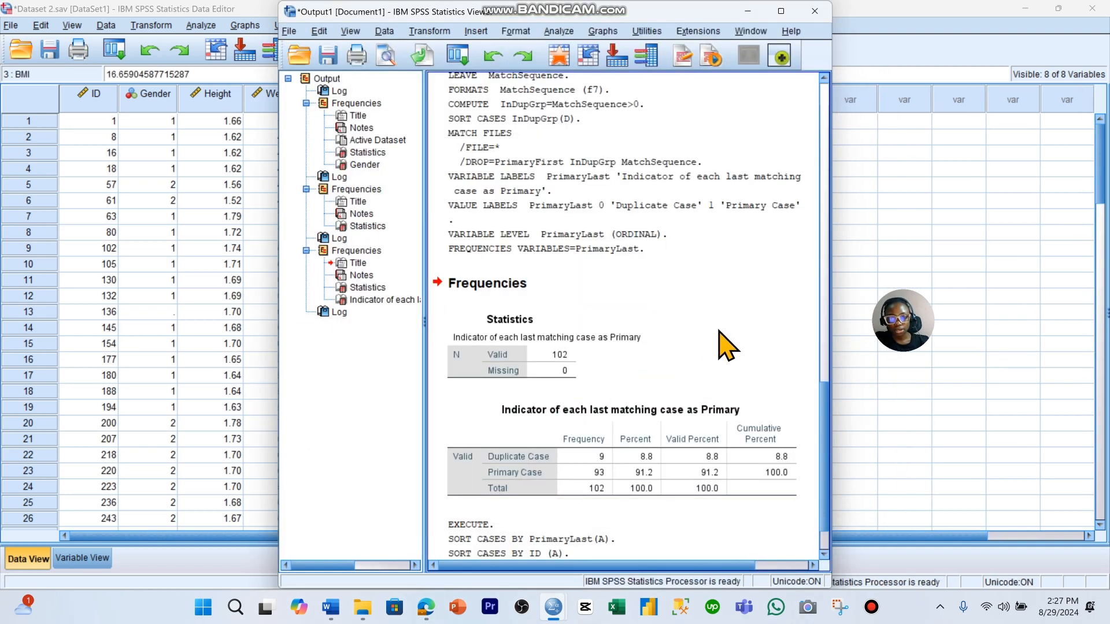
{"action": "left_click", "coordinate": [747, 11]}
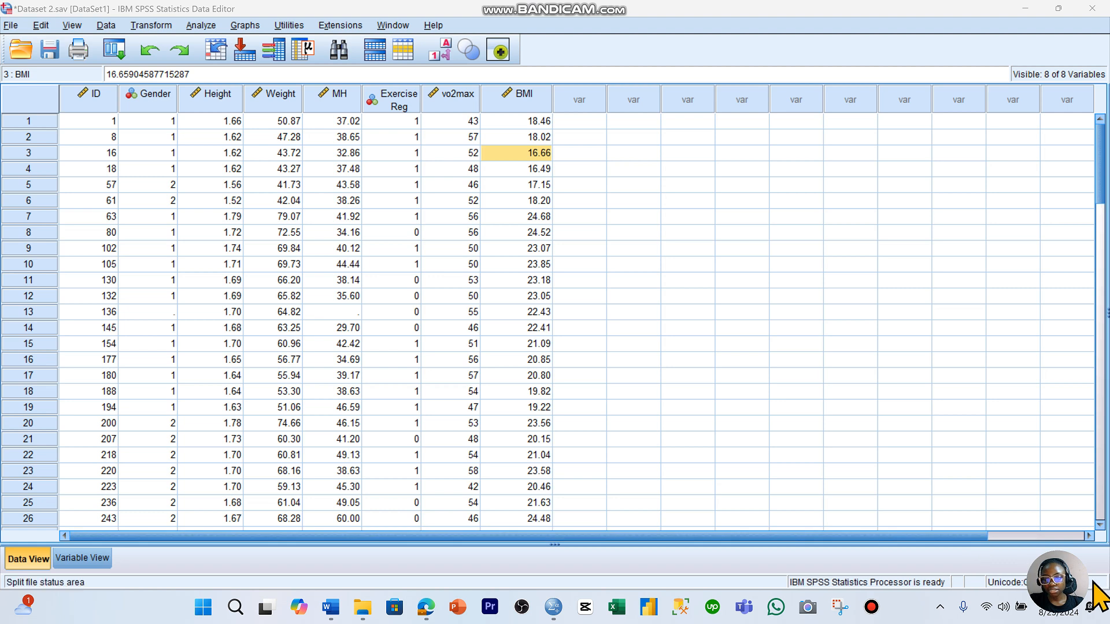
{"action": "left_click_drag", "start_coordinate": [1055, 566], "coordinate": [1034, 452]}
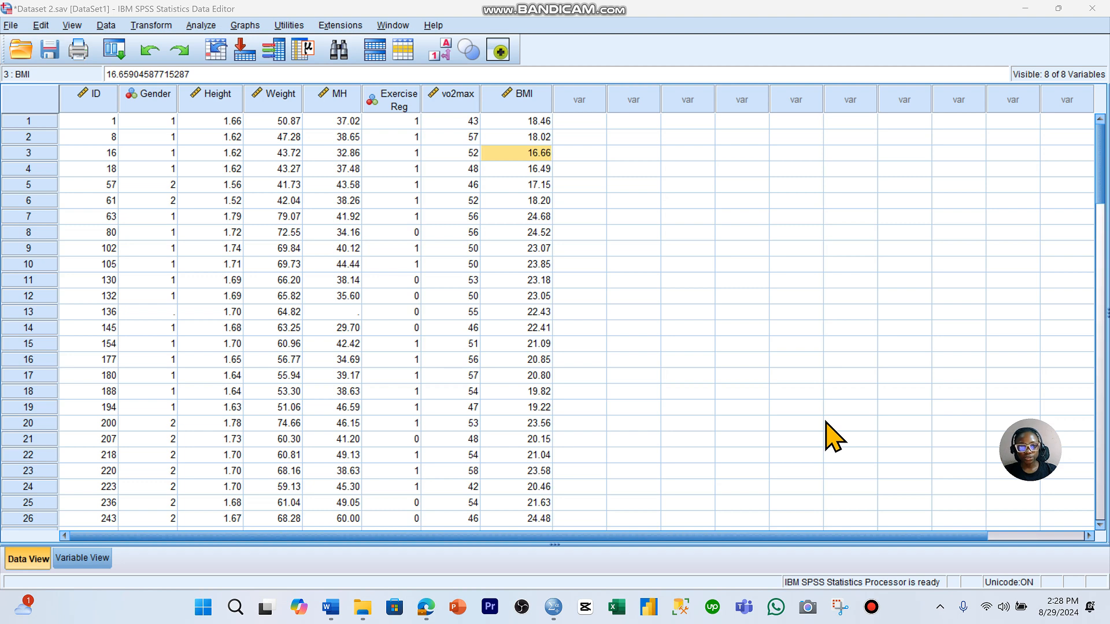
Start a Recode into Different Variables operation with BMI as the input variable
{"action": "left_click", "coordinate": [155, 26]}
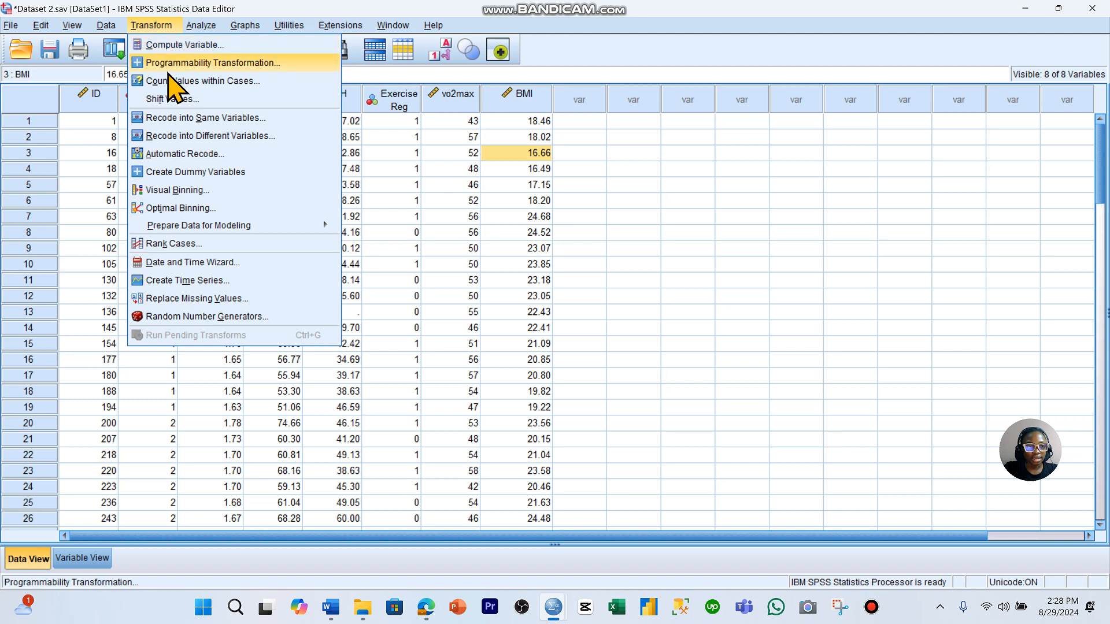
{"action": "left_click", "coordinate": [213, 137]}
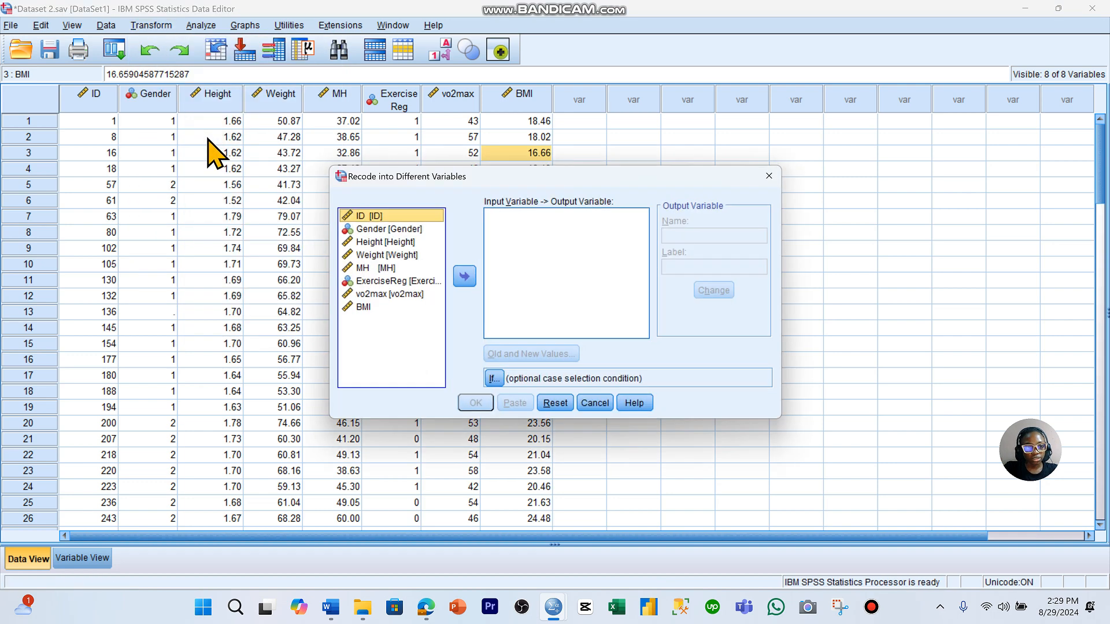
{"action": "left_click", "coordinate": [386, 308]}
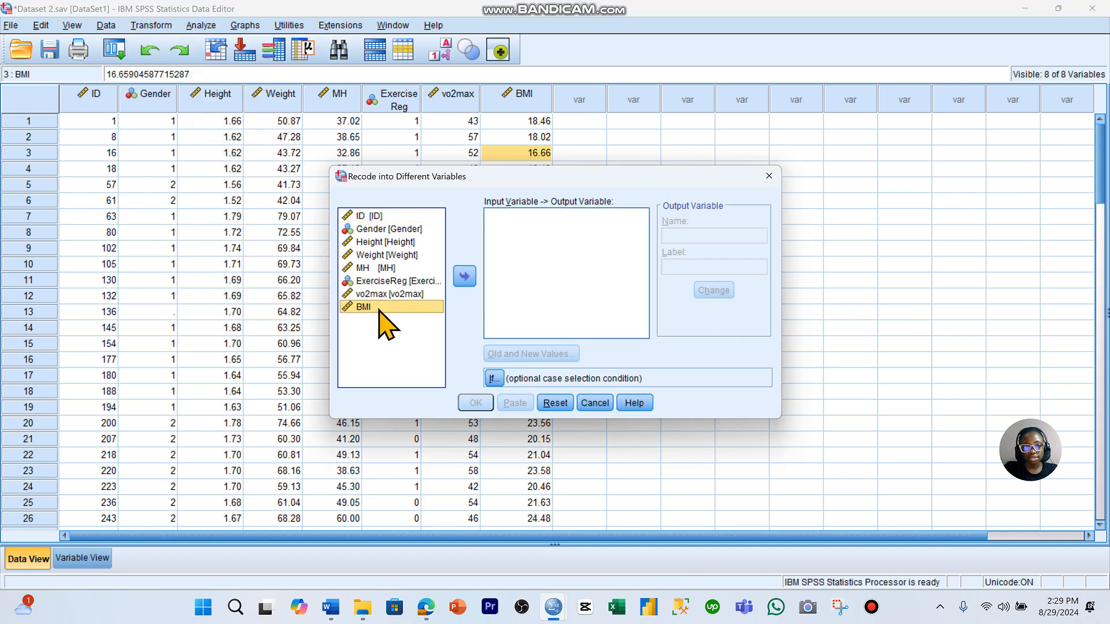
{"action": "left_click", "coordinate": [464, 276]}
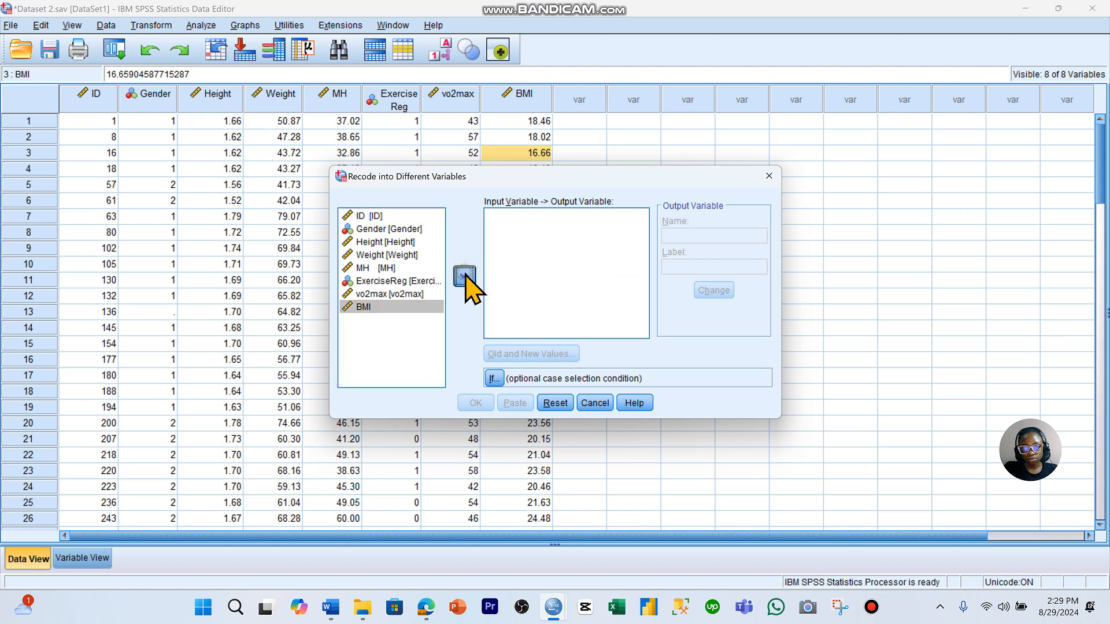
Name the output variable Weight_Range and assign it to BMI
{"action": "left_click", "coordinate": [686, 235]}
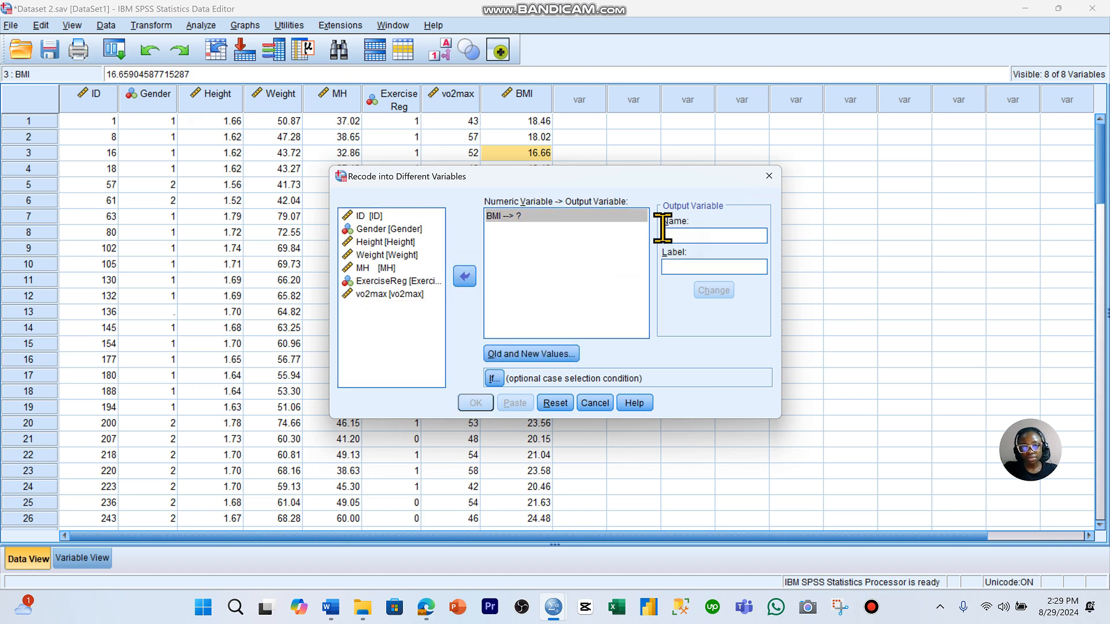
{"action": "type", "text": "W"}
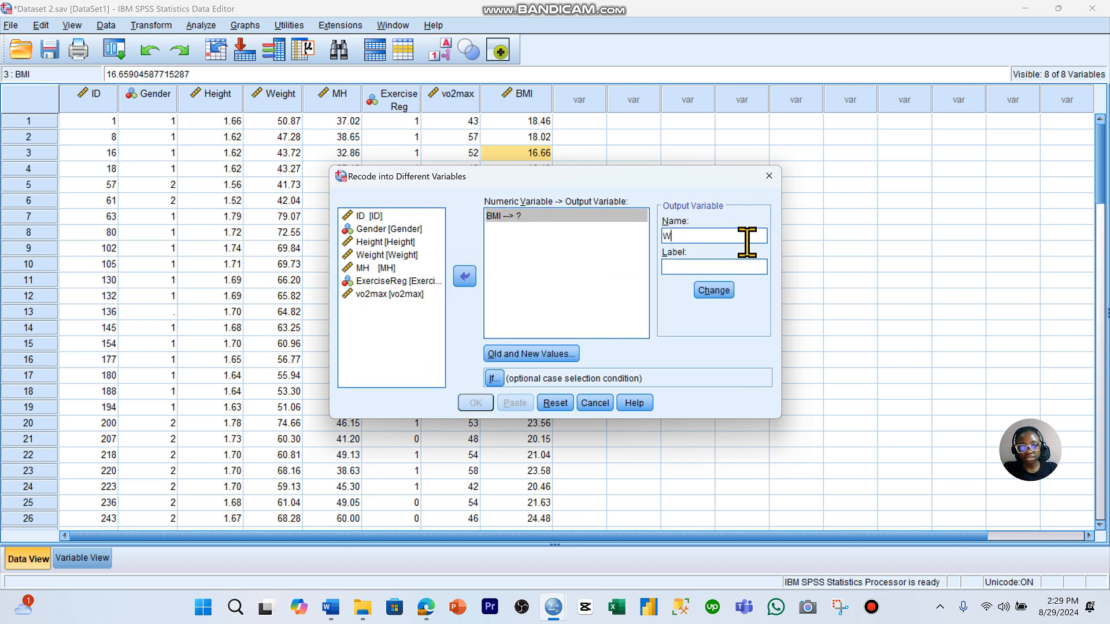
{"action": "key", "text": "Caps_Lock"}
{"action": "type", "text": "r"}
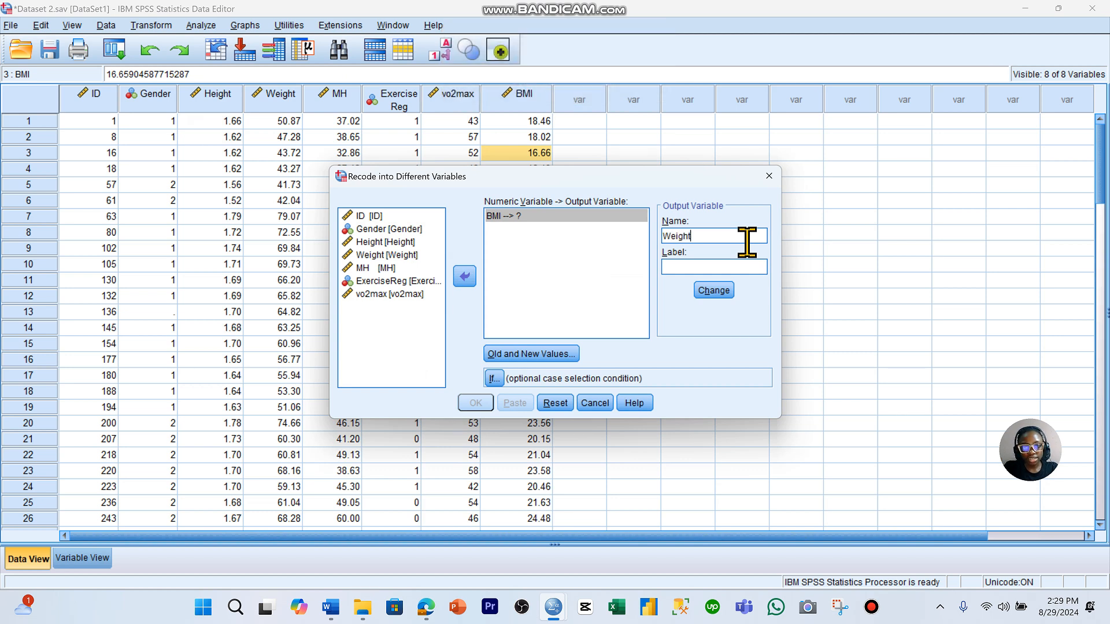
{"action": "key", "text": "Caps_Lock"}
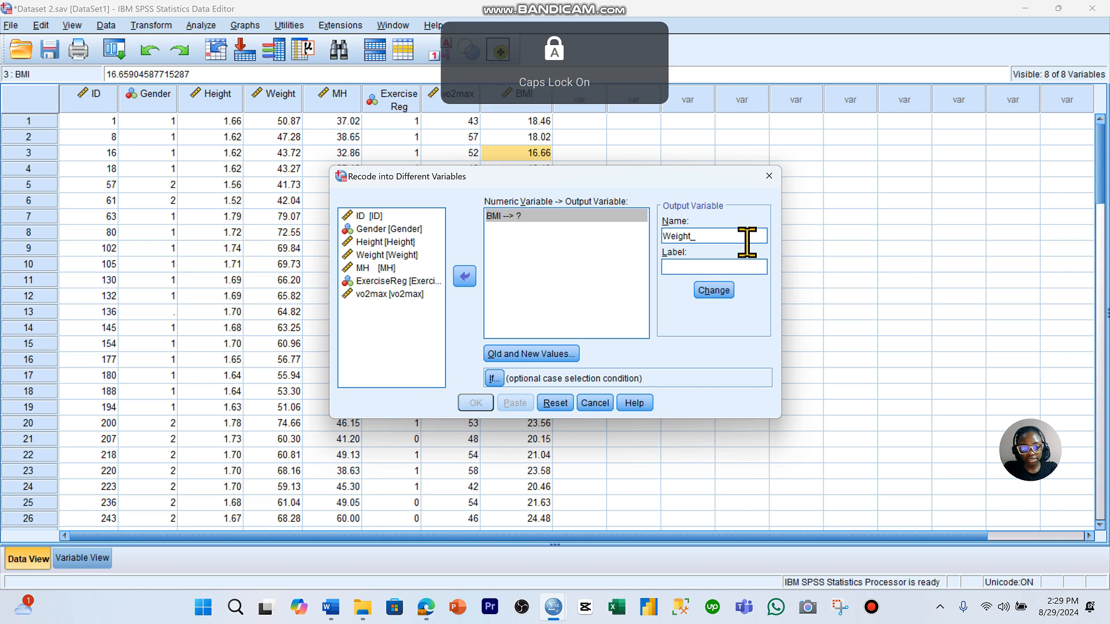
{"action": "type", "text": "R"}
{"action": "key", "text": "Caps_Lock"}
{"action": "type", "text": "a"}
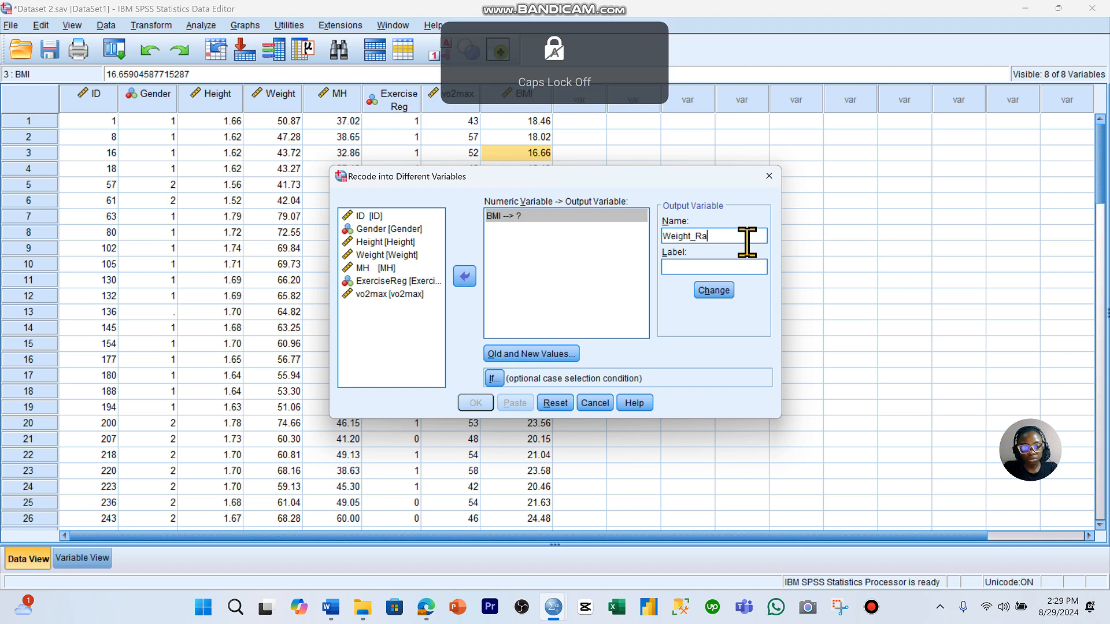
{"action": "type", "text": "nge"}
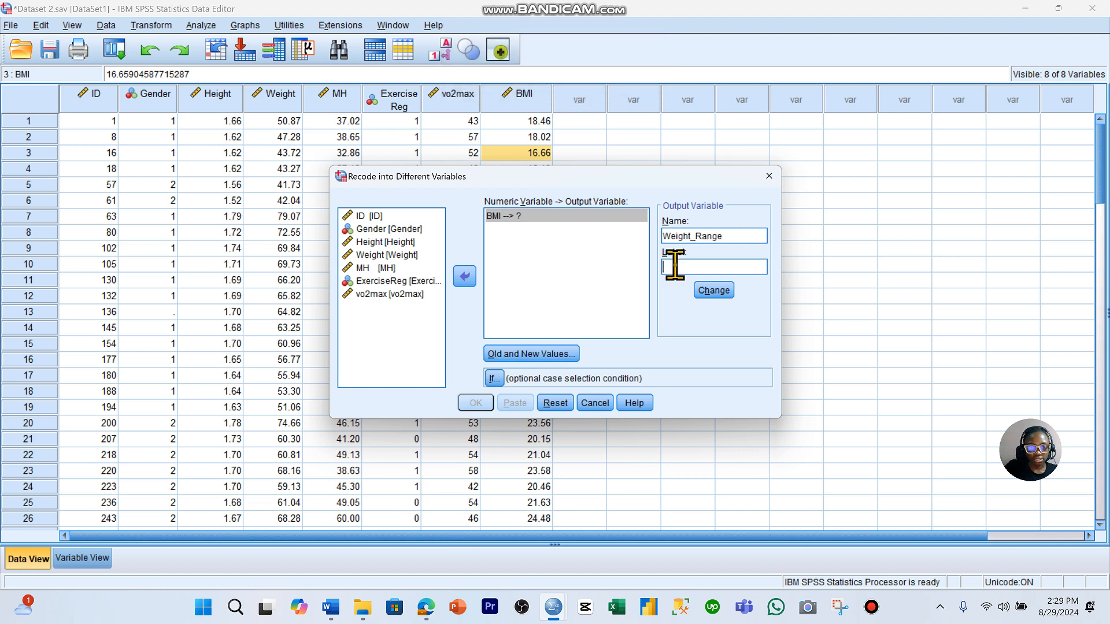
{"action": "left_click", "coordinate": [713, 290]}
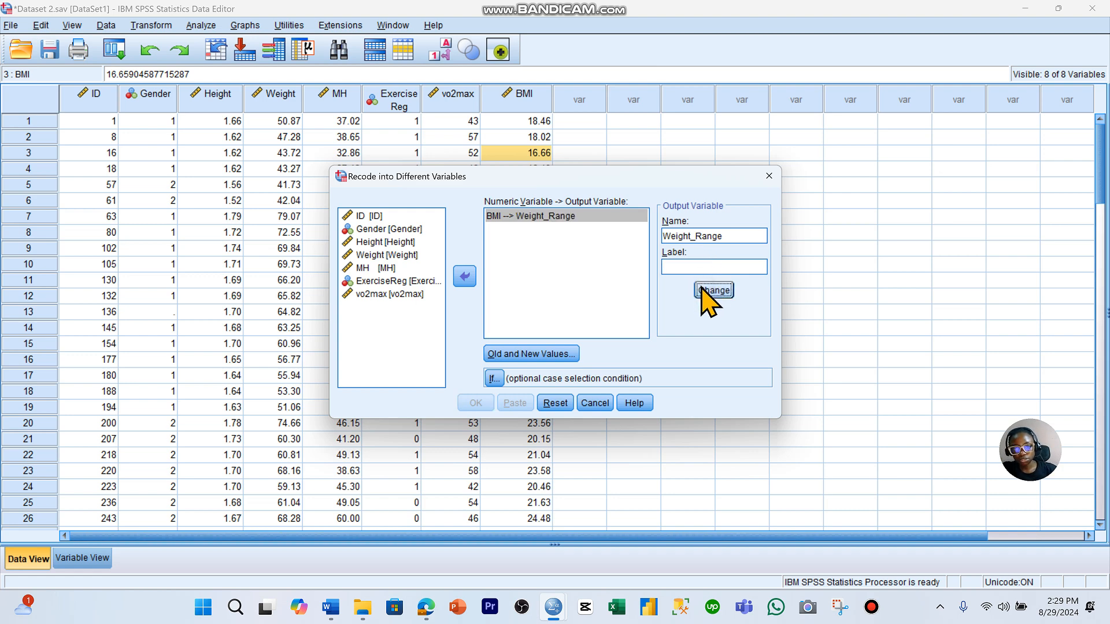
Define the old and new values so that the BMI range 0 through 18.5 is recoded to 1
{"action": "left_click", "coordinate": [536, 354]}
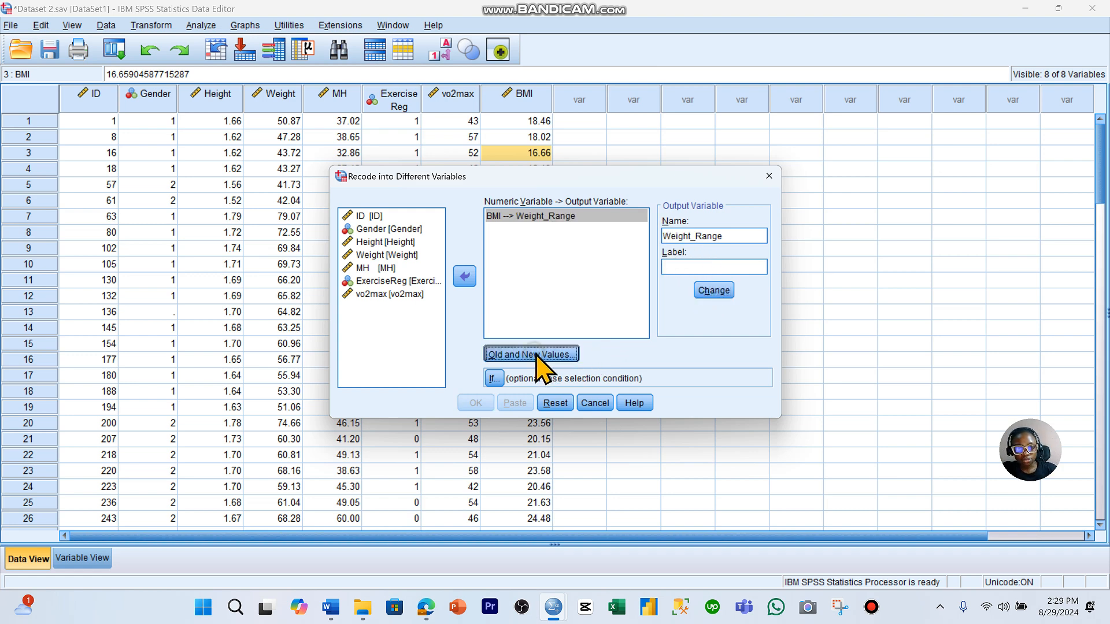
{"action": "left_click", "coordinate": [399, 215]}
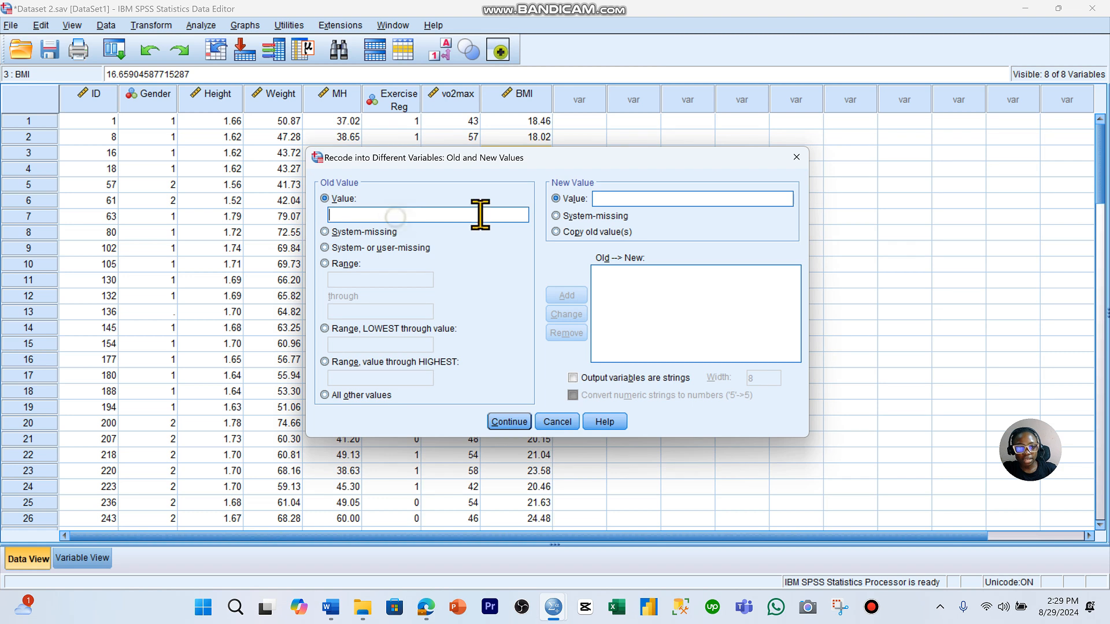
{"action": "left_click", "coordinate": [612, 198]}
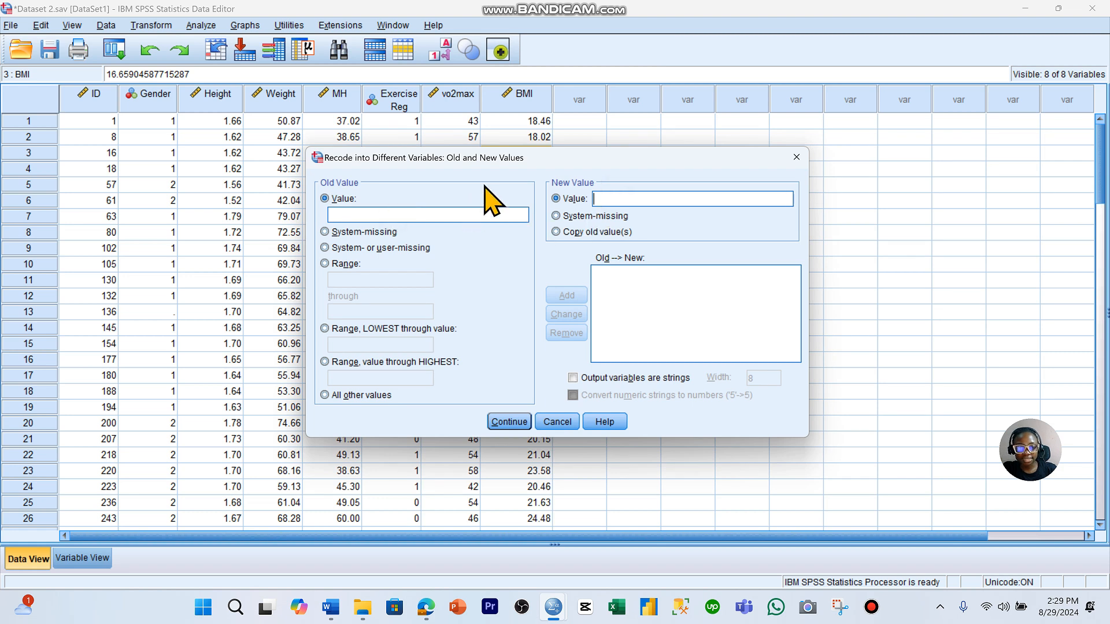
{"action": "left_click", "coordinate": [365, 263]}
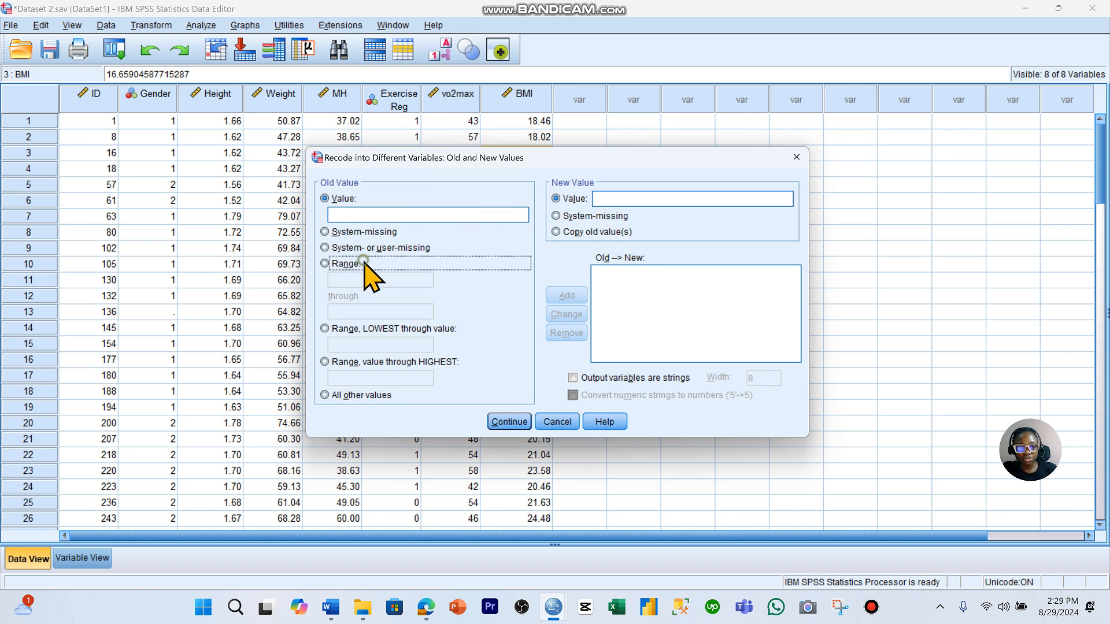
{"action": "left_click", "coordinate": [368, 280]}
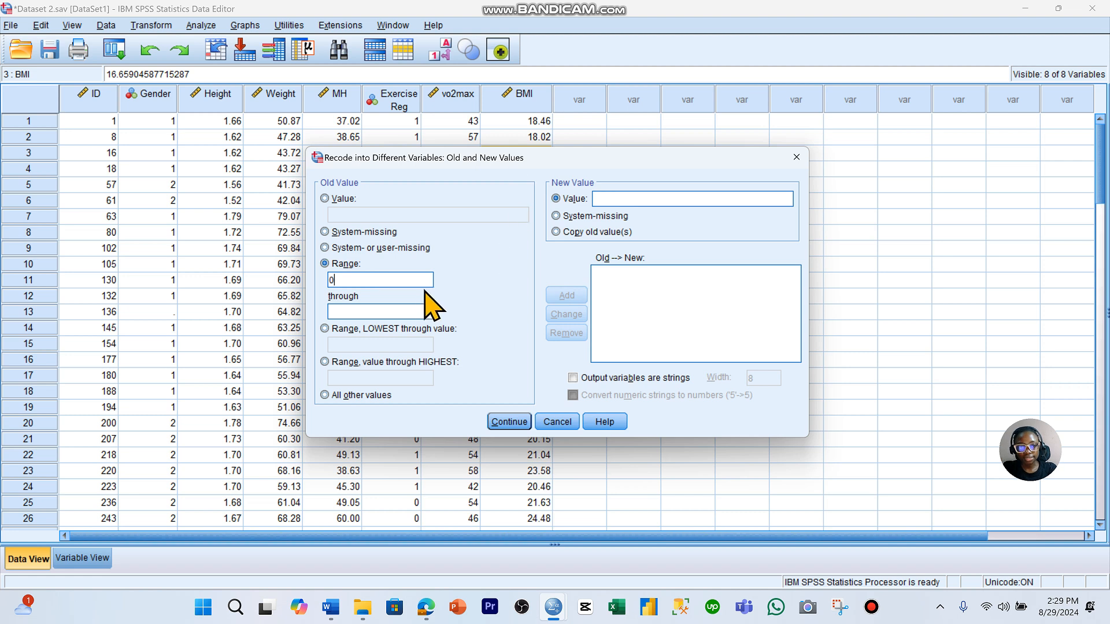
{"action": "left_click", "coordinate": [409, 311]}
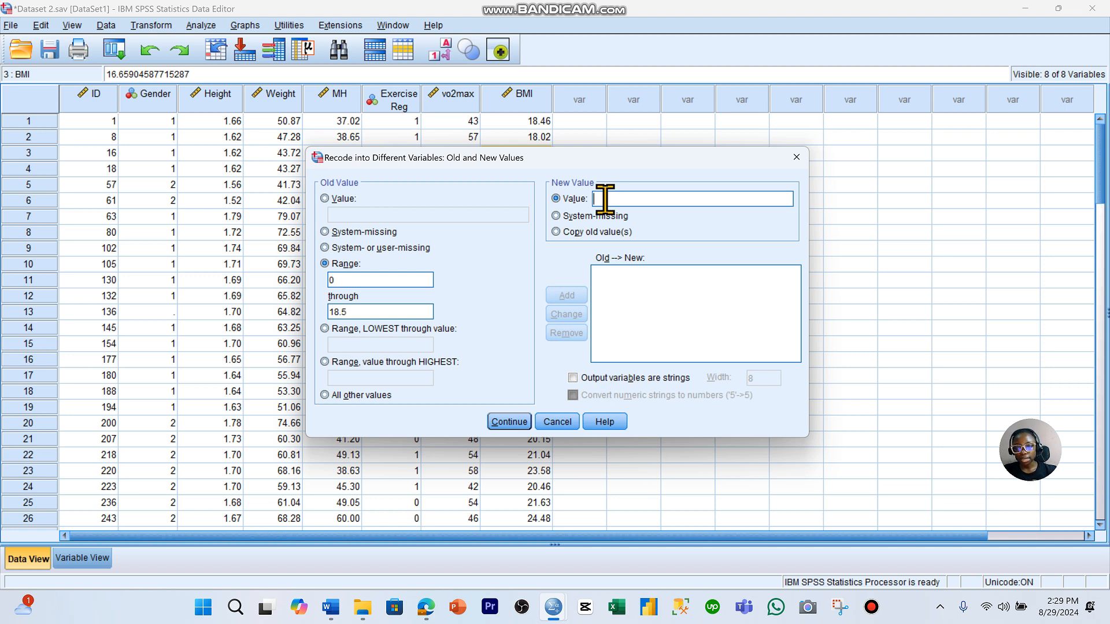
{"action": "type", "text": "1"}
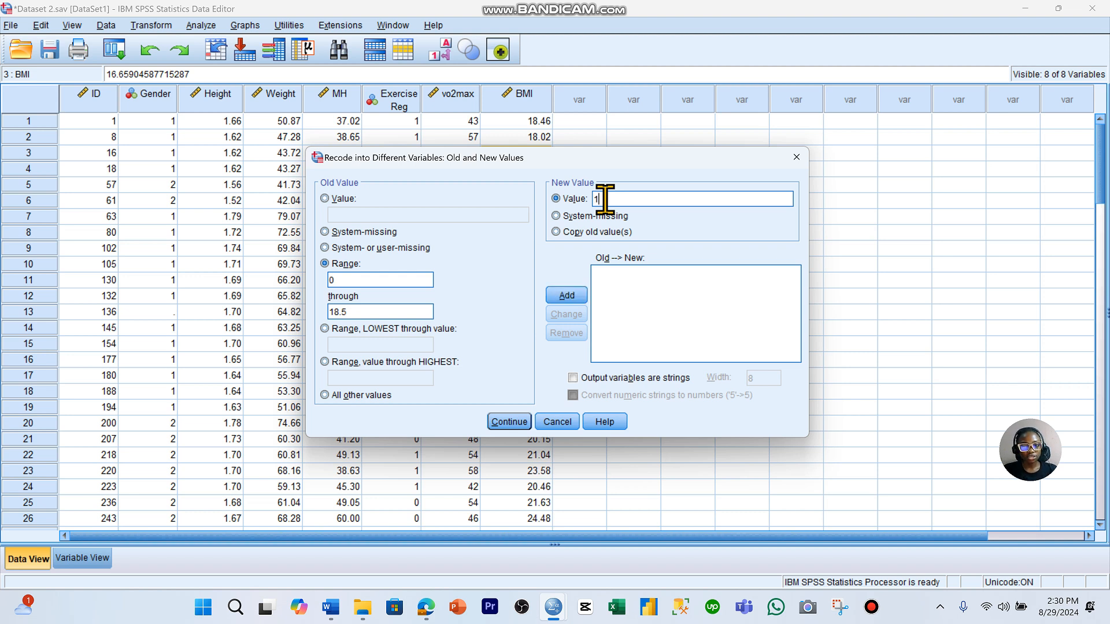
{"action": "left_click", "coordinate": [565, 295]}
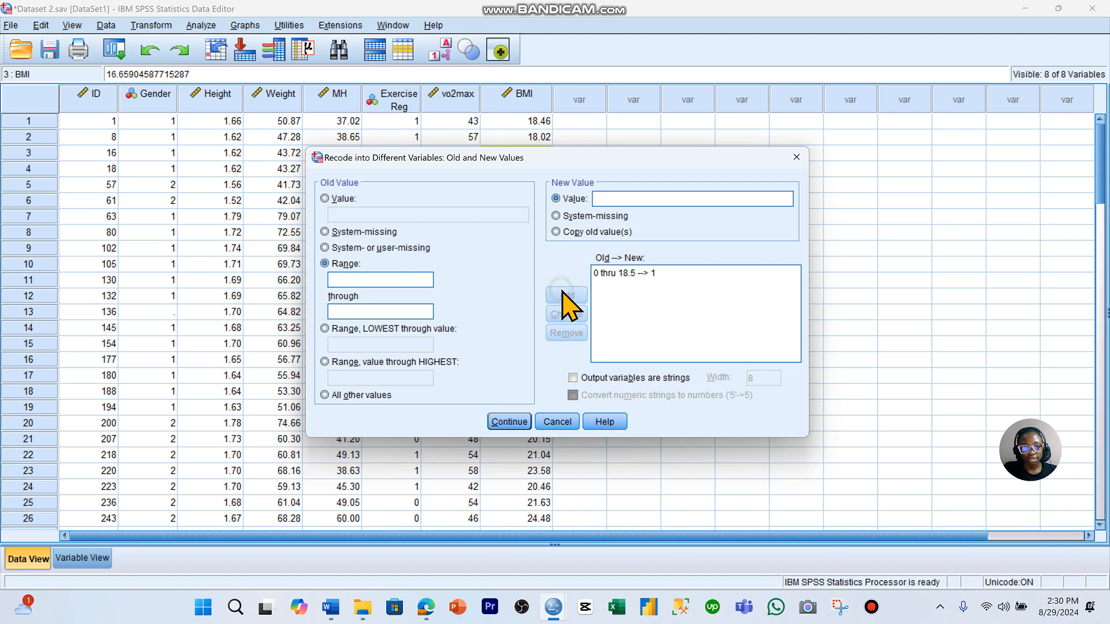
Add a recode rule mapping the range 18.5 through 24.9 to the new value 2
{"action": "left_click", "coordinate": [428, 283]}
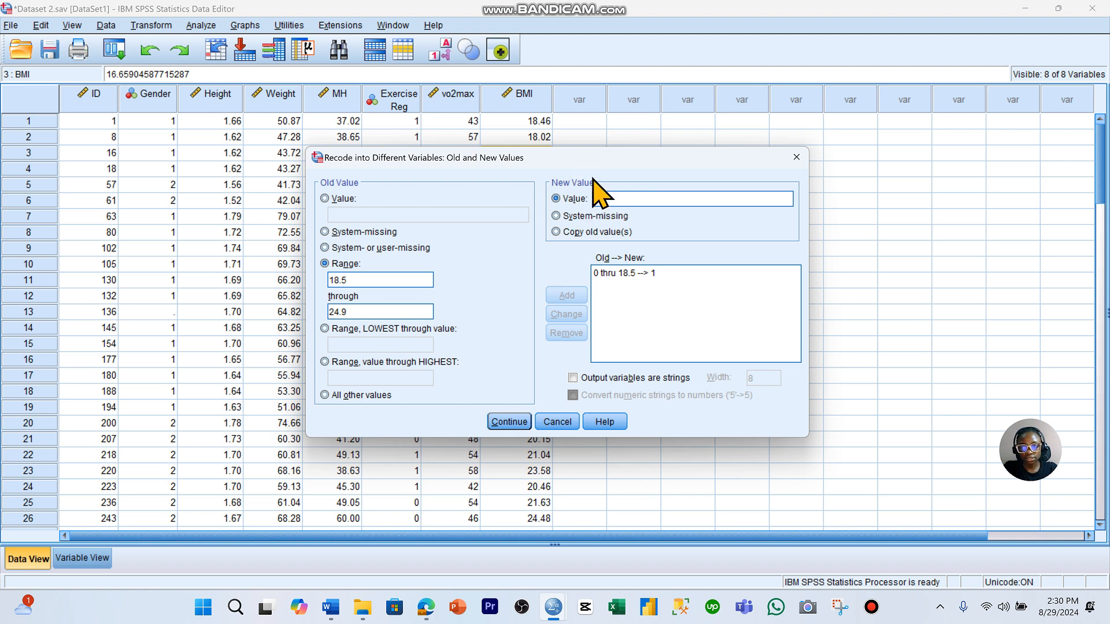
{"action": "type", "text": "2"}
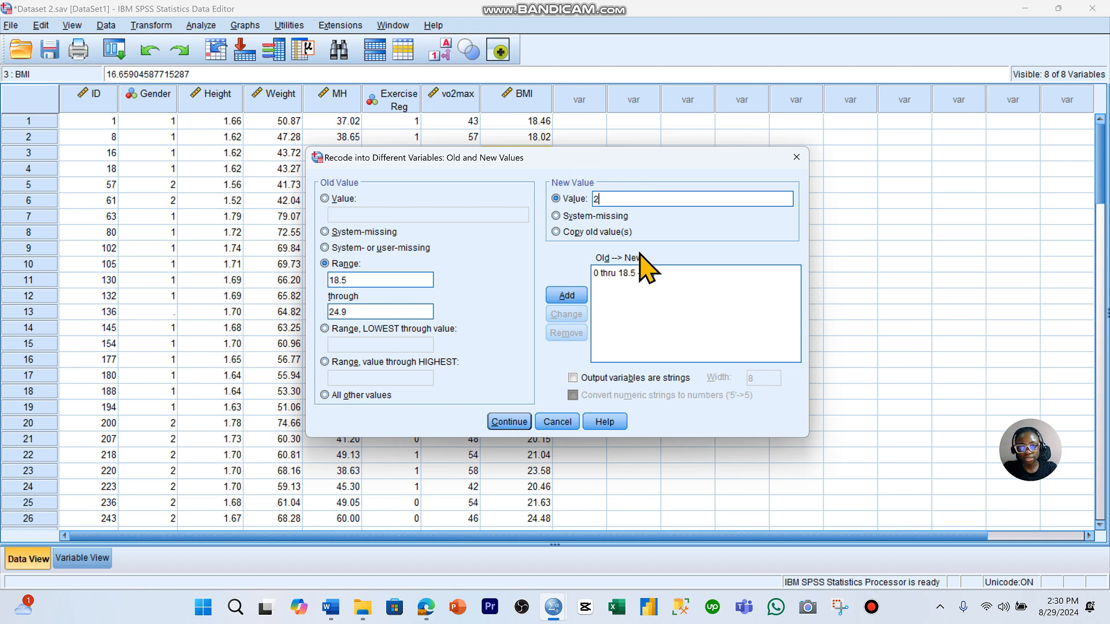
{"action": "left_click", "coordinate": [572, 296]}
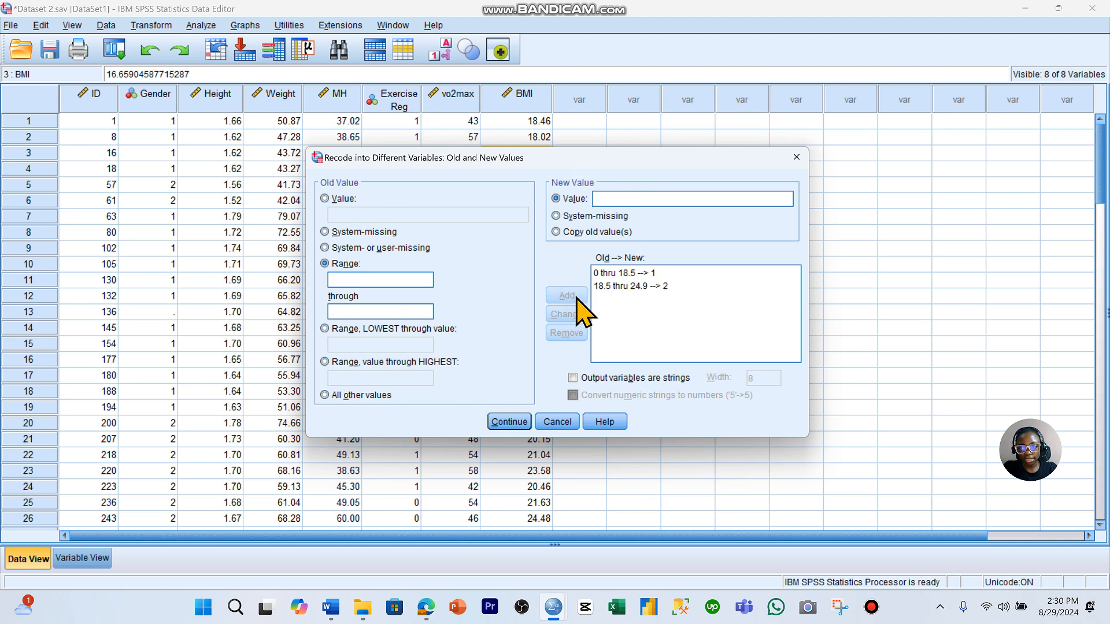
Add a recode rule mapping the range 24.91 through 29.9 to the new value 3
{"action": "left_click", "coordinate": [402, 281]}
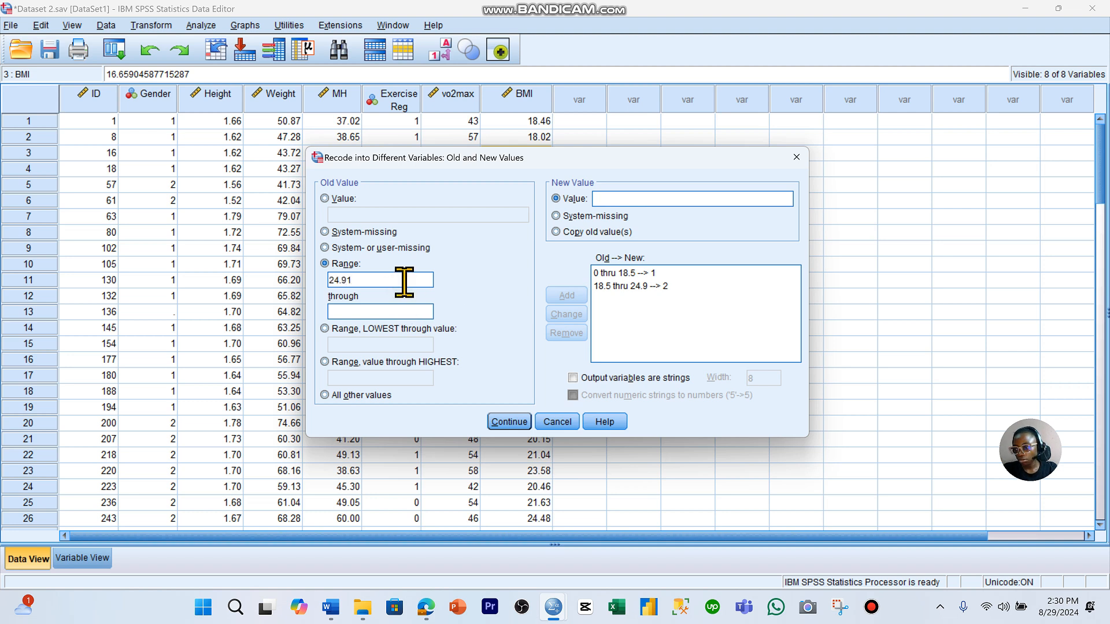
{"action": "left_click", "coordinate": [431, 312]}
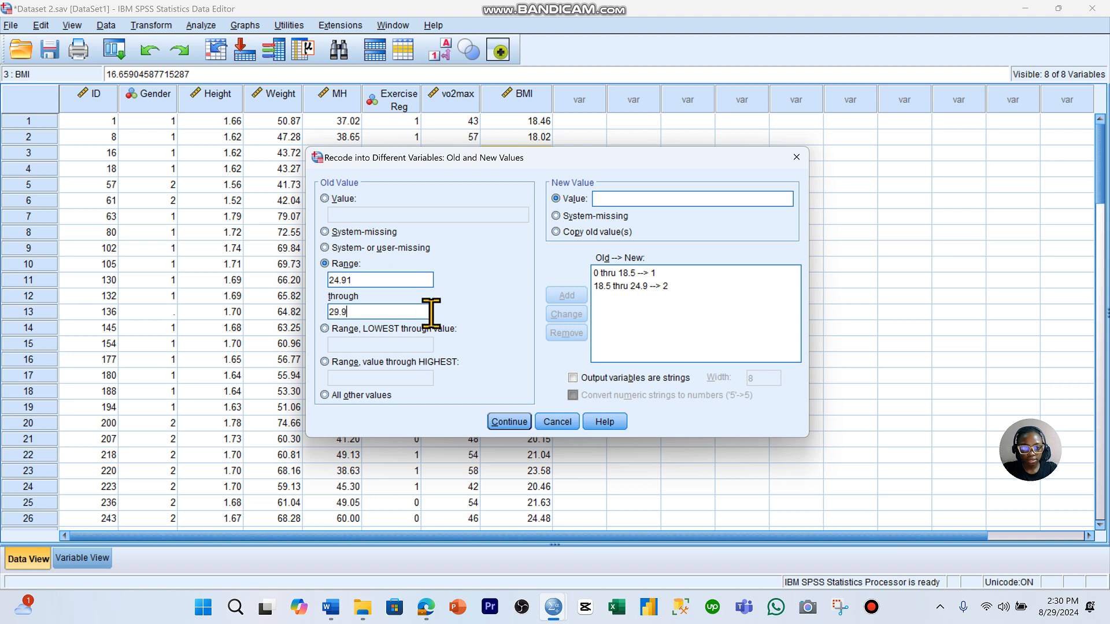
{"action": "left_click", "coordinate": [617, 198]}
{"action": "type", "text": "3"}
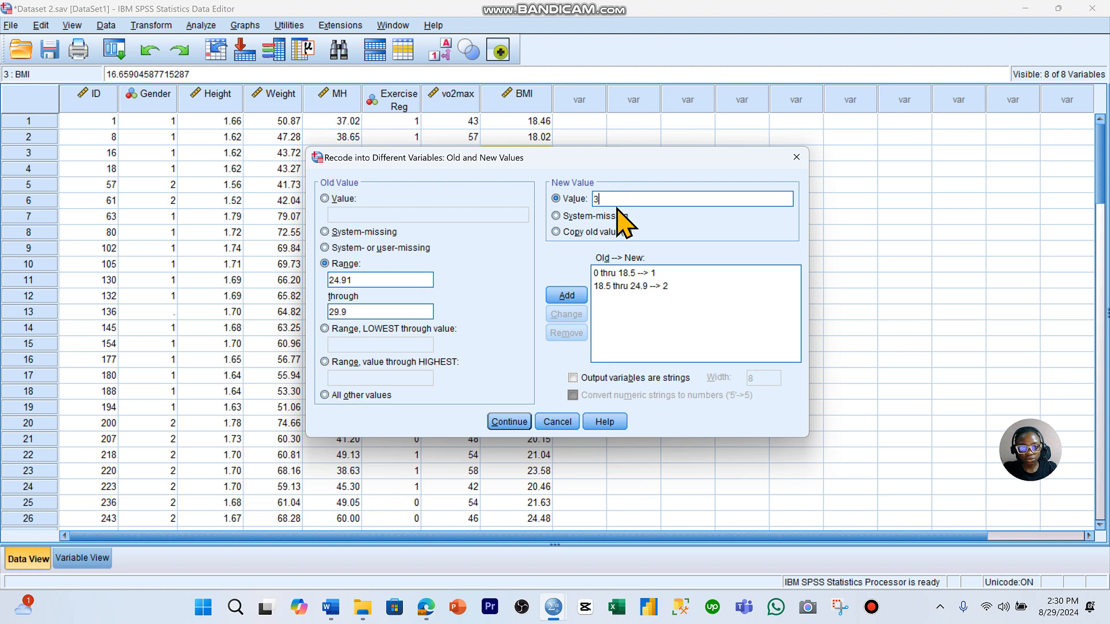
{"action": "left_click", "coordinate": [566, 295]}
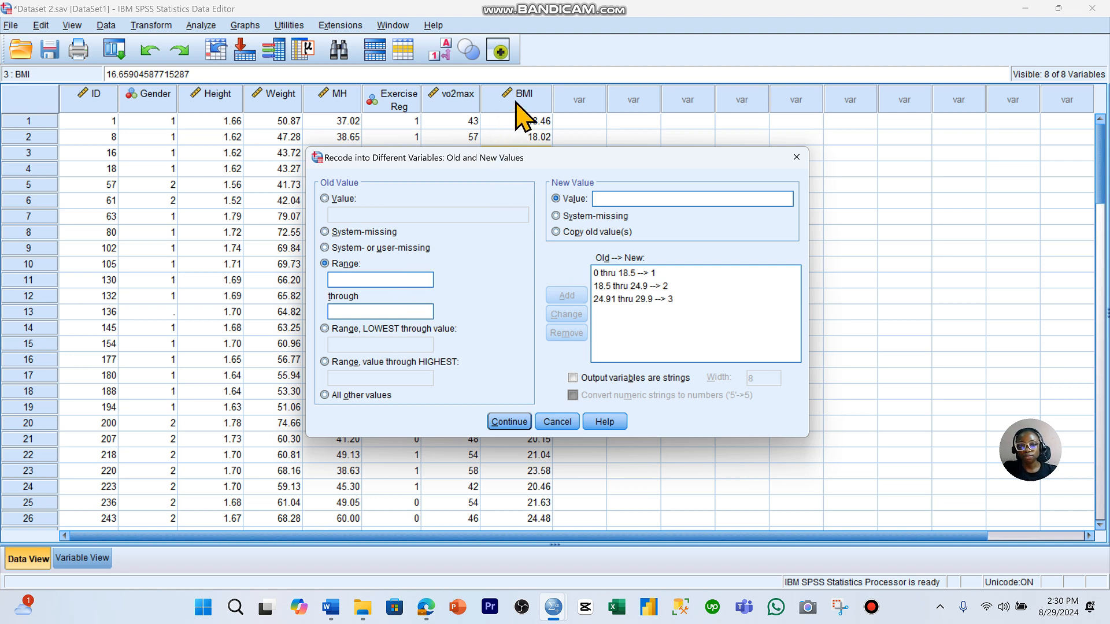
Add a recode rule mapping all other values to the new value 4
{"action": "left_click", "coordinate": [338, 397]}
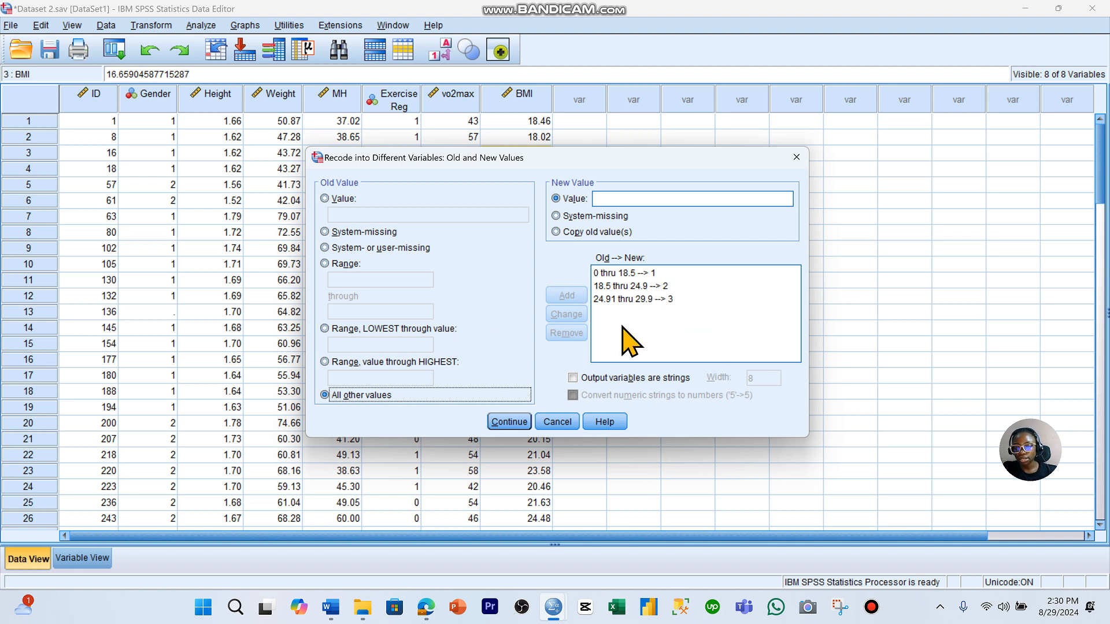
{"action": "left_click", "coordinate": [618, 199]}
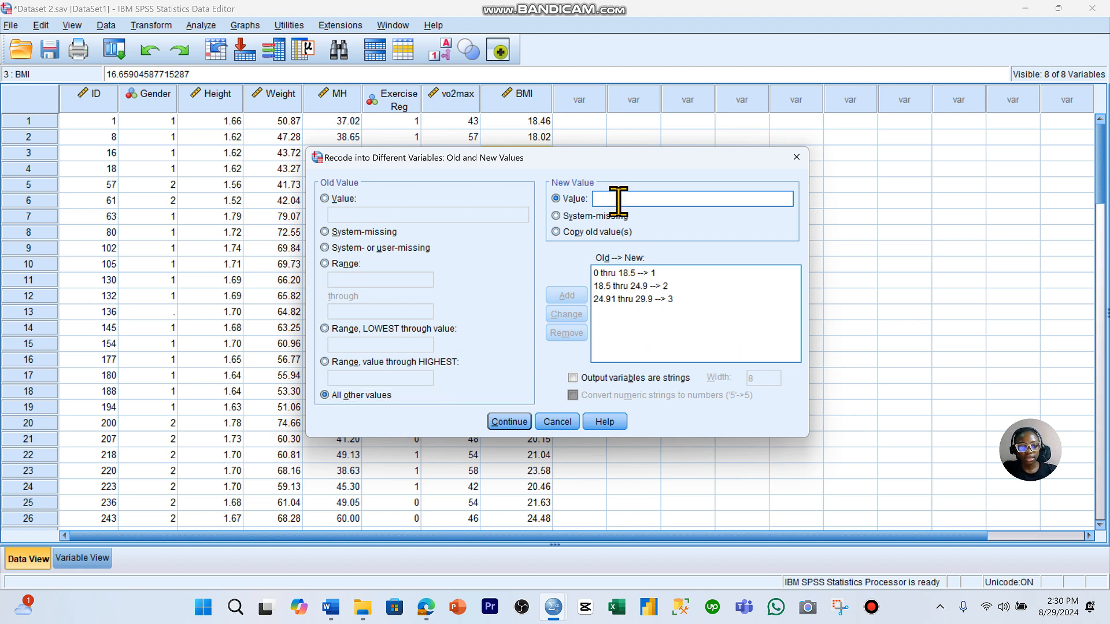
{"action": "type", "text": "4"}
{"action": "left_click", "coordinate": [567, 296]}
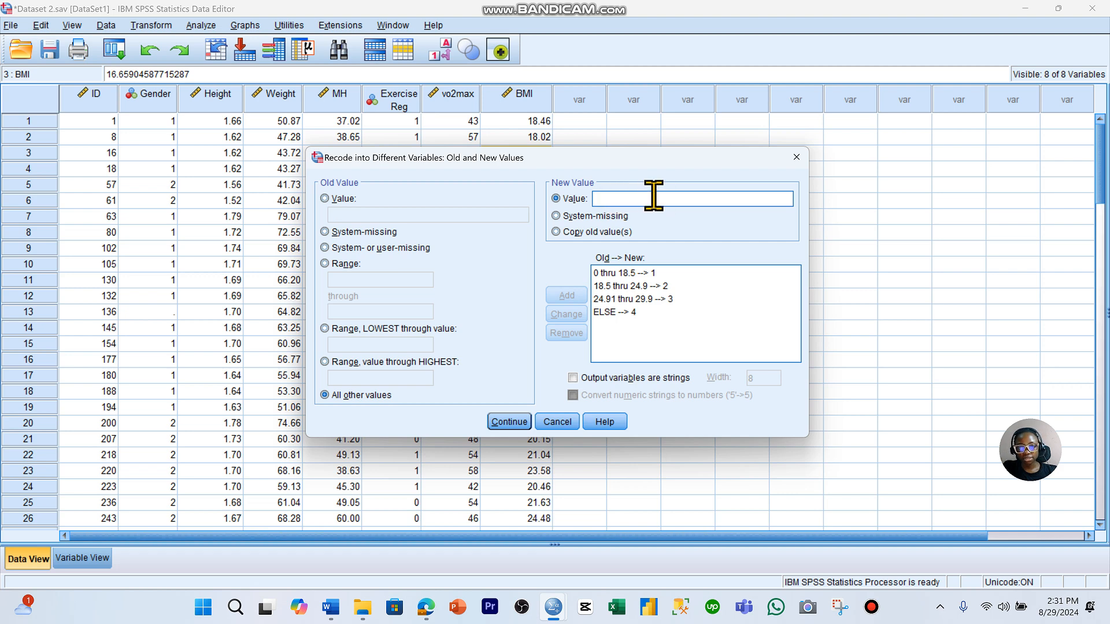
Accept the recode rules, run the recode into Weight_Range and minimize the output window
{"action": "left_click", "coordinate": [500, 422]}
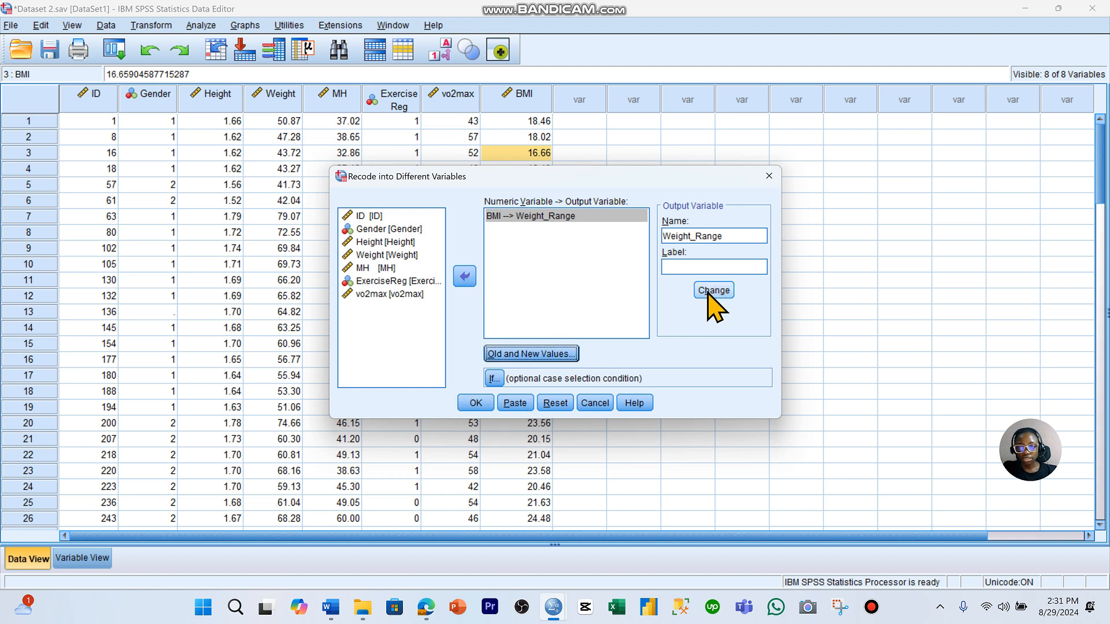
{"action": "left_click", "coordinate": [481, 403]}
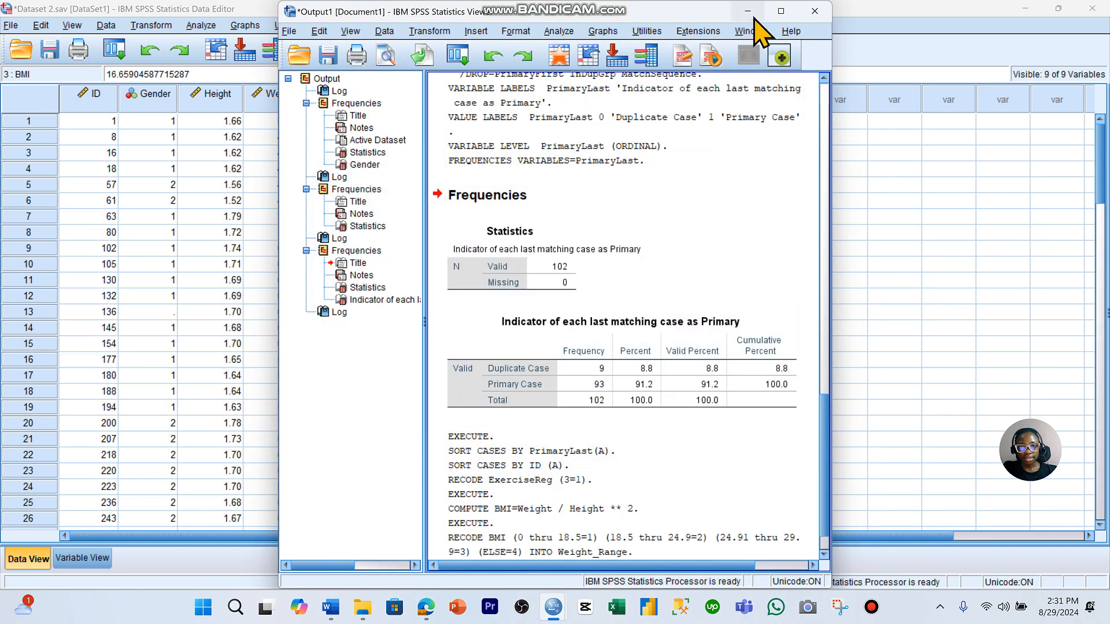
{"action": "left_click", "coordinate": [747, 11]}
Examine the Weight_Range codes against the BMI values throughout the cases in the data
{"action": "scroll", "coordinate": [646, 258], "scroll_direction": "down", "scroll_amount": 1}
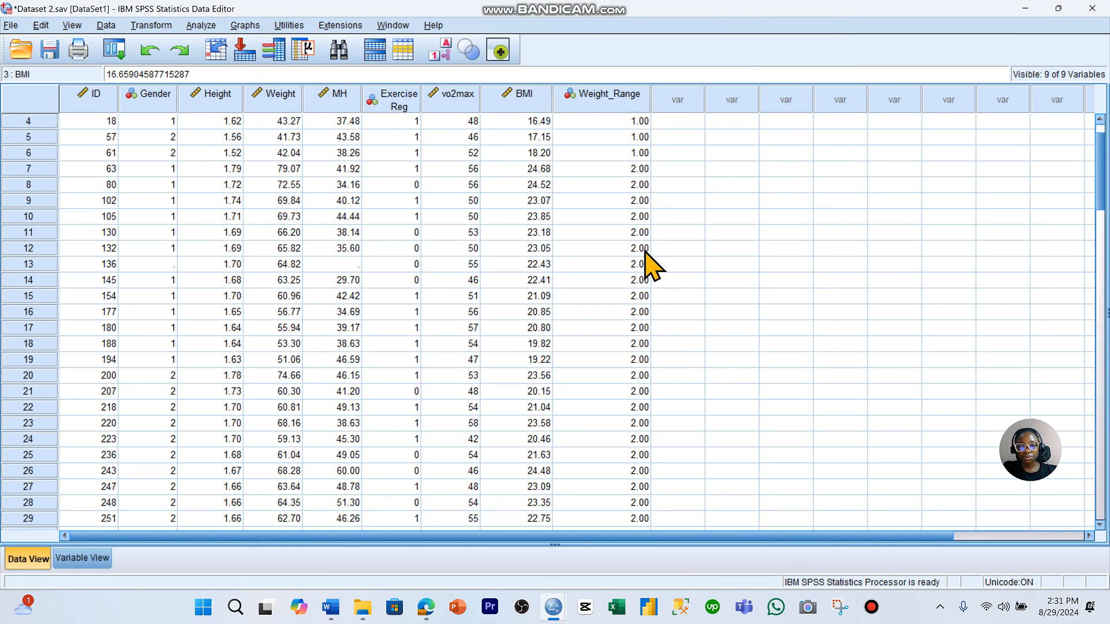
{"action": "scroll", "coordinate": [646, 263], "scroll_direction": "up", "scroll_amount": 1}
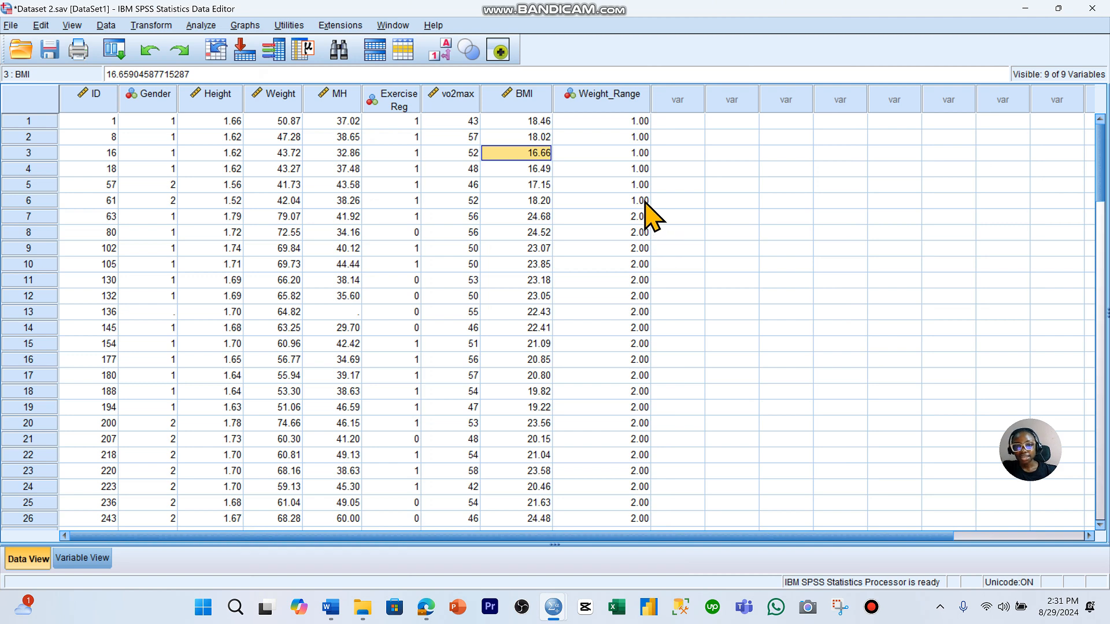
{"action": "scroll", "coordinate": [641, 201], "scroll_direction": "down", "scroll_amount": 11}
{"action": "scroll", "coordinate": [641, 199], "scroll_direction": "up", "scroll_amount": 9}
{"action": "scroll", "coordinate": [646, 211], "scroll_direction": "down", "scroll_amount": 20}
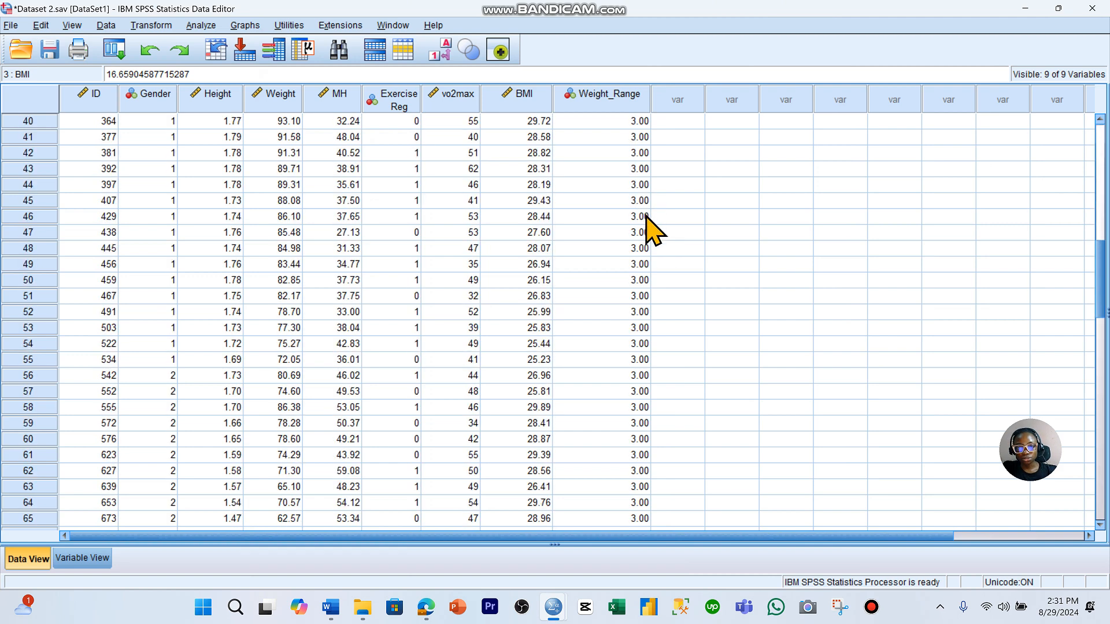
{"action": "scroll", "coordinate": [643, 212], "scroll_direction": "up", "scroll_amount": 12}
{"action": "scroll", "coordinate": [641, 211], "scroll_direction": "up", "scroll_amount": 14}
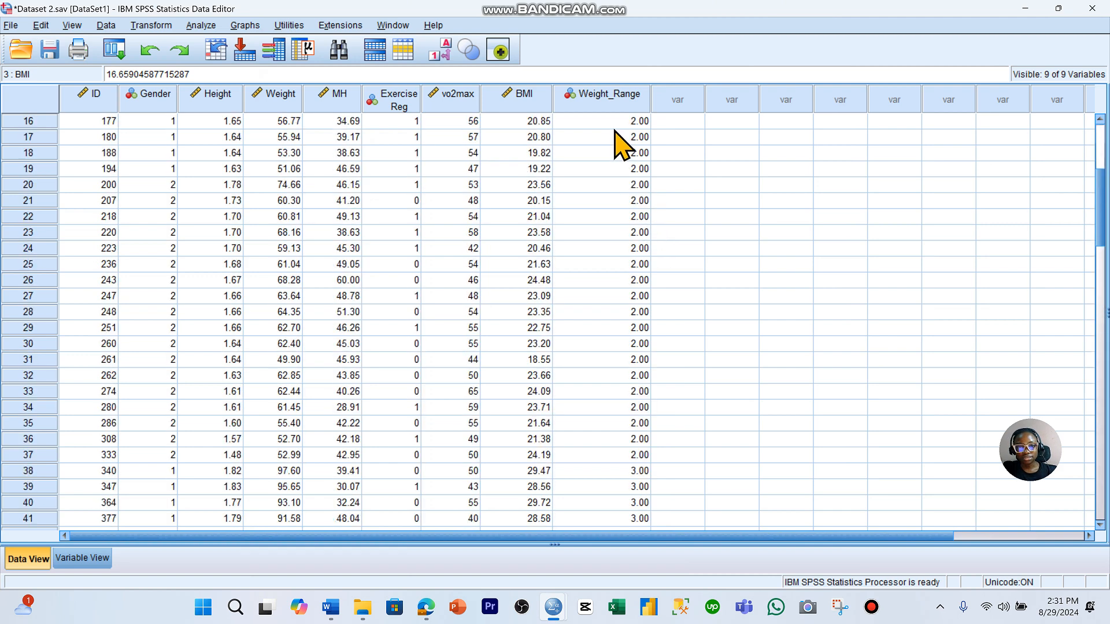
Toggle the data display between numeric codes and value labels to check the Weight_Range column
{"action": "left_click", "coordinate": [446, 51]}
{"action": "left_click", "coordinate": [446, 51]}
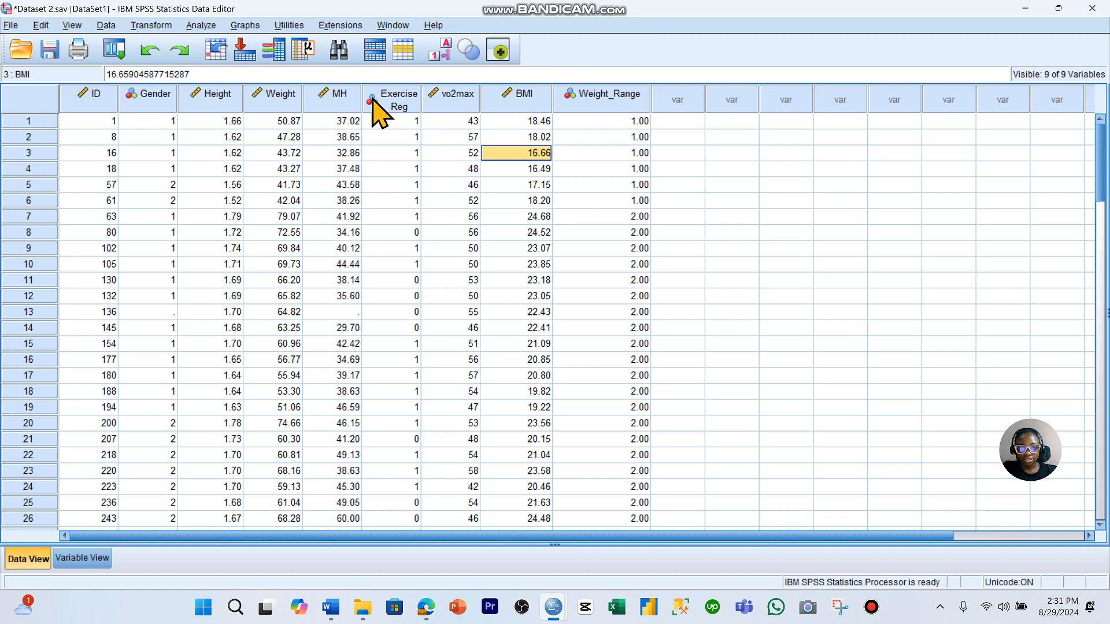
Open the value labels of the Weight_Range variable and assign the label Underweight to value 1
{"action": "left_click", "coordinate": [81, 558]}
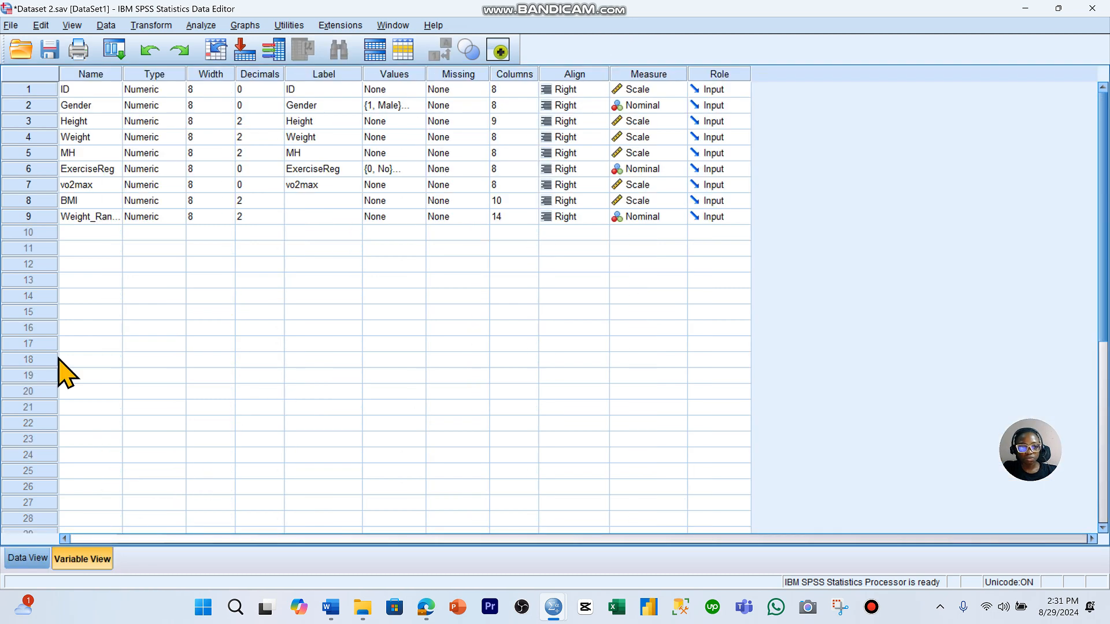
{"action": "left_click", "coordinate": [67, 218]}
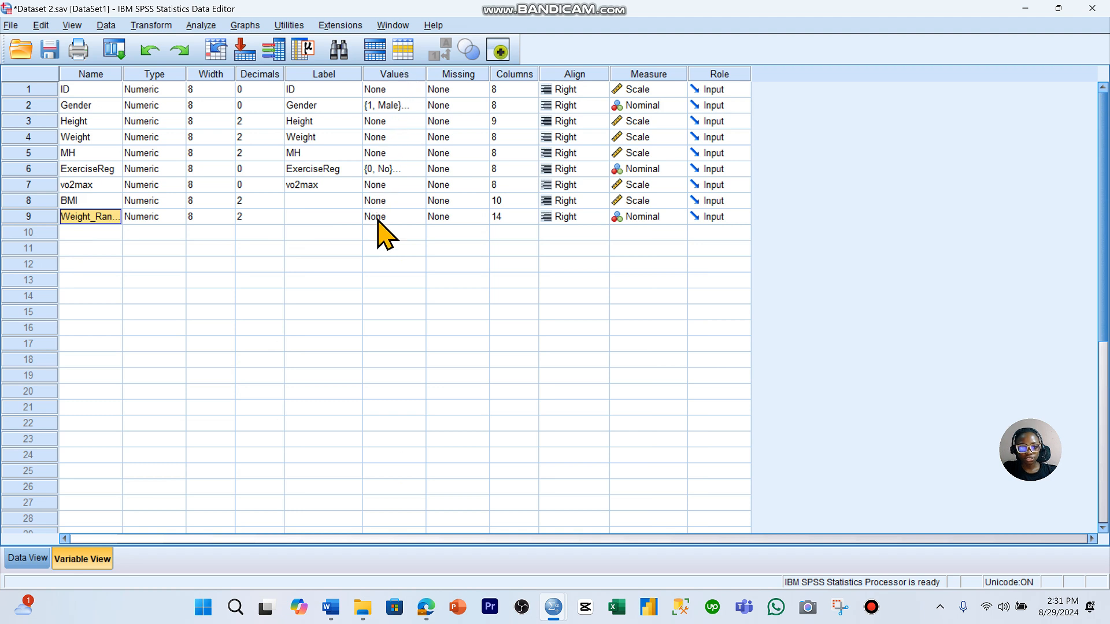
{"action": "double_click", "coordinate": [421, 217]}
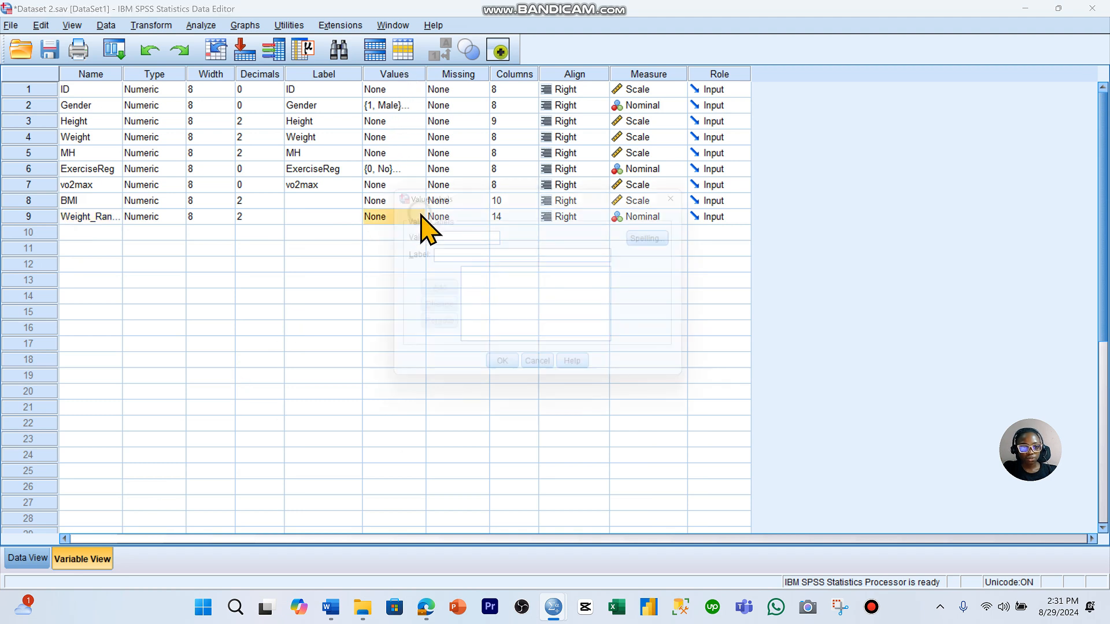
{"action": "key", "text": "Tab"}
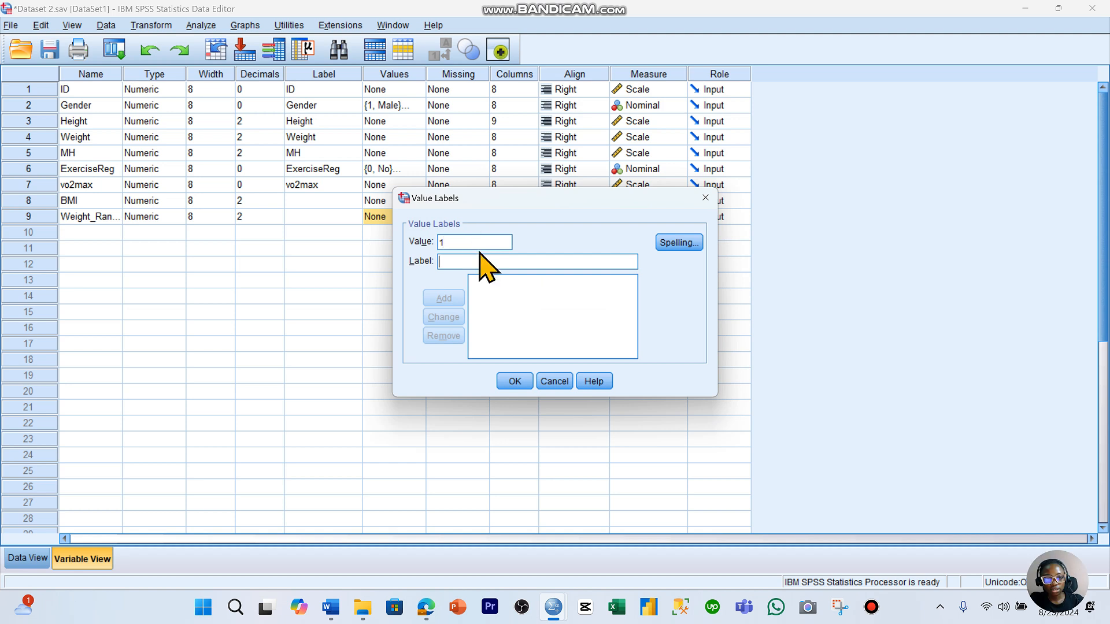
{"action": "key", "text": "Caps_Lock"}
{"action": "type", "text": "Un"}
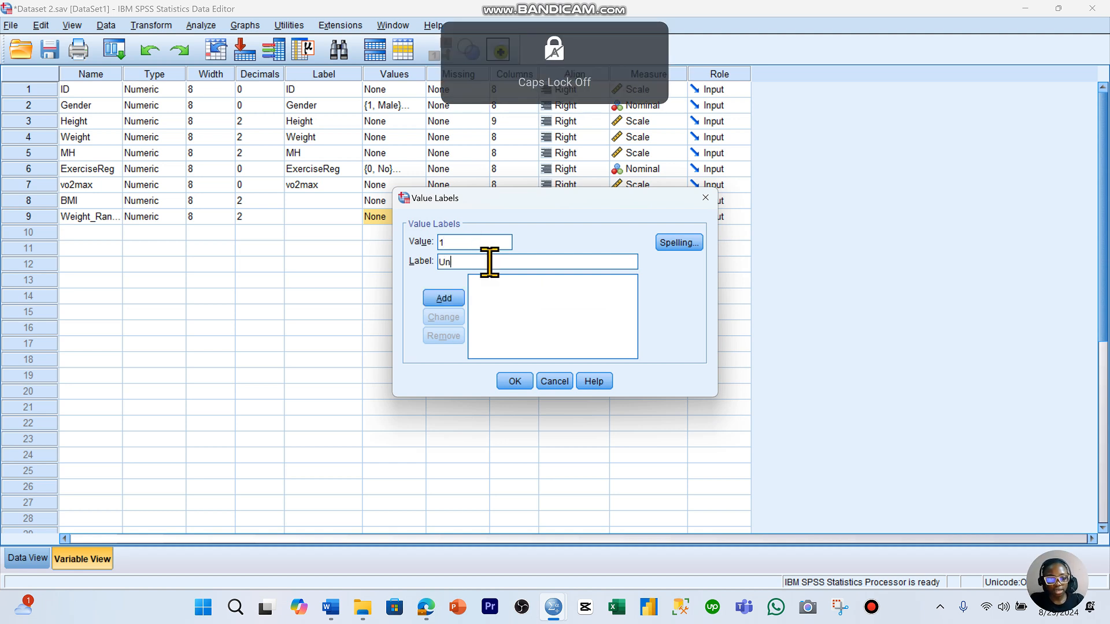
{"action": "type", "text": "derweig"}
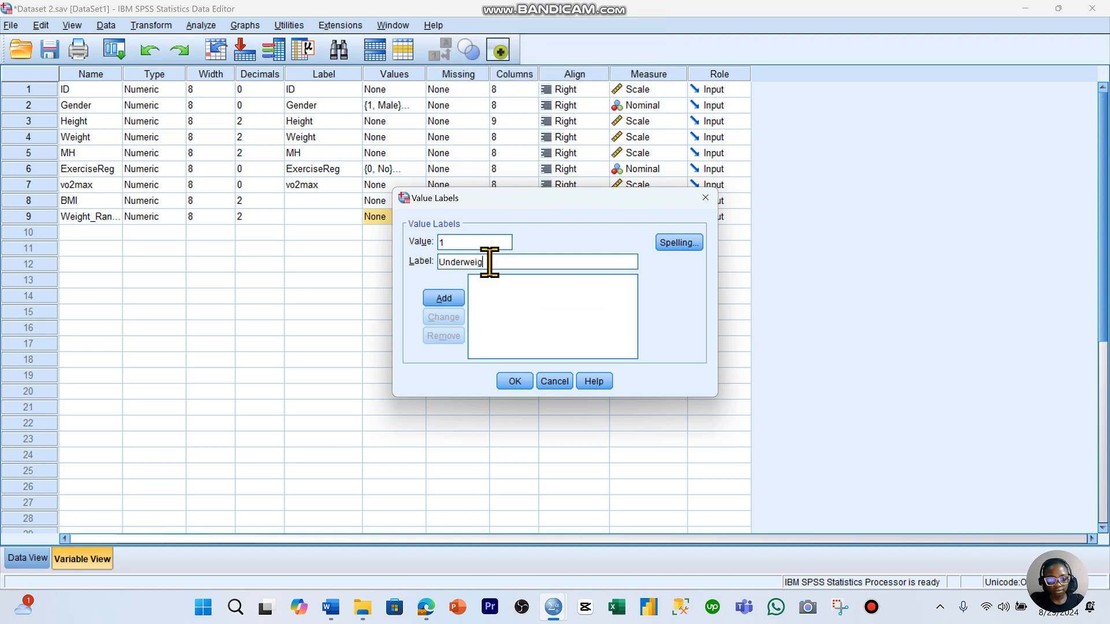
{"action": "type", "text": "ht"}
{"action": "key", "text": "Return"}
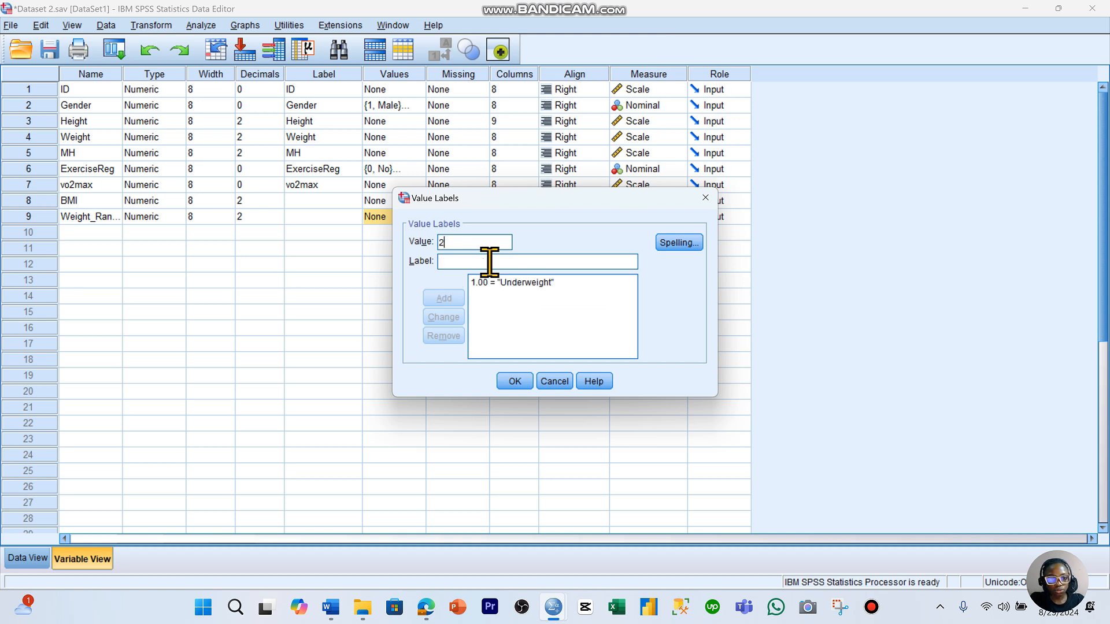
Add the value label Normal Weight for value 2 of Weight_Range
{"action": "key", "text": "Caps_Lock"}
{"action": "type", "text": "Normal We"}
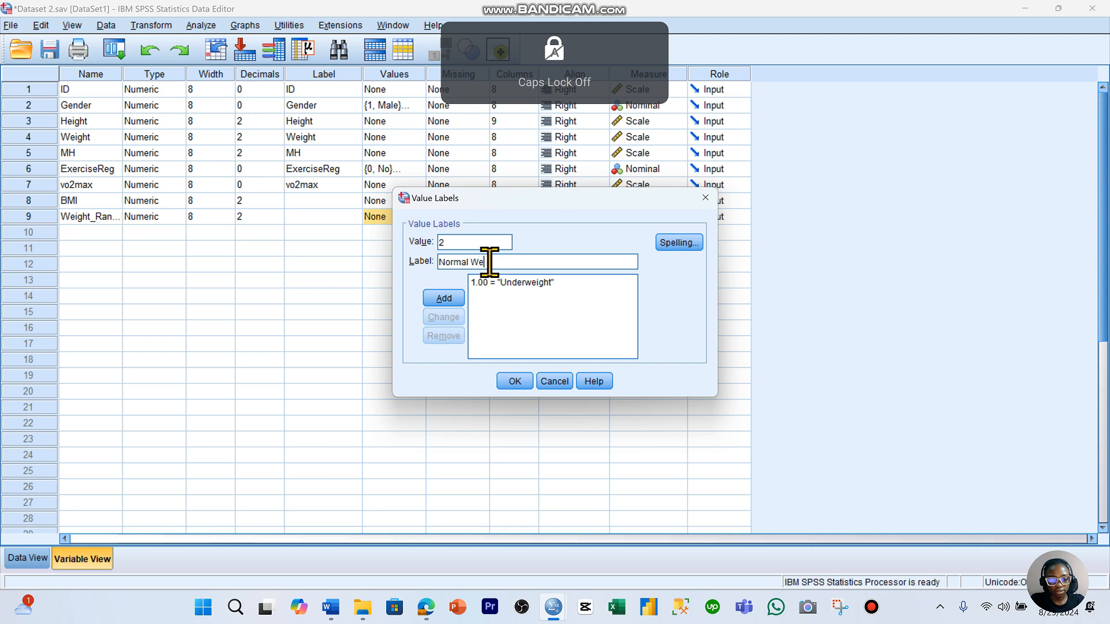
{"action": "type", "text": "ight"}
{"action": "key", "text": "Return"}
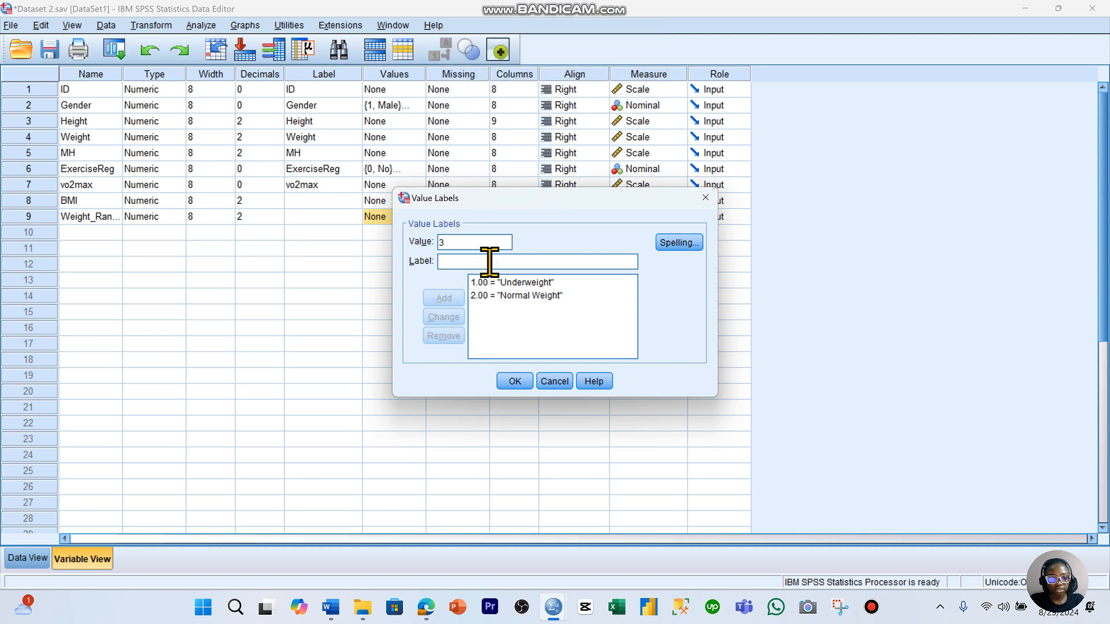
Add the value label Overweight for value 3 of Weight_Range
{"action": "key", "text": "Caps_Lock"}
{"action": "type", "text": "O"}
{"action": "key", "text": "Caps_Lock"}
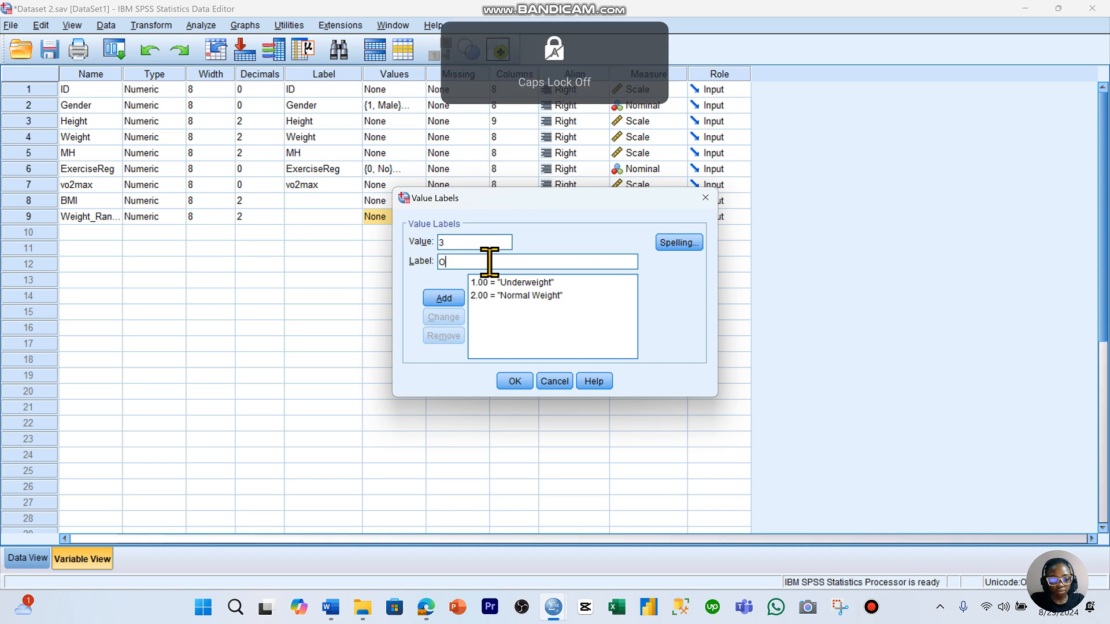
{"action": "type", "text": "verweigh"}
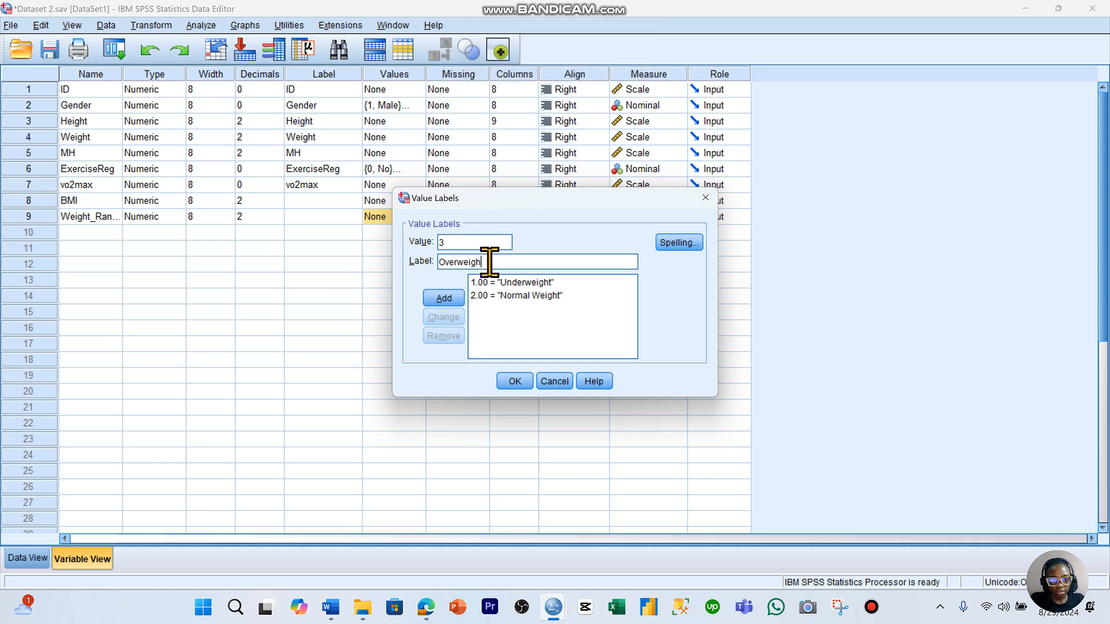
{"action": "type", "text": "t"}
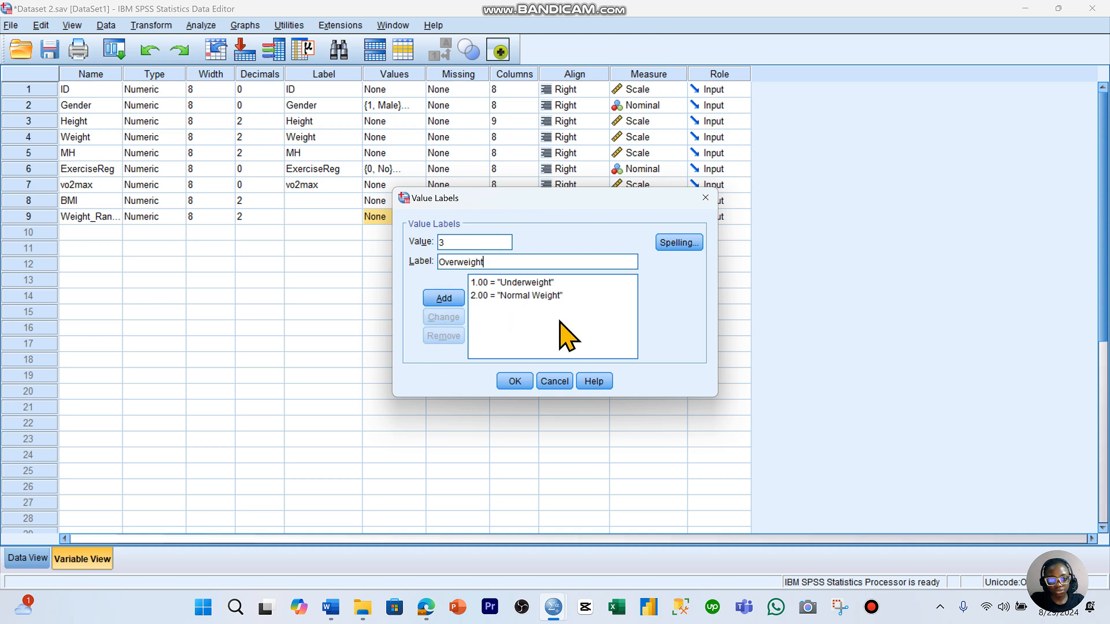
{"action": "left_click", "coordinate": [440, 301]}
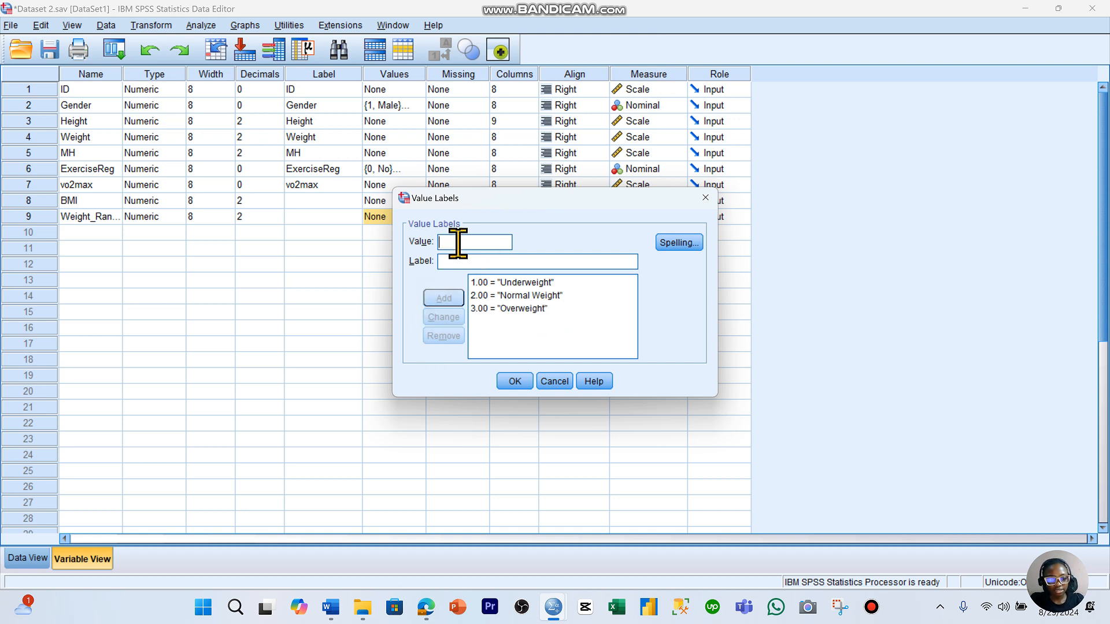
Add the value label Obese for value 4 and accept the Weight_Range value labels
{"action": "type", "text": "4"}
{"action": "key", "text": "Caps_Lock"}
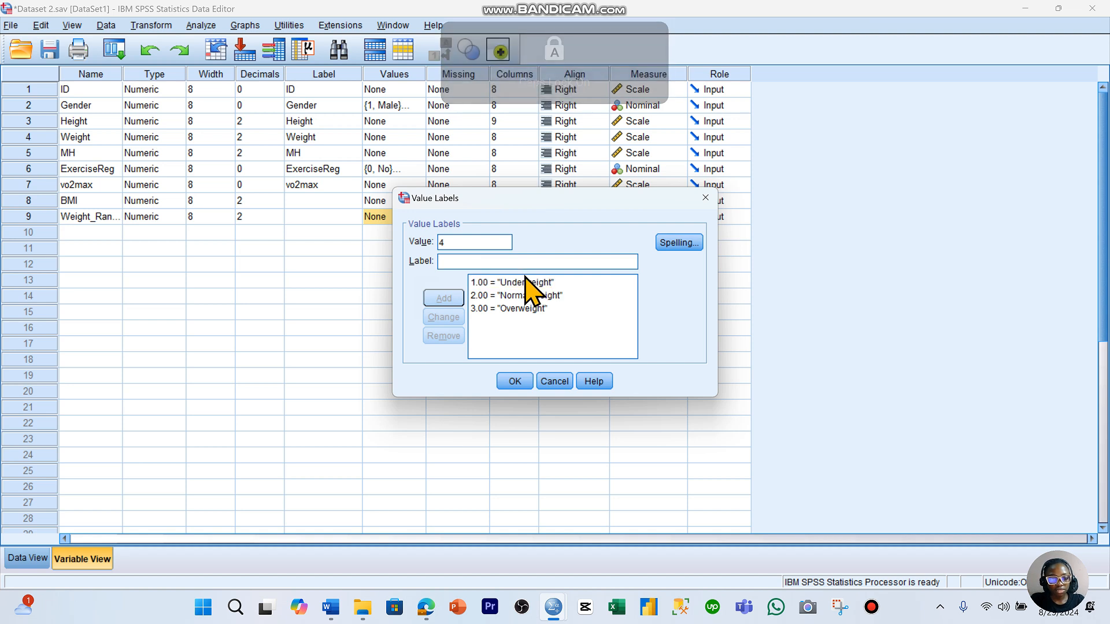
{"action": "key", "text": "Tab"}
{"action": "type", "text": "O"}
{"action": "key", "text": "Caps_Lock"}
{"action": "type", "text": "bese"}
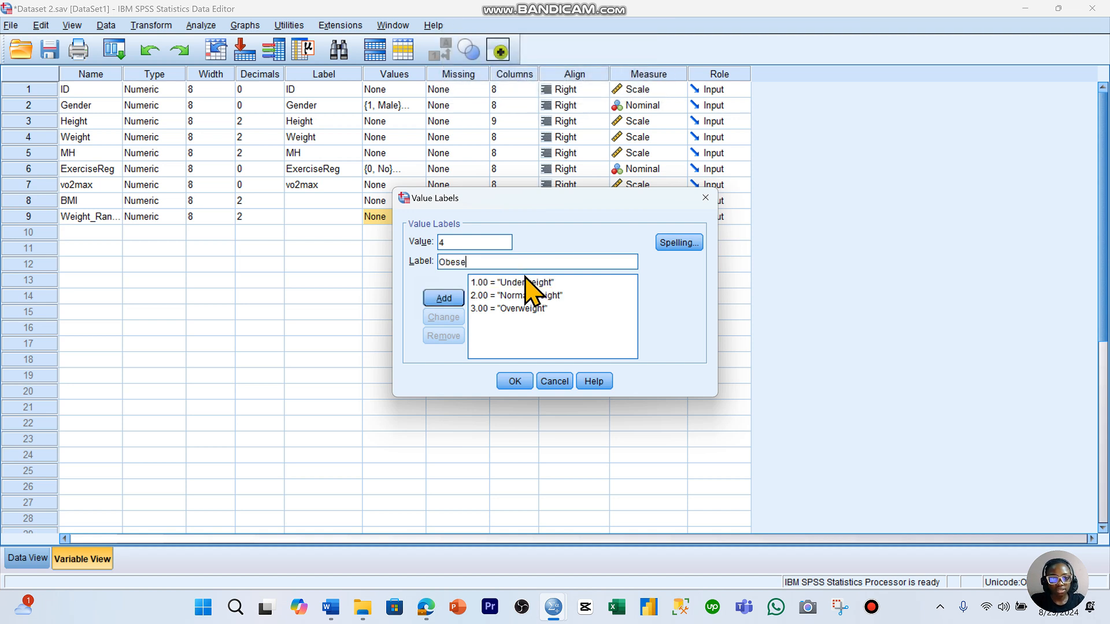
{"action": "left_click", "coordinate": [445, 301]}
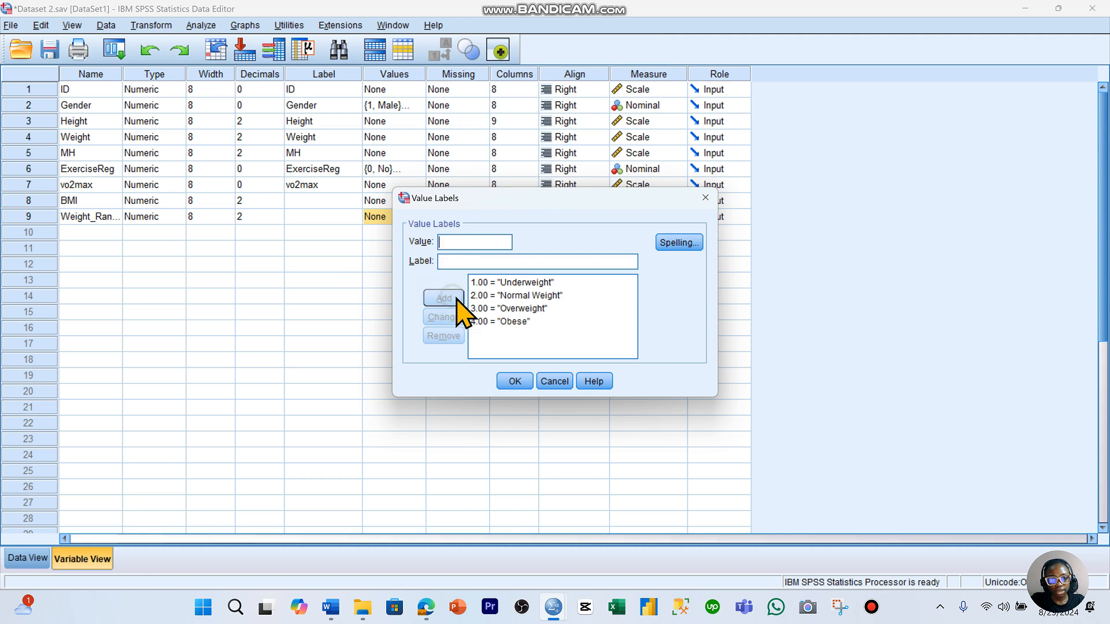
{"action": "left_click", "coordinate": [514, 381]}
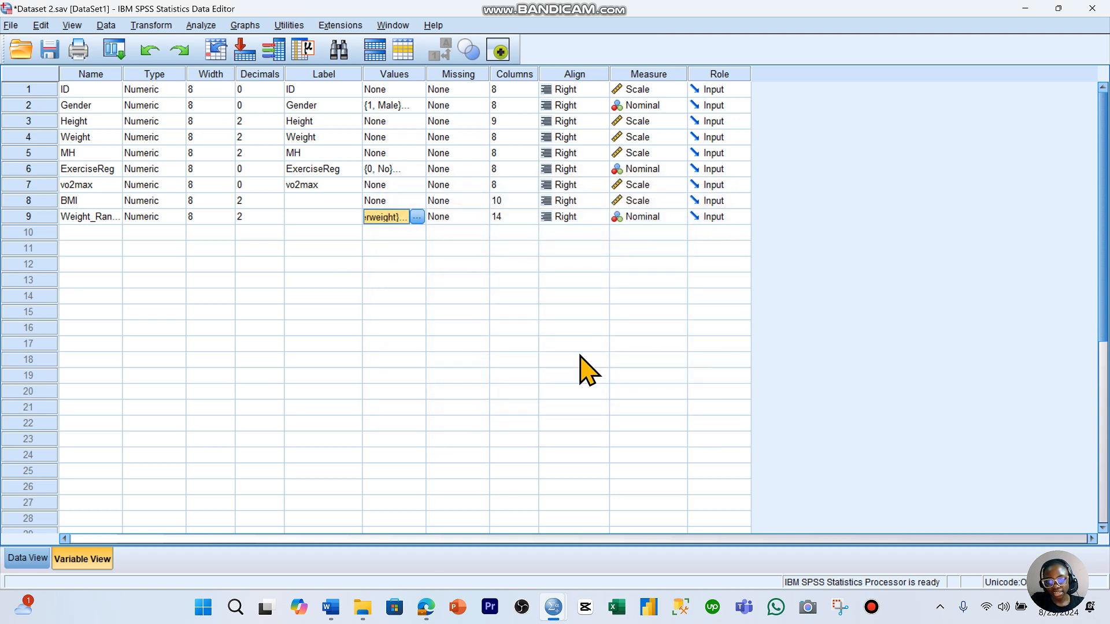
{"action": "mouse_move", "coordinate": [1044, 567]}
{"action": "left_click_drag", "start_coordinate": [1055, 561], "coordinate": [1001, 410]}
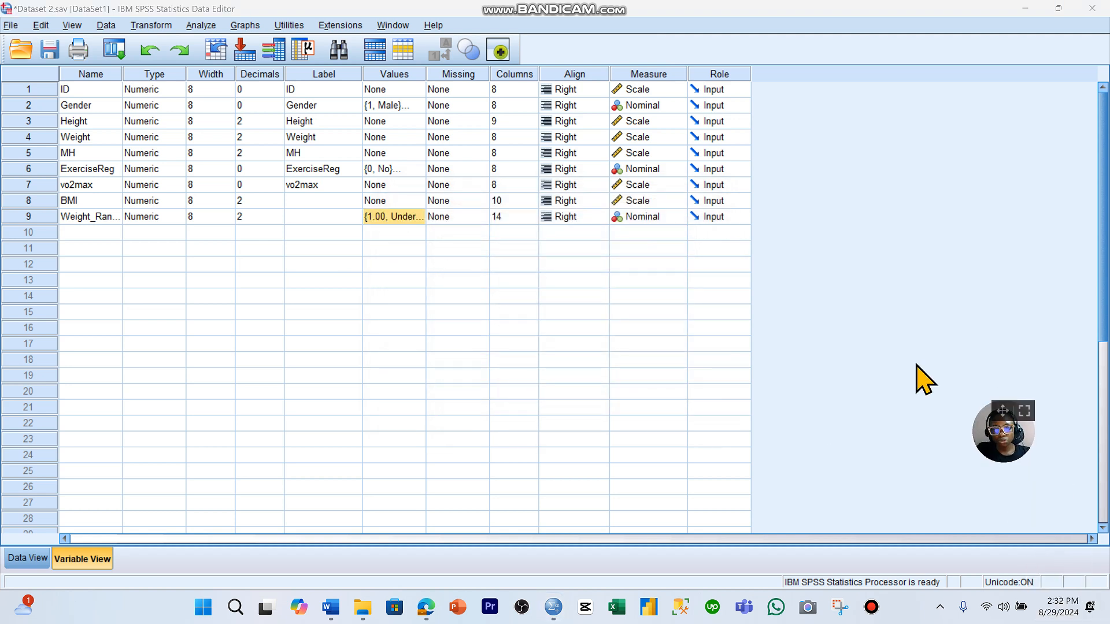
Return to the case data and compare the Weight_Range value labels with the numeric codes, leaving the codes displayed
{"action": "left_click", "coordinate": [23, 556]}
{"action": "left_click", "coordinate": [449, 62]}
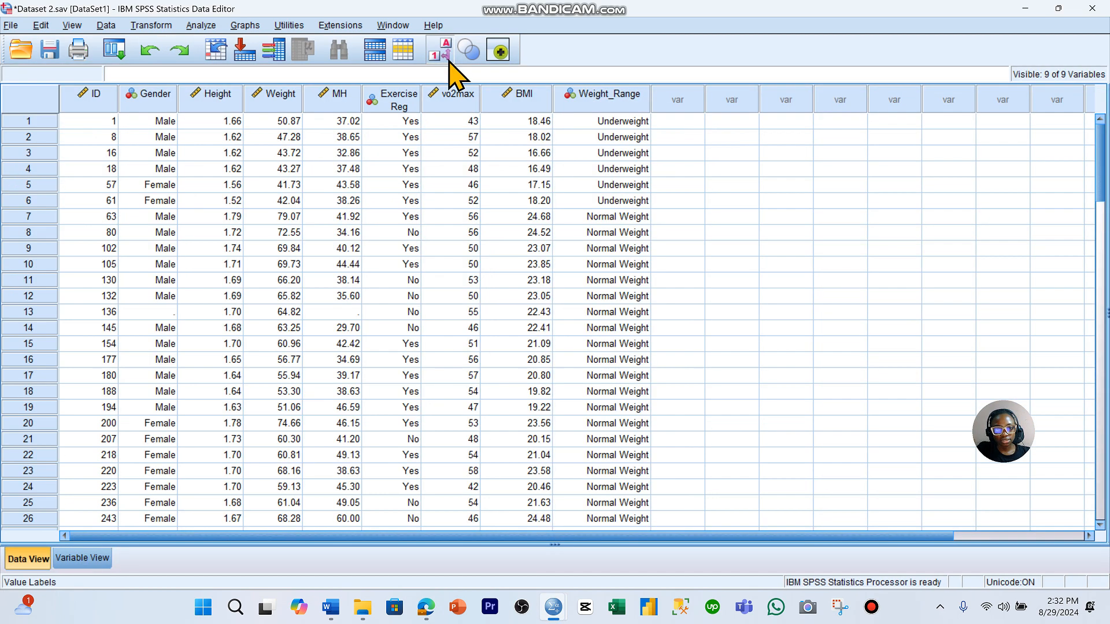
{"action": "left_click", "coordinate": [449, 62]}
{"action": "left_click", "coordinate": [449, 62]}
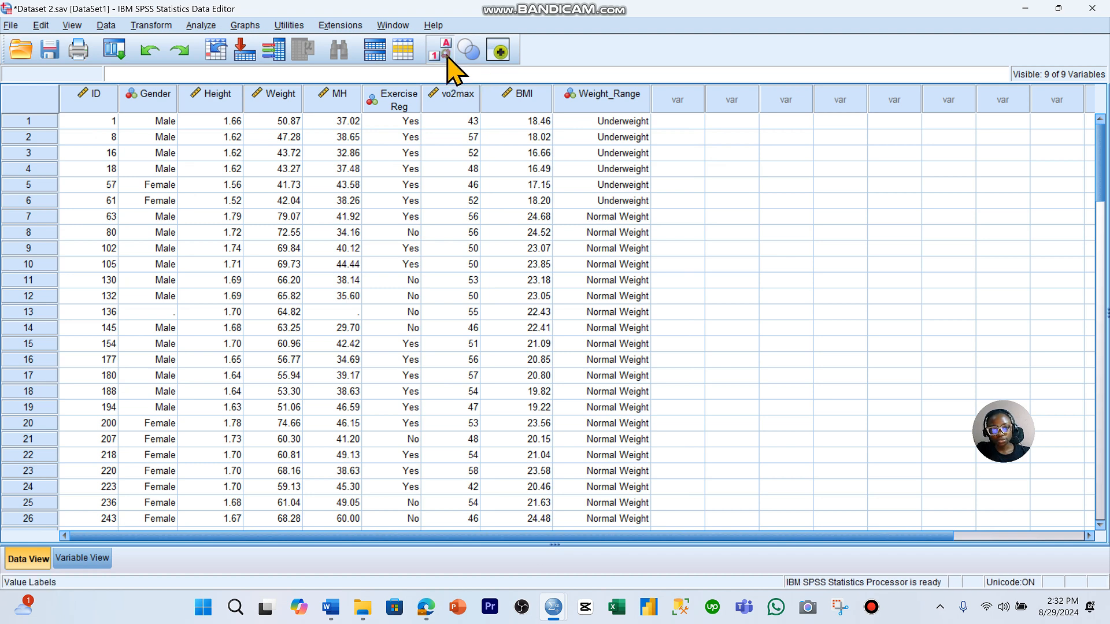
{"action": "left_click", "coordinate": [449, 62]}
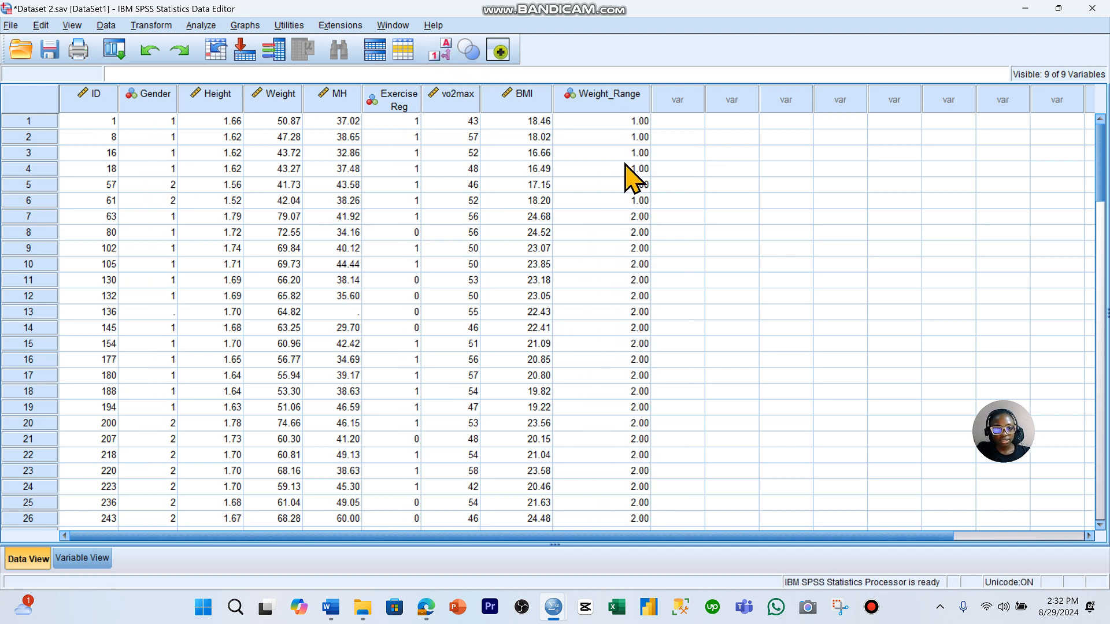
Set the decimals of the Weight_Range variable to 0 and return to the case data
{"action": "left_click", "coordinate": [90, 558]}
{"action": "left_click", "coordinate": [271, 218]}
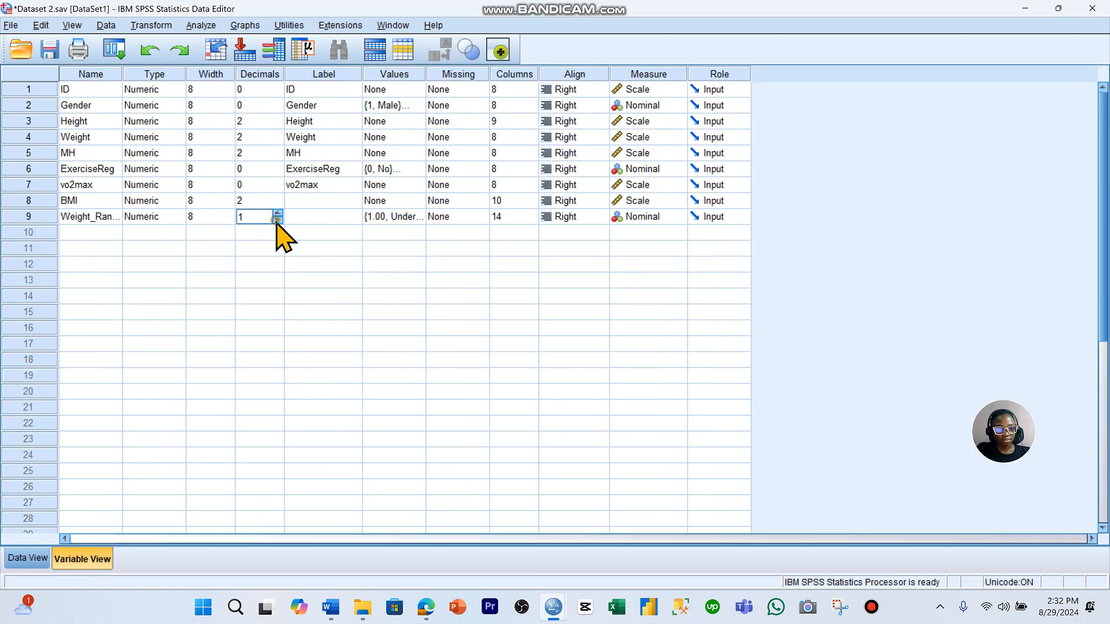
{"action": "left_click", "coordinate": [43, 560]}
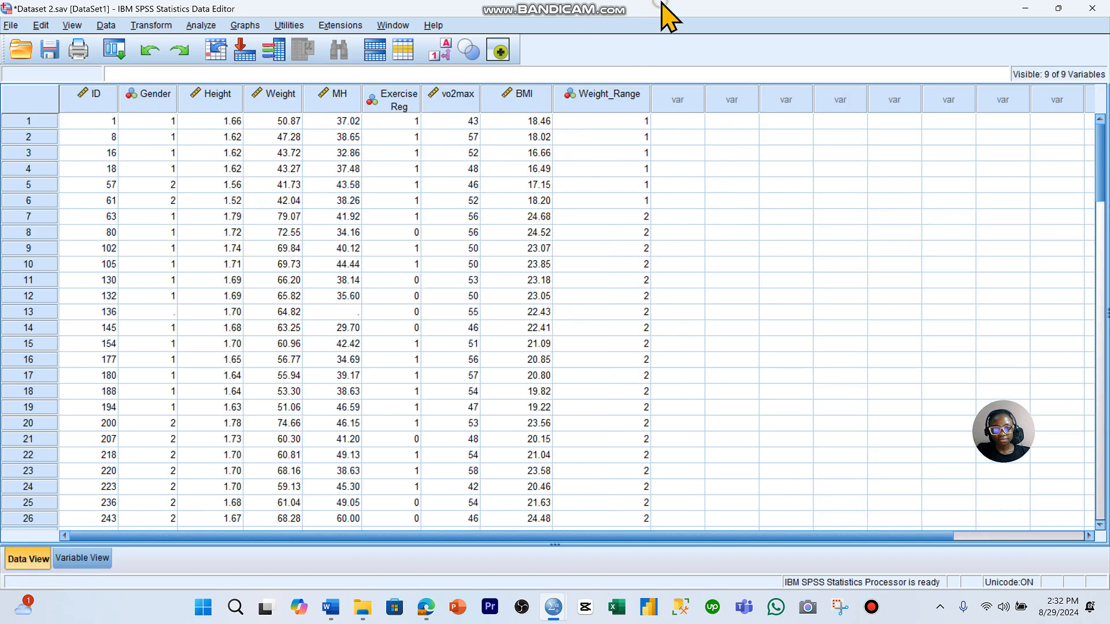
Save the cleaned dataset under its existing file name
{"action": "mouse_move", "coordinate": [664, 10]}
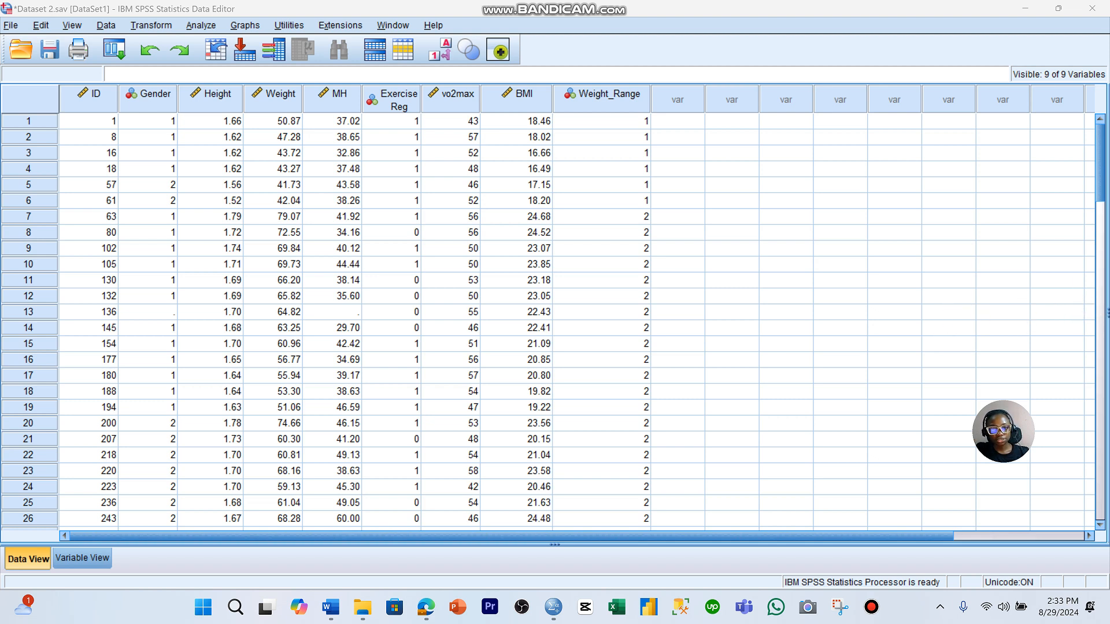
{"action": "left_click", "coordinate": [11, 26]}
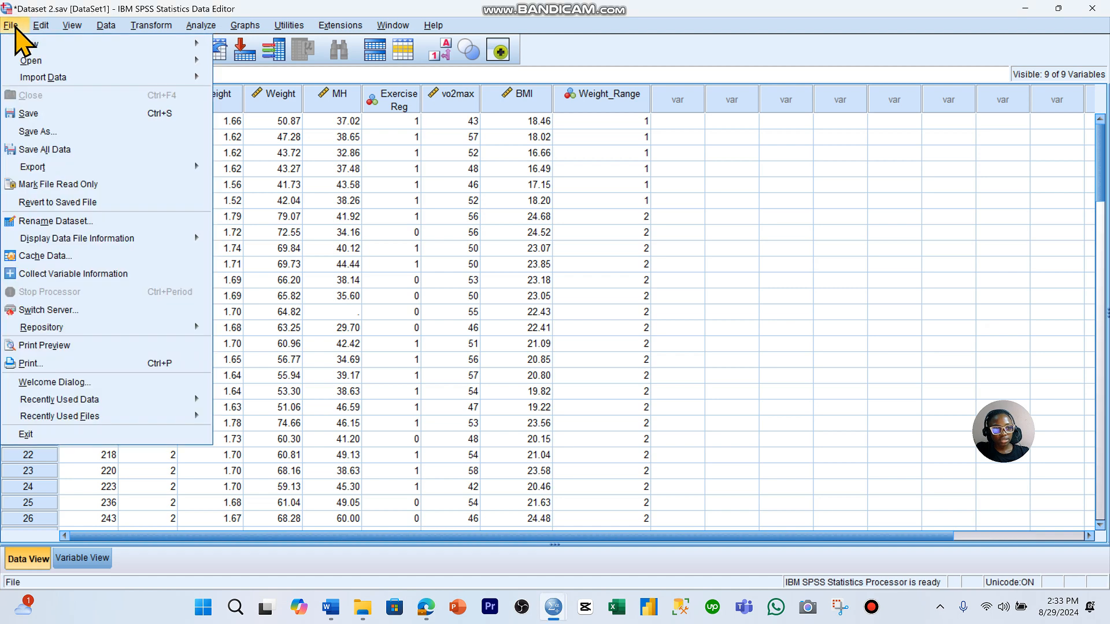
{"action": "left_click", "coordinate": [29, 113]}
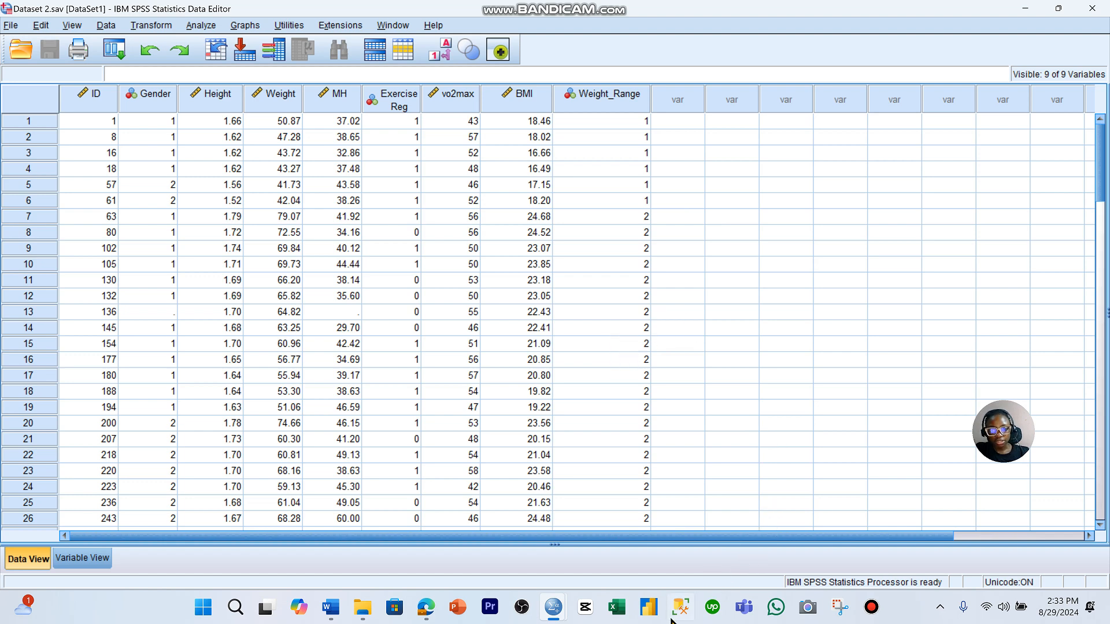
Bring up the output document and examine its frequency tables and logged syntax
{"action": "mouse_move", "coordinate": [559, 614]}
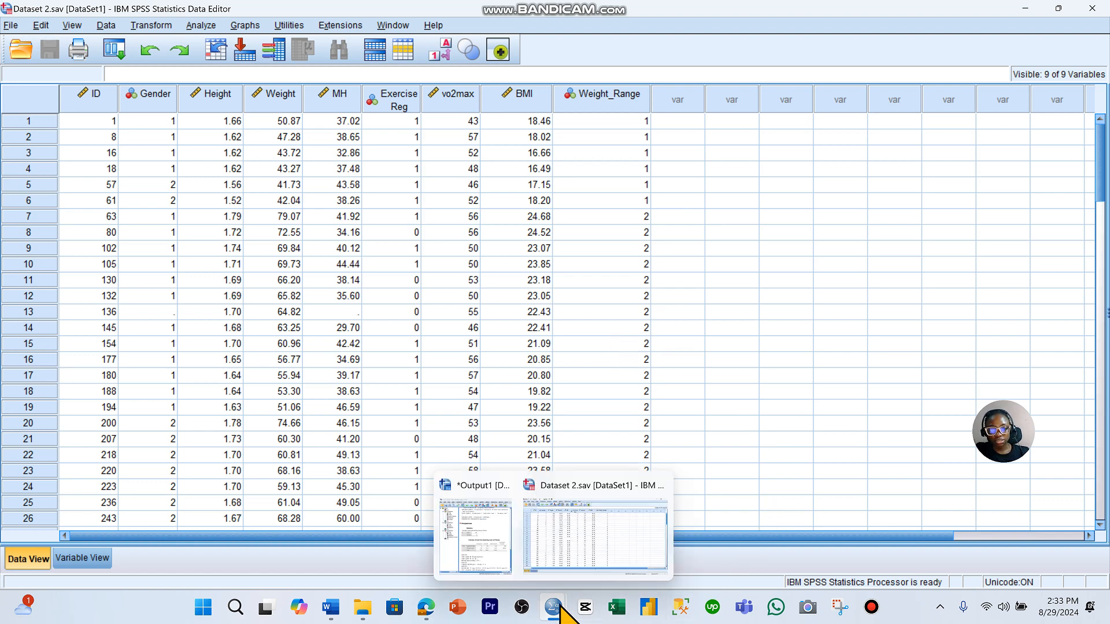
{"action": "left_click", "coordinate": [504, 541]}
{"action": "left_click", "coordinate": [294, 31]}
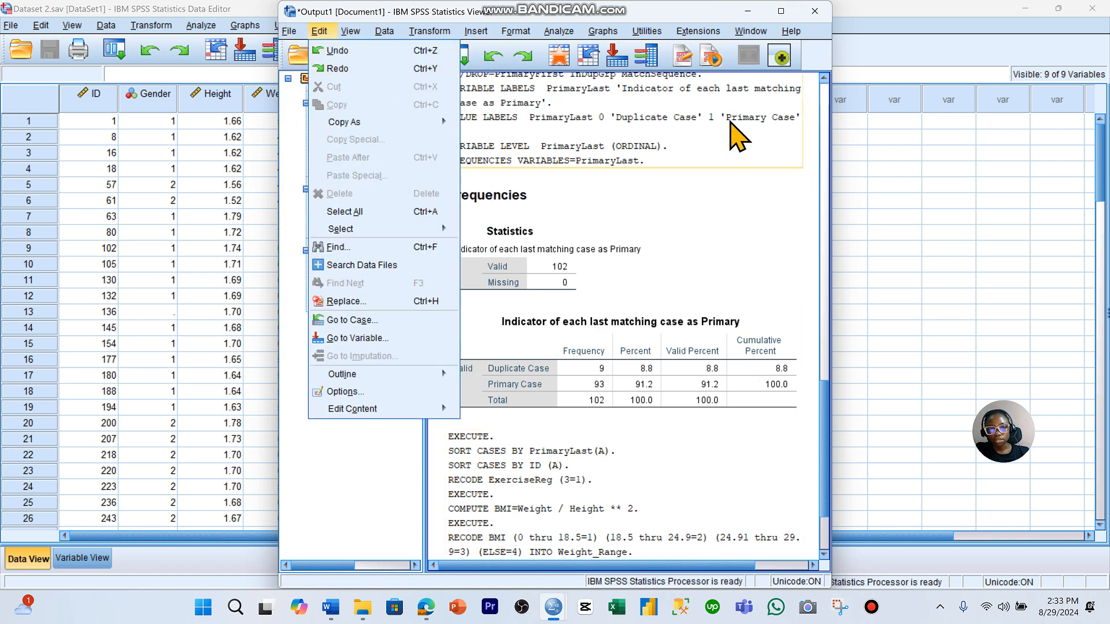
{"action": "scroll", "coordinate": [663, 203], "scroll_direction": "down", "scroll_amount": 2}
{"action": "scroll", "coordinate": [664, 214], "scroll_direction": "up", "scroll_amount": 10}
{"action": "scroll", "coordinate": [668, 222], "scroll_direction": "down", "scroll_amount": 8}
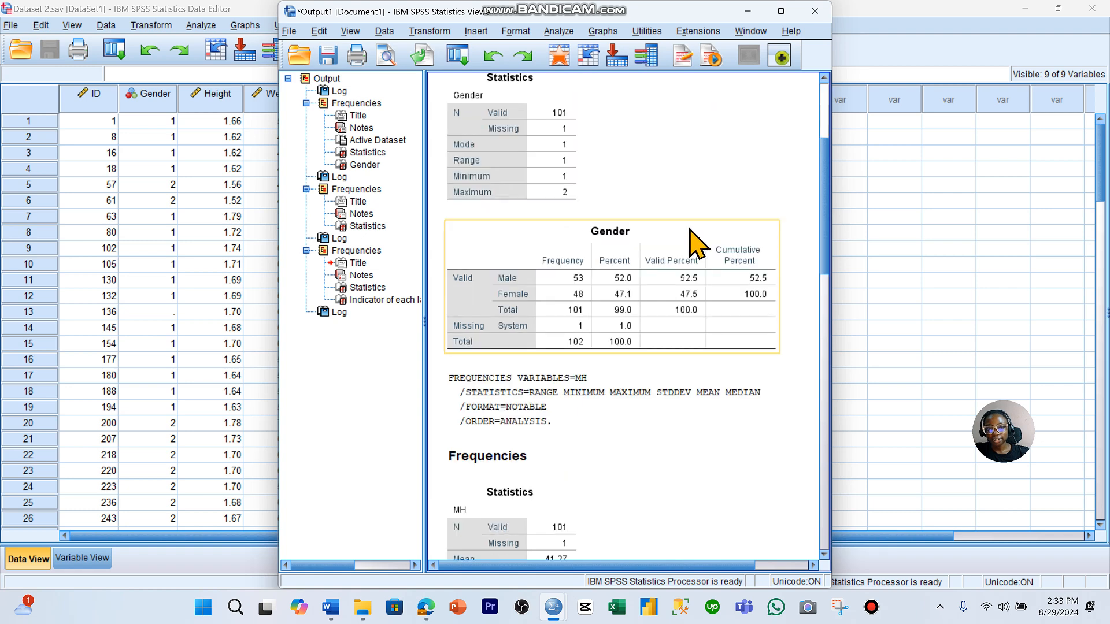
{"action": "scroll", "coordinate": [693, 231], "scroll_direction": "up", "scroll_amount": 10}
{"action": "scroll", "coordinate": [690, 231], "scroll_direction": "down", "scroll_amount": 11}
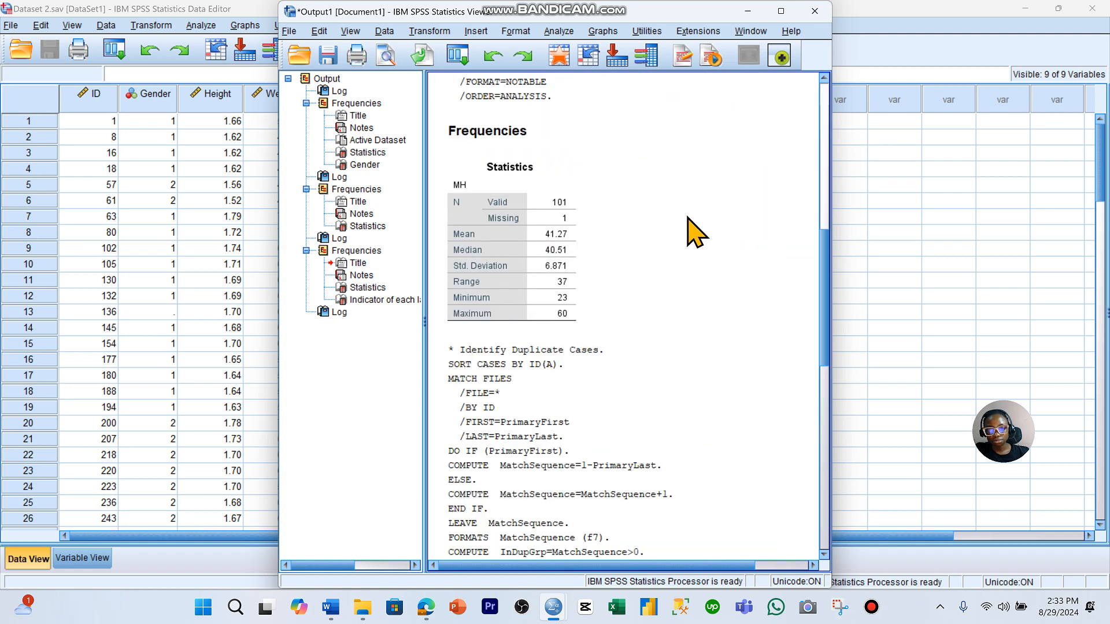
{"action": "scroll", "coordinate": [693, 249], "scroll_direction": "down", "scroll_amount": 3}
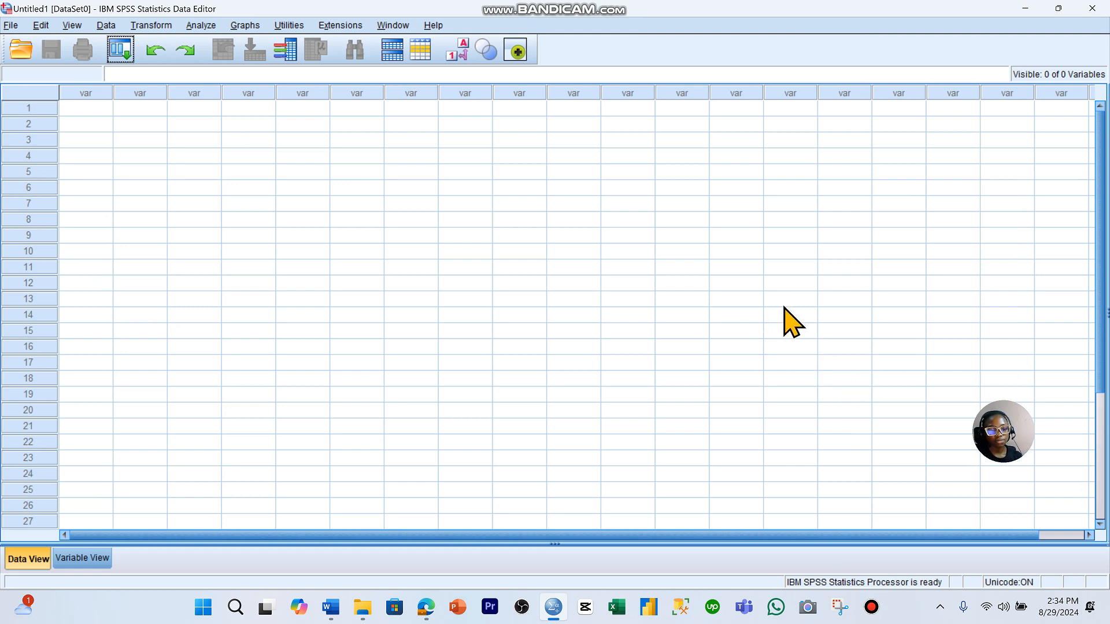
Switch to Word and look through the Demographic Information section of the Training Questionaire document
{"action": "mouse_move", "coordinate": [334, 603]}
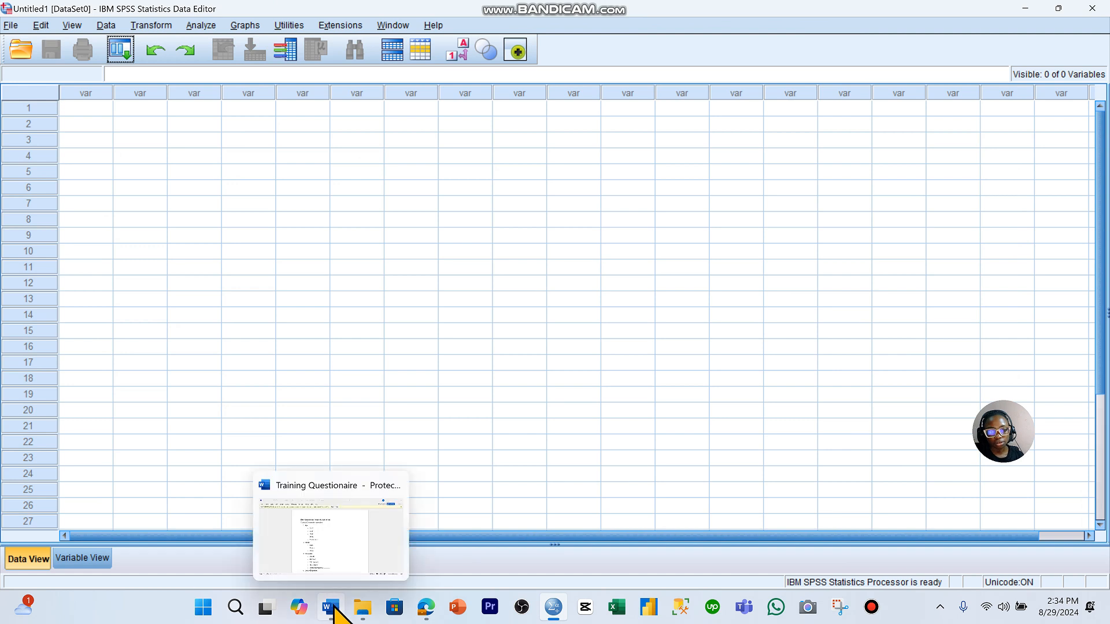
{"action": "left_click", "coordinate": [355, 576]}
{"action": "scroll", "coordinate": [550, 359], "scroll_direction": "down", "scroll_amount": 5}
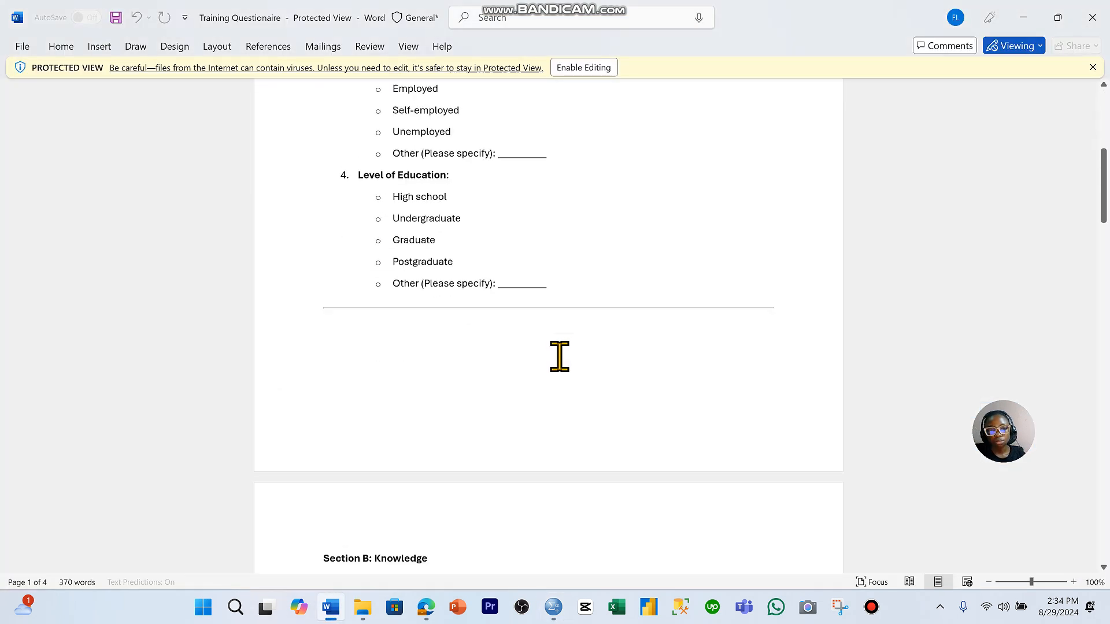
{"action": "scroll", "coordinate": [581, 356], "scroll_direction": "up", "scroll_amount": 4}
{"action": "scroll", "coordinate": [580, 356], "scroll_direction": "up", "scroll_amount": 2}
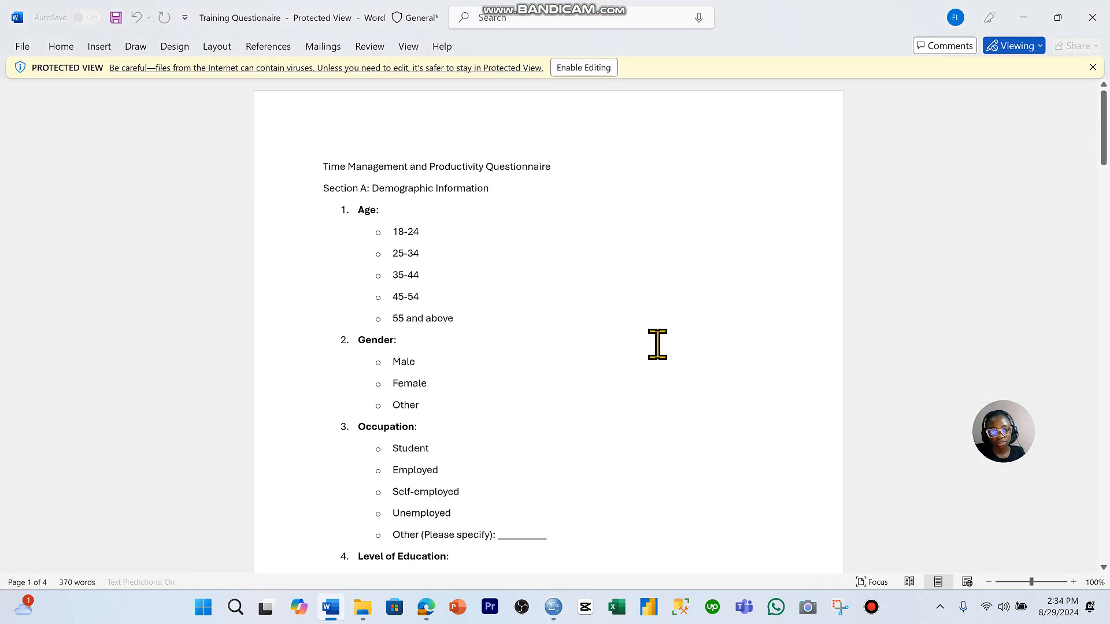
Look through the questionnaire's Demographic Information, Knowledge and Attitude sections
{"action": "scroll", "coordinate": [663, 347], "scroll_direction": "down", "scroll_amount": 3}
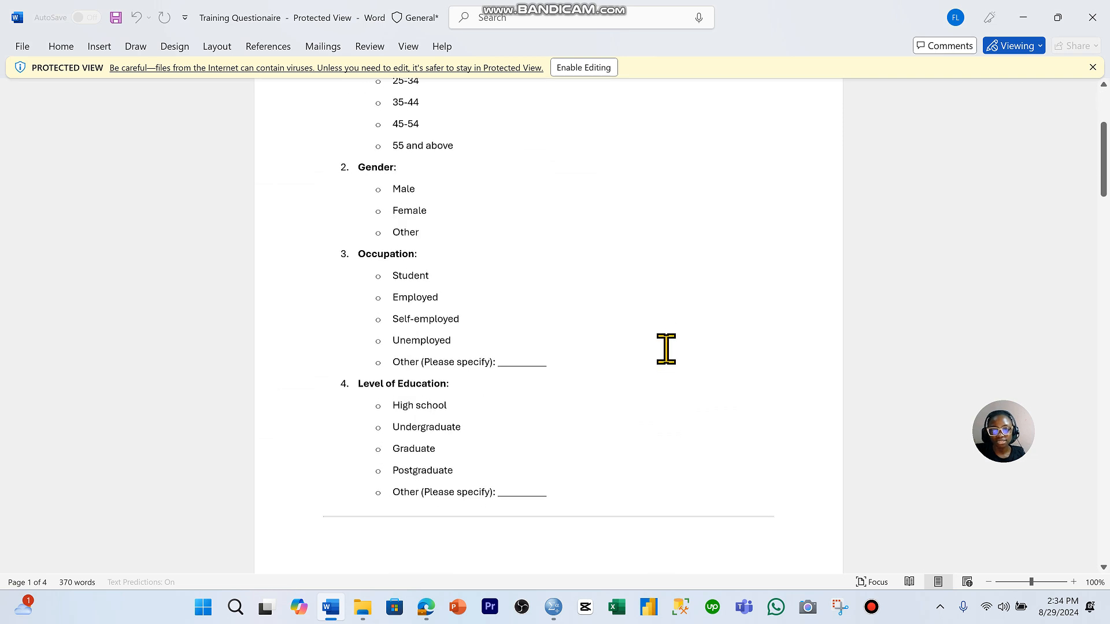
{"action": "scroll", "coordinate": [761, 290], "scroll_direction": "up", "scroll_amount": 3}
{"action": "scroll", "coordinate": [763, 289], "scroll_direction": "down", "scroll_amount": 1}
{"action": "scroll", "coordinate": [763, 289], "scroll_direction": "up", "scroll_amount": 1}
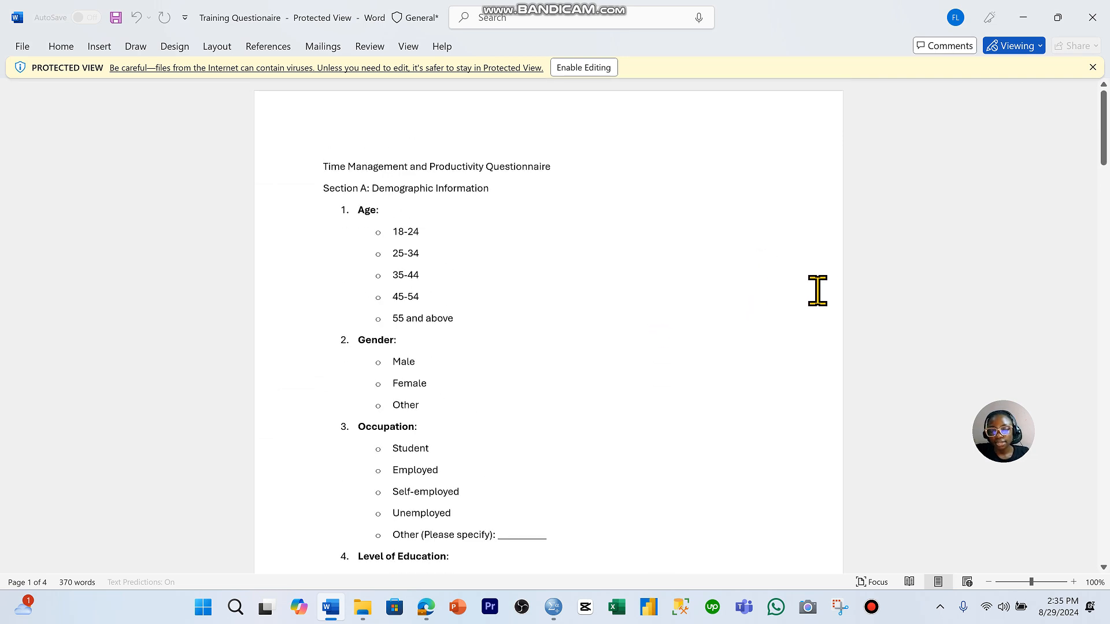
{"action": "scroll", "coordinate": [422, 163], "scroll_direction": "down", "scroll_amount": 15}
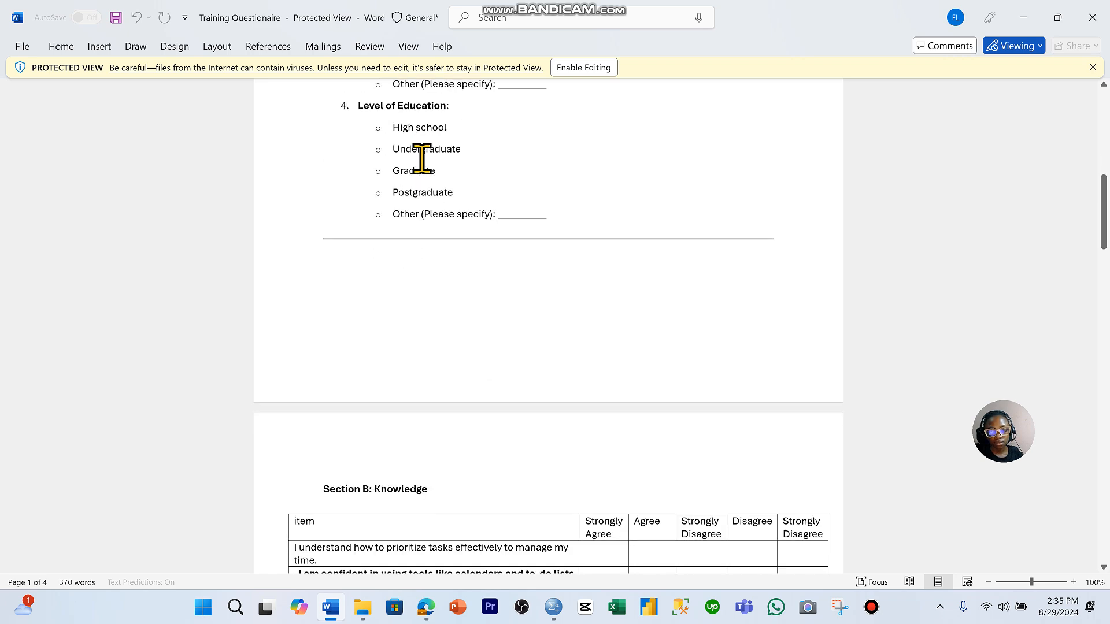
{"action": "scroll", "coordinate": [421, 159], "scroll_direction": "down", "scroll_amount": 5}
{"action": "scroll", "coordinate": [428, 168], "scroll_direction": "up", "scroll_amount": 12}
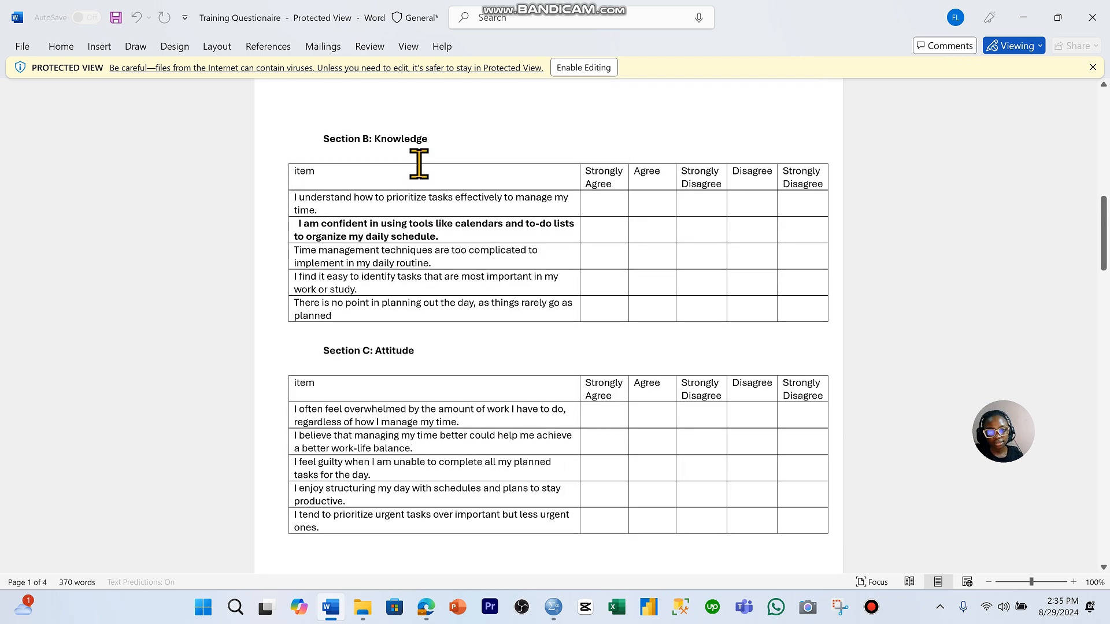
{"action": "scroll", "coordinate": [397, 133], "scroll_direction": "up", "scroll_amount": 7}
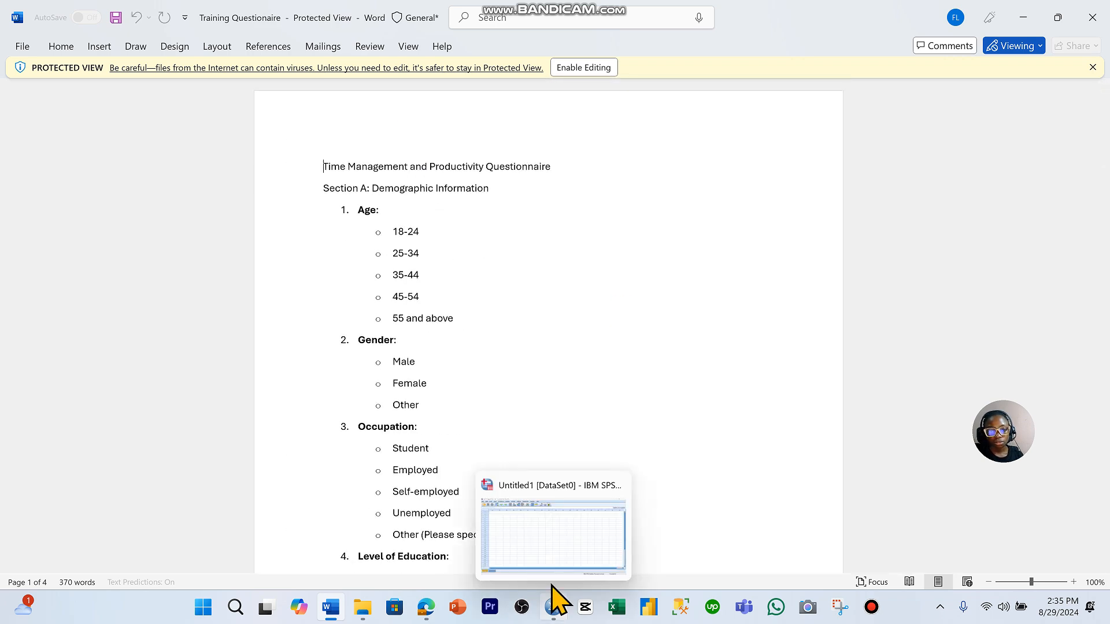
Switch to the empty Untitled1 dataset in SPSS and display its variable definitions
{"action": "left_click", "coordinate": [548, 562]}
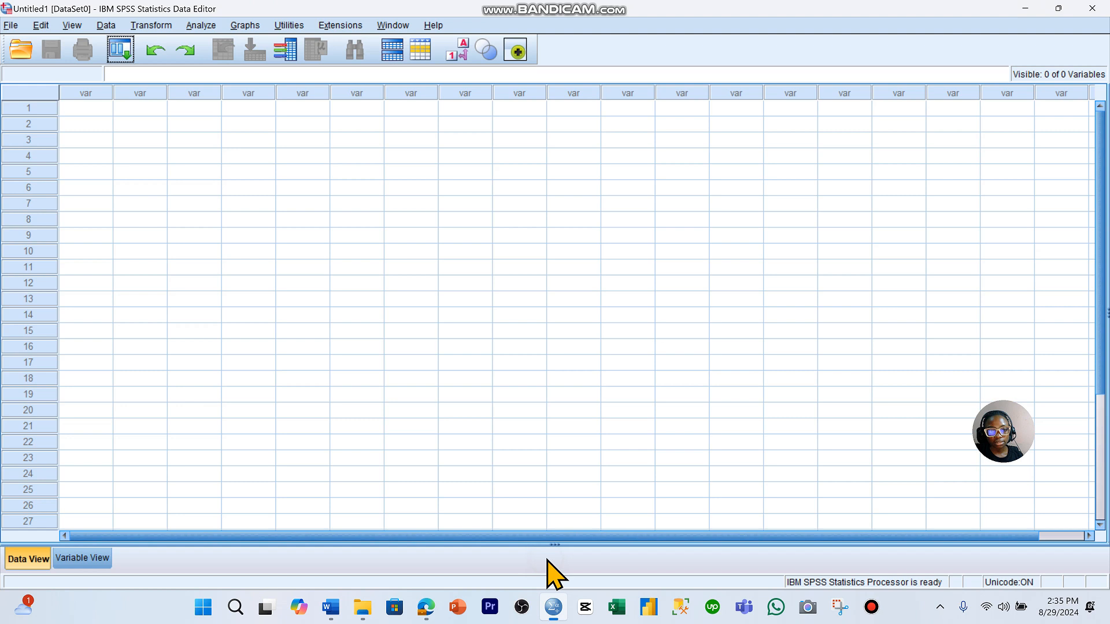
{"action": "left_click", "coordinate": [14, 26]}
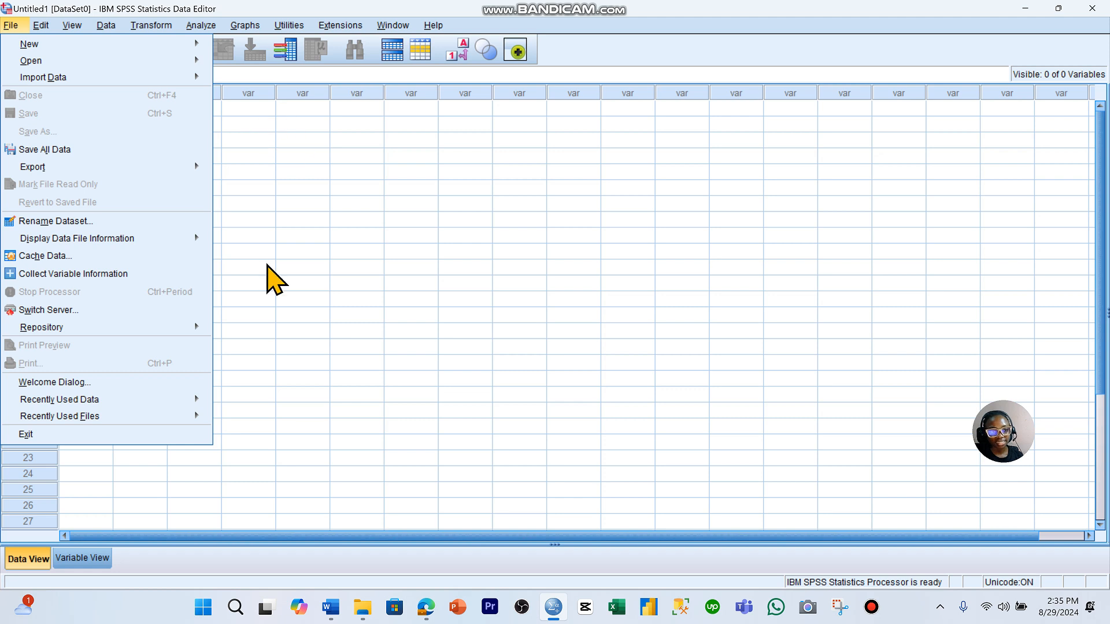
{"action": "left_click", "coordinate": [109, 558]}
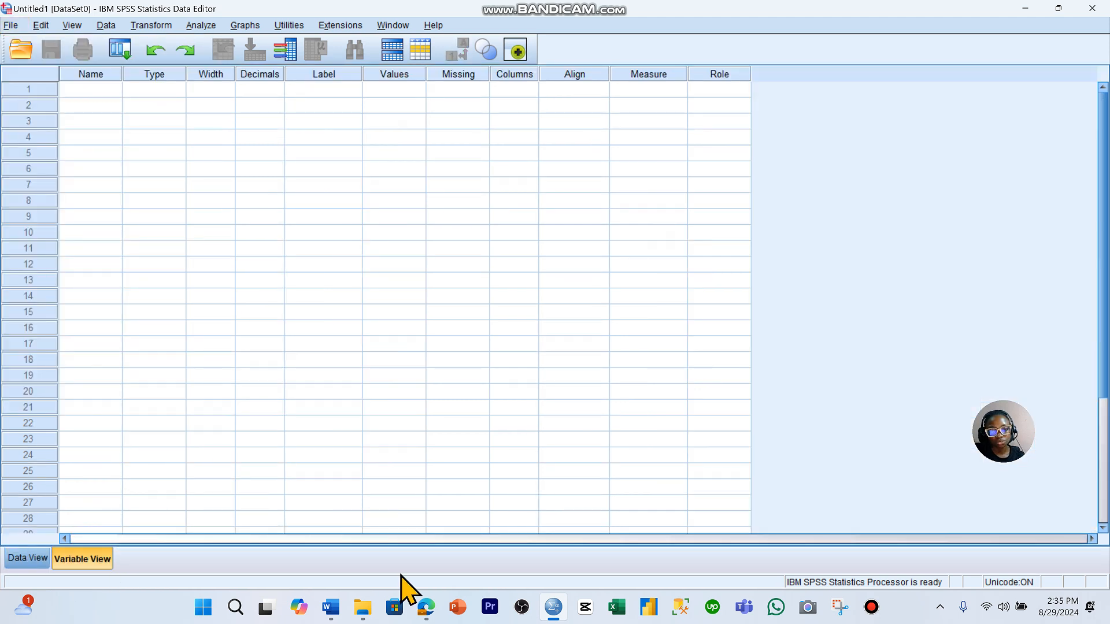
Switch back to the Training Questionaire in Word and select the "Section A: Demographic Information" heading
{"action": "mouse_move", "coordinate": [331, 612]}
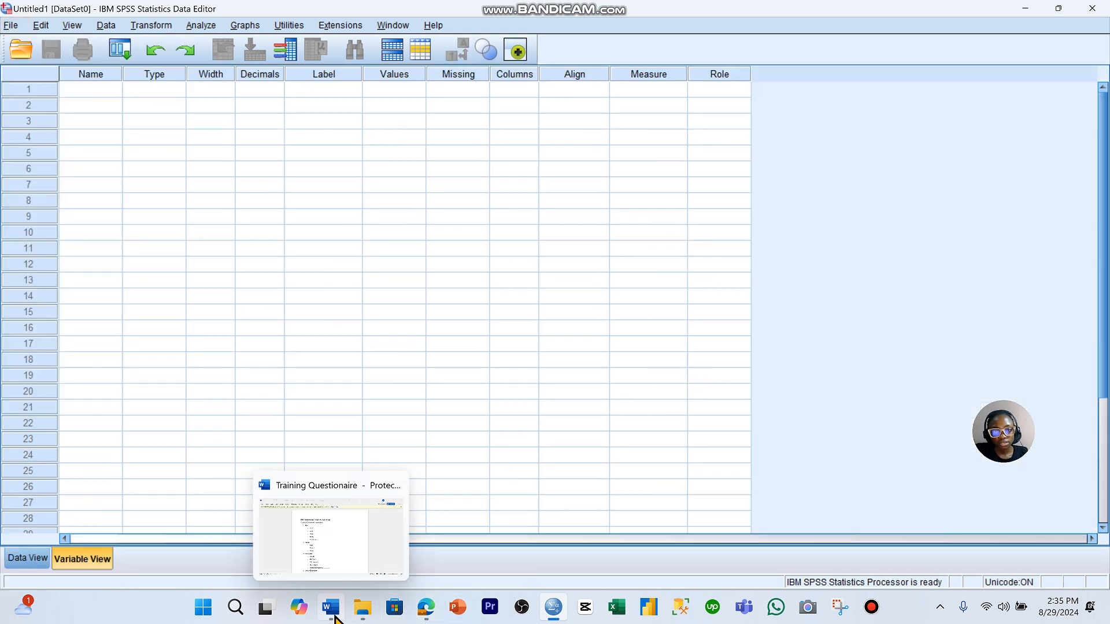
{"action": "left_click", "coordinate": [332, 556]}
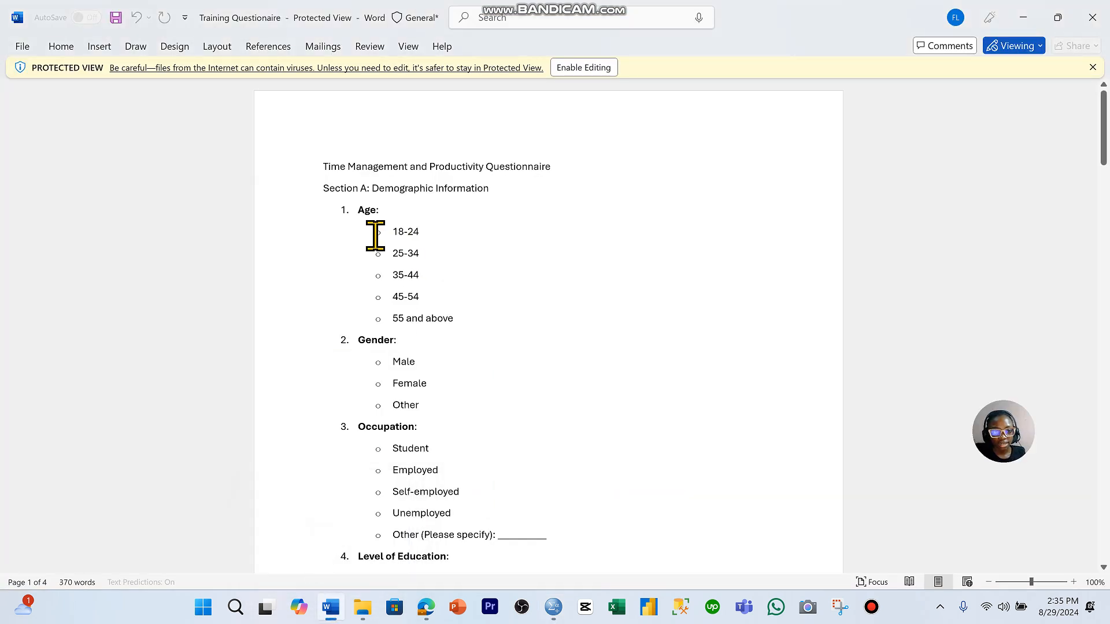
{"action": "left_click_drag", "start_coordinate": [510, 191], "coordinate": [329, 191]}
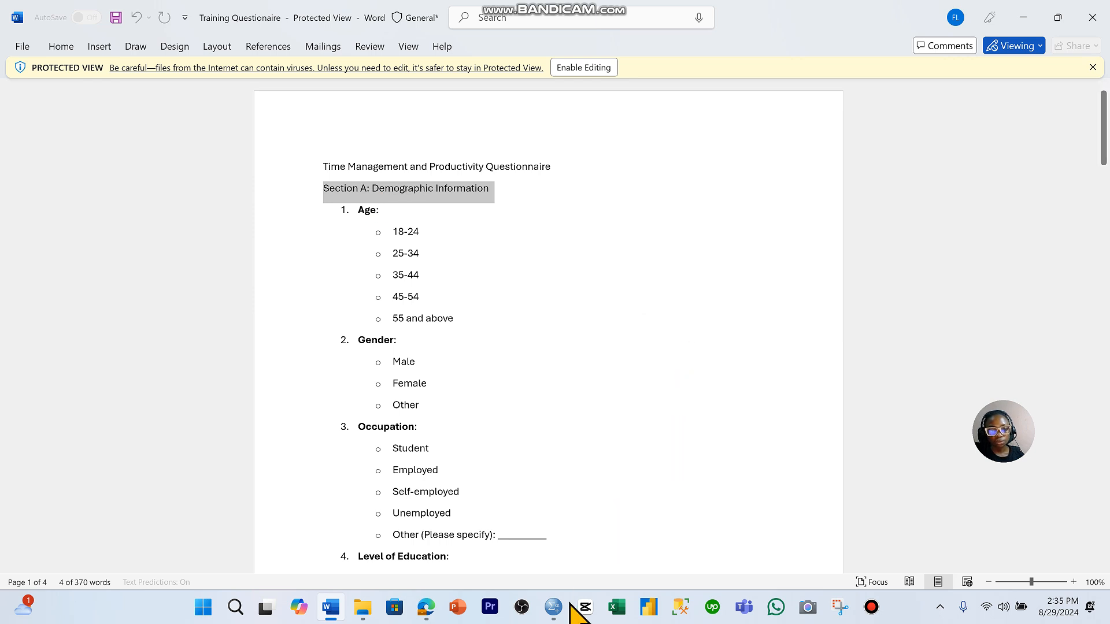
Arrange the Word questionnaire and the SPSS Data Editor side by side, with SPSS on the right half
{"action": "left_click", "coordinate": [575, 566]}
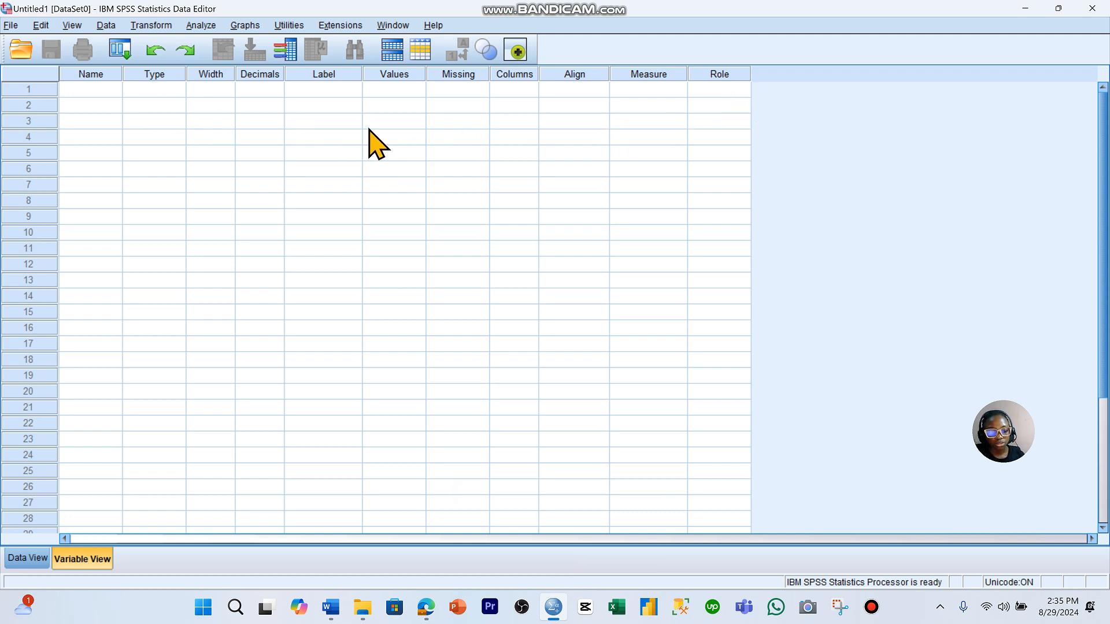
{"action": "key", "text": "super+Right"}
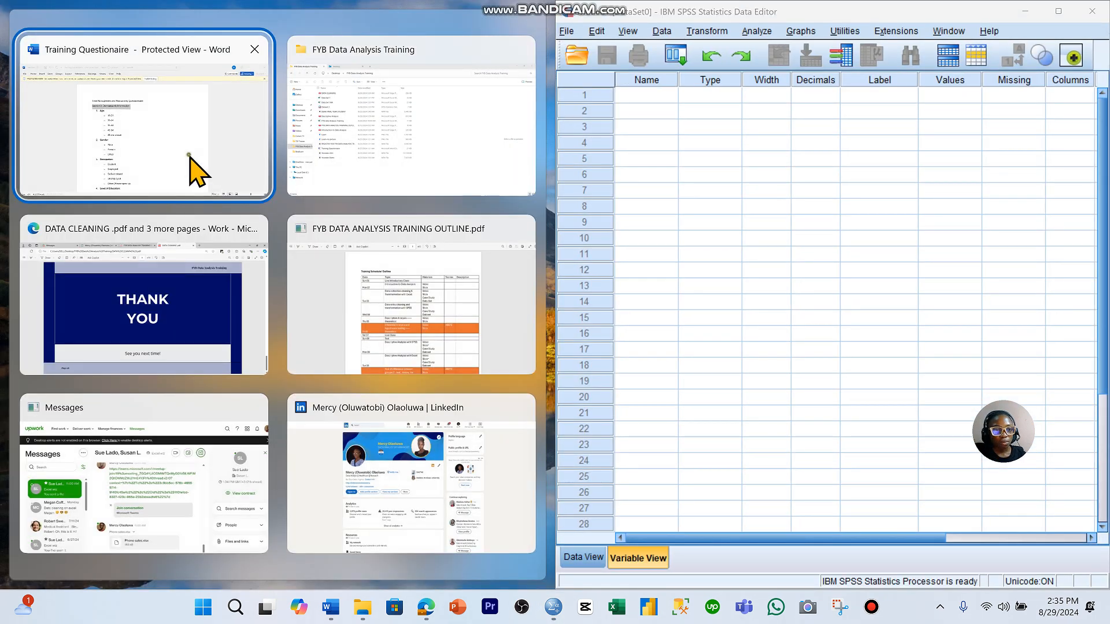
{"action": "left_click", "coordinate": [190, 159]}
{"action": "left_click", "coordinate": [735, 207]}
{"action": "left_click", "coordinate": [736, 207]}
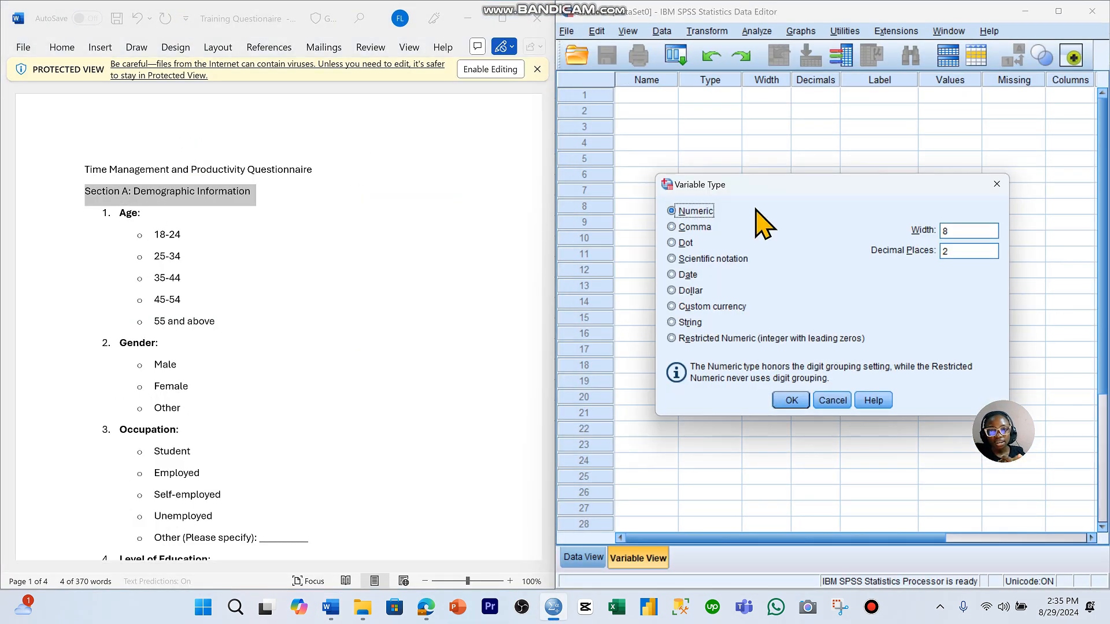
{"action": "left_click", "coordinate": [996, 184]}
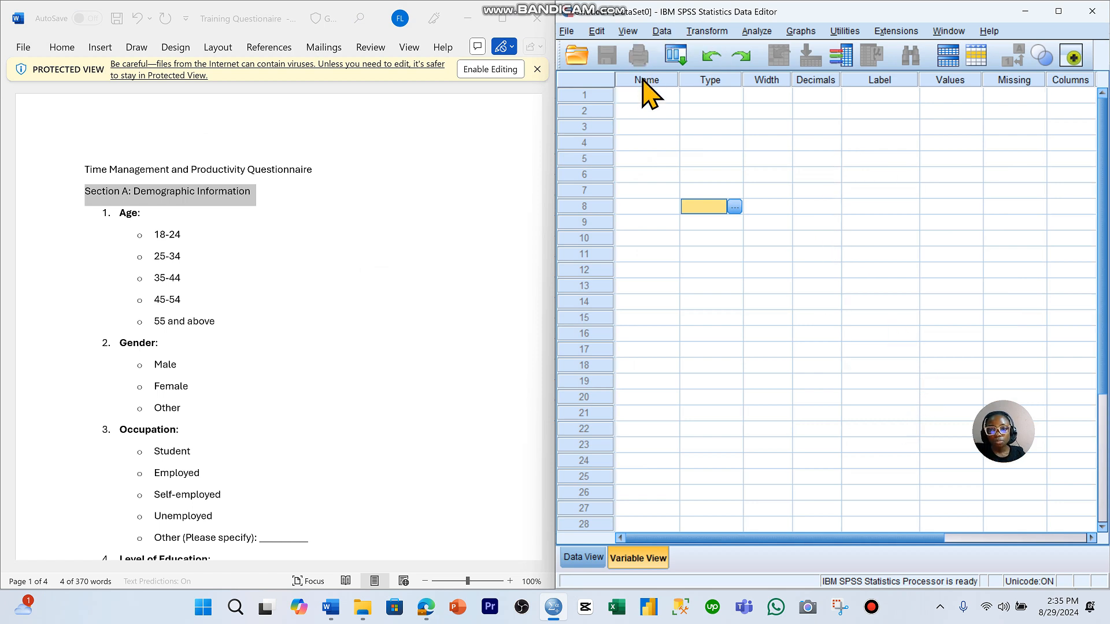
{"action": "left_click_drag", "start_coordinate": [1003, 409], "coordinate": [475, 144]}
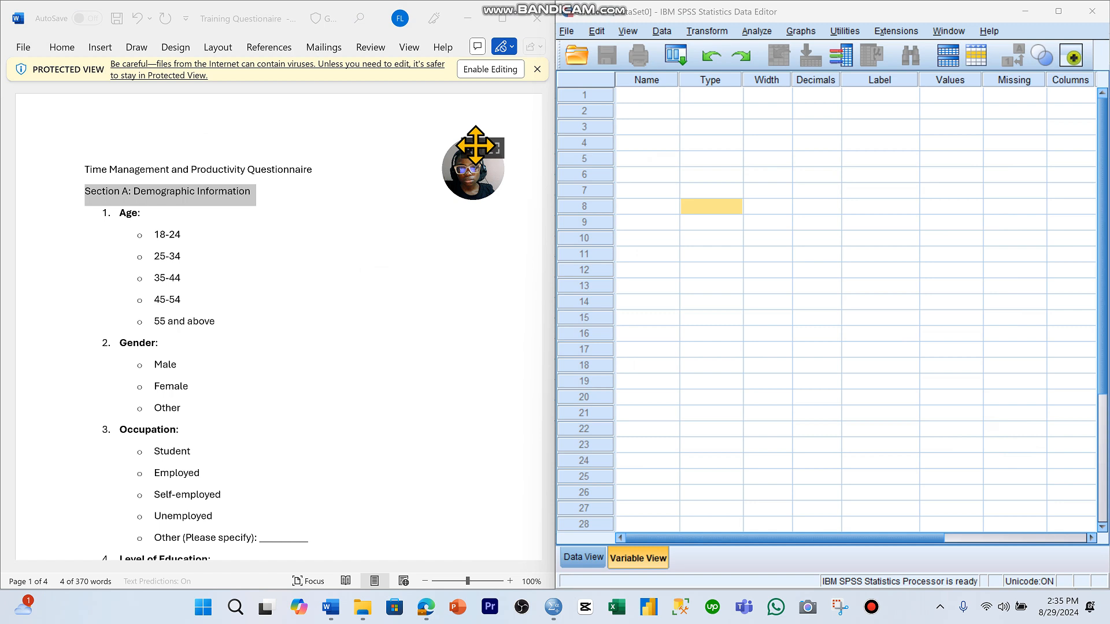
Create the first variable in the SPSS variable definitions and name it A1 for the questionnaire's Age item
{"action": "left_click", "coordinate": [651, 95]}
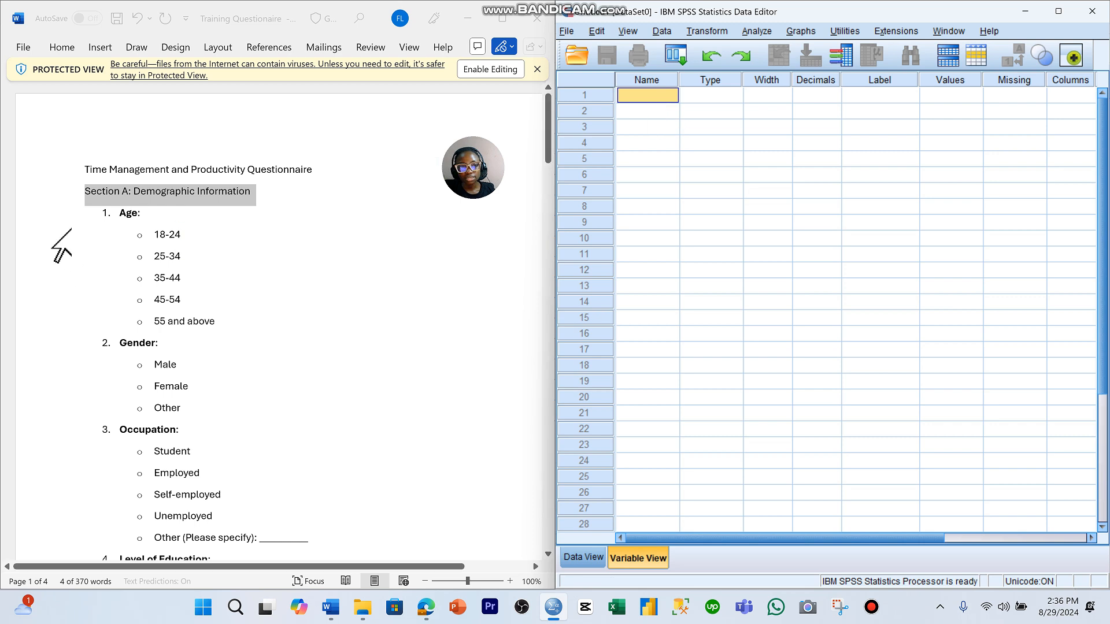
{"action": "left_click", "coordinate": [107, 210]}
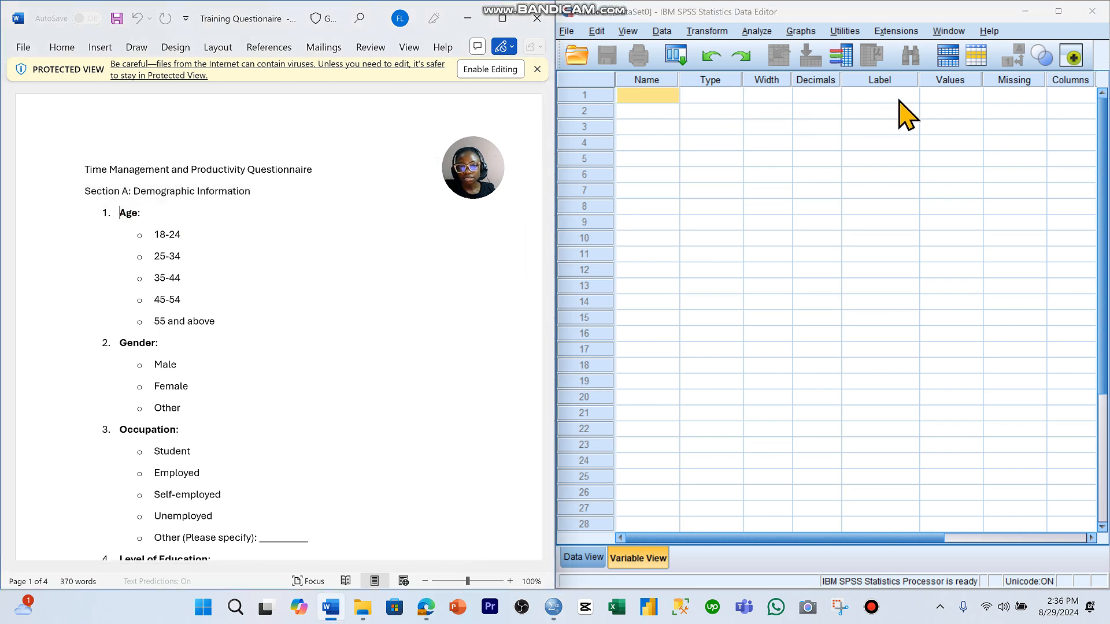
{"action": "left_click", "coordinate": [141, 190]}
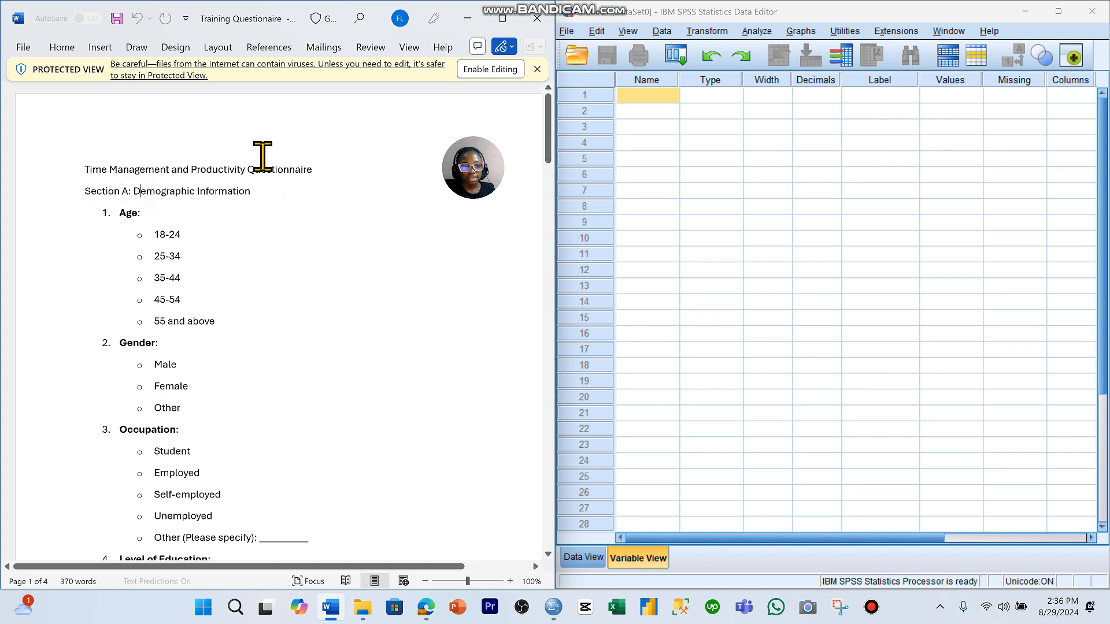
{"action": "left_click", "coordinate": [645, 107]}
{"action": "key", "text": "Caps_Lock"}
{"action": "type", "text": "A1"}
{"action": "key", "text": "Tab"}
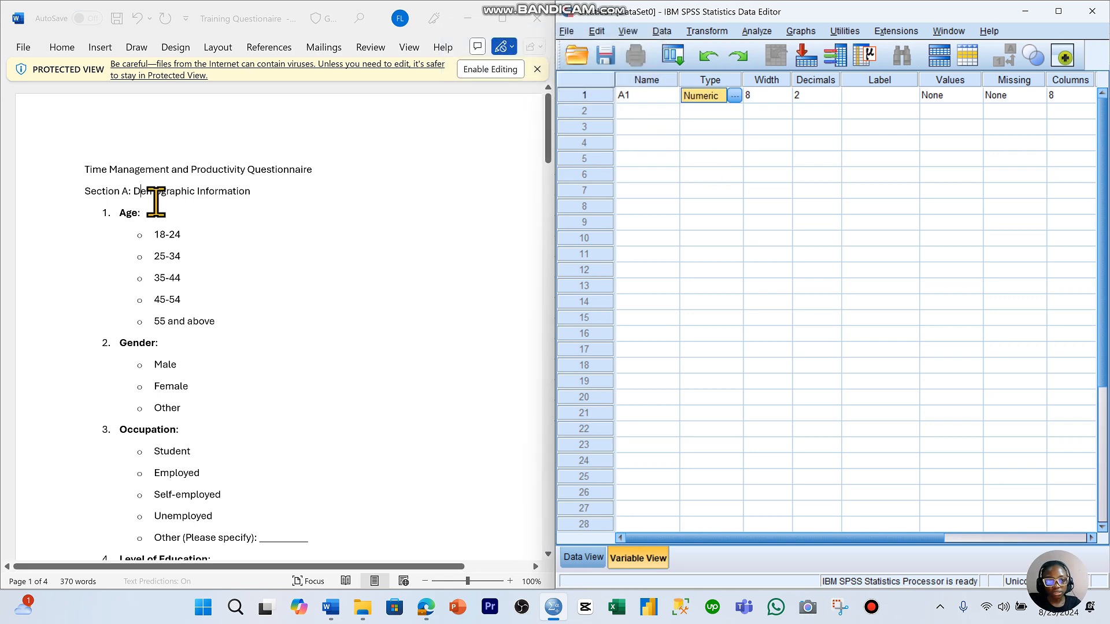
Examine the variable type options for A1
{"action": "left_click", "coordinate": [735, 95]}
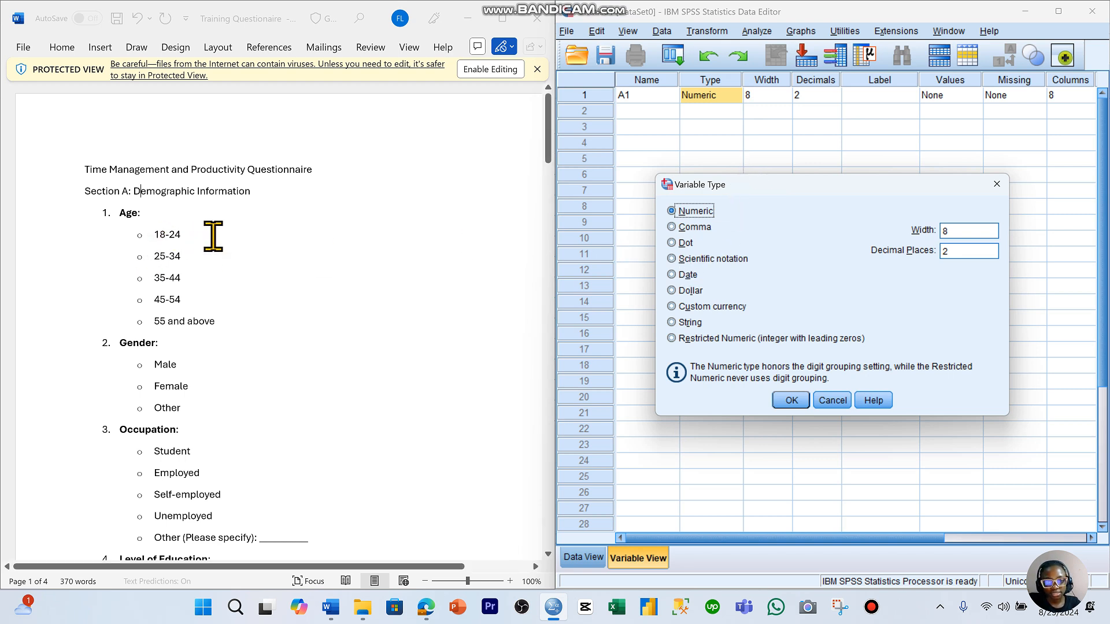
{"action": "key", "text": "Tab"}
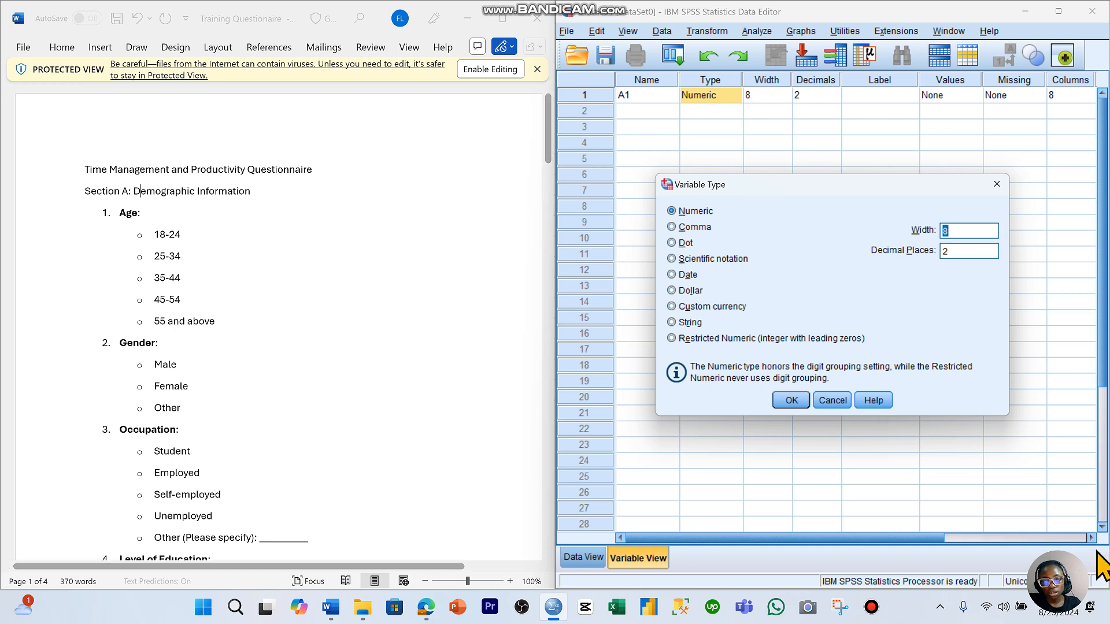
{"action": "left_click_drag", "start_coordinate": [1055, 569], "coordinate": [460, 215]}
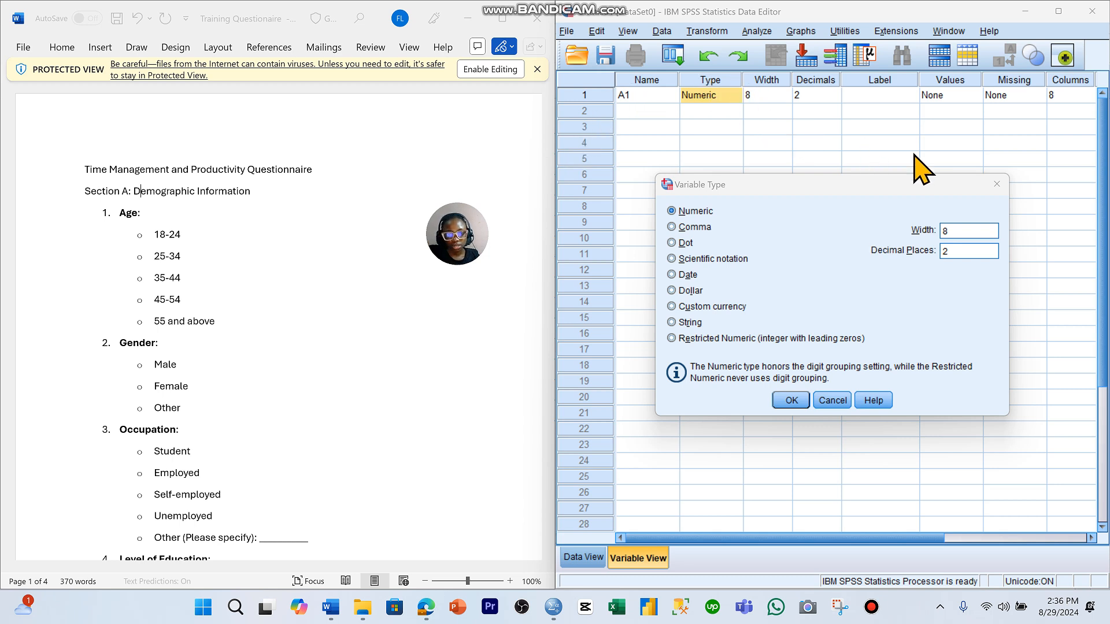
{"action": "left_click", "coordinate": [996, 185]}
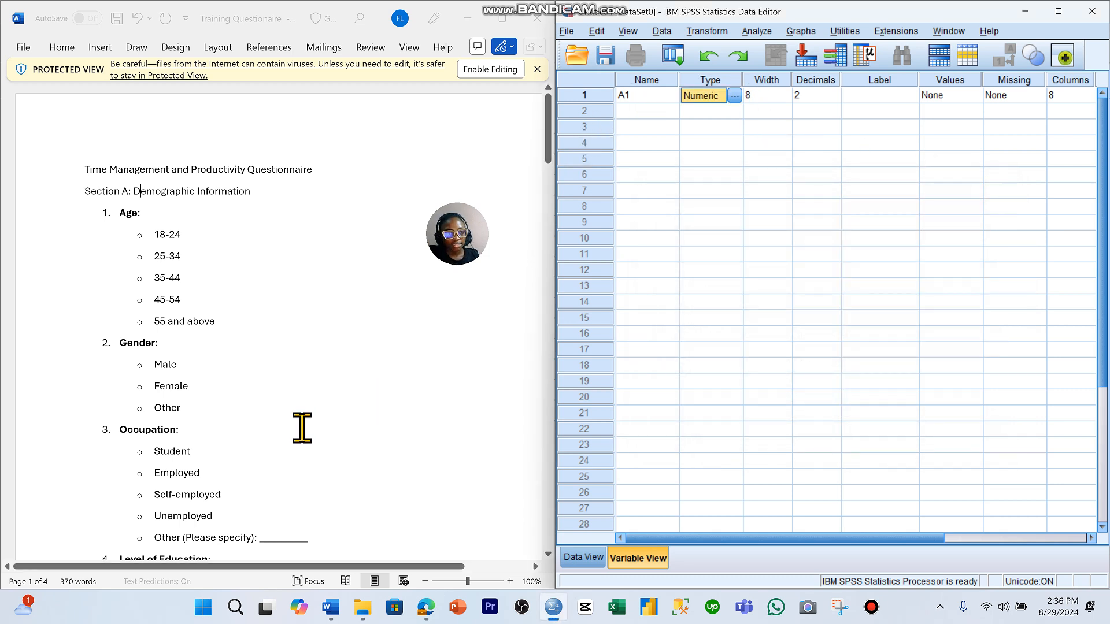
{"action": "scroll", "coordinate": [272, 436], "scroll_direction": "down", "scroll_amount": 1}
{"action": "scroll", "coordinate": [272, 435], "scroll_direction": "up", "scroll_amount": 1}
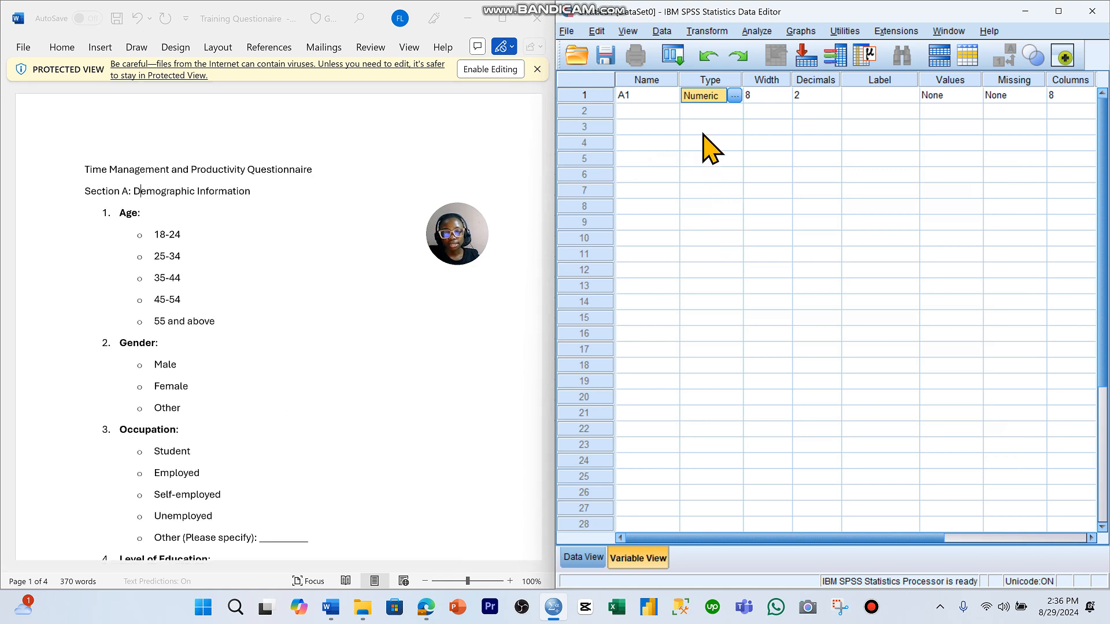
Set the decimals of variable A1 to 0
{"action": "left_click", "coordinate": [754, 95]}
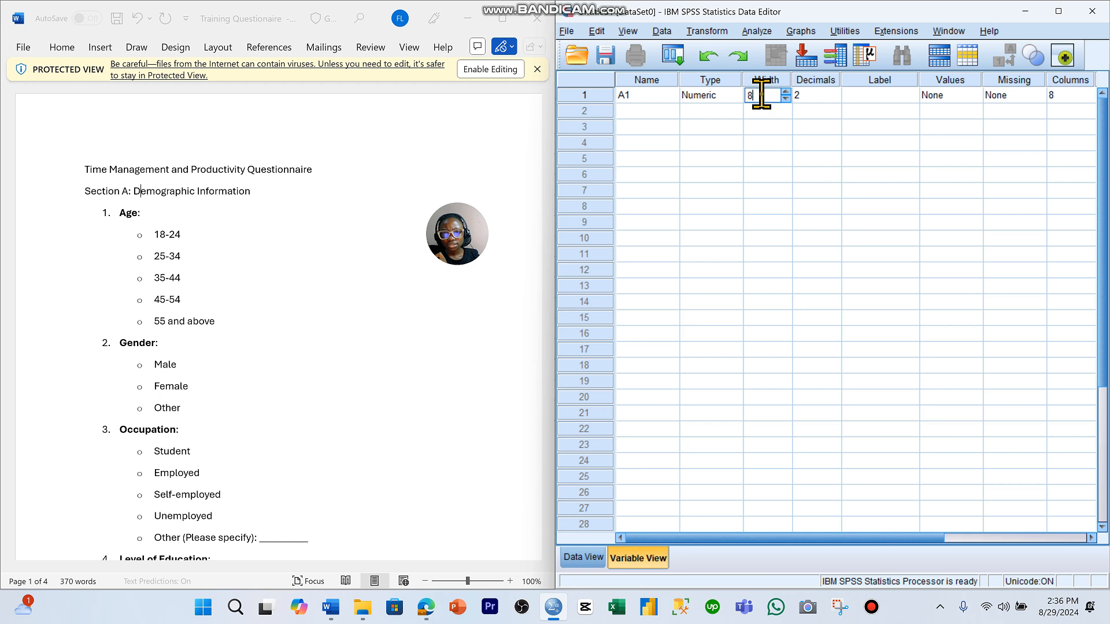
{"action": "key", "text": "Tab"}
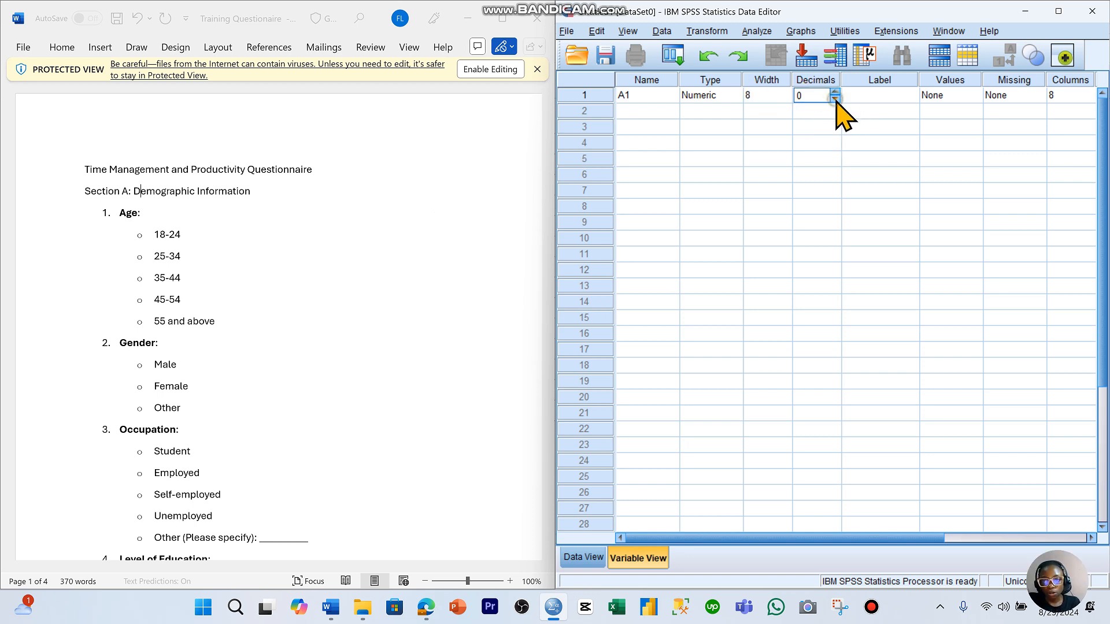
{"action": "key", "text": "Tab"}
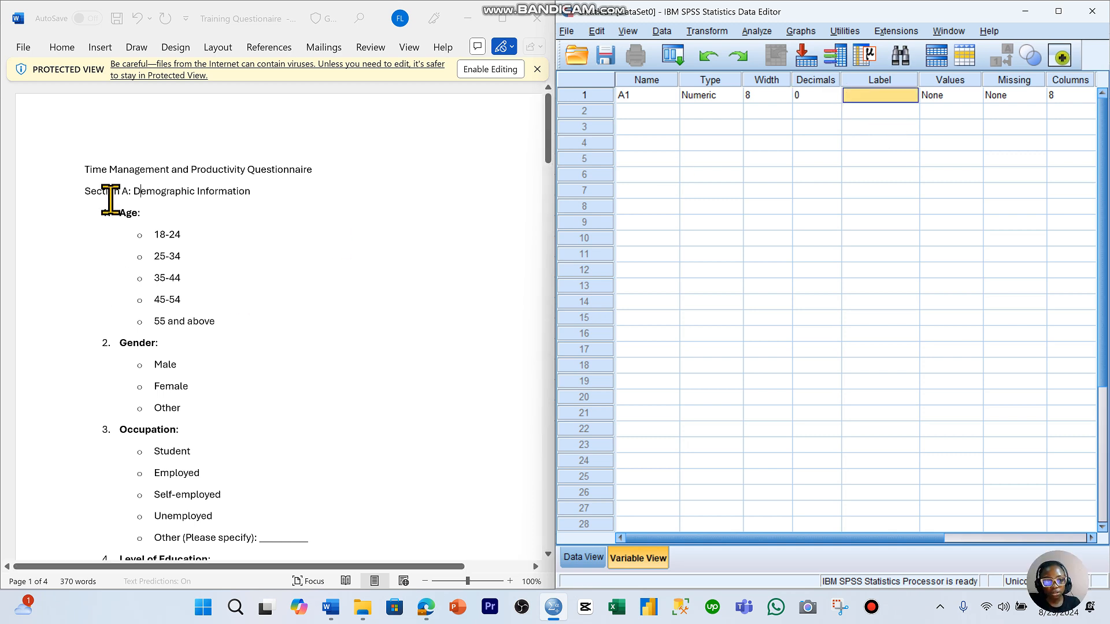
Copy the Age heading from the questionnaire into the label of variable A1 and edit it to read AgE
{"action": "left_click_drag", "start_coordinate": [113, 212], "coordinate": [163, 218]}
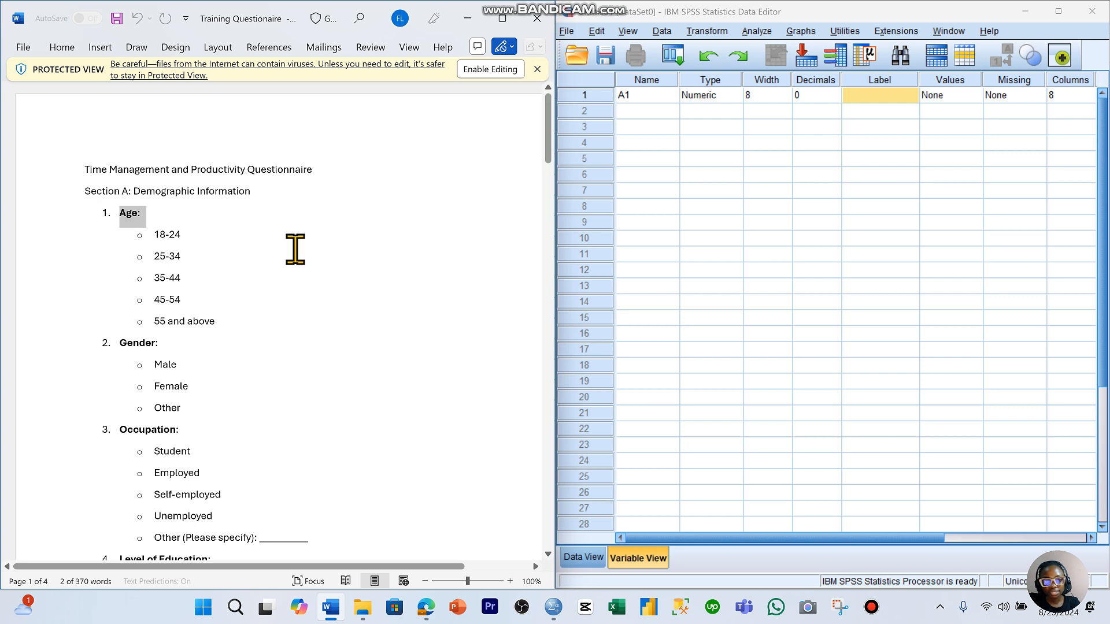
{"action": "left_click", "coordinate": [867, 98]}
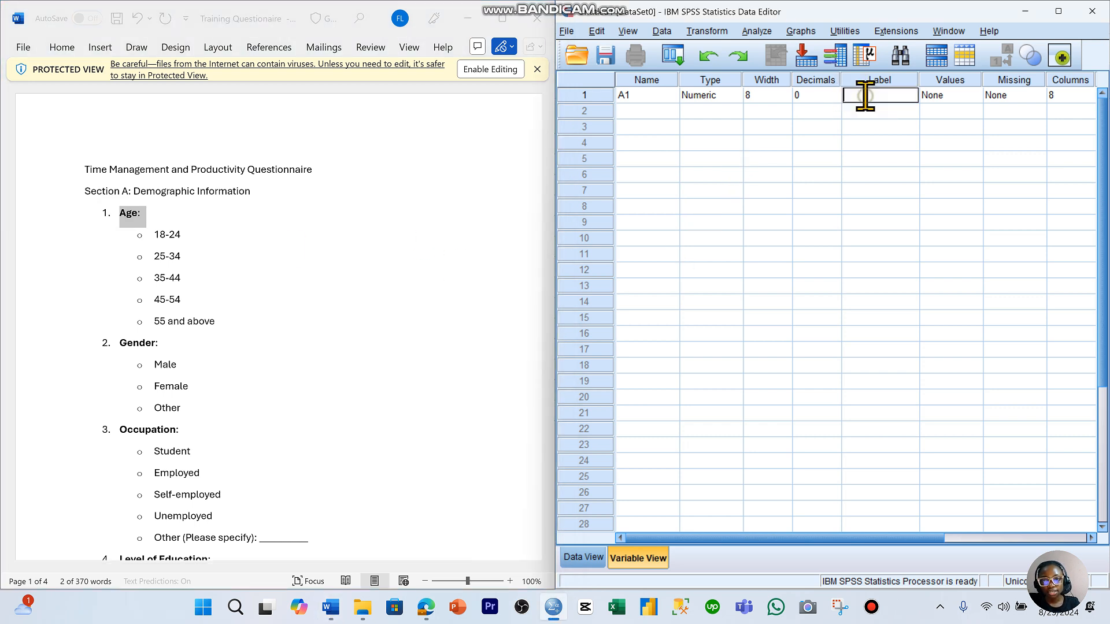
{"action": "type", "text": "1.\tAge:"}
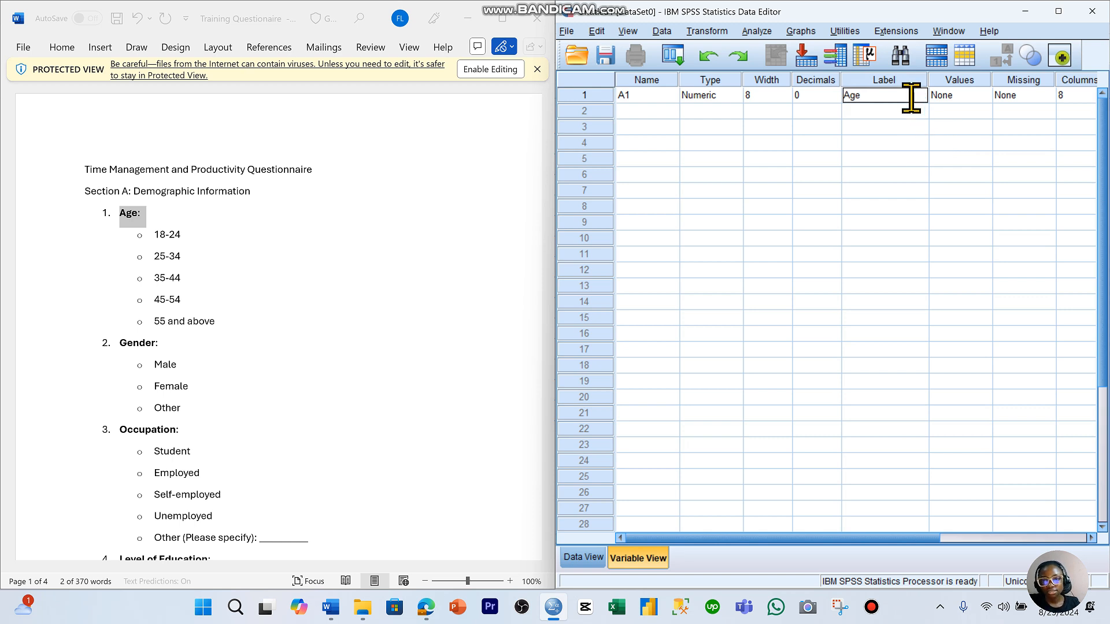
{"action": "type", "text": "E"}
{"action": "key", "text": "Tab"}
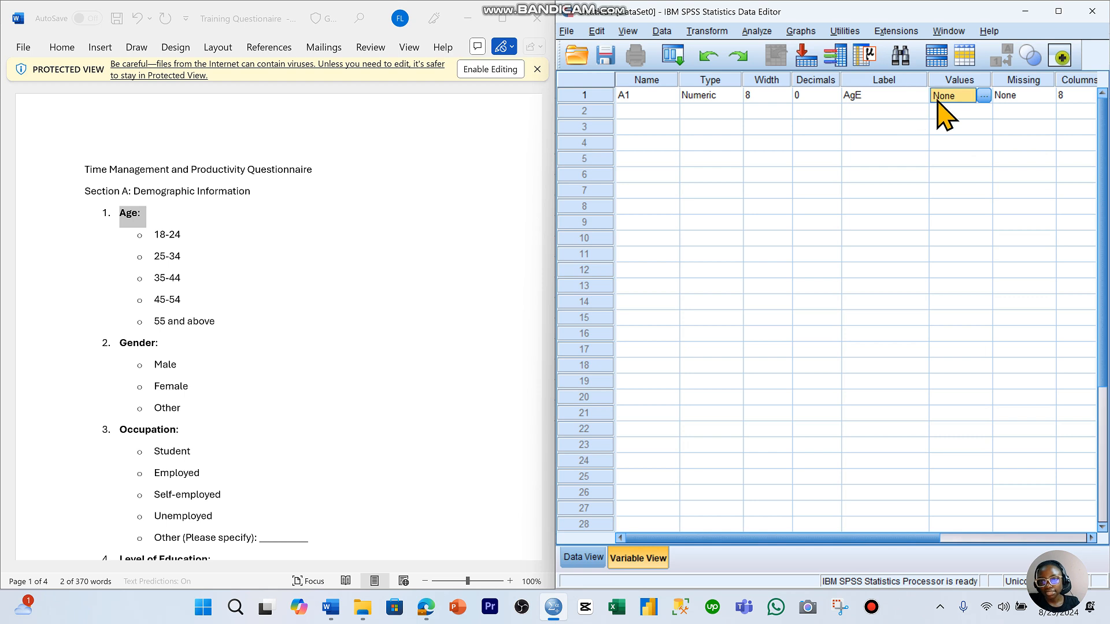
Add the value label 1 = 18-24 to variable A1, copying the age range from the questionnaire
{"action": "left_click", "coordinate": [983, 96]}
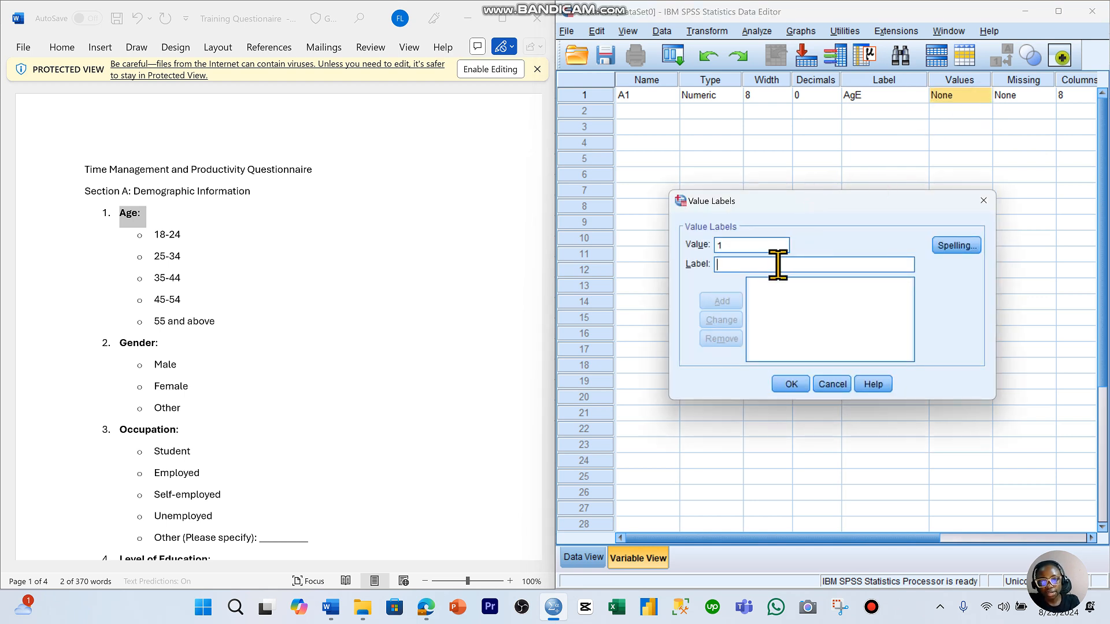
{"action": "left_click_drag", "start_coordinate": [155, 237], "coordinate": [186, 237]}
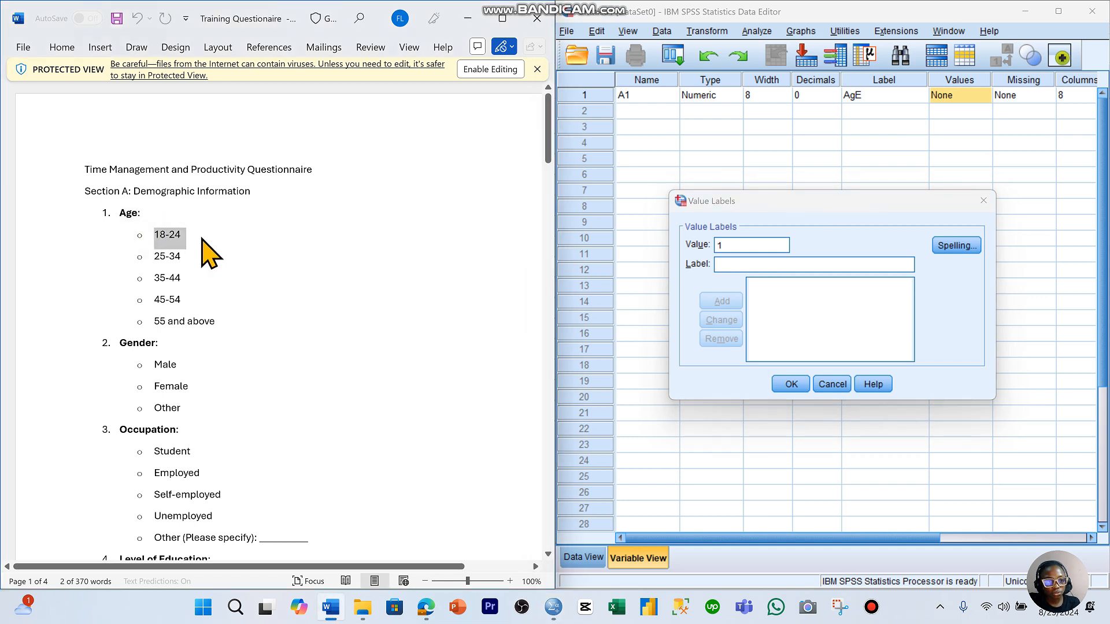
{"action": "left_click", "coordinate": [744, 265]}
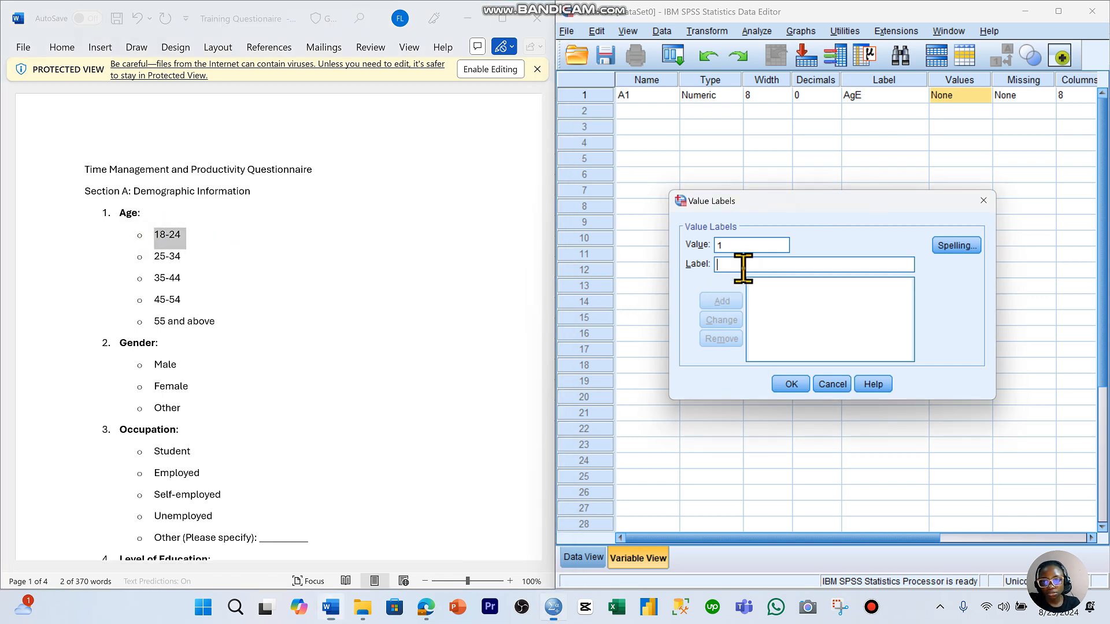
{"action": "type", "text": "o\t18-24"}
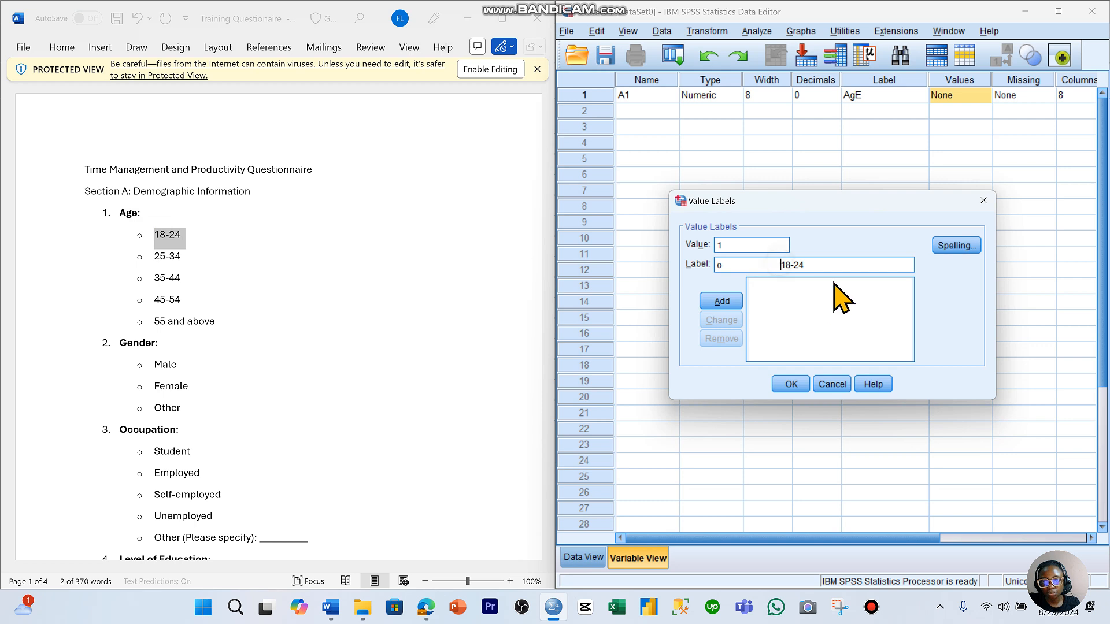
{"action": "left_click", "coordinate": [729, 302]}
Add A1's remaining value labels: 2 = 25-34, 3 = 35-44, 4 = 45-54 and 5 = 55 & above, and apply the set
{"action": "left_click", "coordinate": [751, 245]}
{"action": "type", "text": "2"}
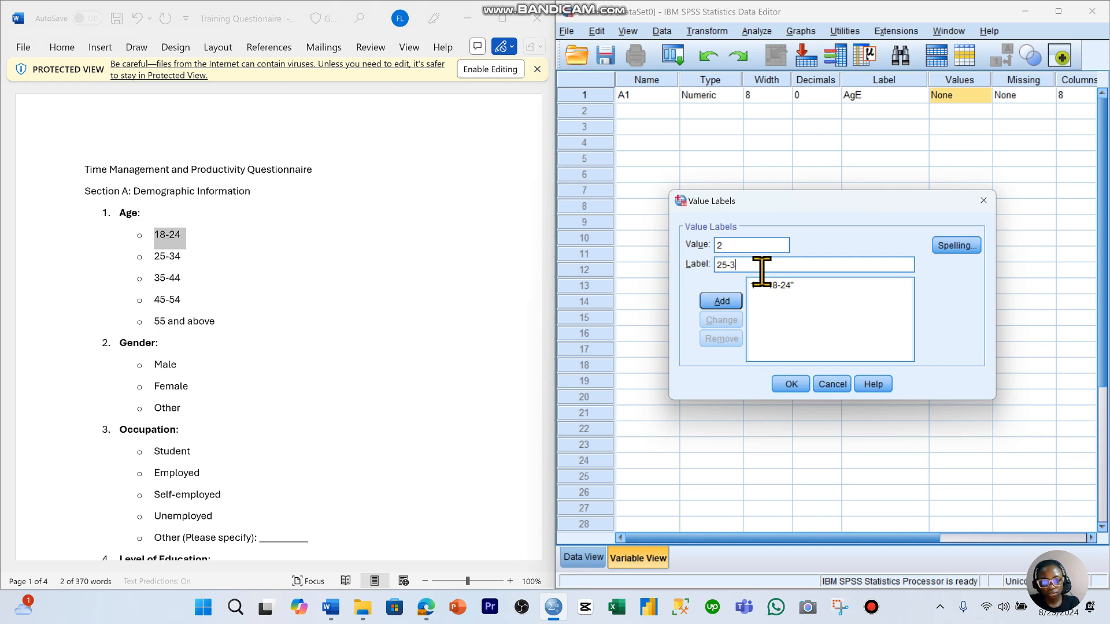
{"action": "key", "text": "Return"}
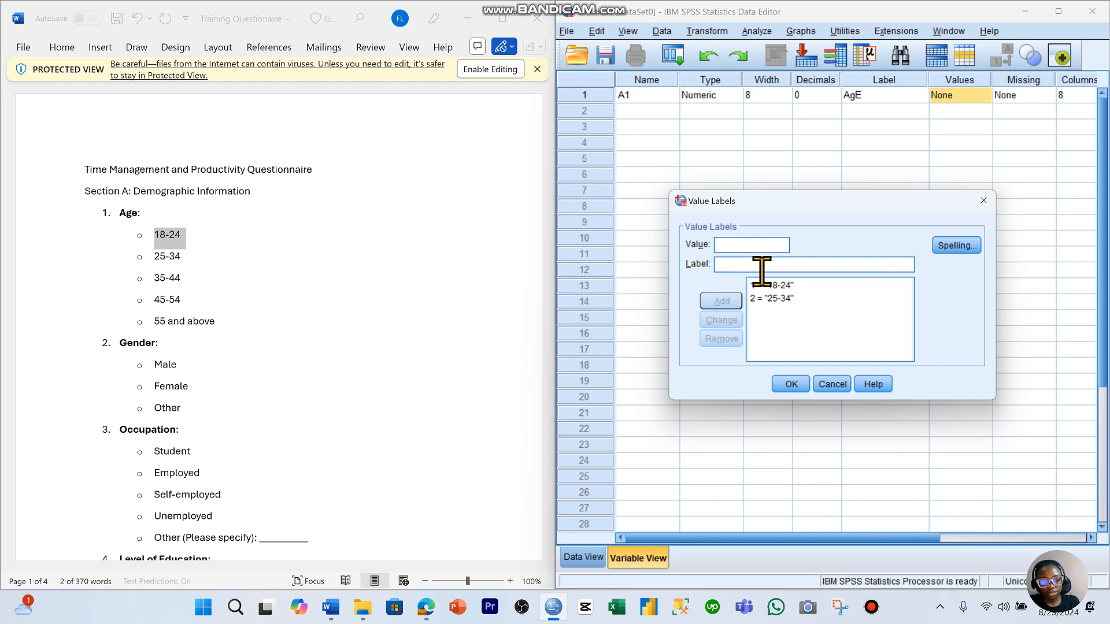
{"action": "key", "text": "Caps_Lock"}
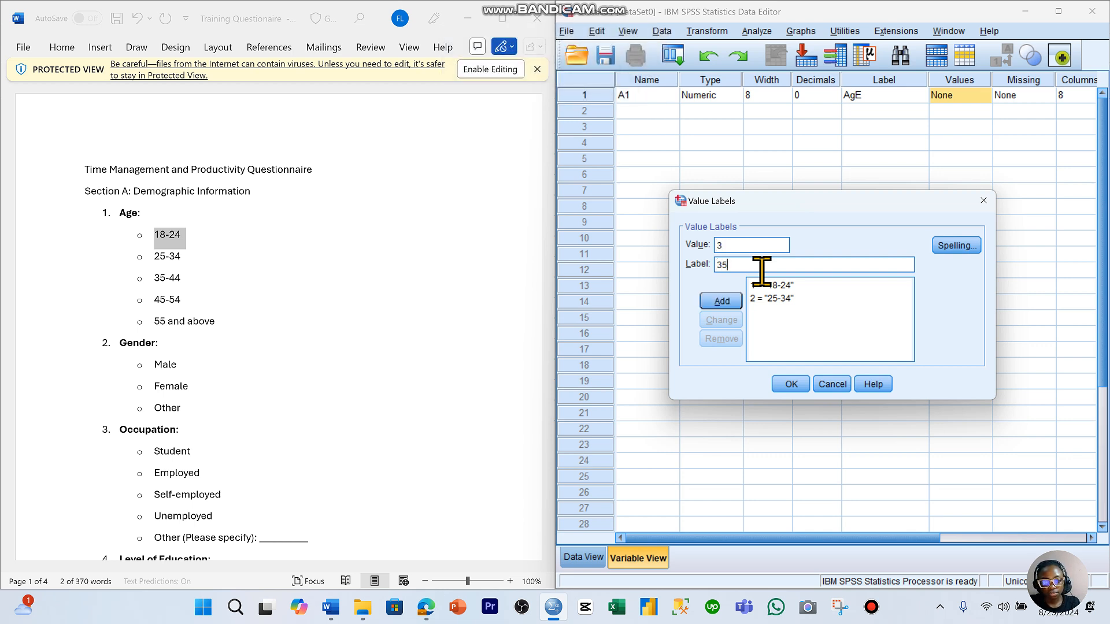
{"action": "key", "text": "Return"}
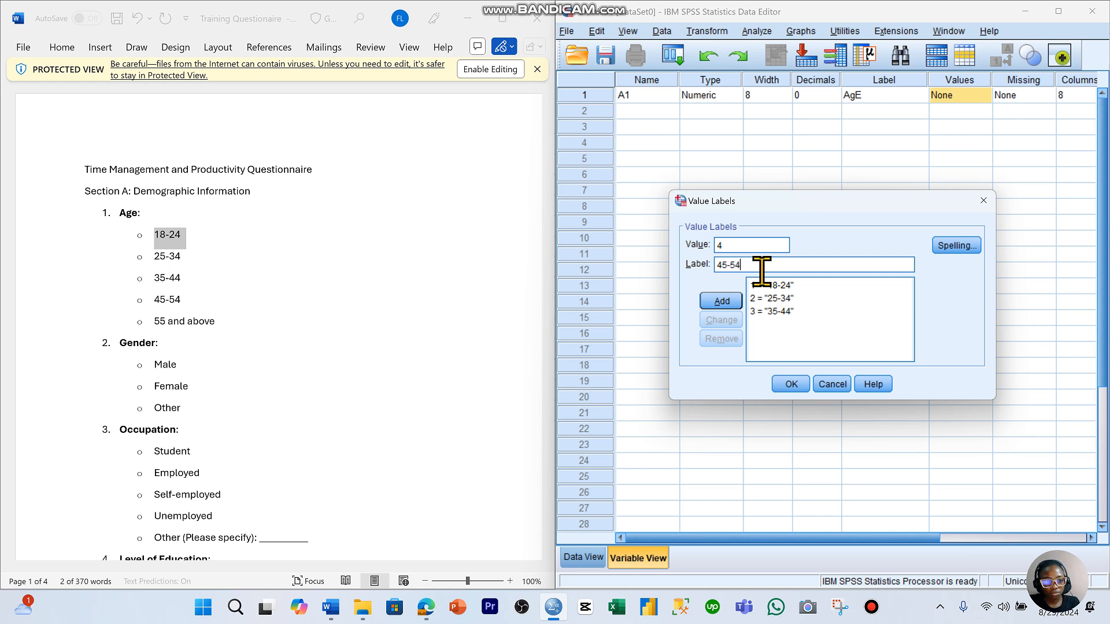
{"action": "key", "text": "Return"}
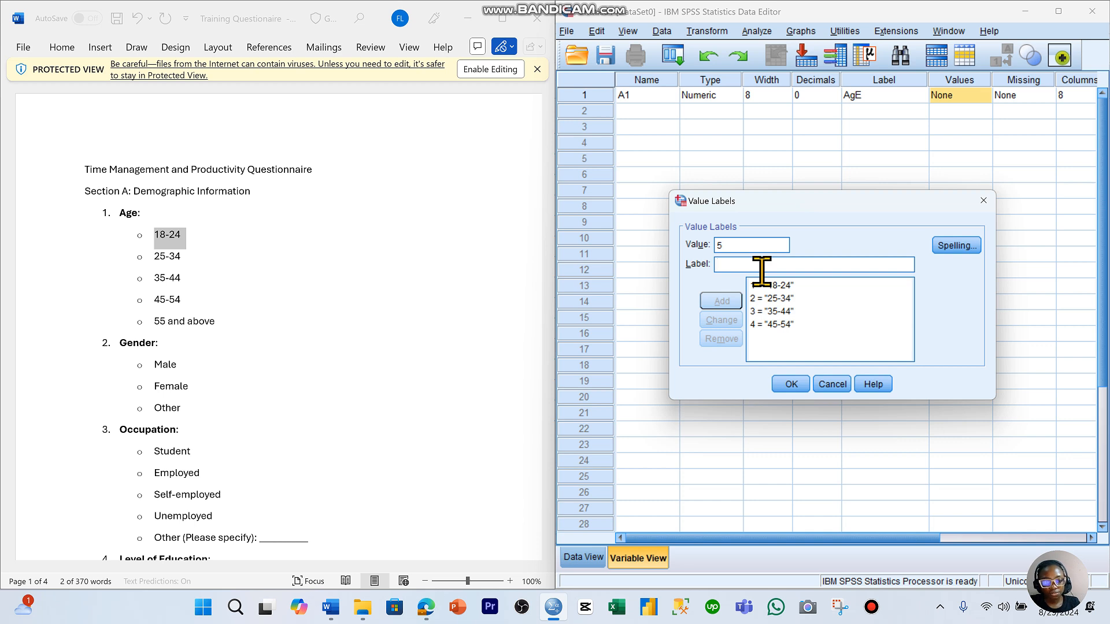
{"action": "type", "text": "55 & above"}
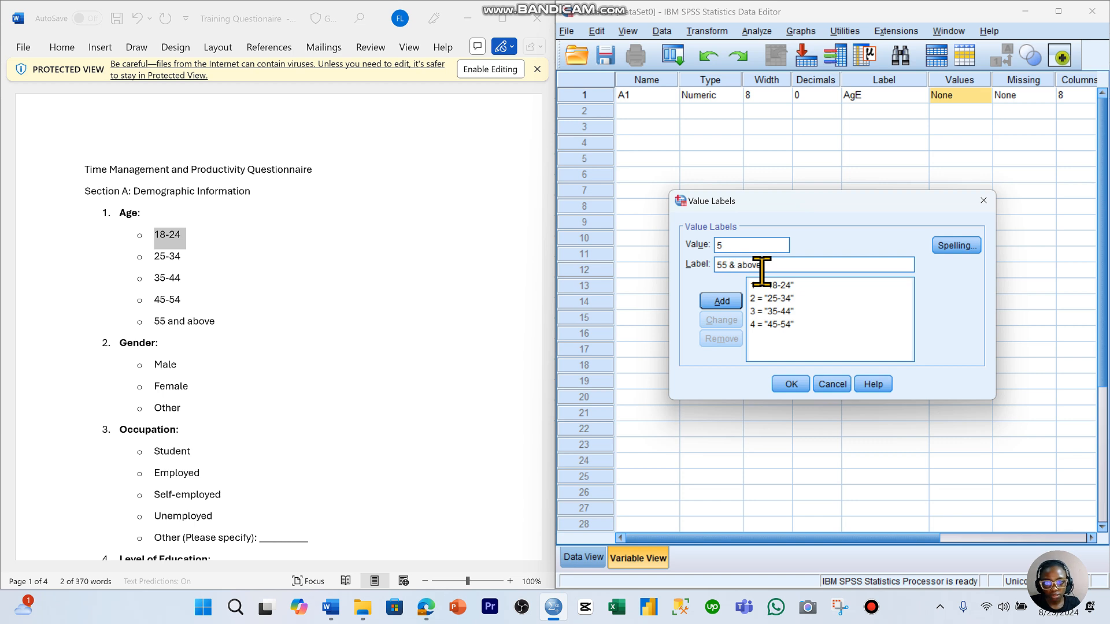
{"action": "key", "text": "Return"}
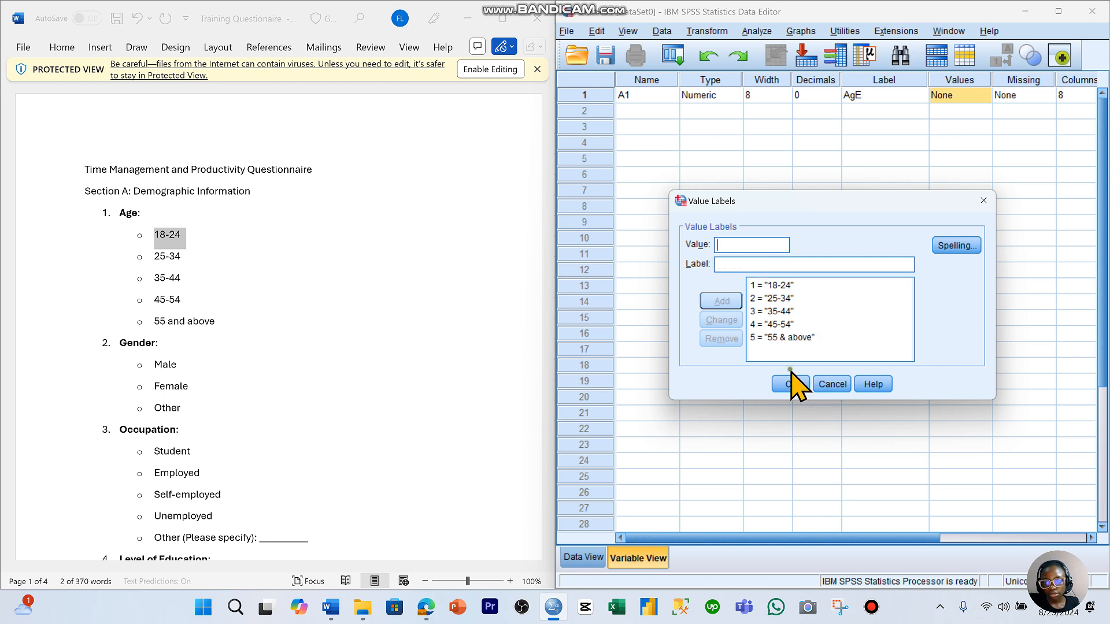
{"action": "left_click", "coordinate": [790, 384]}
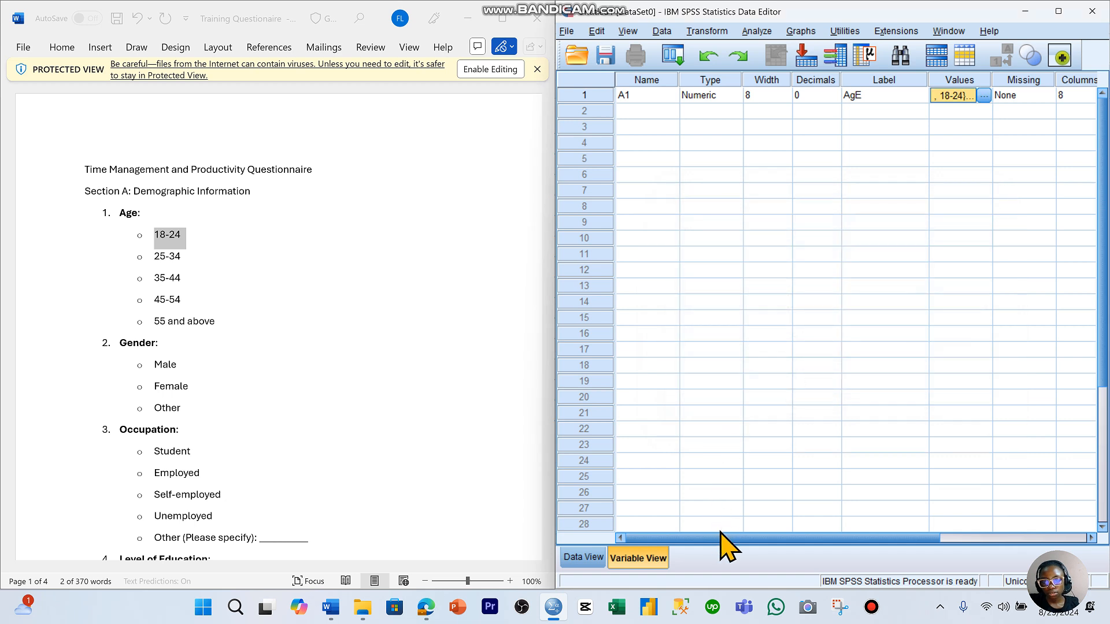
Set the measurement level of variable A1 to Ordinal and check its available role options
{"action": "scroll", "coordinate": [724, 548], "scroll_direction": "right", "scroll_amount": 5}
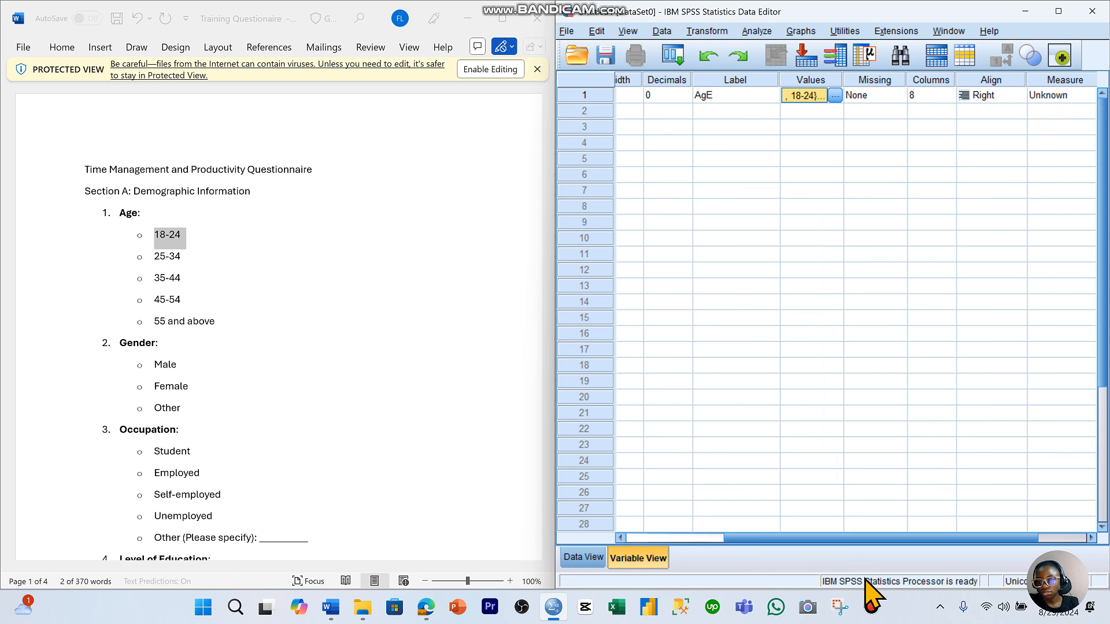
{"action": "scroll", "coordinate": [904, 556], "scroll_direction": "right", "scroll_amount": 3}
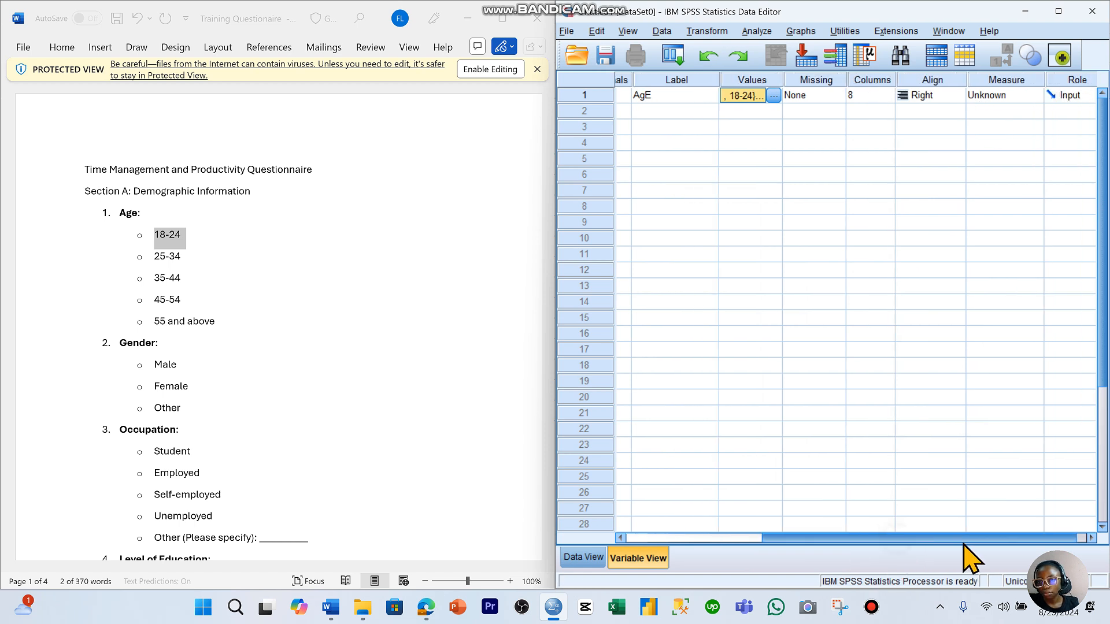
{"action": "left_click", "coordinate": [1028, 96]}
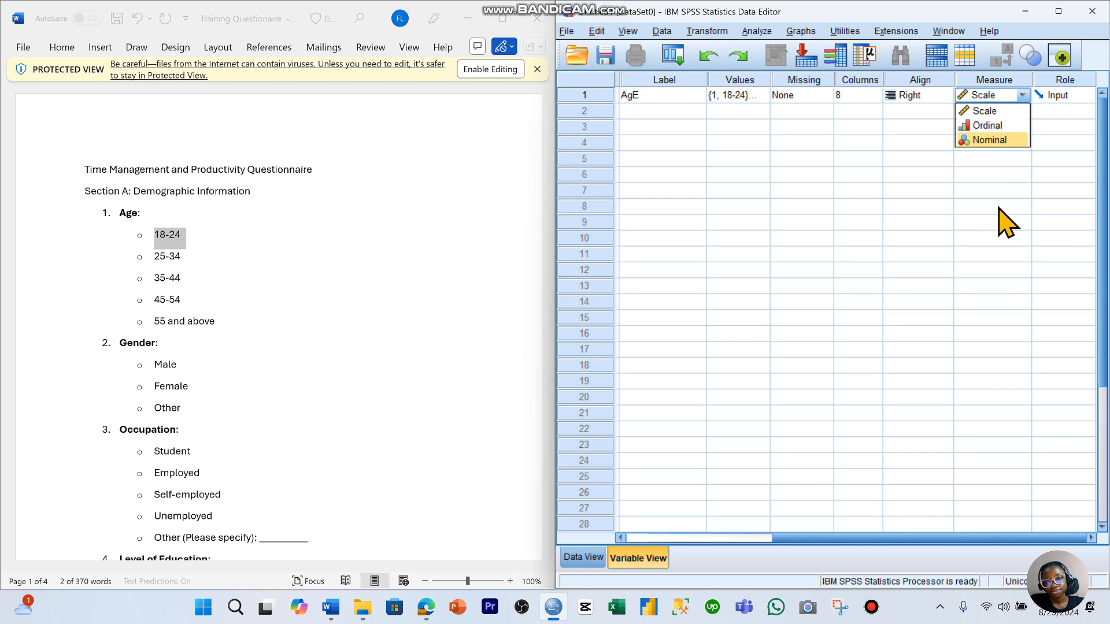
{"action": "left_click", "coordinate": [1008, 125]}
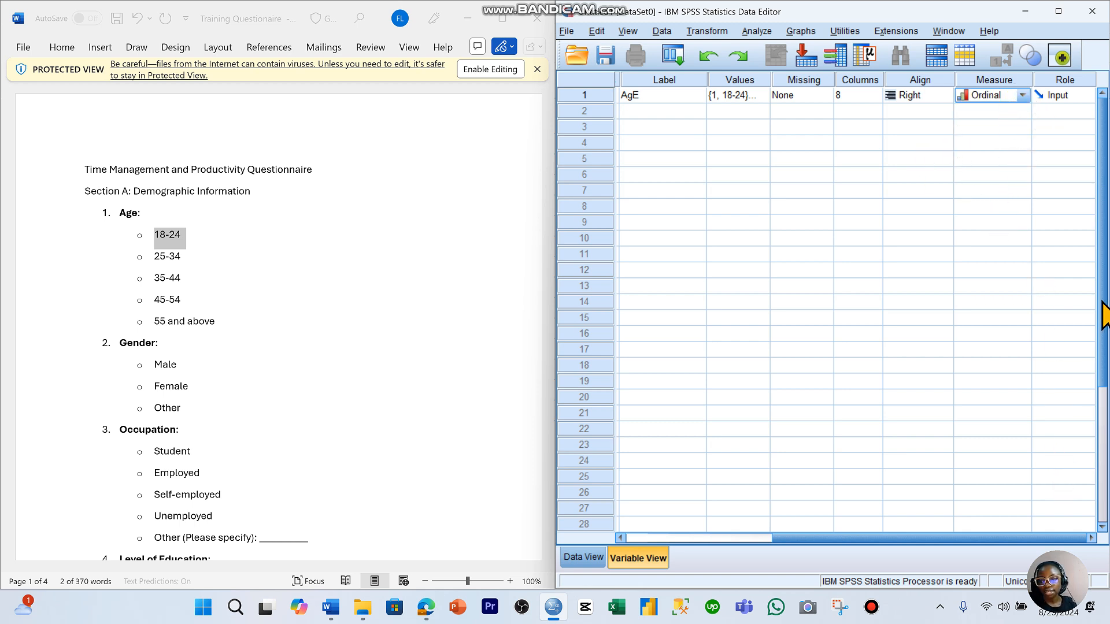
{"action": "left_click", "coordinate": [1092, 98]}
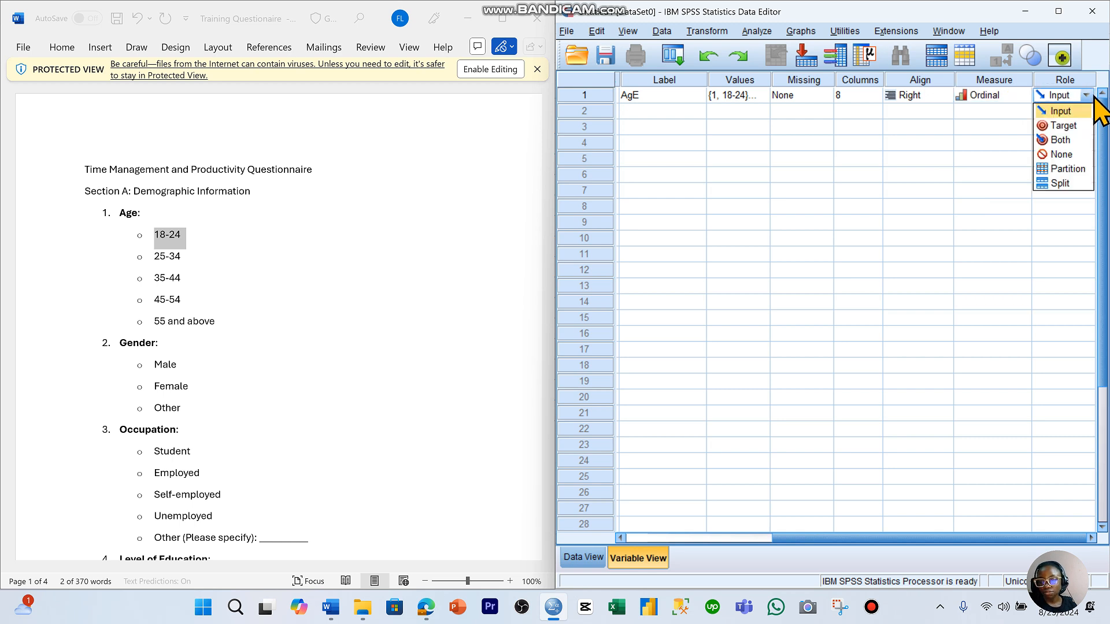
{"action": "left_click", "coordinate": [1092, 97]}
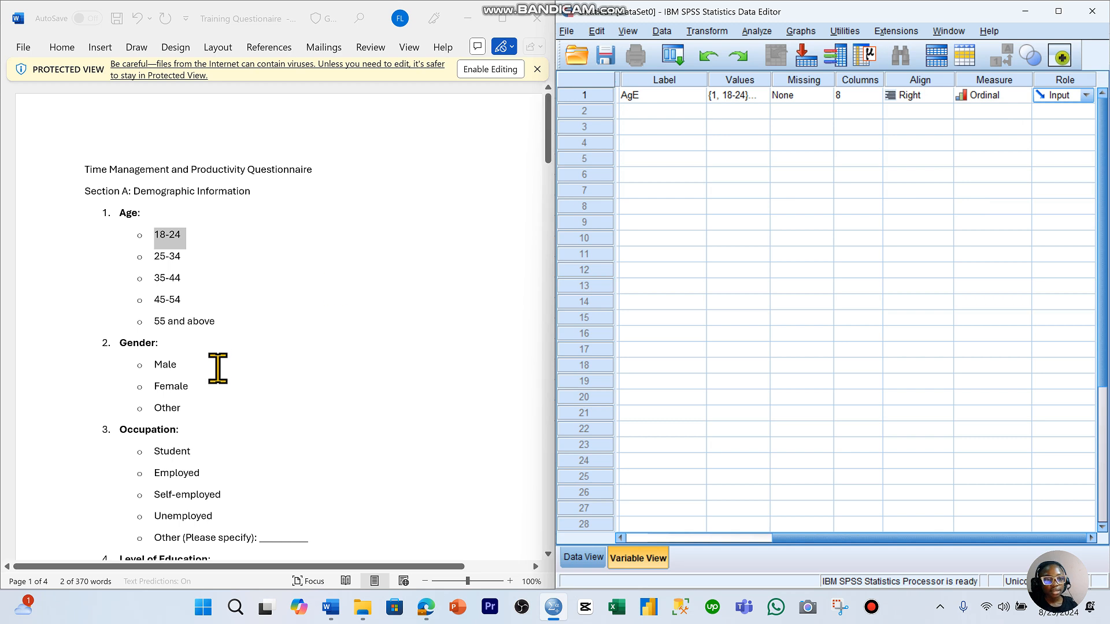
Create the second variable below A1 and name it A2 for the questionnaire's Gender item
{"action": "left_click", "coordinate": [665, 112]}
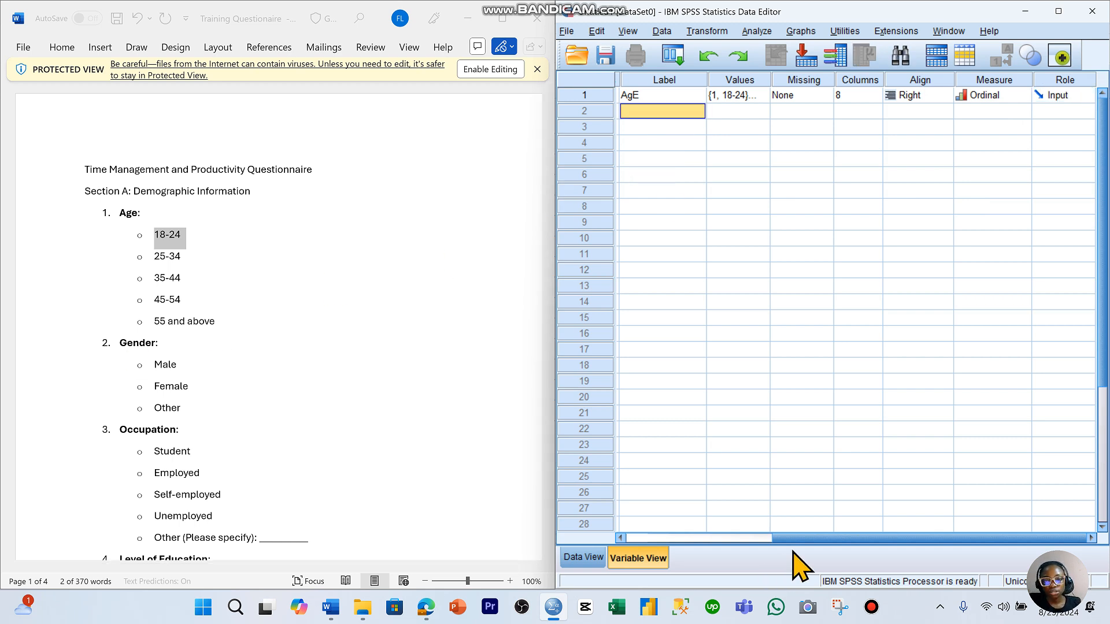
{"action": "left_click_drag", "start_coordinate": [800, 538], "coordinate": [692, 539]}
{"action": "left_click", "coordinate": [692, 539]}
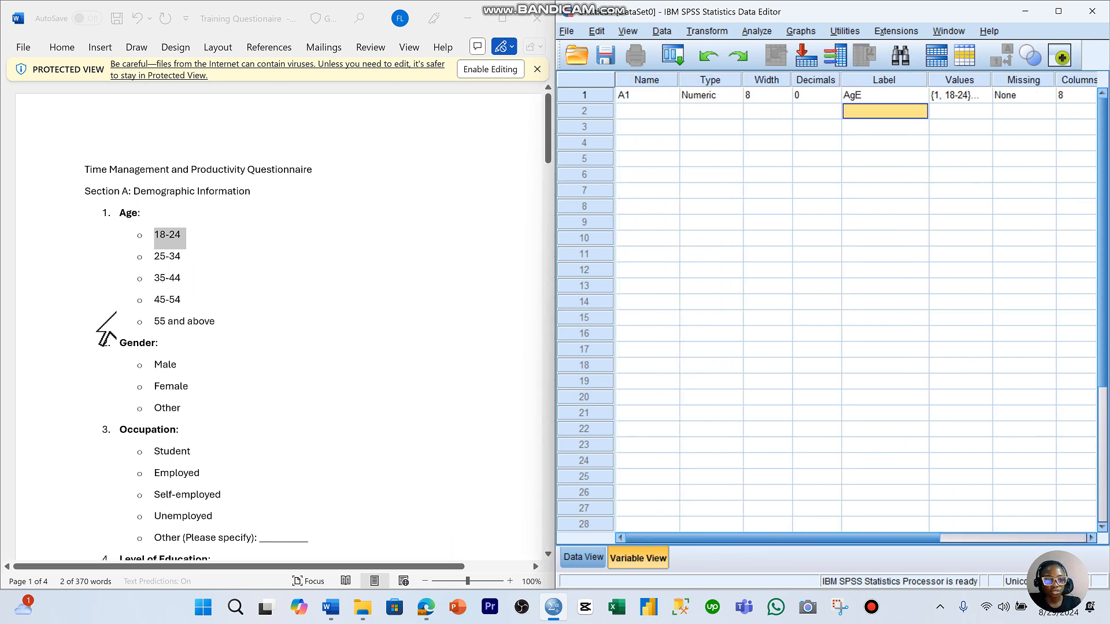
{"action": "left_click", "coordinate": [647, 111]}
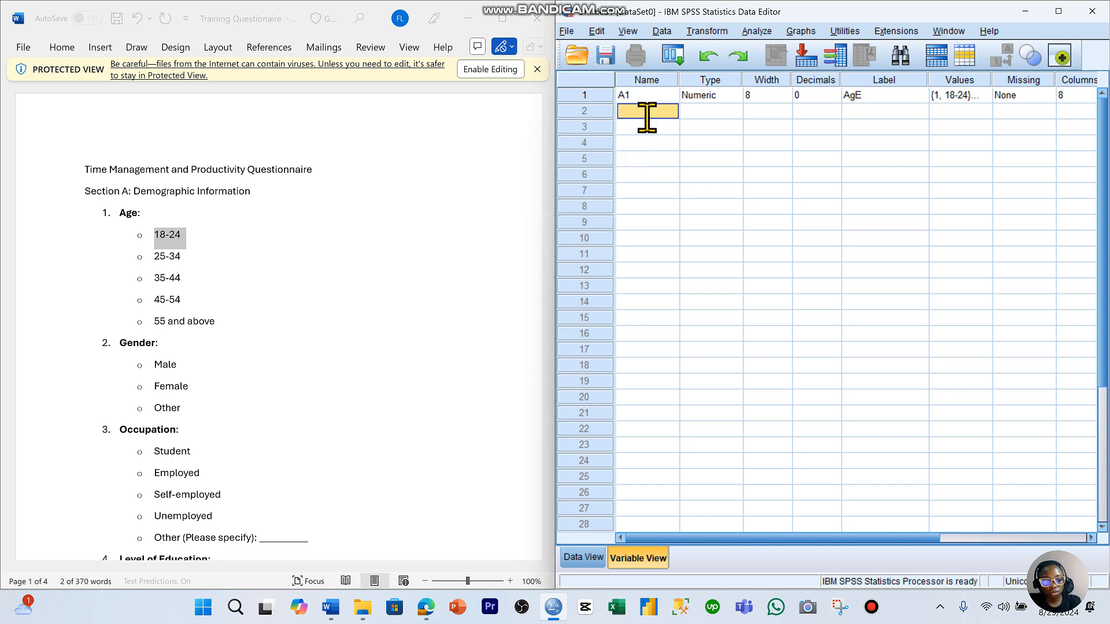
{"action": "key", "text": "Caps_Lock"}
{"action": "type", "text": "A2"}
{"action": "key", "text": "Tab"}
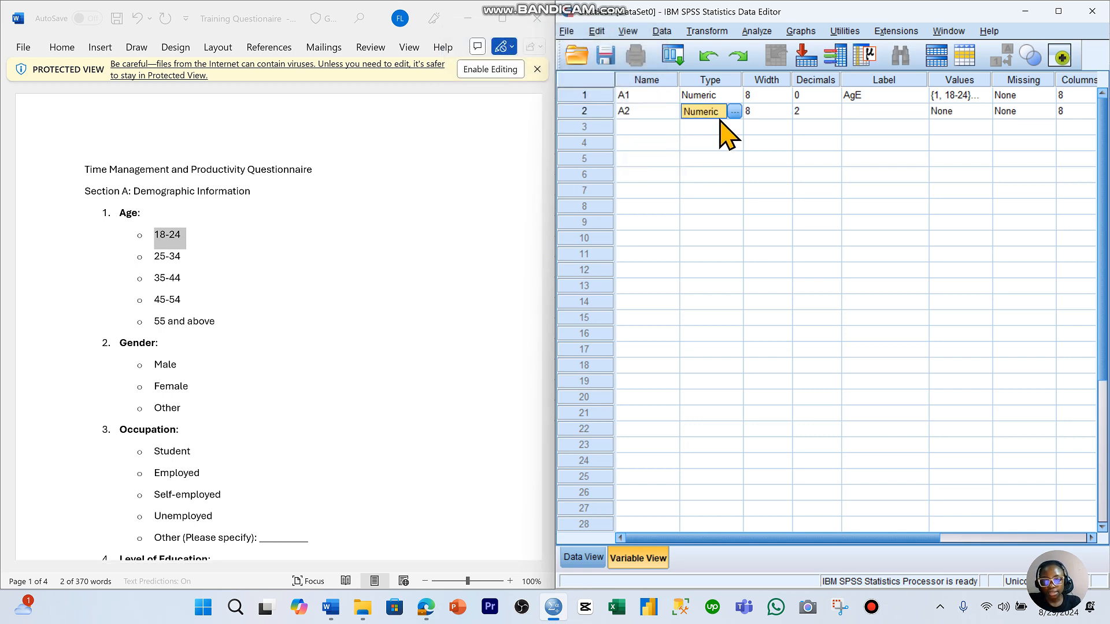
Set the decimals of variable A2 to 0 and enter Gender as its label
{"action": "left_click", "coordinate": [749, 111]}
{"action": "left_click", "coordinate": [808, 113]}
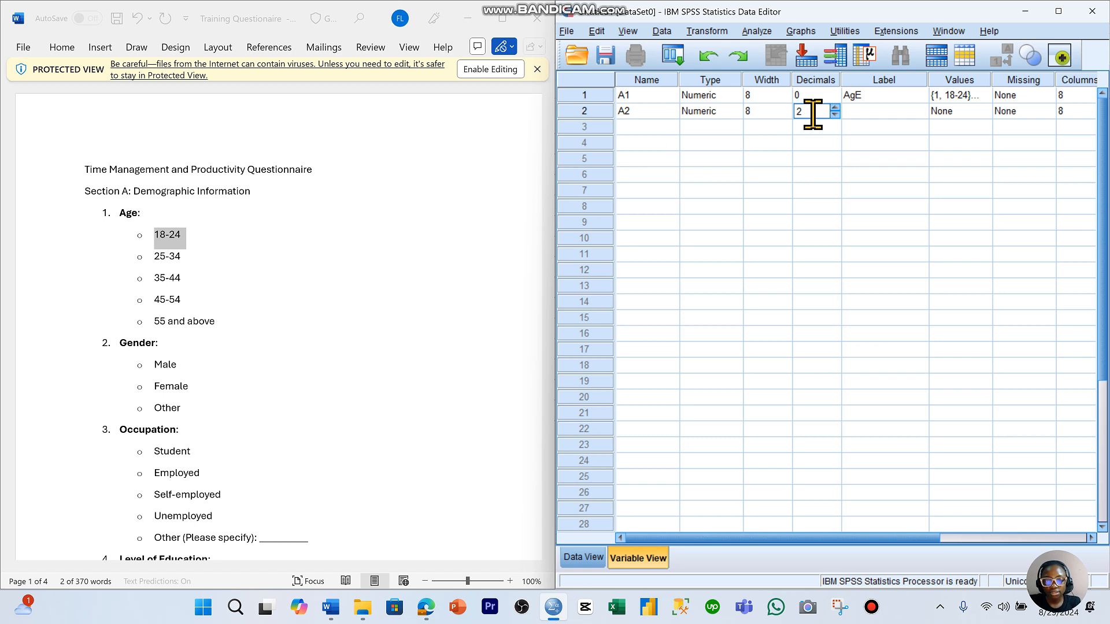
{"action": "type", "text": "0"}
{"action": "key", "text": "Tab"}
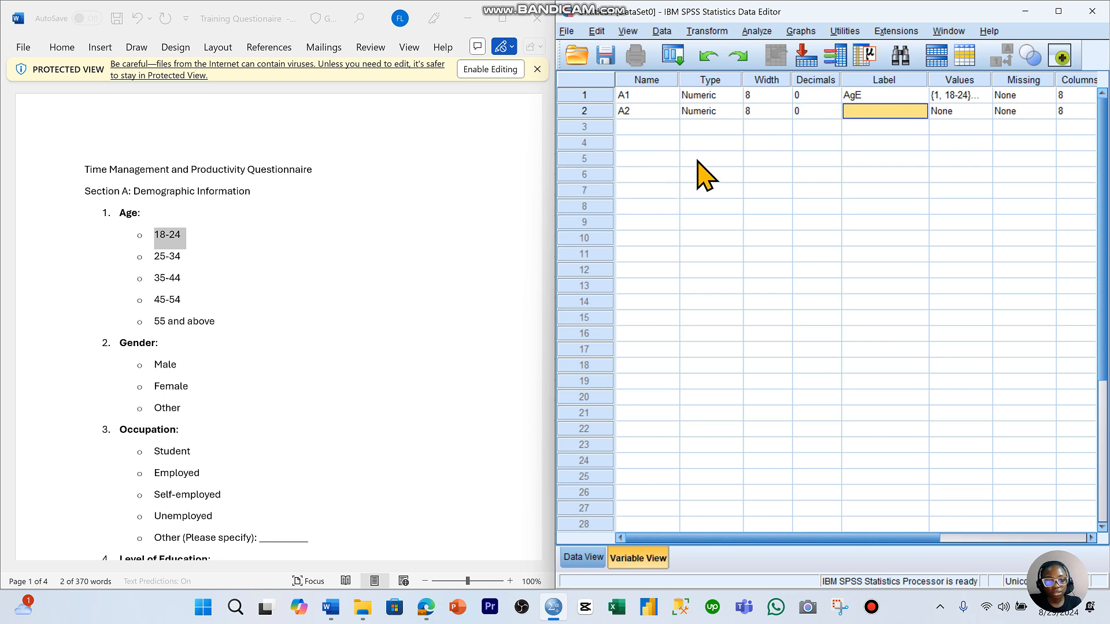
{"action": "type", "text": "G"}
{"action": "key", "text": "Caps_Lock"}
{"action": "type", "text": "ender"}
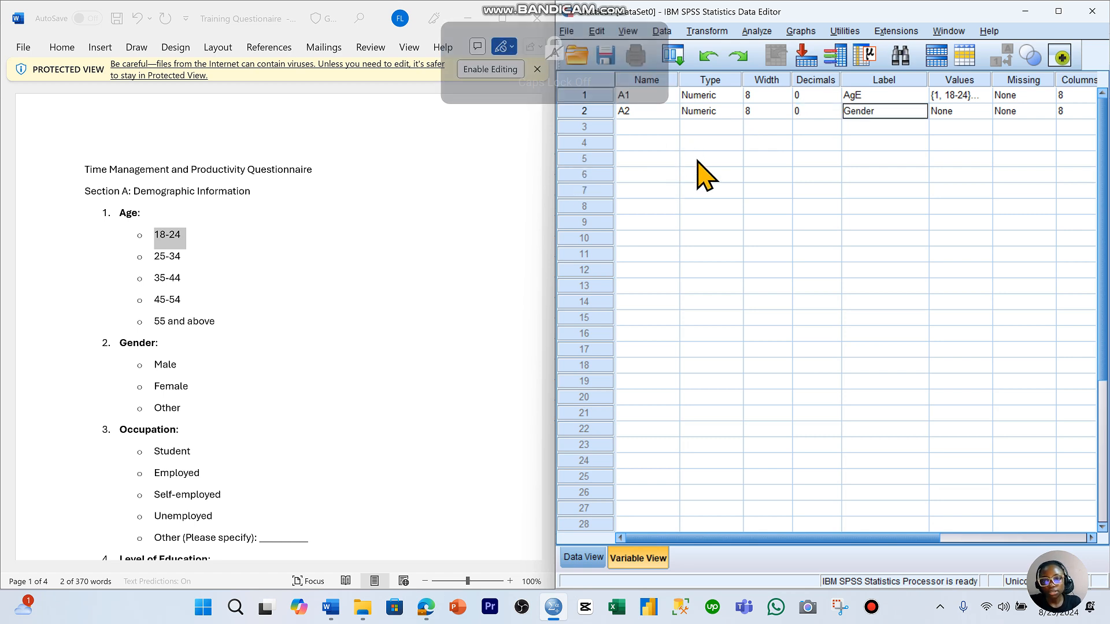
{"action": "key", "text": "Tab"}
Add the value labels 1 = Male and 2 = Female to variable A2
{"action": "left_click", "coordinate": [983, 112]}
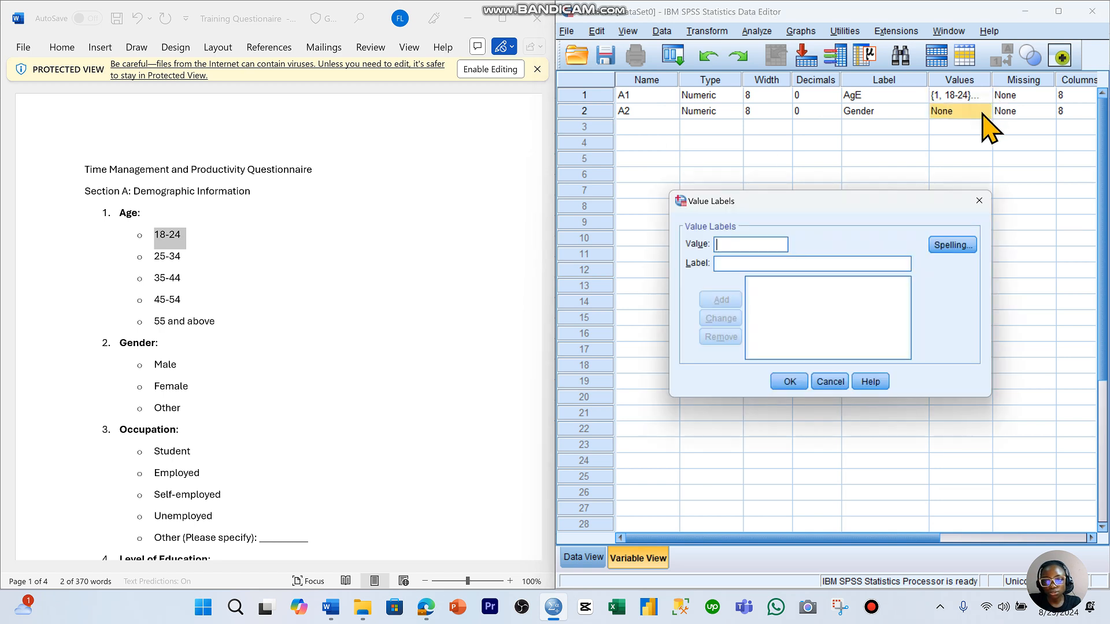
{"action": "key", "text": "Tab"}
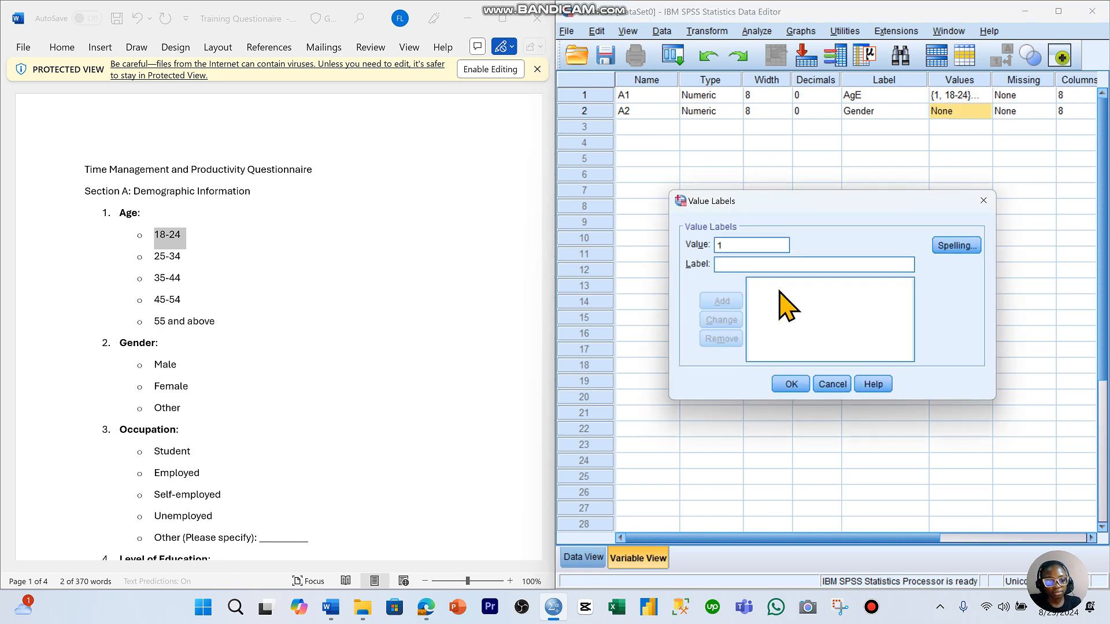
{"action": "key", "text": "Caps_Lock"}
{"action": "type", "text": "Male"}
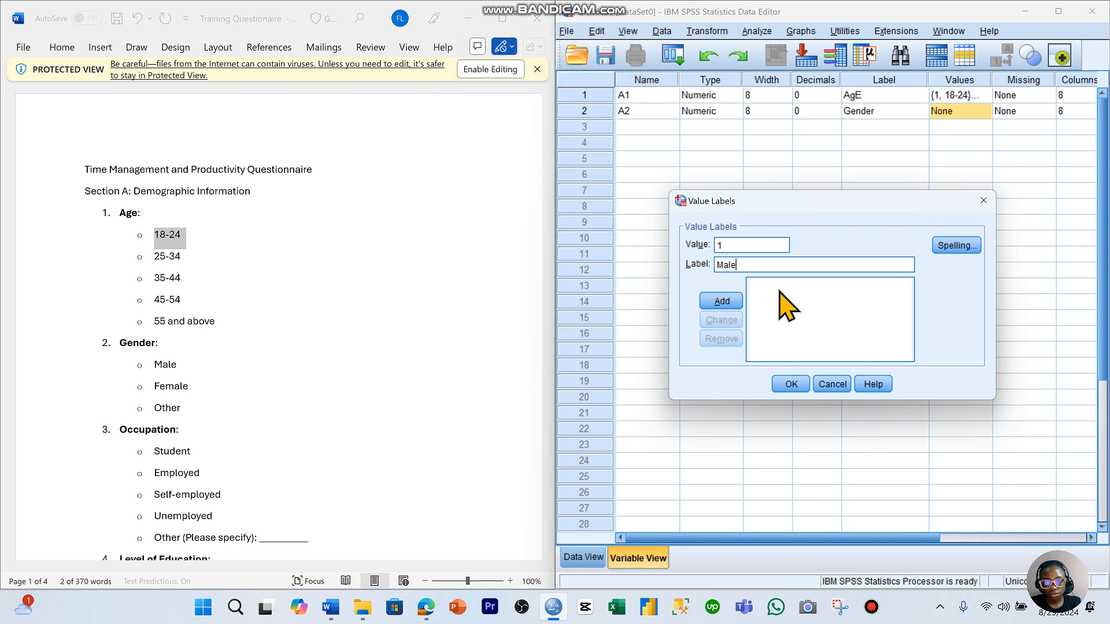
{"action": "key", "text": "Return"}
{"action": "key", "text": "Caps_Lock"}
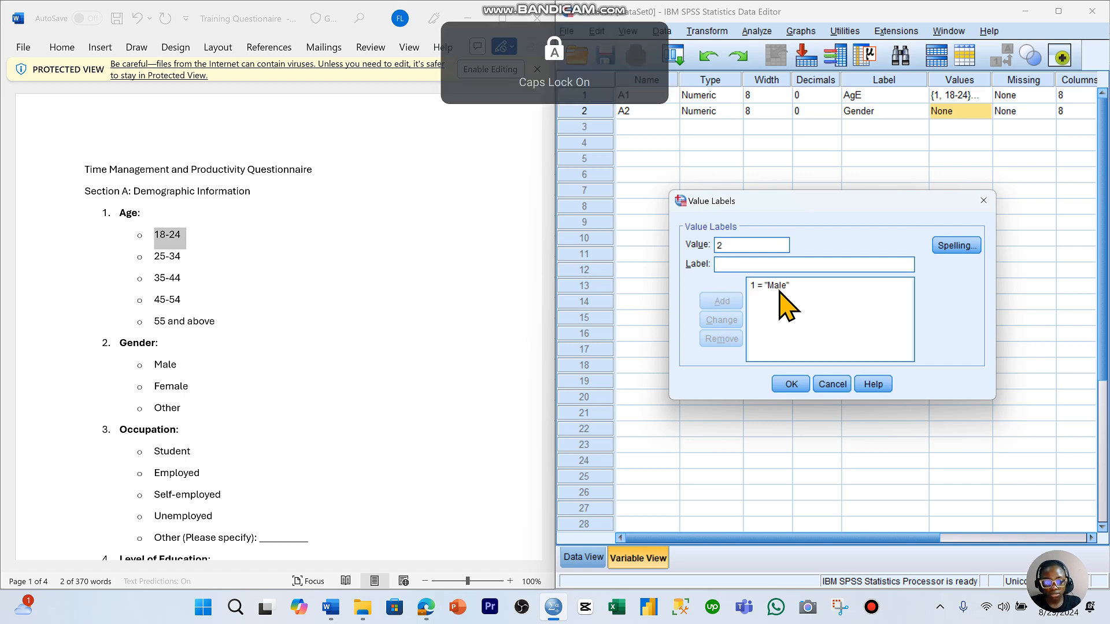
{"action": "type", "text": "Female"}
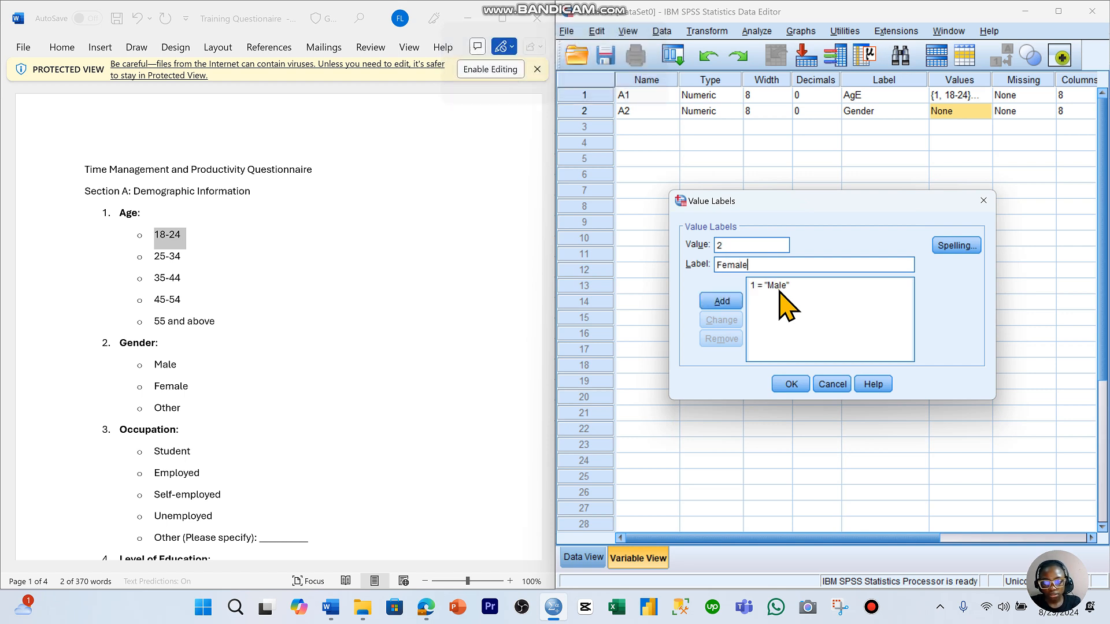
{"action": "key", "text": "Return"}
Add the value label 3 = Others to variable A2 and apply its value labels
{"action": "type", "text": "3"}
{"action": "key", "text": "Caps_Lock"}
{"action": "type", "text": "O"}
{"action": "key", "text": "Caps_Lock"}
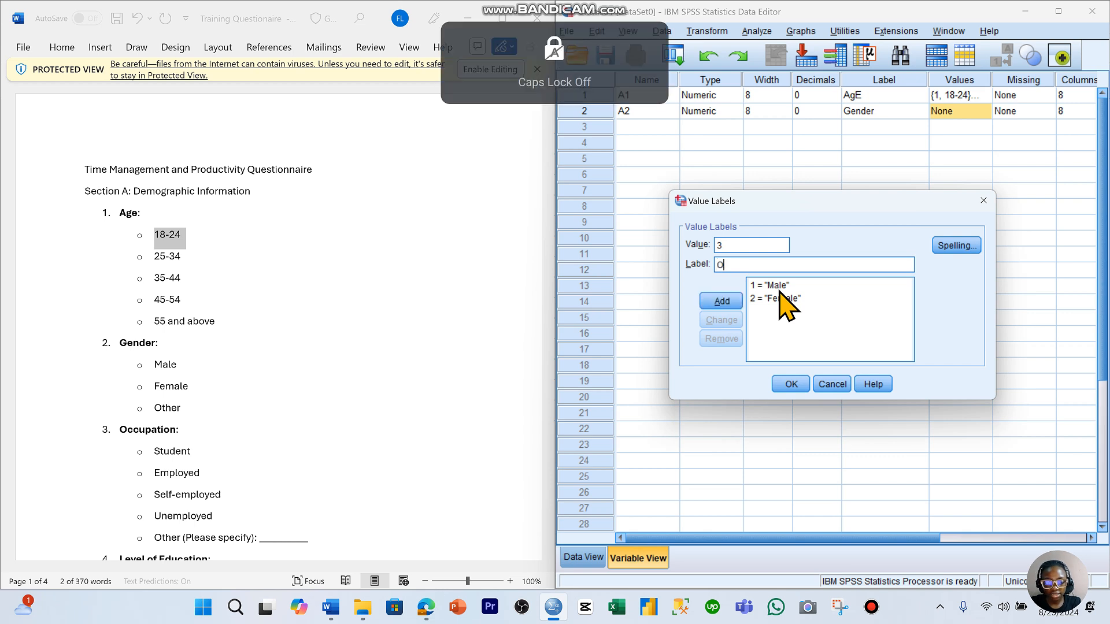
{"action": "type", "text": "thers"}
{"action": "key", "text": "Return"}
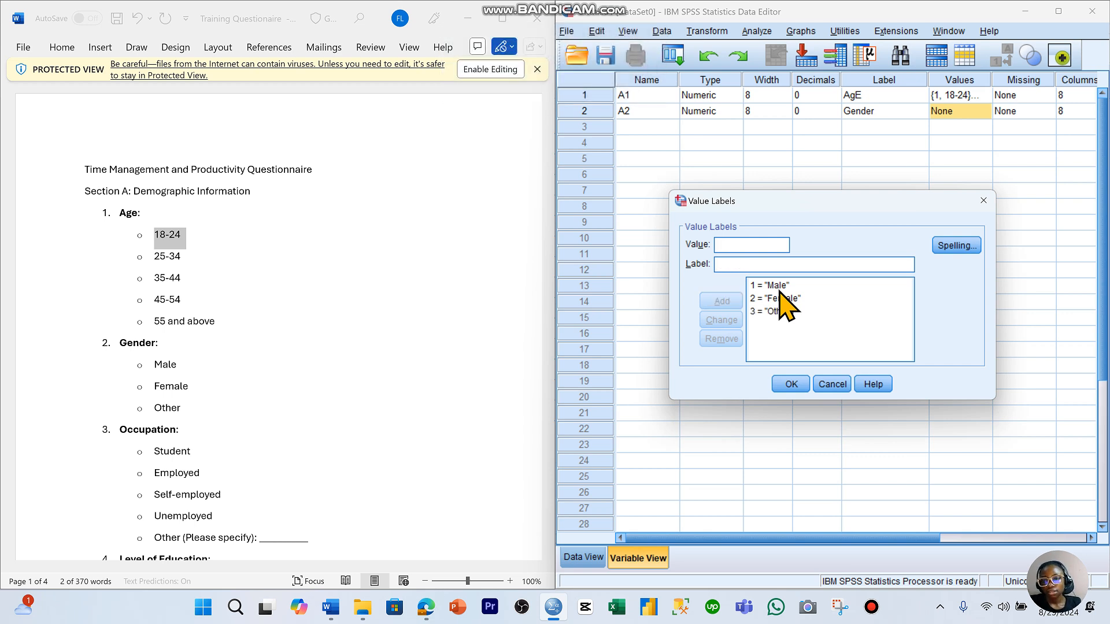
{"action": "left_click", "coordinate": [791, 383]}
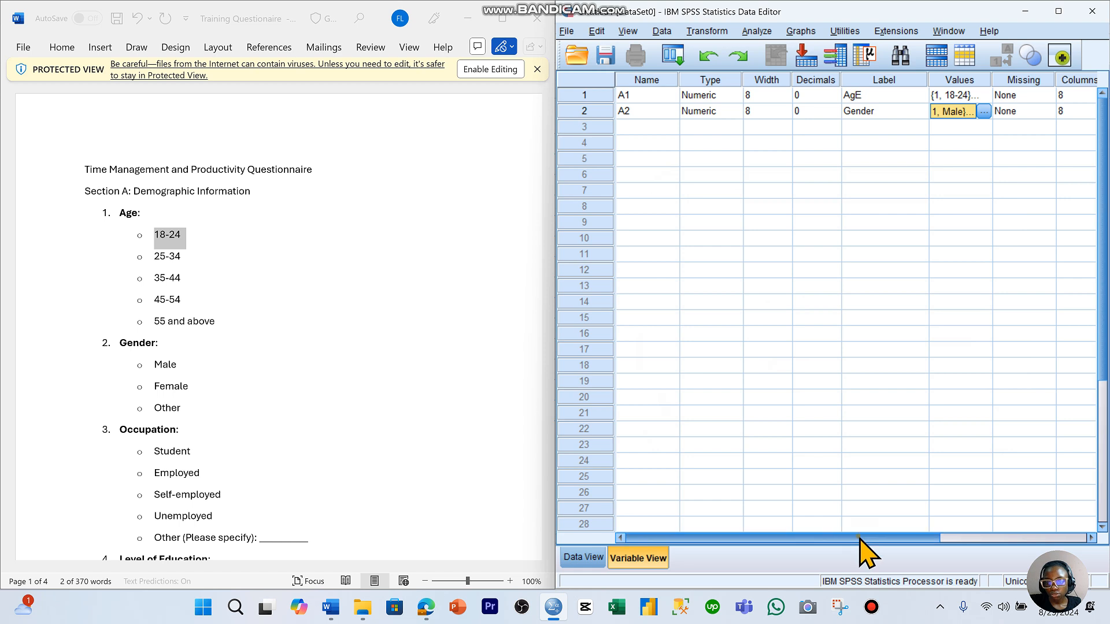
Set the measurement level of variable A2 to Nominal
{"action": "left_click_drag", "start_coordinate": [859, 539], "coordinate": [966, 538]}
{"action": "left_click", "coordinate": [1078, 112]}
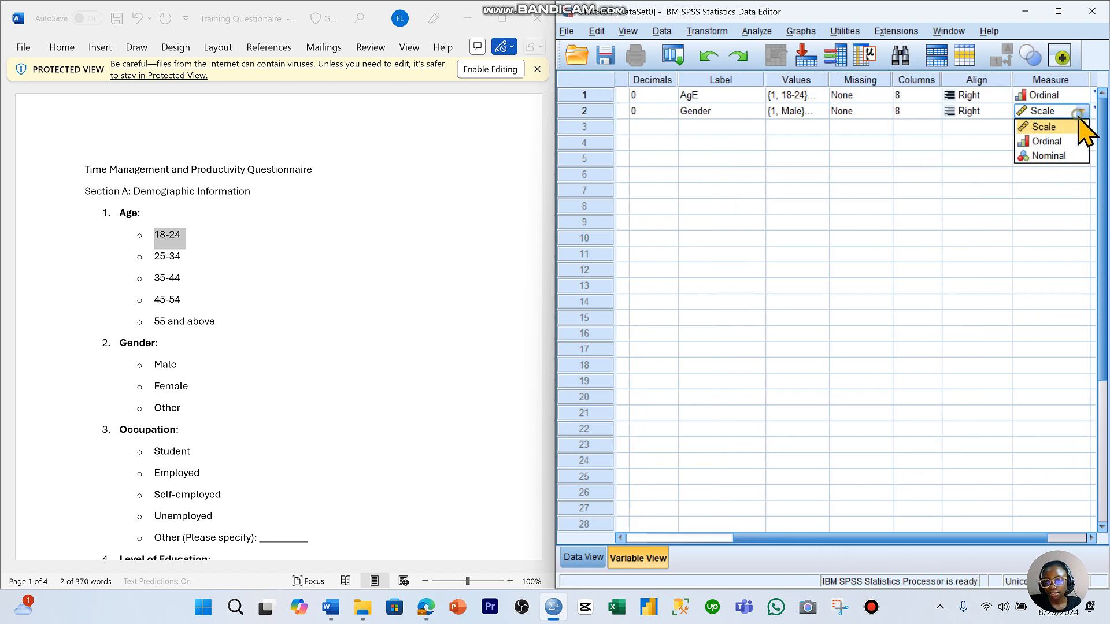
{"action": "left_click", "coordinate": [1075, 156]}
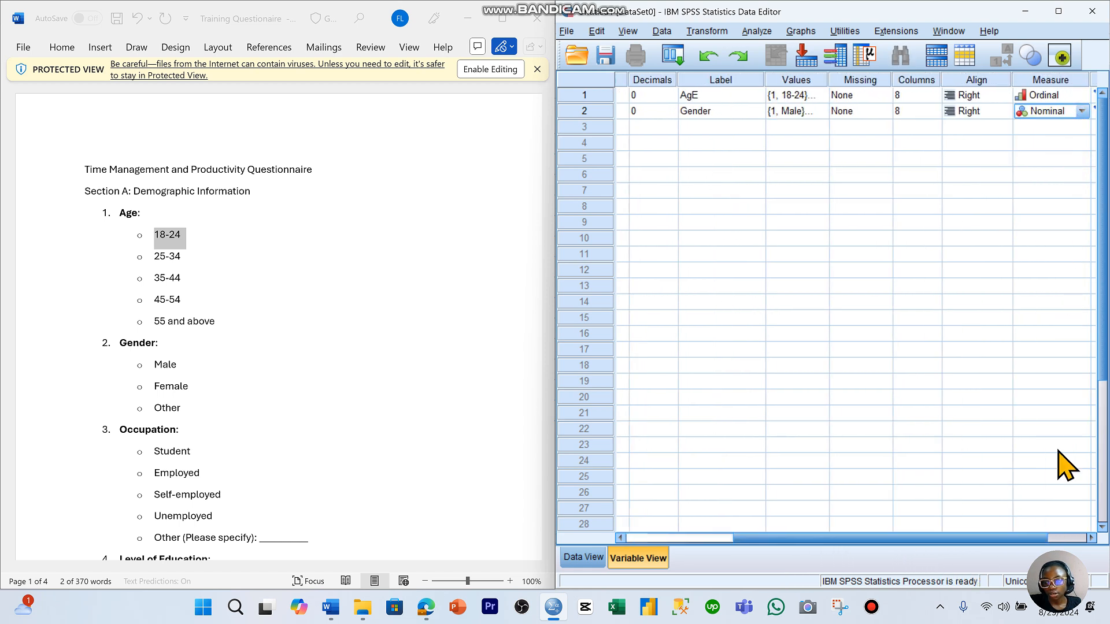
Examine the questionnaire from the remaining demographic questions to the Section B: Knowledge table, with the document zoomed out to 80%
{"action": "left_click_drag", "start_coordinate": [1052, 566], "coordinate": [390, 161]}
{"action": "left_click_drag", "start_coordinate": [924, 539], "coordinate": [508, 523]}
{"action": "scroll", "coordinate": [361, 445], "scroll_direction": "down", "scroll_amount": 2}
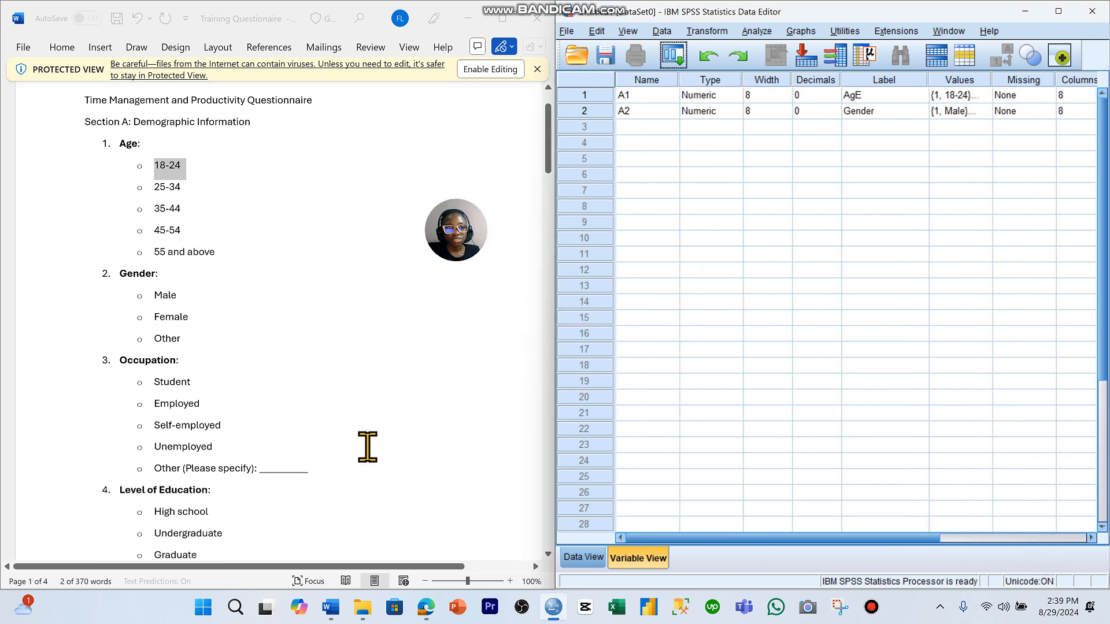
{"action": "scroll", "coordinate": [252, 389], "scroll_direction": "down", "scroll_amount": 7}
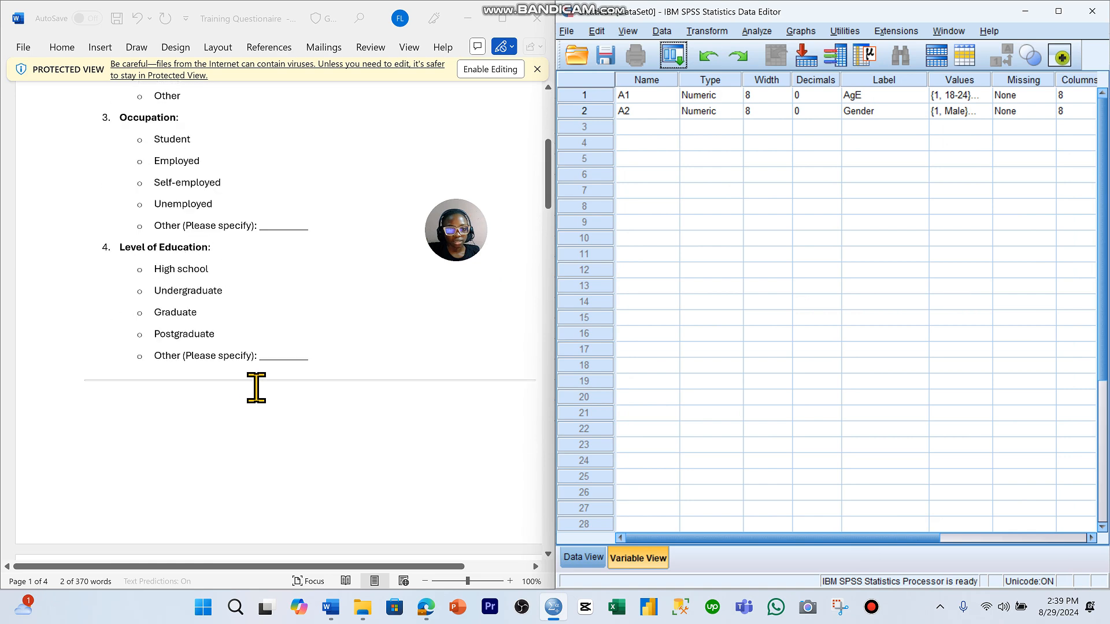
{"action": "scroll", "coordinate": [261, 367], "scroll_direction": "down", "scroll_amount": 4}
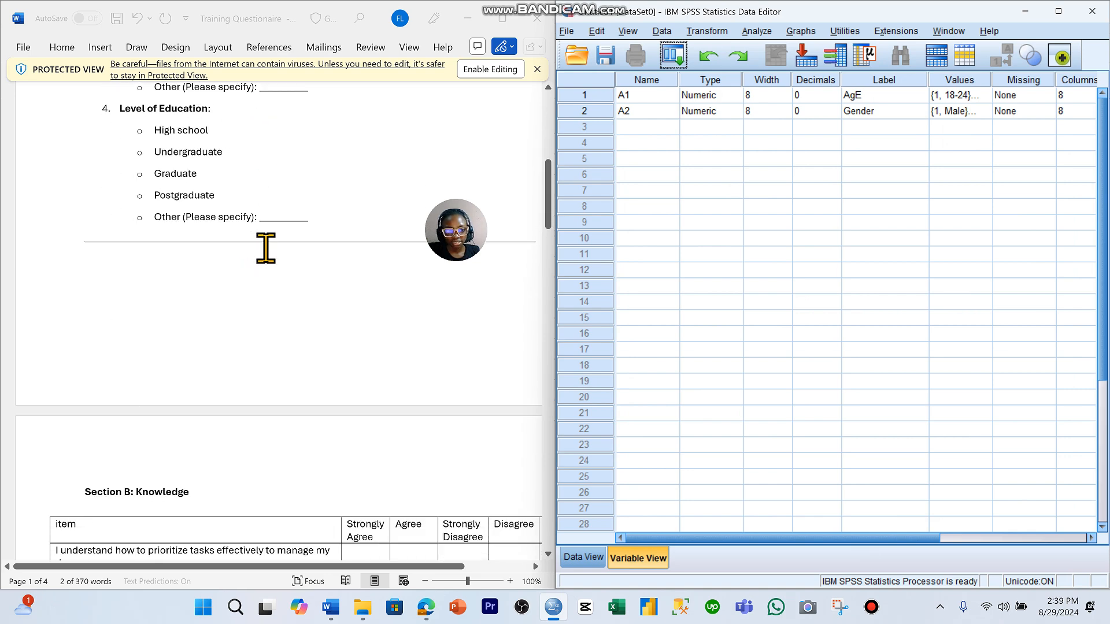
{"action": "scroll", "coordinate": [266, 248], "scroll_direction": "down", "scroll_amount": 5}
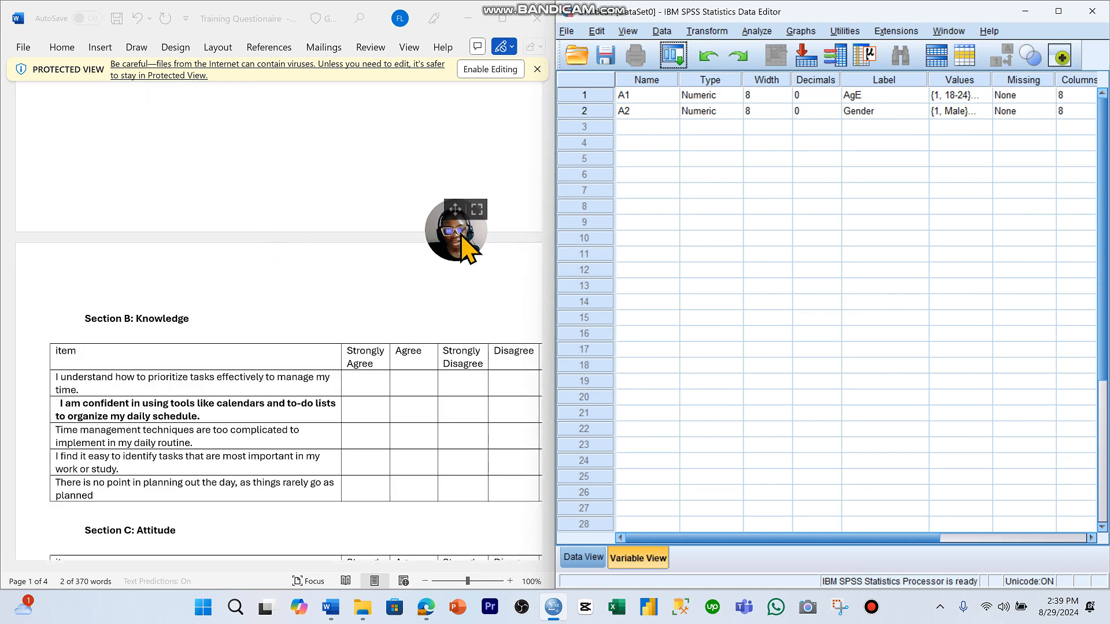
{"action": "scroll", "coordinate": [508, 194], "scroll_direction": "down", "scroll_amount": 2}
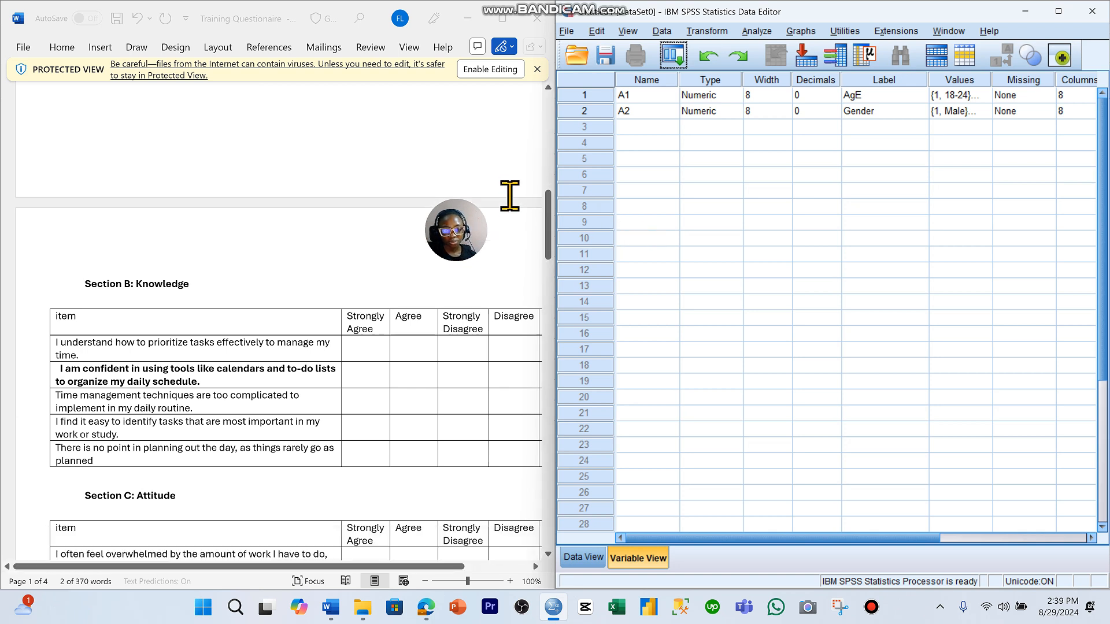
{"action": "mouse_move", "coordinate": [438, 596]}
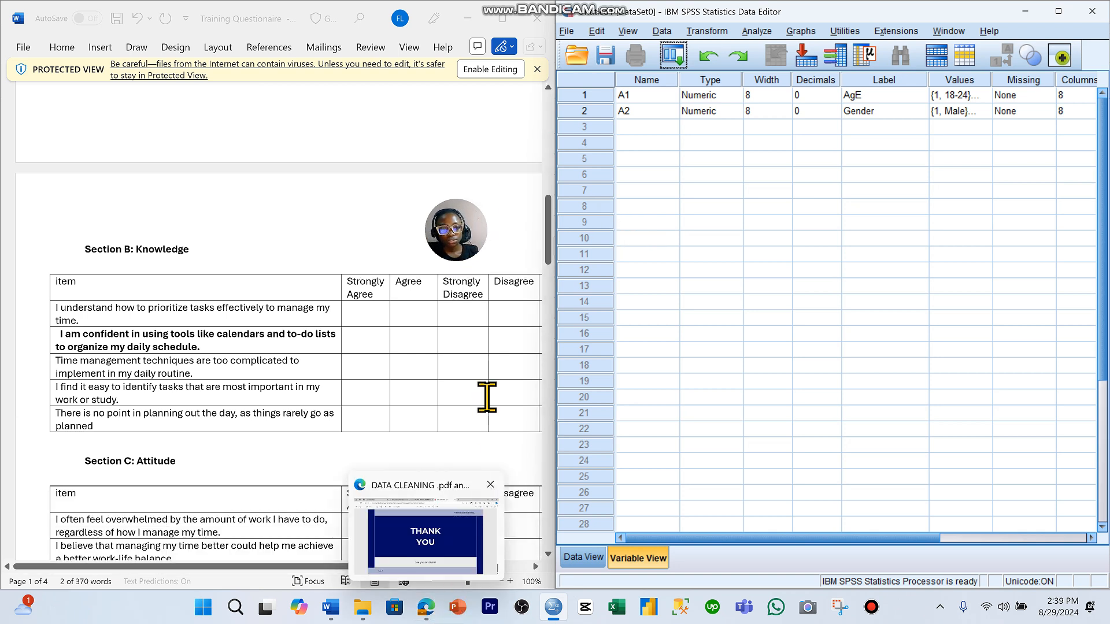
{"action": "left_click", "coordinate": [423, 582]}
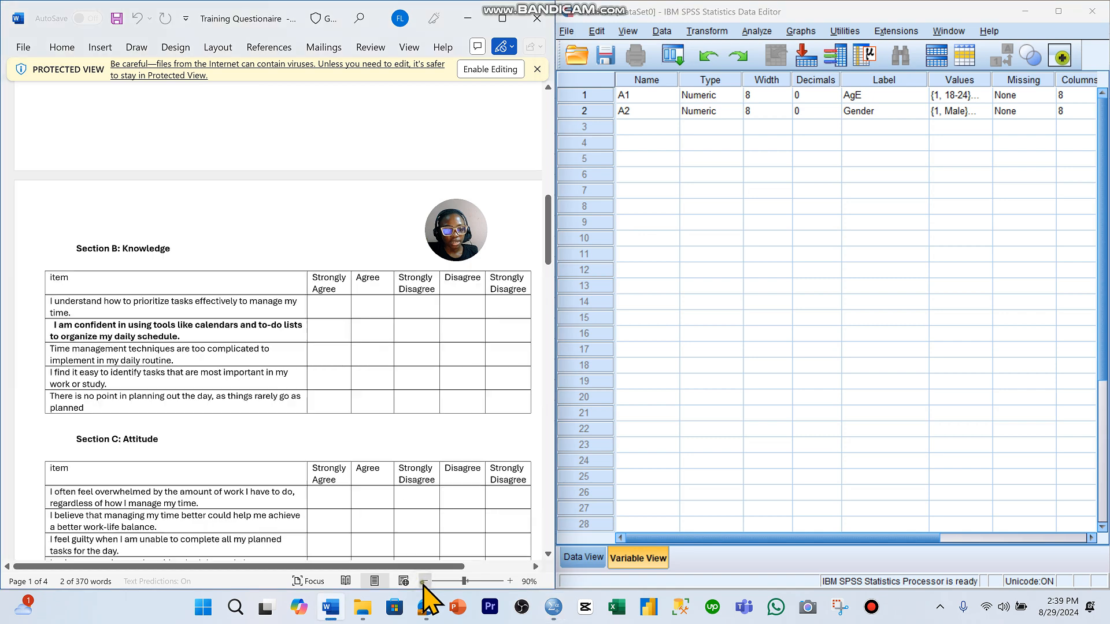
{"action": "left_click", "coordinate": [424, 581]}
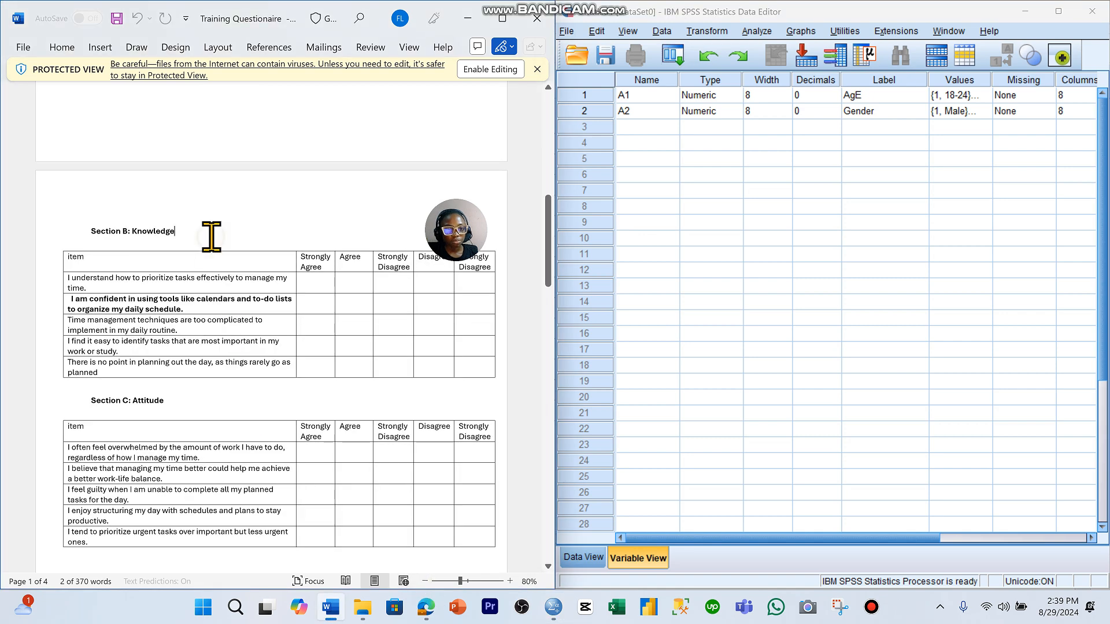
Create a third variable for the first Section B item and name it B1 with a capital B
{"action": "left_click", "coordinate": [633, 128]}
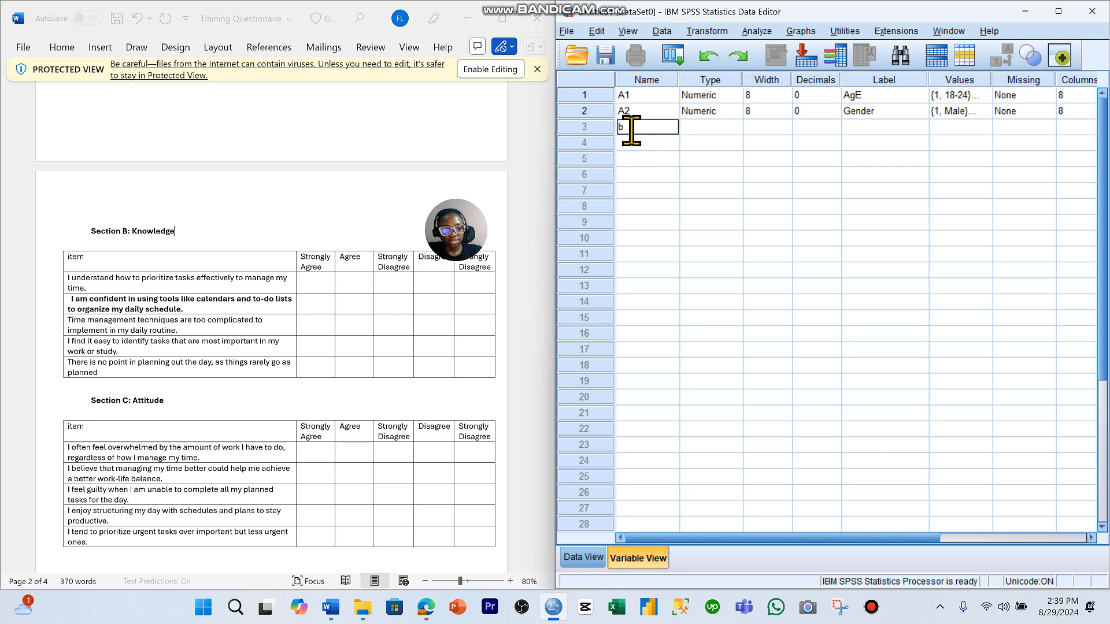
{"action": "type", "text": "b1"}
{"action": "left_click", "coordinate": [639, 129]}
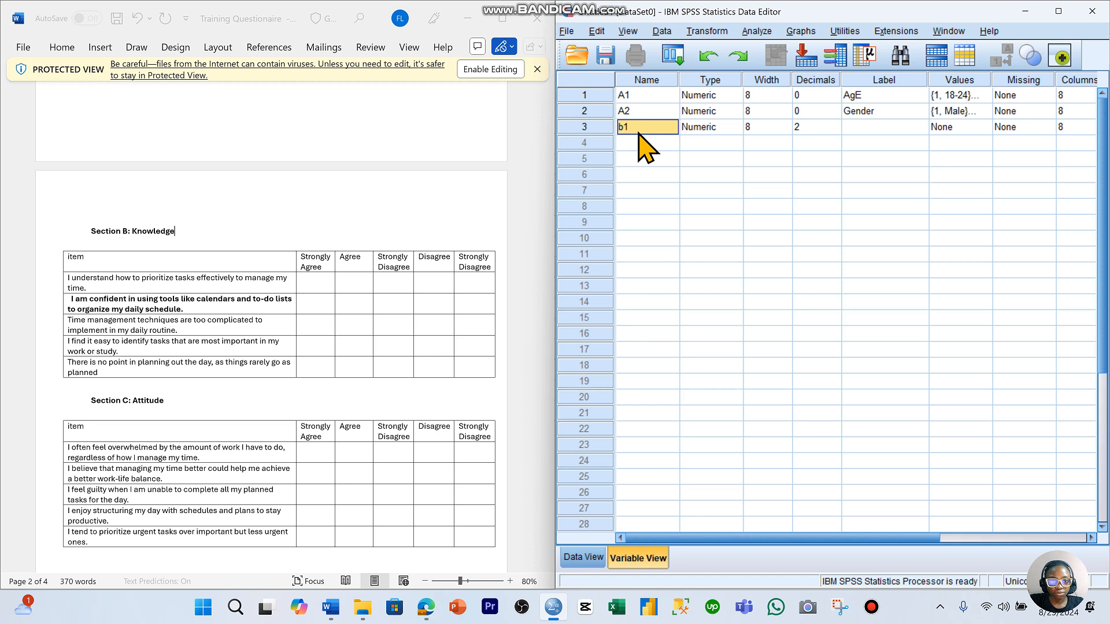
{"action": "double_click", "coordinate": [653, 127]}
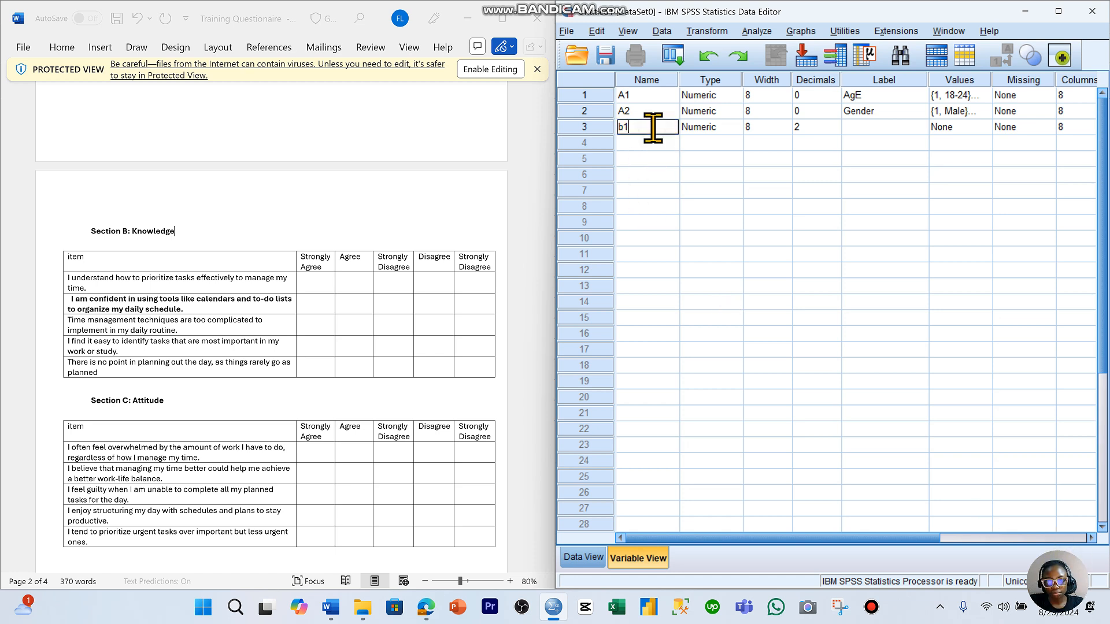
{"action": "double_click", "coordinate": [635, 122]}
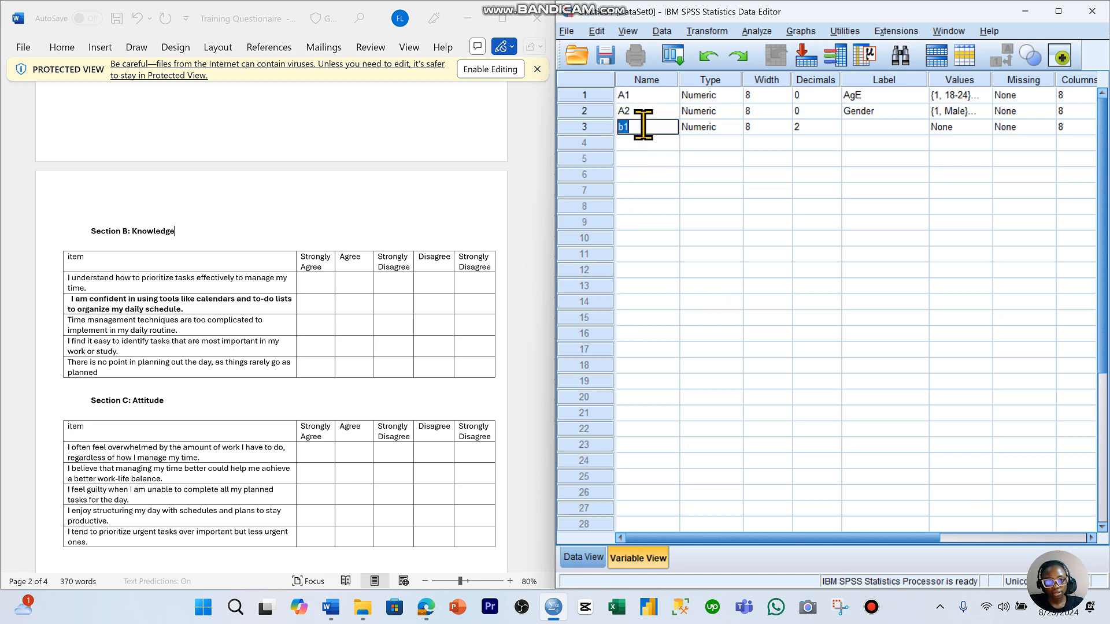
{"action": "key", "text": "Caps_Lock"}
{"action": "type", "text": "B1"}
{"action": "key", "text": "Tab"}
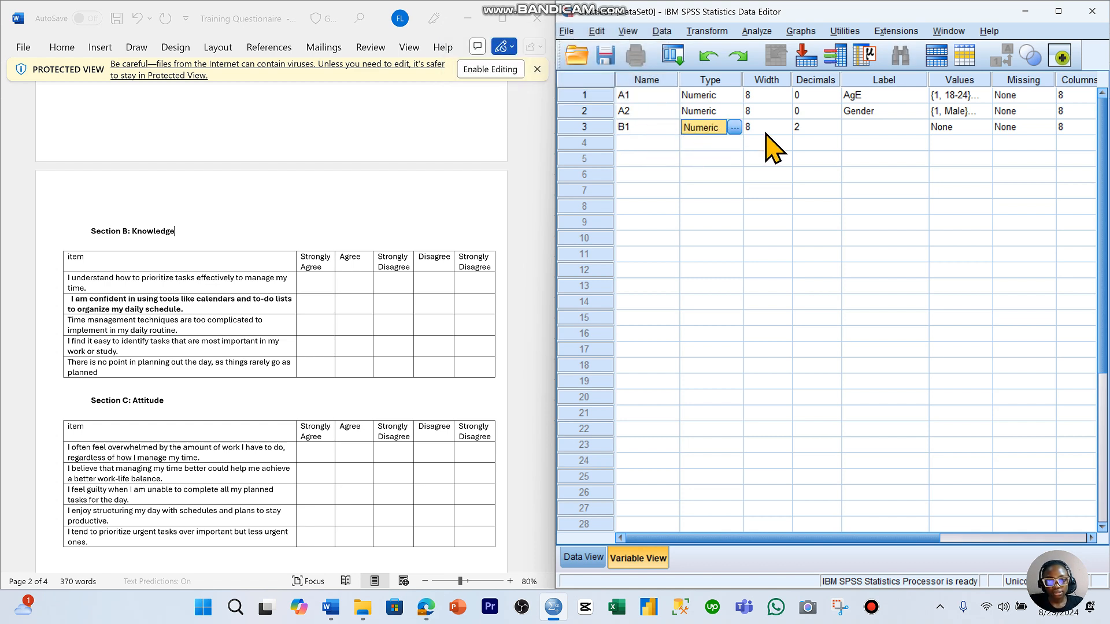
Set the decimals of variable B1 to 0 and copy "I understand how to prioritize tasks effectively to manage my time." from the questionnaire as its label
{"action": "key", "text": "Tab"}
{"action": "left_click", "coordinate": [820, 127]}
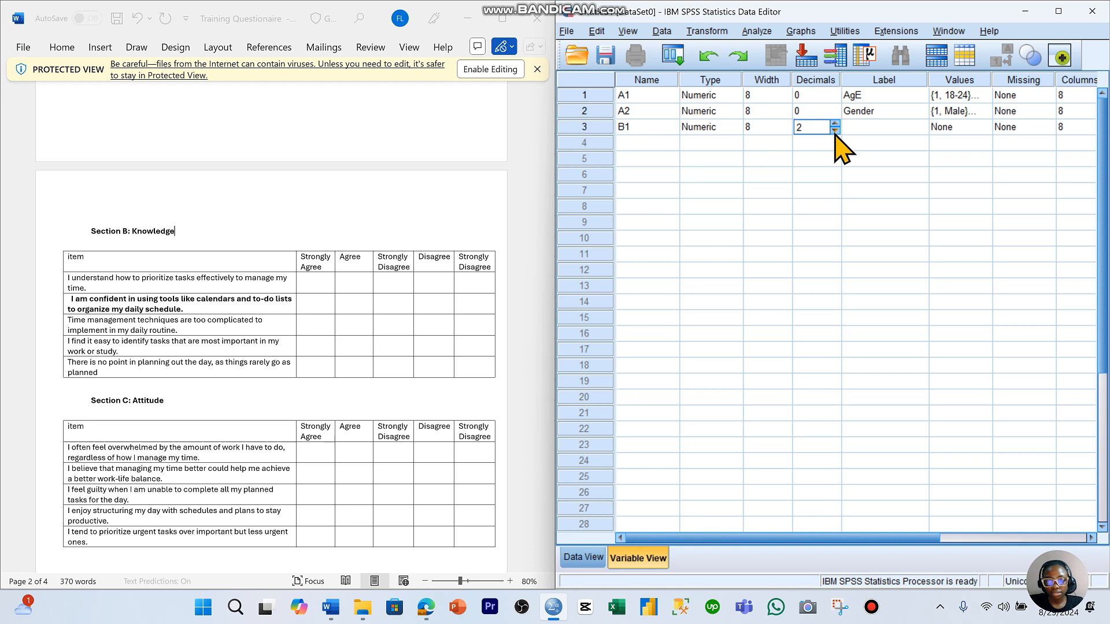
{"action": "type", "text": "00"}
{"action": "key", "text": "Tab"}
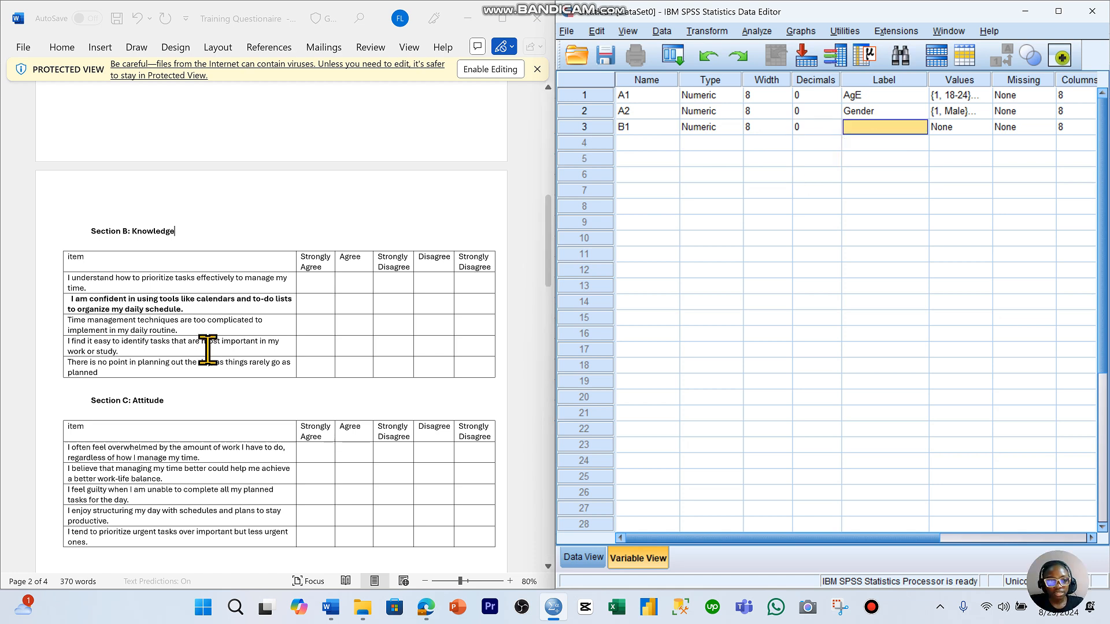
{"action": "left_click", "coordinate": [161, 309]}
{"action": "left_click_drag", "start_coordinate": [101, 288], "coordinate": [62, 276]}
{"action": "key", "text": "ctrl+c"}
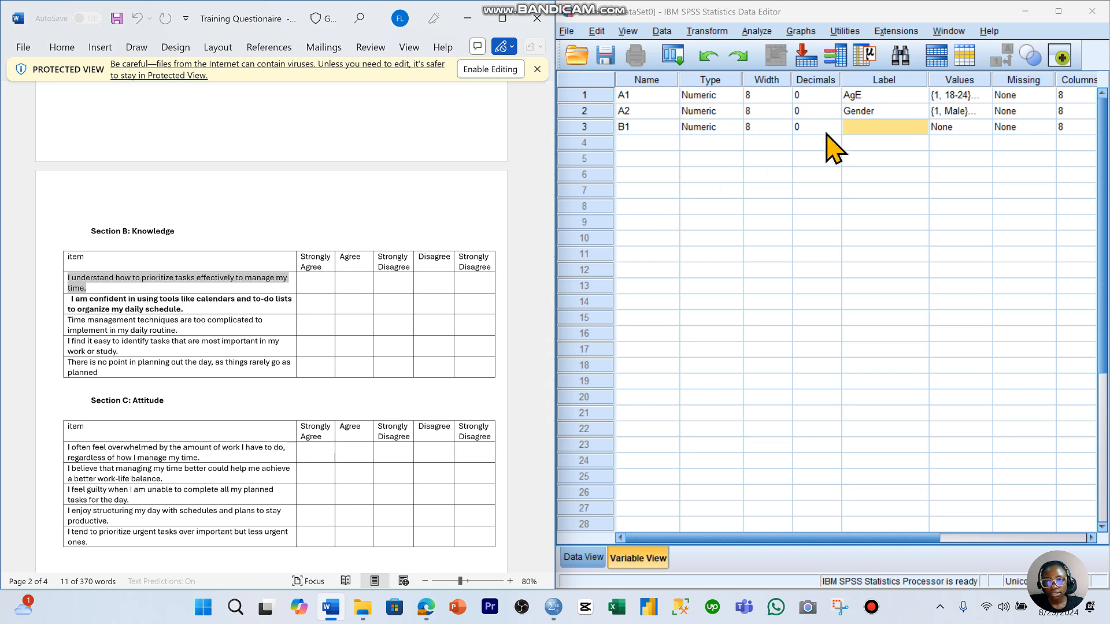
{"action": "left_click", "coordinate": [851, 134]}
{"action": "key", "text": "ctrl+v"}
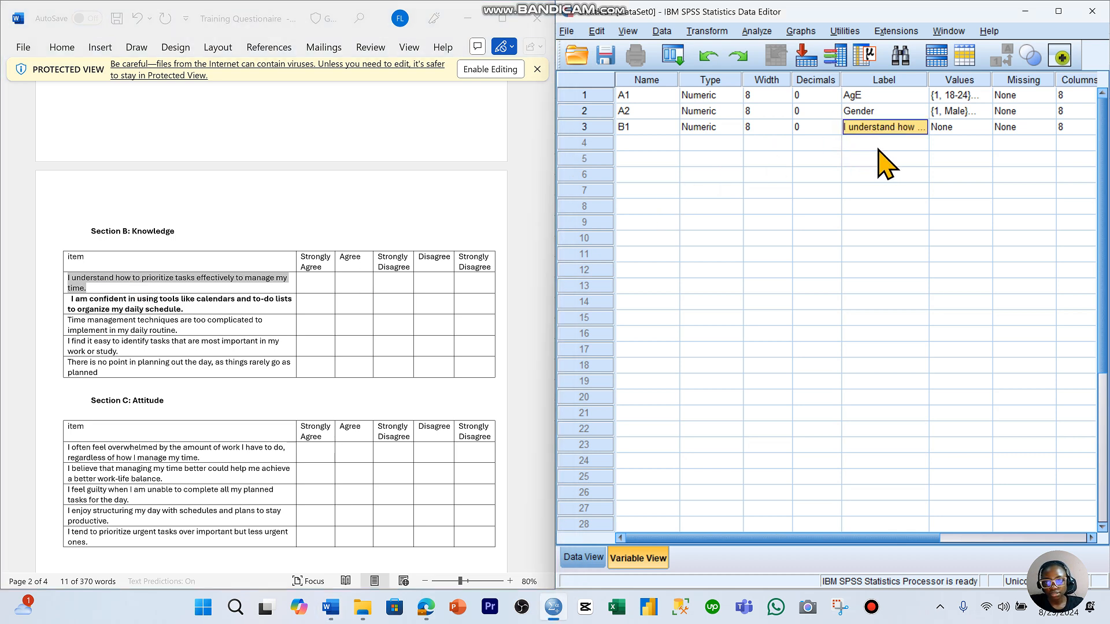
Open the value labels of variable B1 and add 1 = Strongly Agree
{"action": "left_click", "coordinate": [985, 127]}
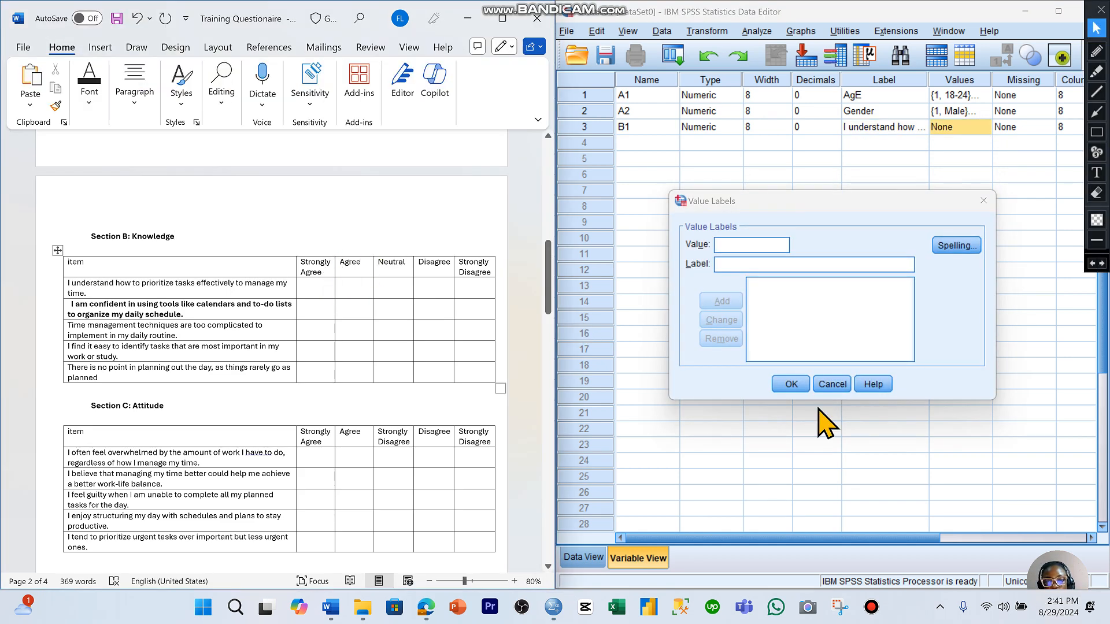
{"action": "mouse_move", "coordinate": [1043, 564]}
{"action": "left_mouse_down"}
{"action": "mouse_move", "coordinate": [953, 470]}
{"action": "mouse_move", "coordinate": [979, 470]}
{"action": "left_mouse_up"}
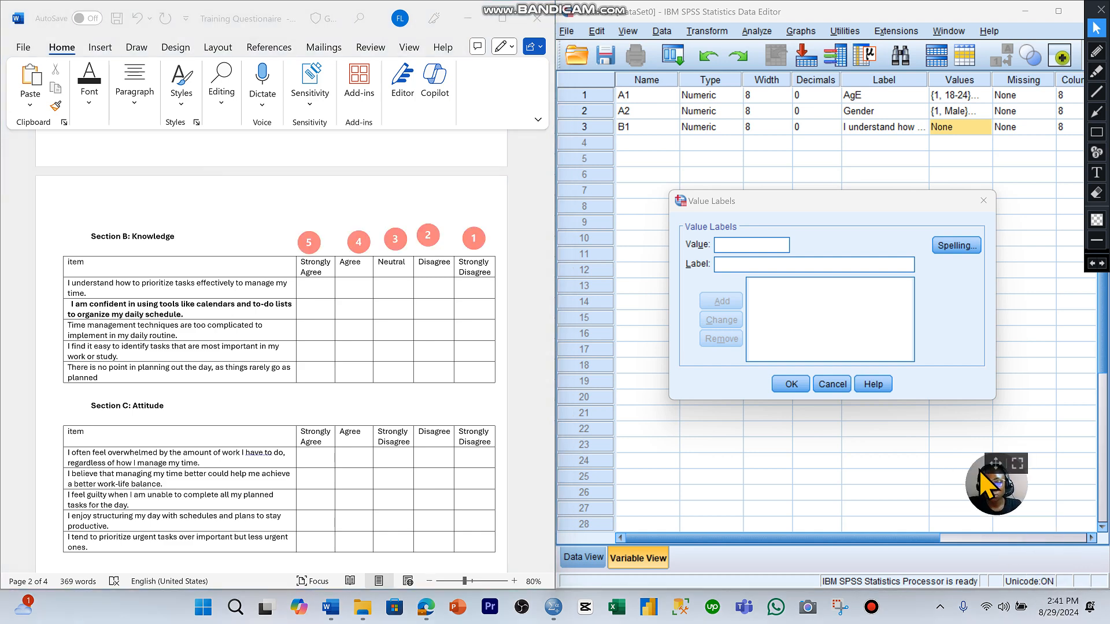
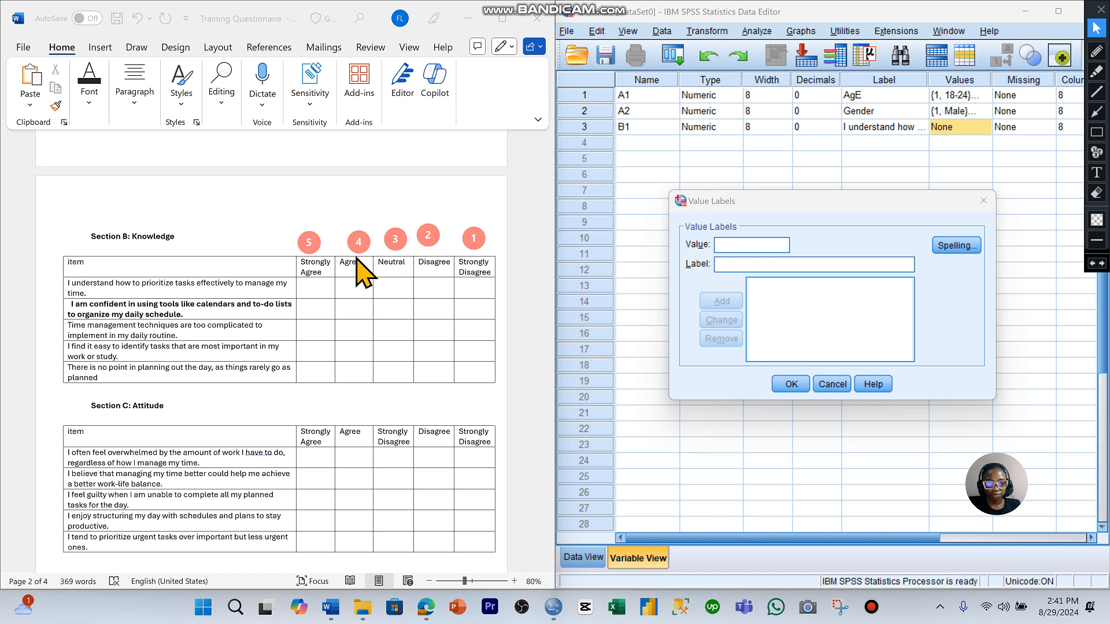
{"action": "left_click", "coordinate": [728, 246]}
{"action": "type", "text": "1"}
{"action": "left_click", "coordinate": [743, 263]}
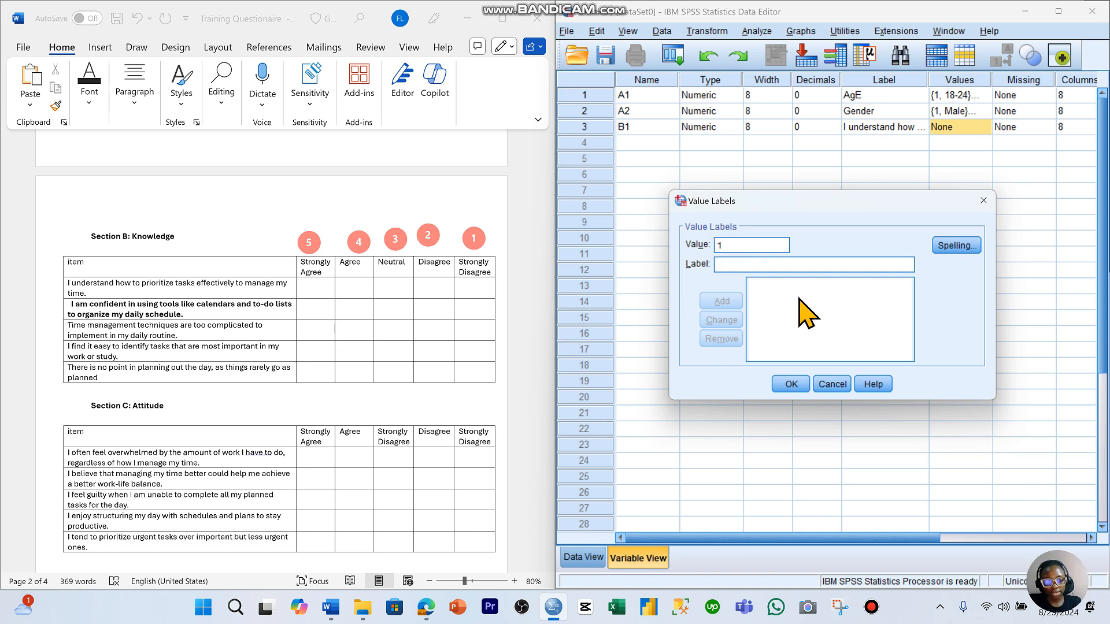
{"action": "key", "text": "Caps_Lock"}
{"action": "type", "text": "Stro"}
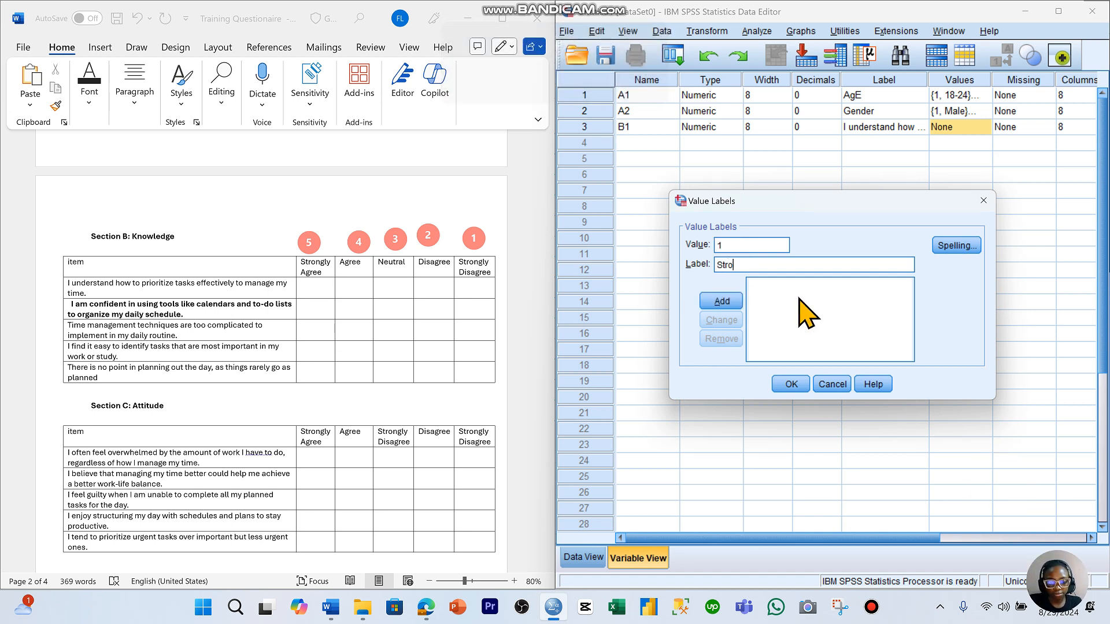
{"action": "type", "text": "ngly"}
{"action": "key", "text": "Caps_Lock"}
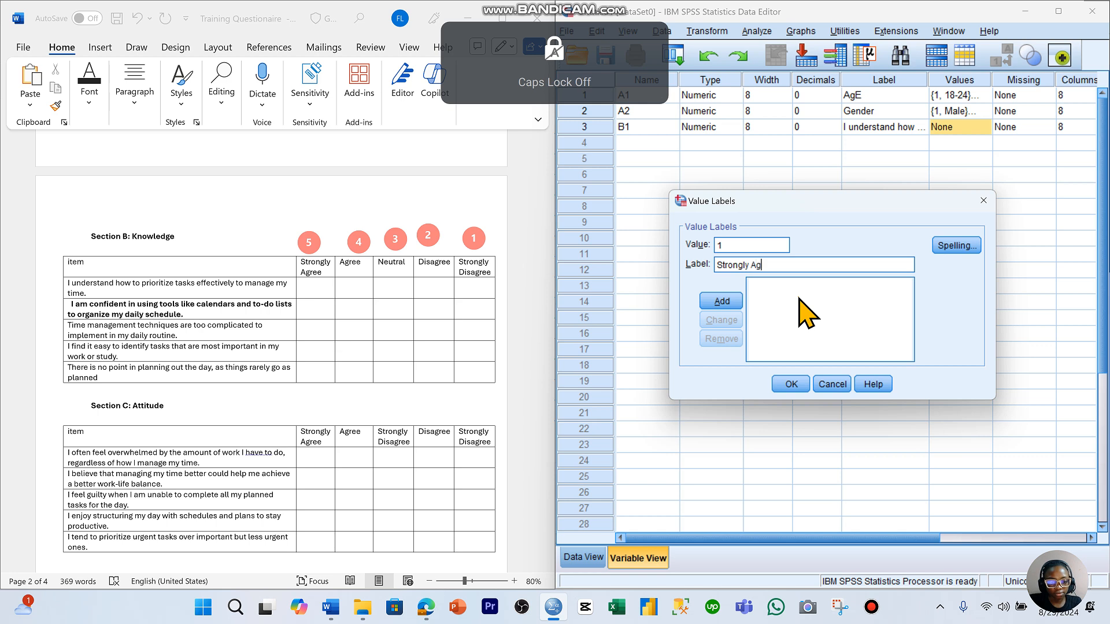
{"action": "key", "text": "Return"}
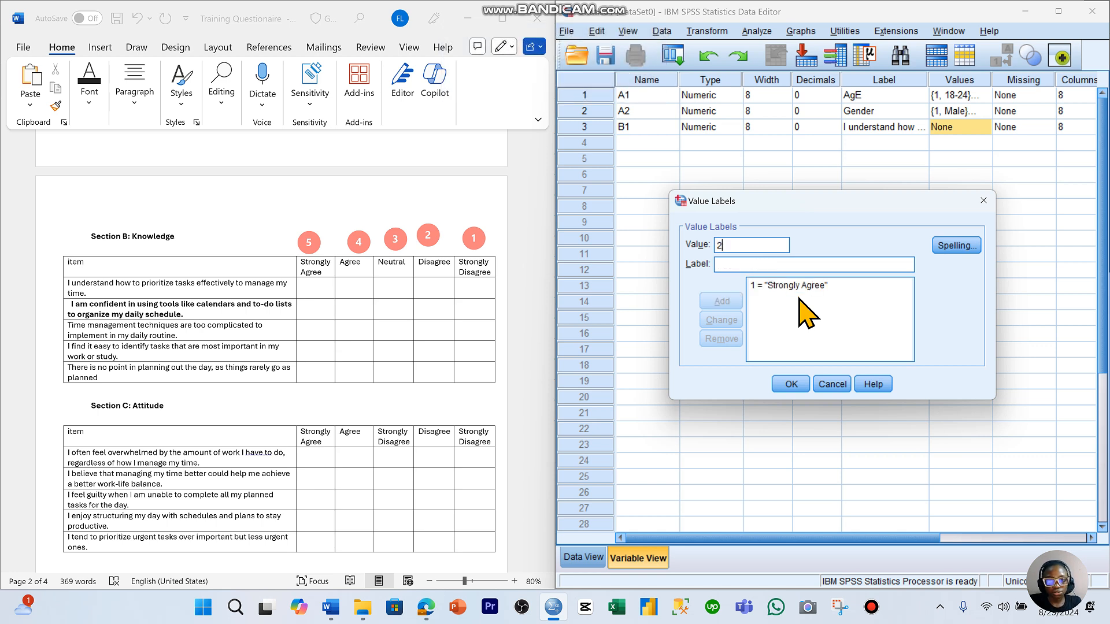
Add the value label 2 = Disagree to variable B1
{"action": "key", "text": "Caps_Lock"}
{"action": "type", "text": "D"}
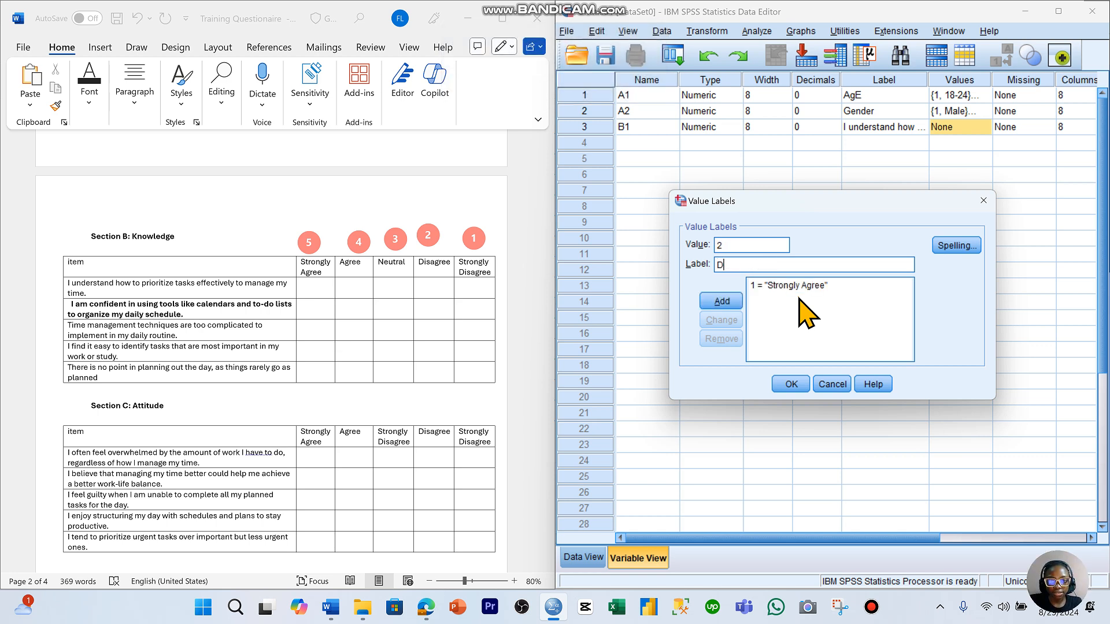
Add the value labels 2 = Disagree and 3 = Neutral for variable B1
{"action": "type", "text": "isagree"}
{"action": "key", "text": "Return"}
{"action": "key", "text": "Caps_Lock"}
{"action": "type", "text": "N"}
{"action": "key", "text": "Caps_Lock"}
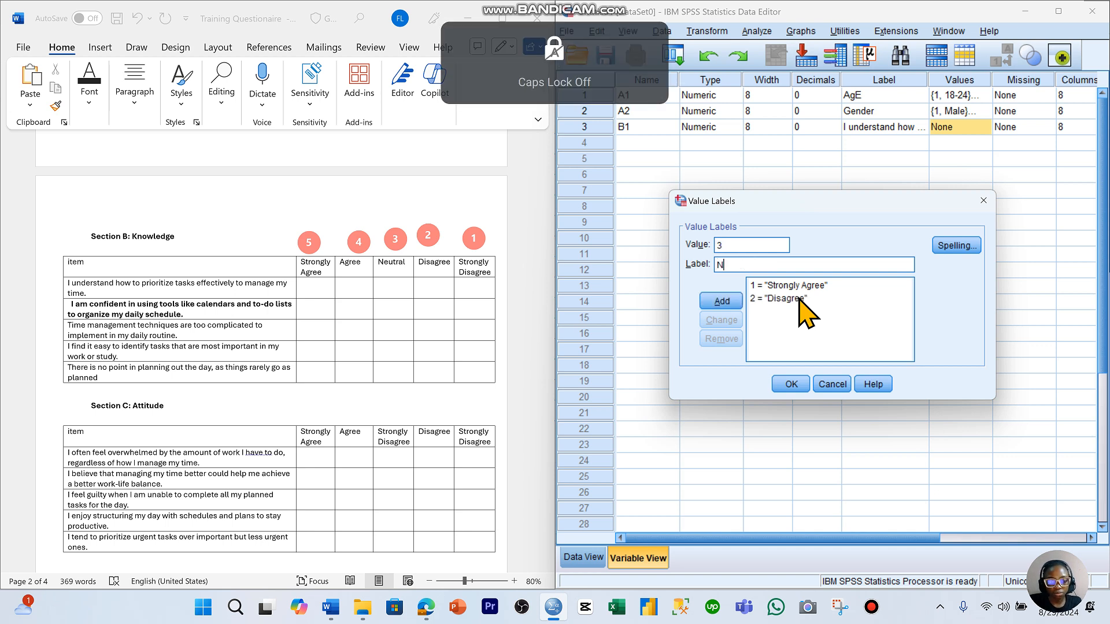
{"action": "type", "text": "eutral"}
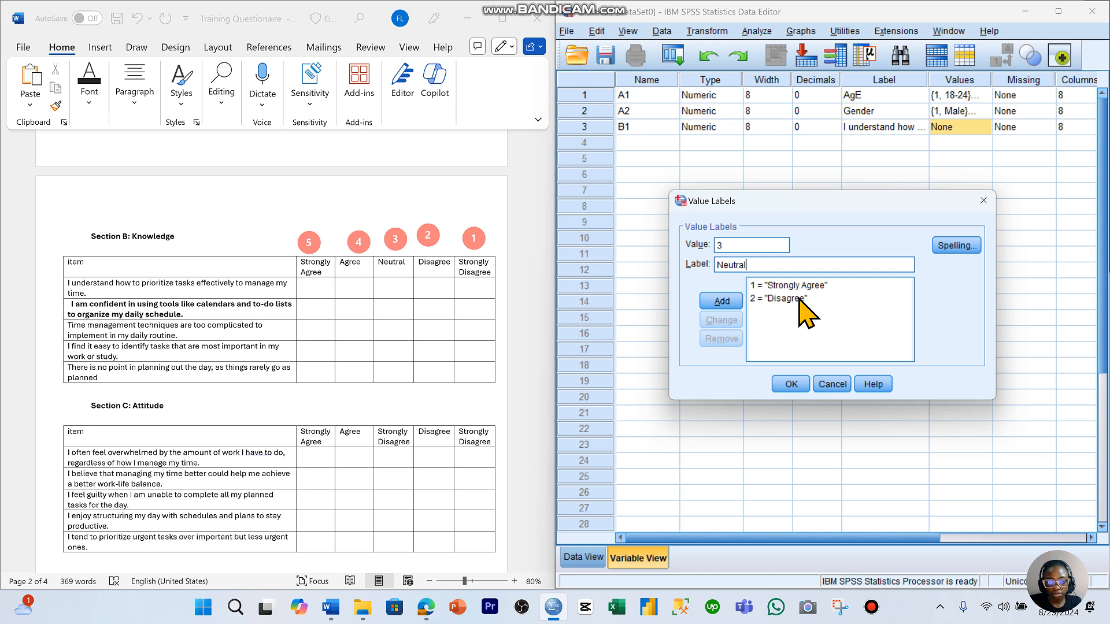
{"action": "key", "text": "Return"}
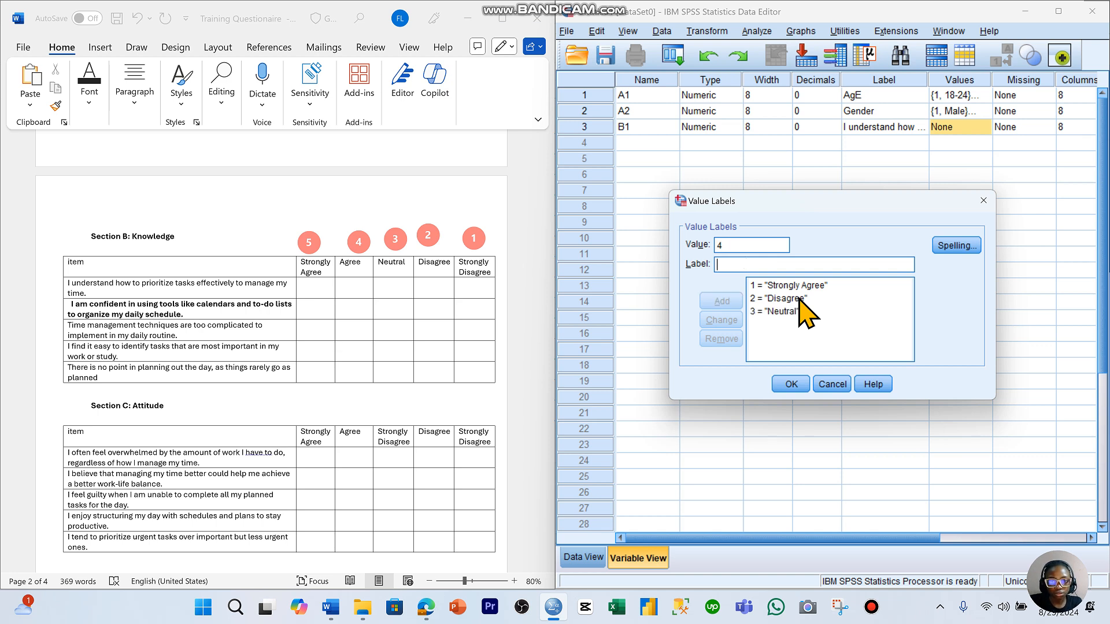
Add the value label 4 = Agree for variable B1
{"action": "key", "text": "Caps_Lock"}
{"action": "type", "text": "A"}
{"action": "key", "text": "Caps_Lock"}
{"action": "type", "text": "g"}
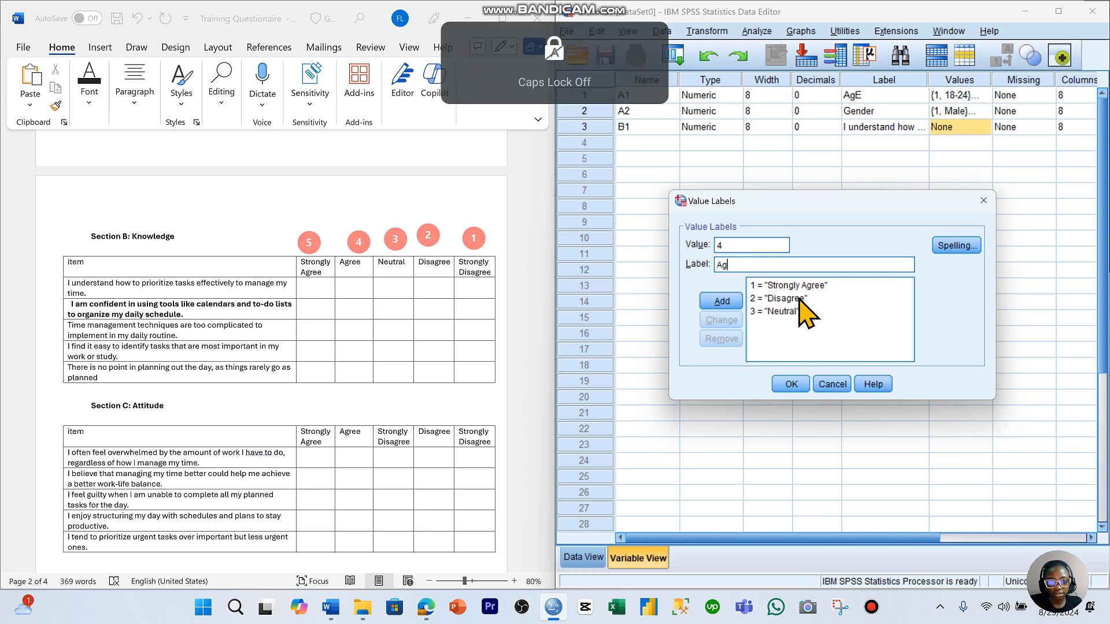
{"action": "type", "text": "ree"}
{"action": "key", "text": "Return"}
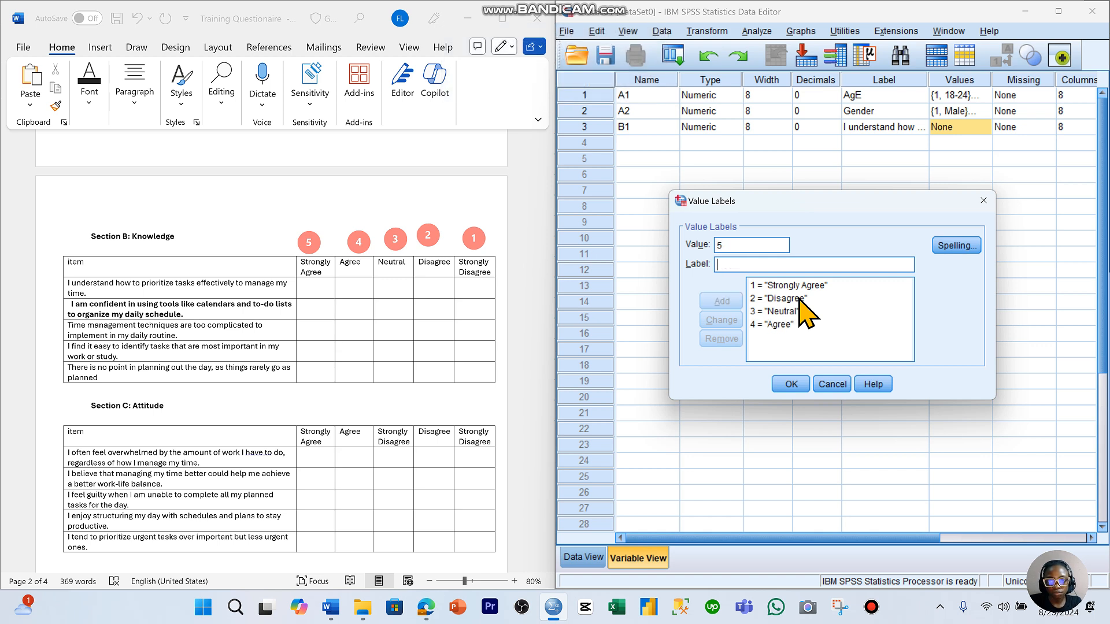
Add the value label 5 = Strongly Disagree for variable B1 and apply the value labels
{"action": "key", "text": "Caps_Lock"}
{"action": "type", "text": "S"}
{"action": "key", "text": "Caps_Lock"}
{"action": "type", "text": "tro"}
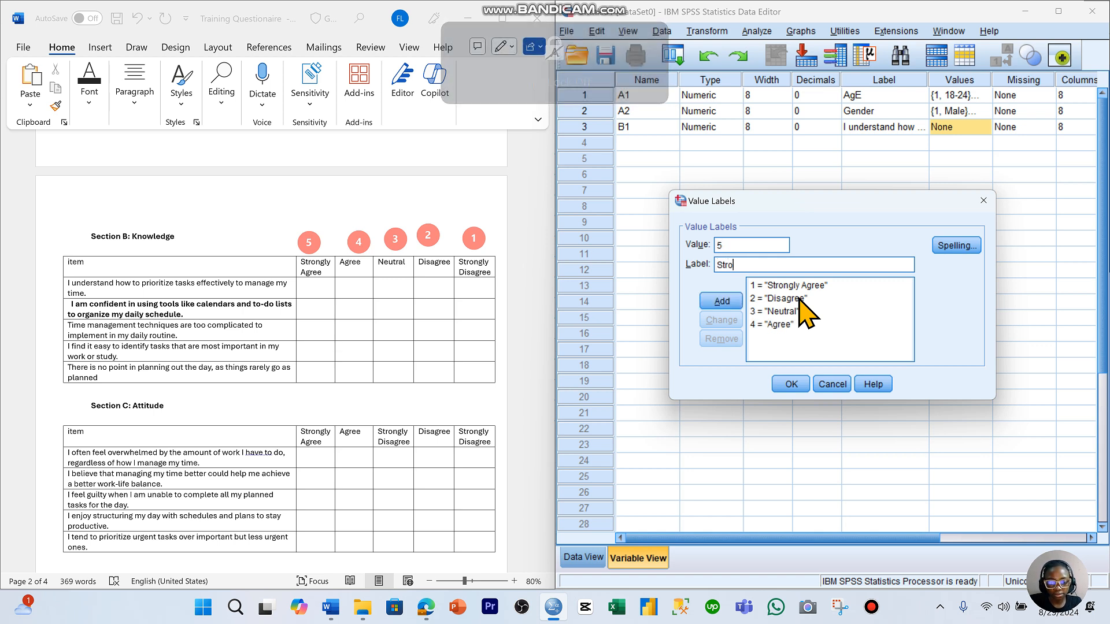
{"action": "type", "text": "ngly"}
{"action": "key", "text": "Caps_Lock"}
{"action": "type", "text": "D"}
{"action": "key", "text": "Caps_Lock"}
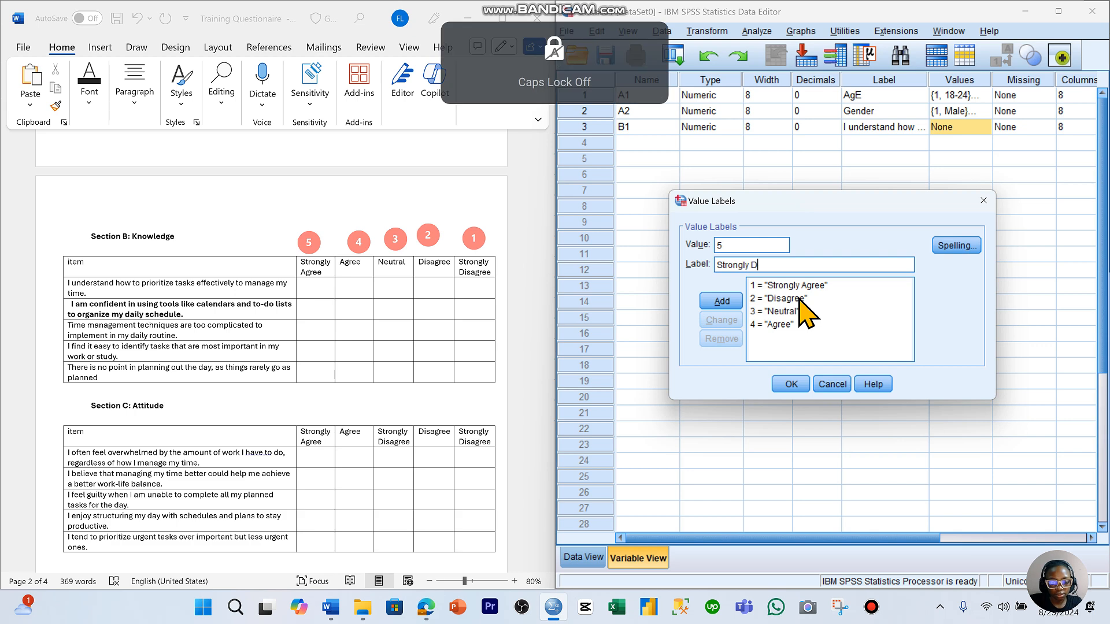
{"action": "type", "text": "isagree"}
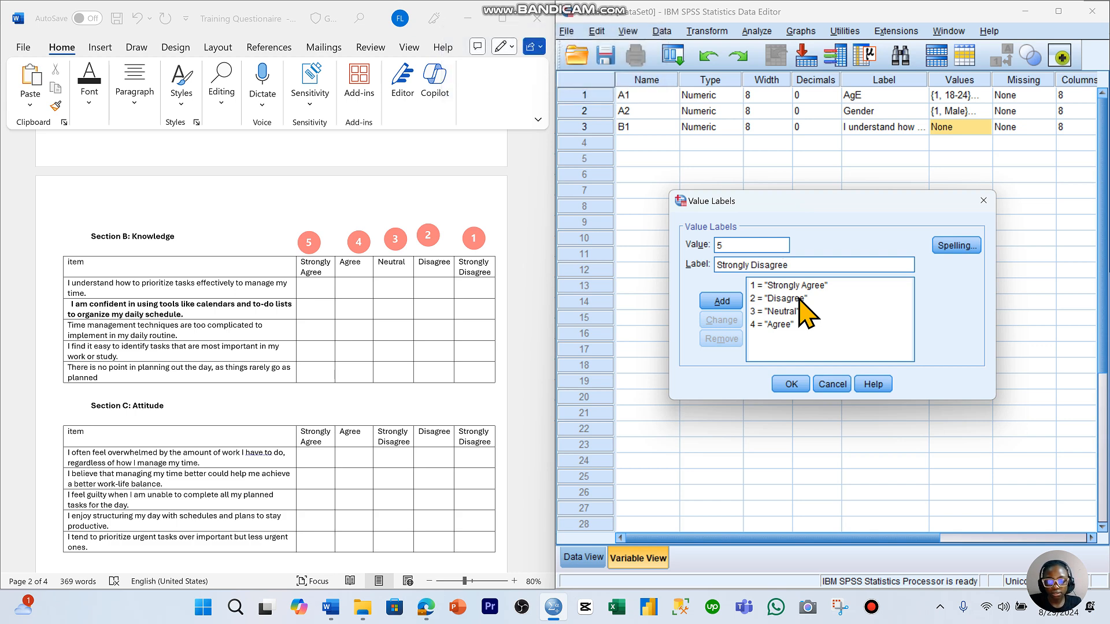
{"action": "key", "text": "Return"}
{"action": "left_click", "coordinate": [789, 385]}
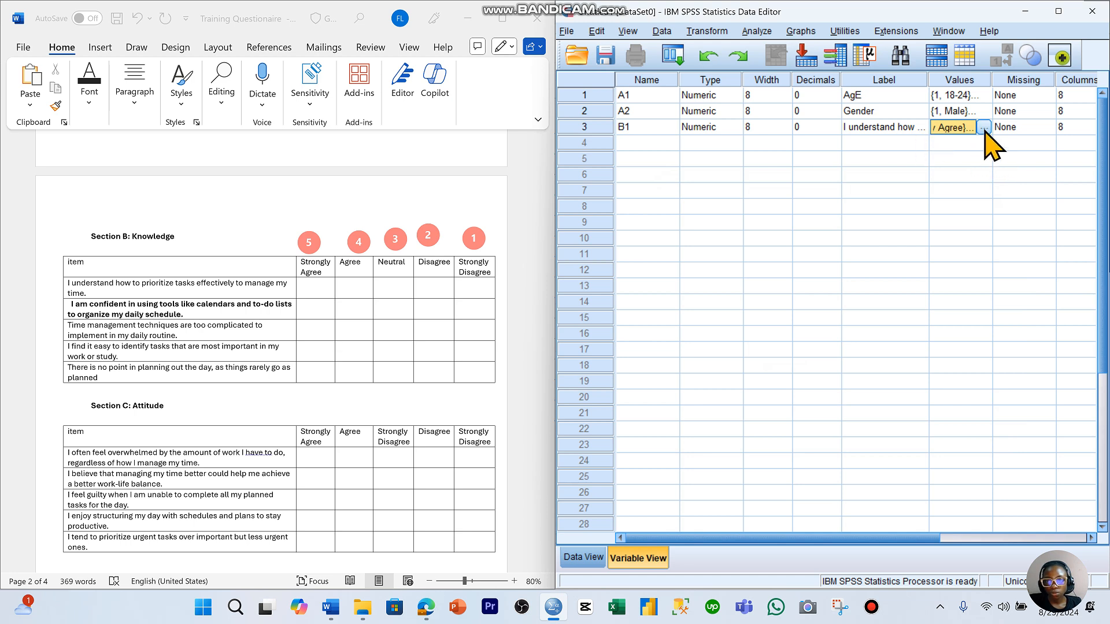
Create four new variables named B2, B3, B4 and B5 below B1
{"action": "left_click", "coordinate": [644, 143]}
{"action": "left_click", "coordinate": [643, 142]}
{"action": "key", "text": "Caps_Lock"}
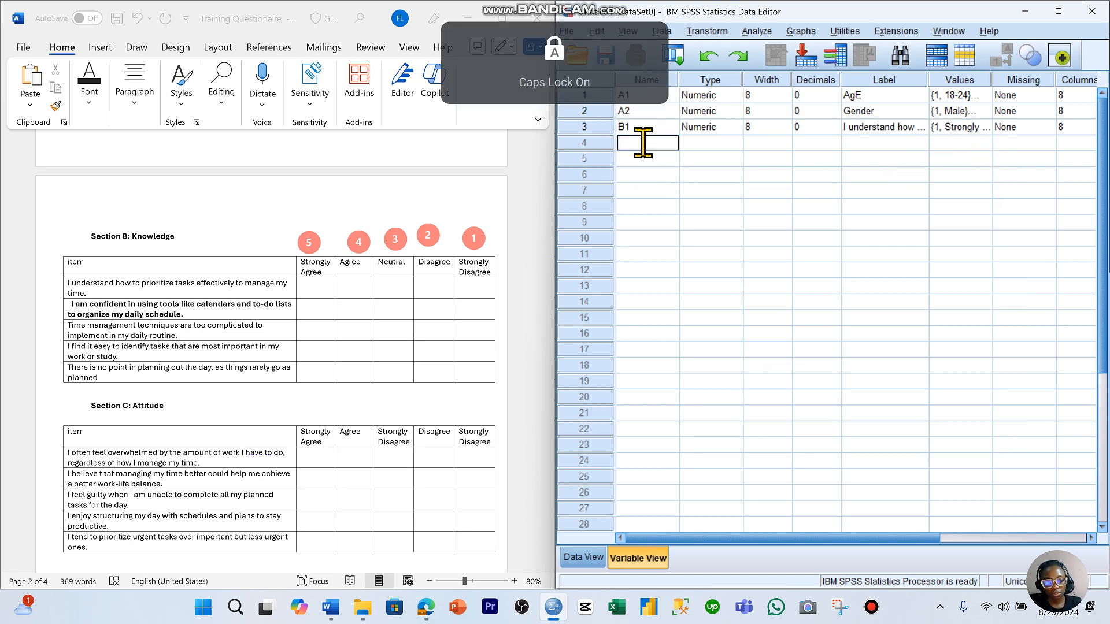
{"action": "left_click", "coordinate": [651, 158]}
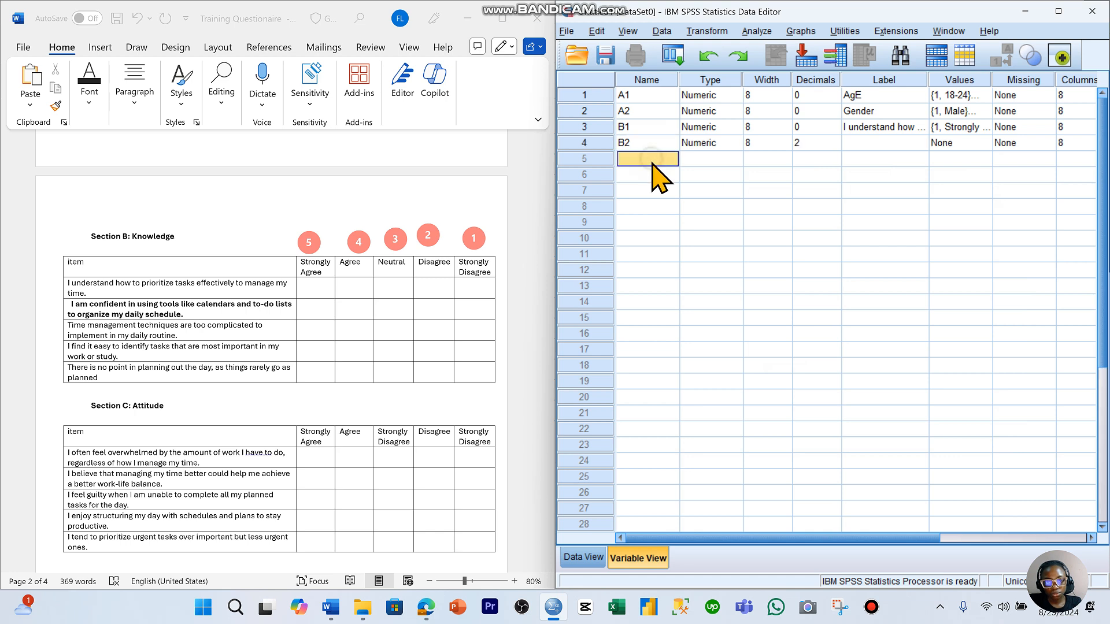
{"action": "type", "text": "B3"}
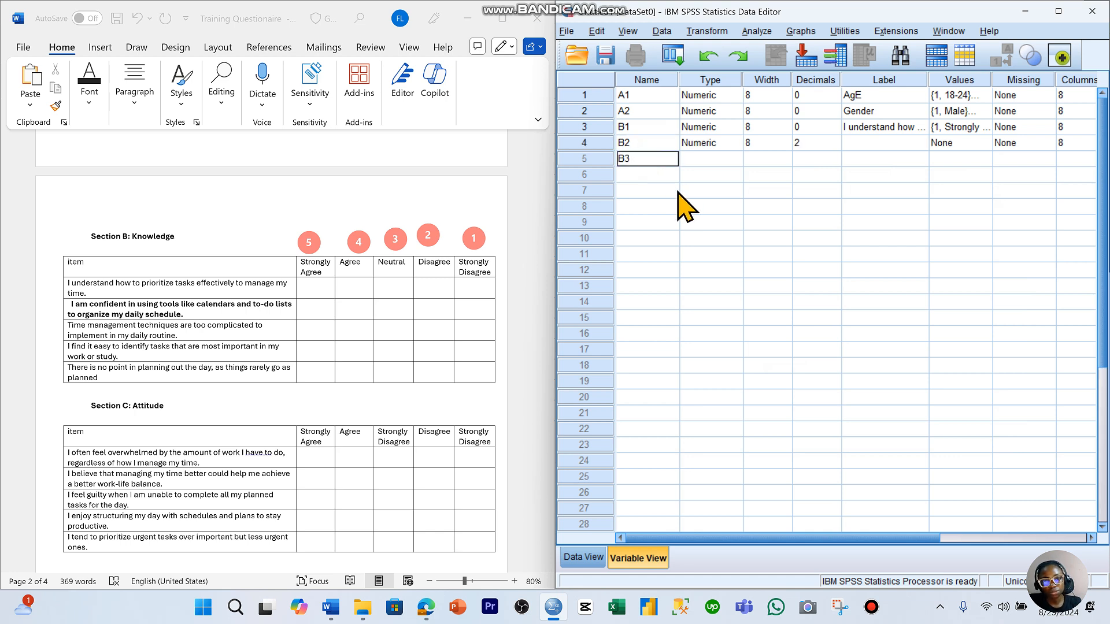
{"action": "left_click", "coordinate": [671, 174]}
{"action": "type", "text": "B4"}
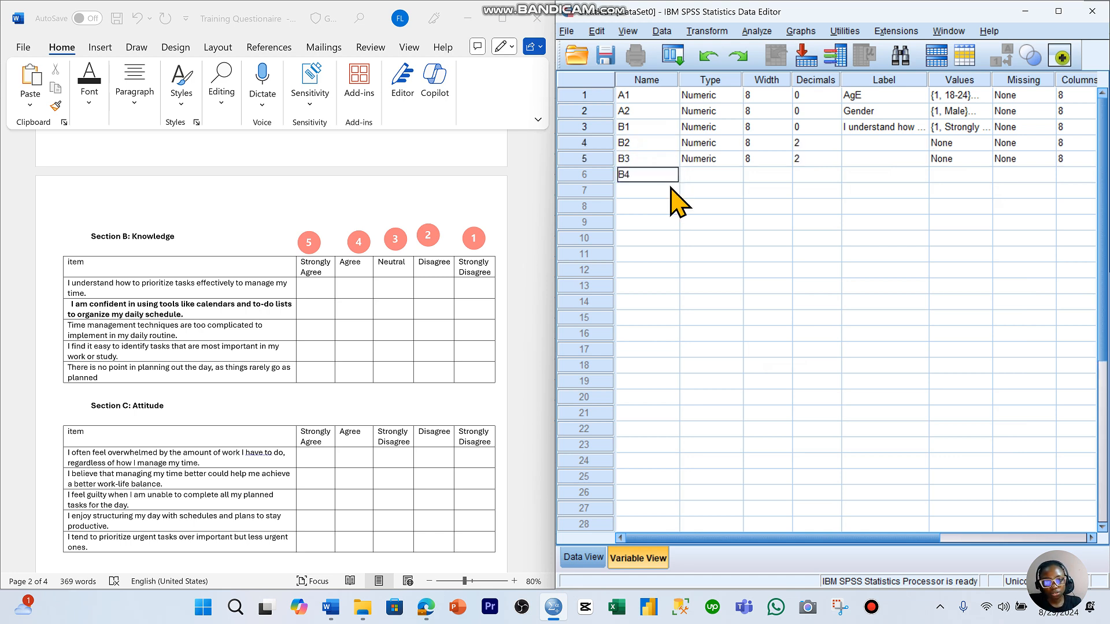
{"action": "left_click", "coordinate": [669, 190]}
{"action": "type", "text": "B5"}
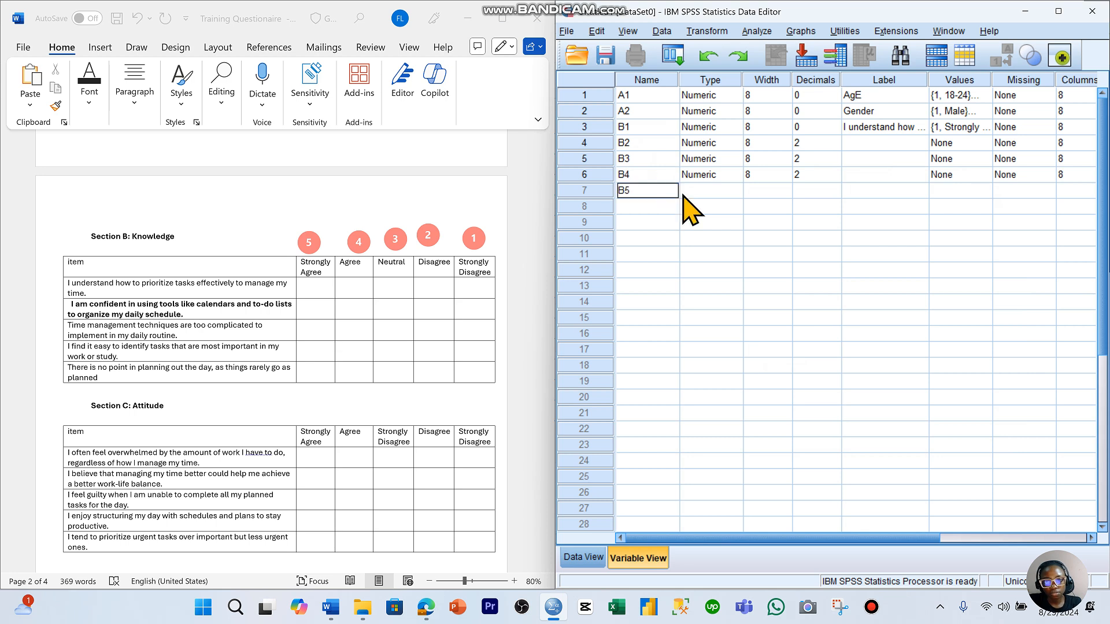
{"action": "left_click", "coordinate": [692, 209]}
Set the decimals of variables B2 to B5 to 0
{"action": "left_click", "coordinate": [813, 127]}
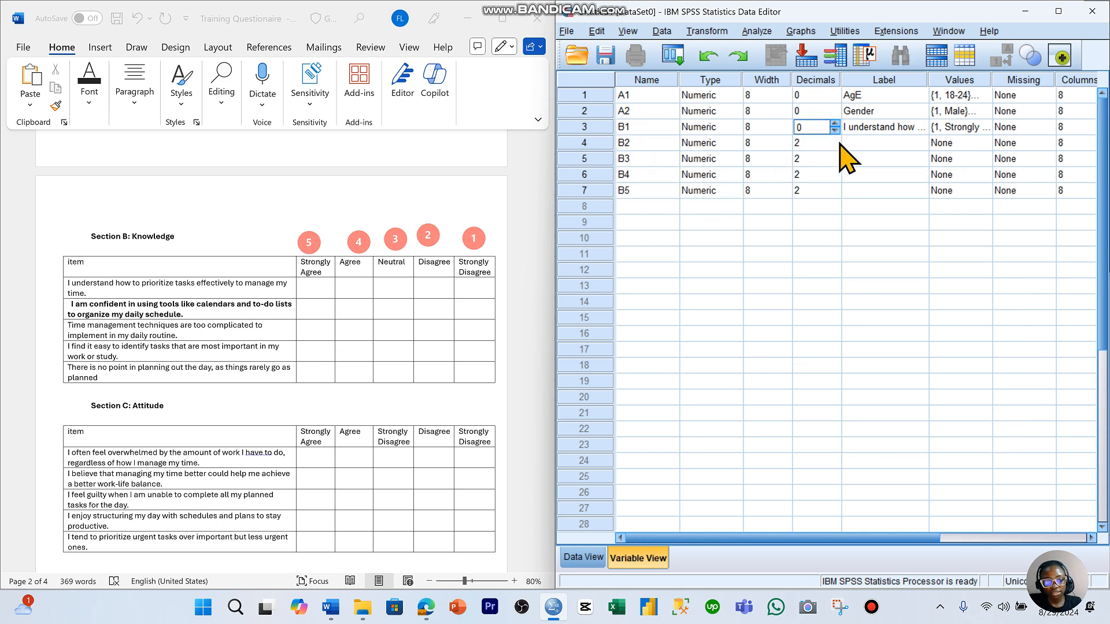
{"action": "key", "text": "Escape"}
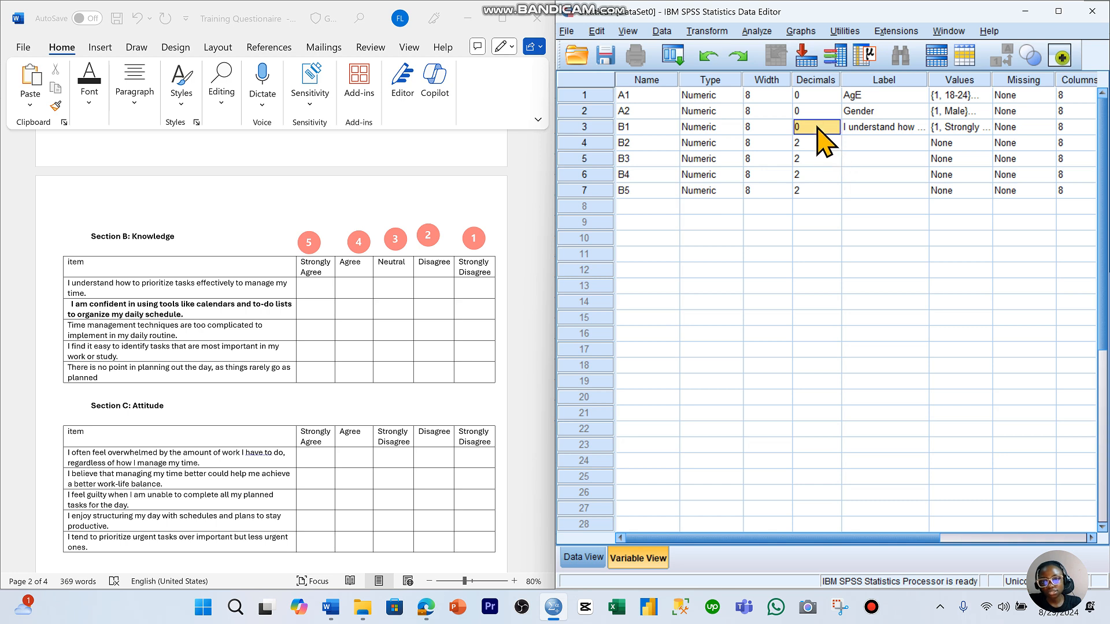
{"action": "left_click_drag", "start_coordinate": [819, 144], "coordinate": [823, 194]}
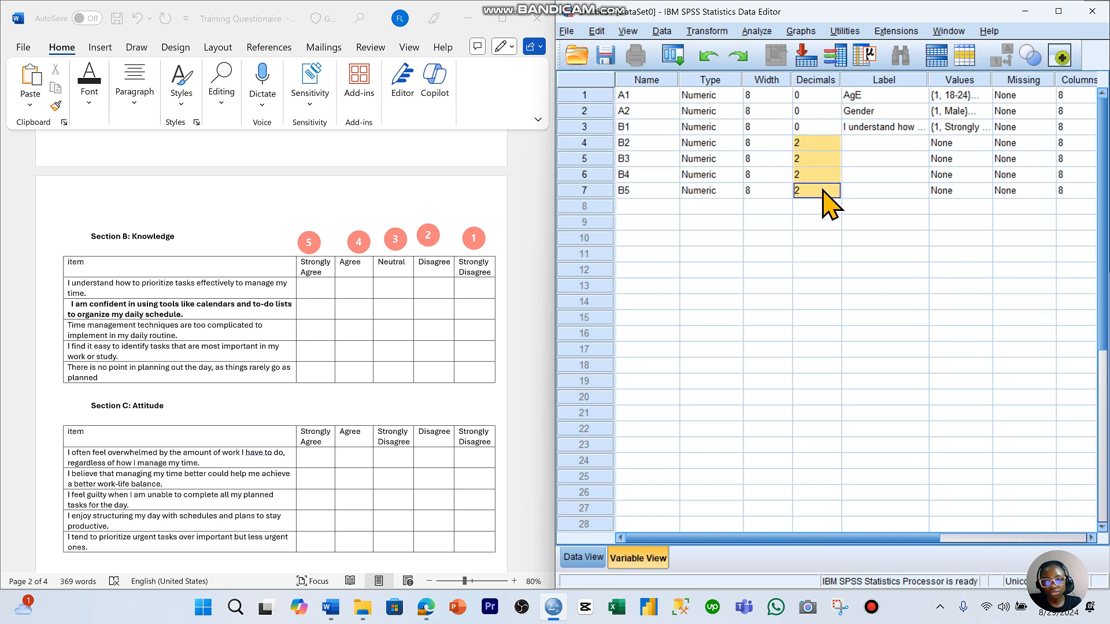
{"action": "type", "text": "0"}
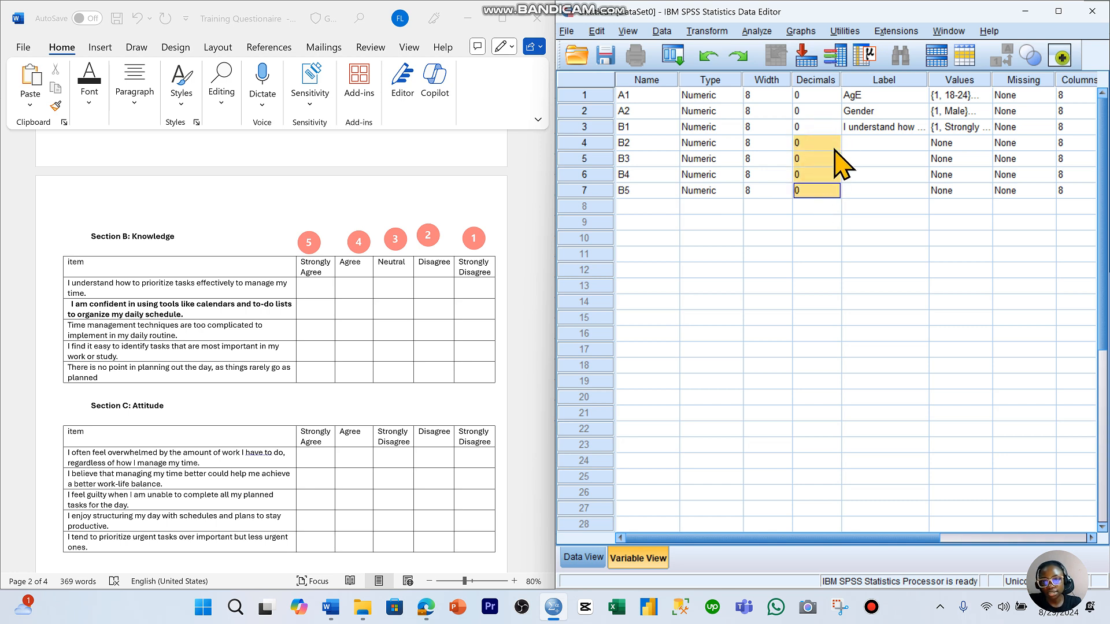
Copy the last four Section B: Knowledge items from the Word questionnaire and paste them as labels of B2 to B5 in SPSS
{"action": "left_click", "coordinate": [201, 306]}
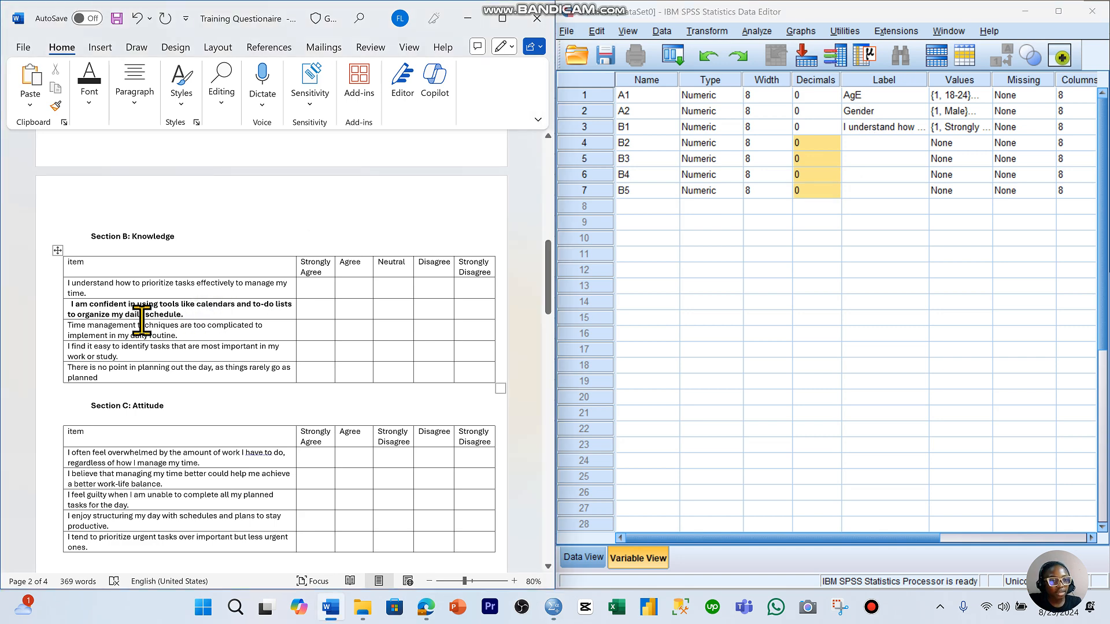
{"action": "left_click_drag", "start_coordinate": [72, 312], "coordinate": [191, 370]}
{"action": "key", "text": "ctrl+c"}
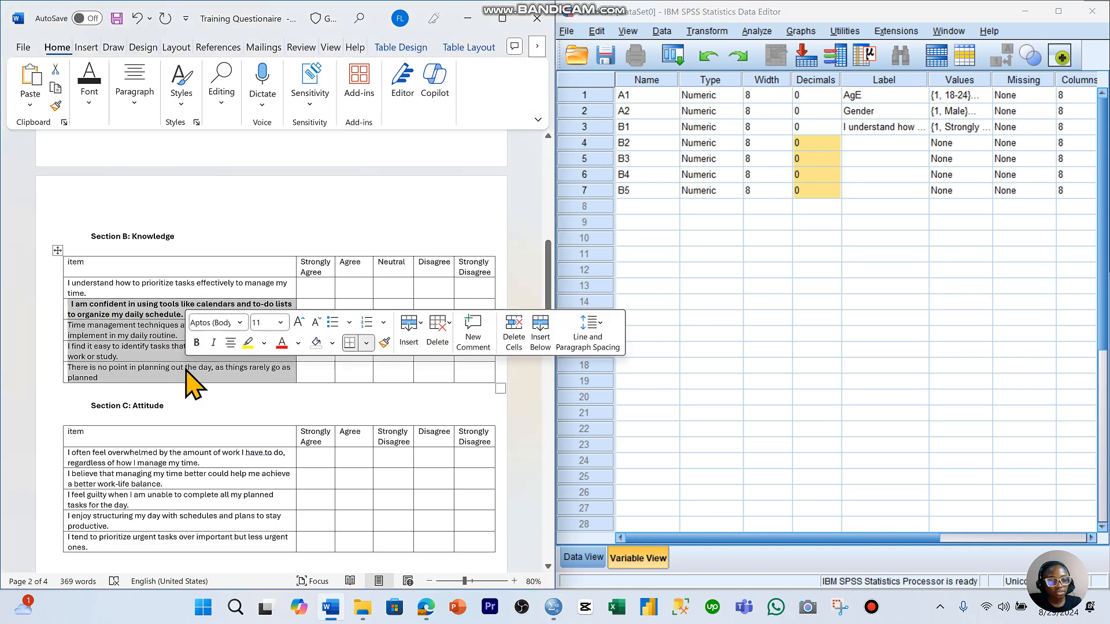
{"action": "left_click_drag", "start_coordinate": [893, 145], "coordinate": [904, 205]}
{"action": "key", "text": "ctrl+v"}
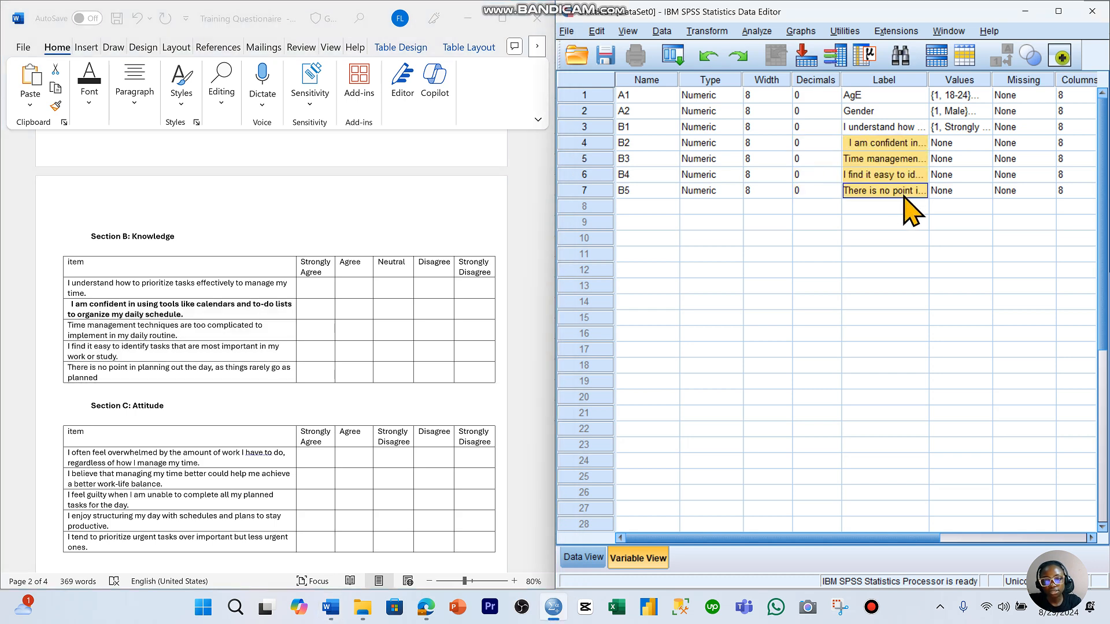
Copy B1's value labels to variables B2 to B5
{"action": "left_click", "coordinate": [973, 130]}
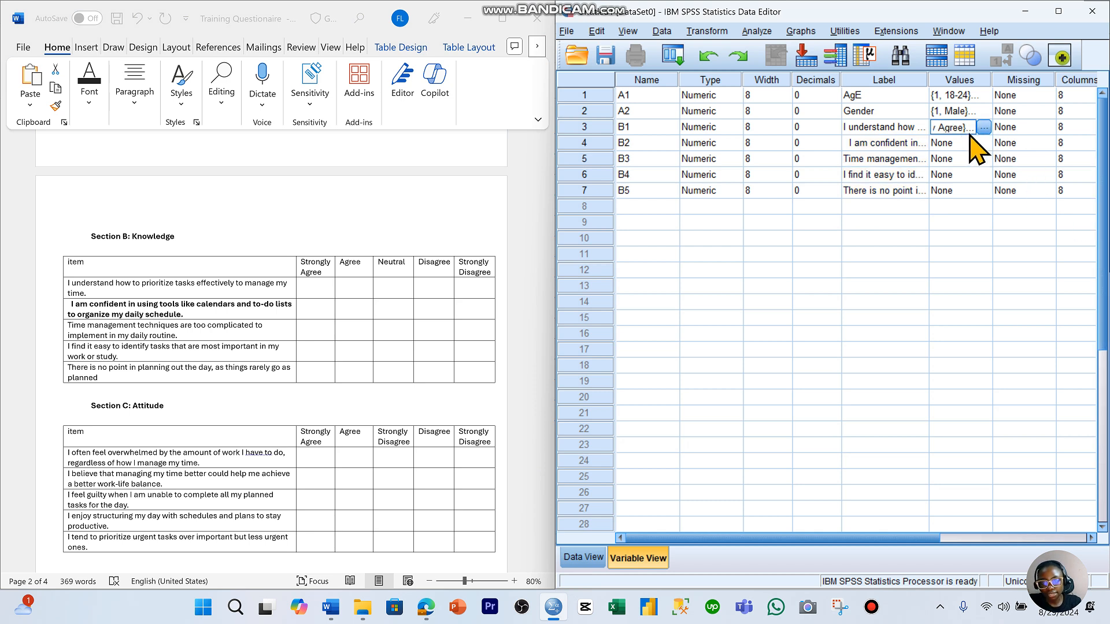
{"action": "left_click_drag", "start_coordinate": [969, 138], "coordinate": [967, 191]}
{"action": "key", "text": "ctrl+v"}
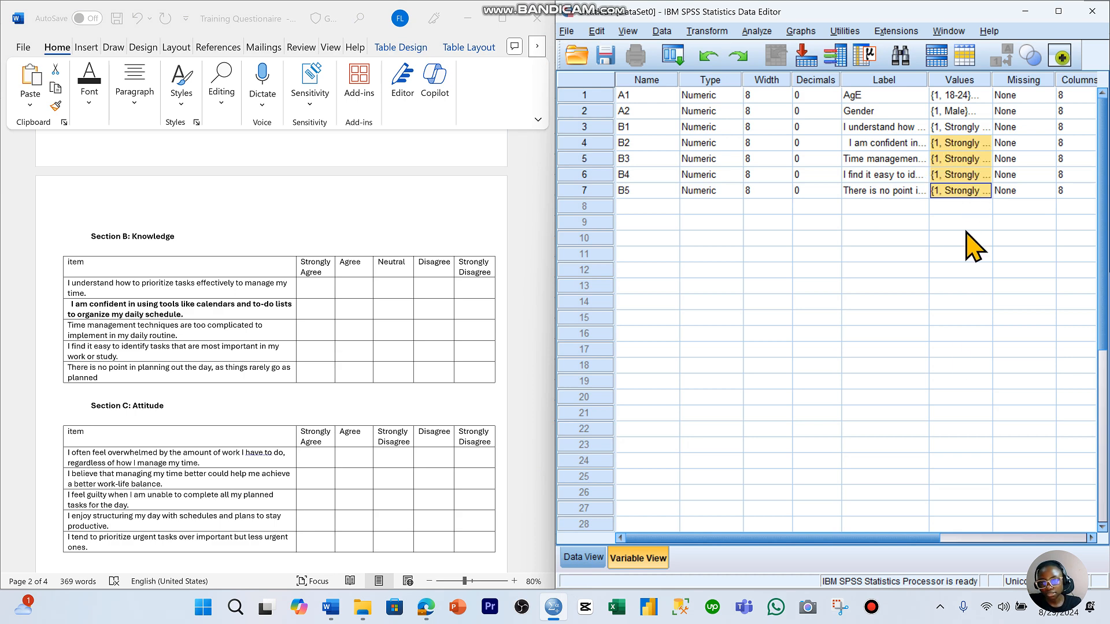
Set the measurement level of variable B1 to Ordinal
{"action": "left_click_drag", "start_coordinate": [916, 541], "coordinate": [1090, 538]}
{"action": "left_click", "coordinate": [1030, 127]}
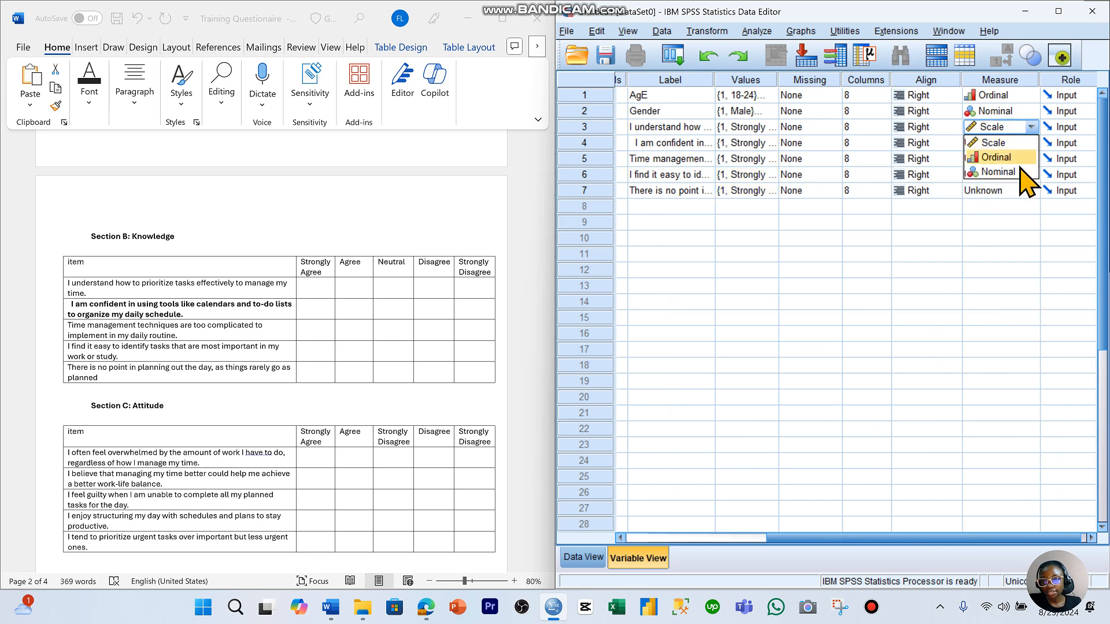
{"action": "left_click", "coordinate": [1022, 158]}
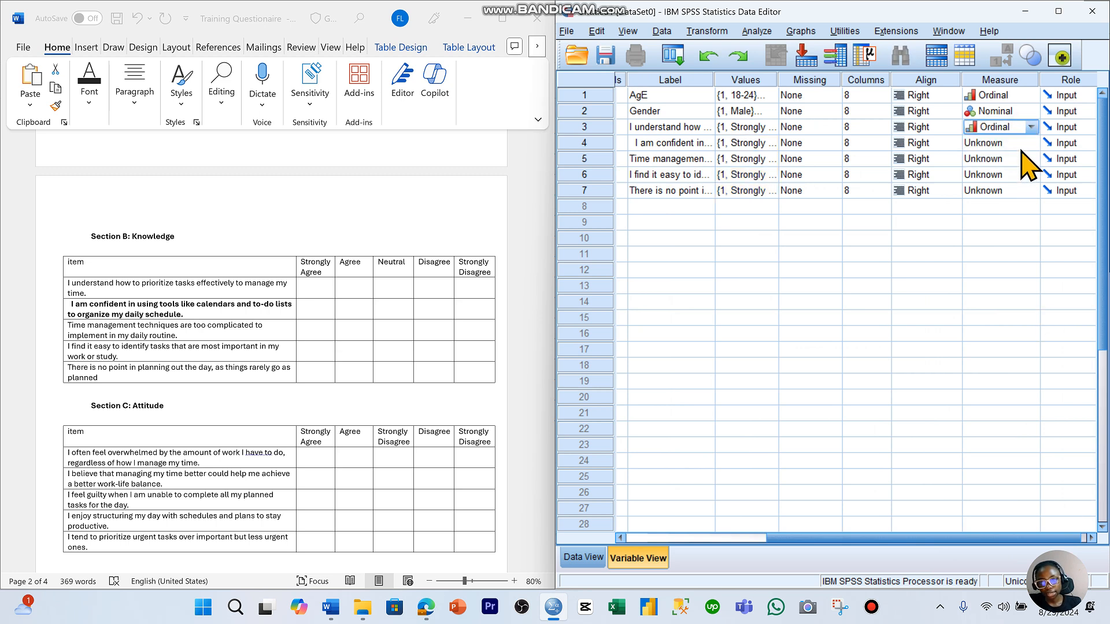
Copy B1's Ordinal measurement level to variables B2 to B5
{"action": "left_click_drag", "start_coordinate": [1021, 146], "coordinate": [1020, 192]}
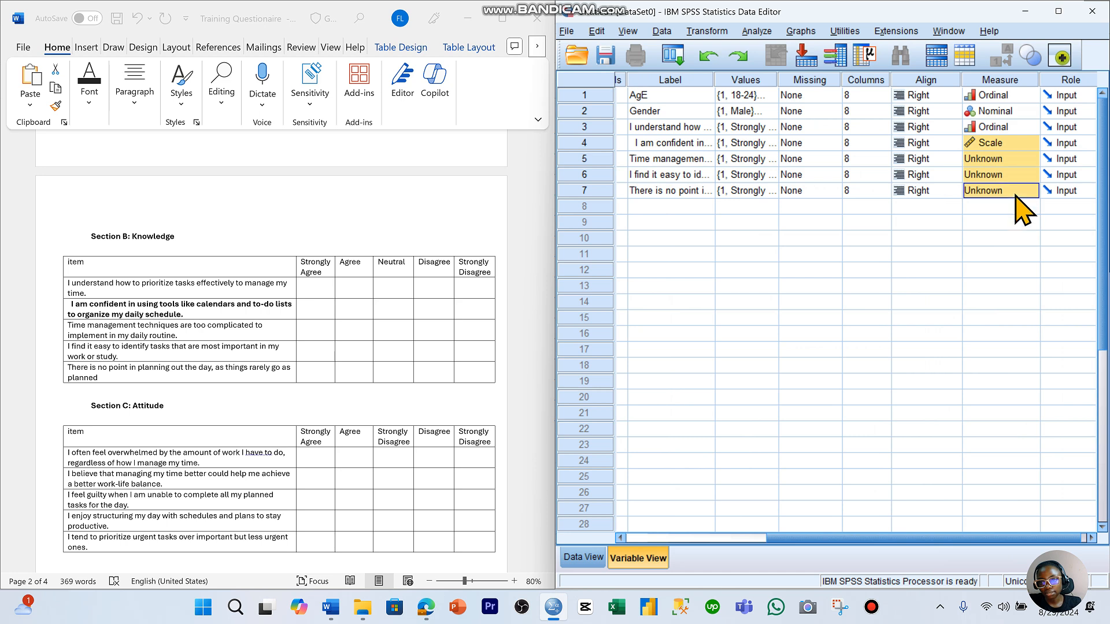
{"action": "left_click", "coordinate": [1022, 129]}
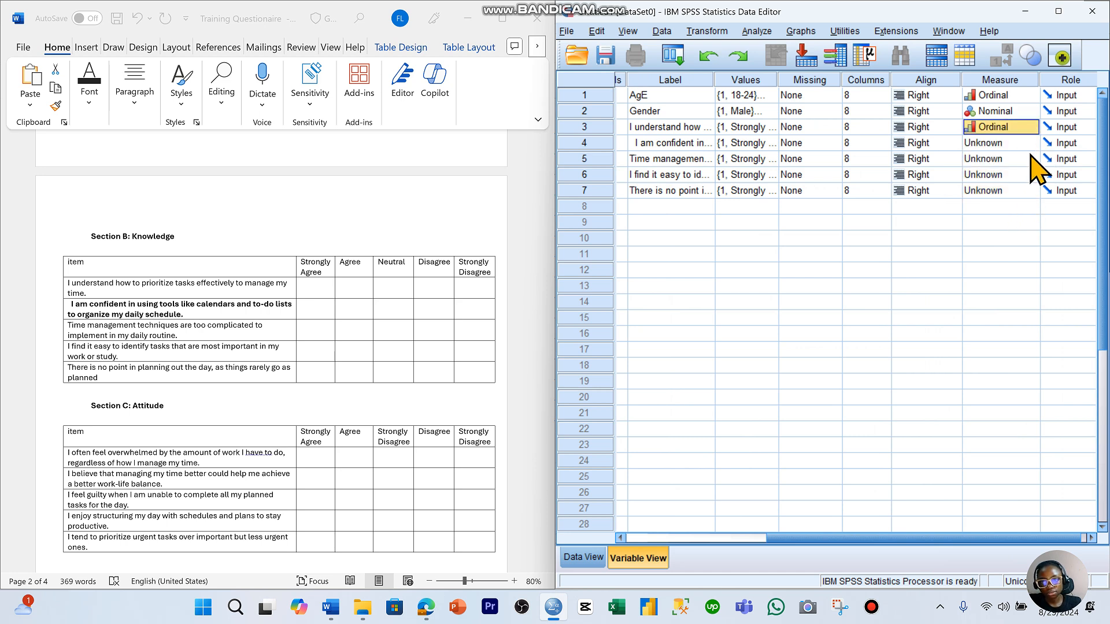
{"action": "left_click", "coordinate": [1030, 157]}
{"action": "left_click", "coordinate": [1030, 171]}
{"action": "left_click", "coordinate": [1023, 132]}
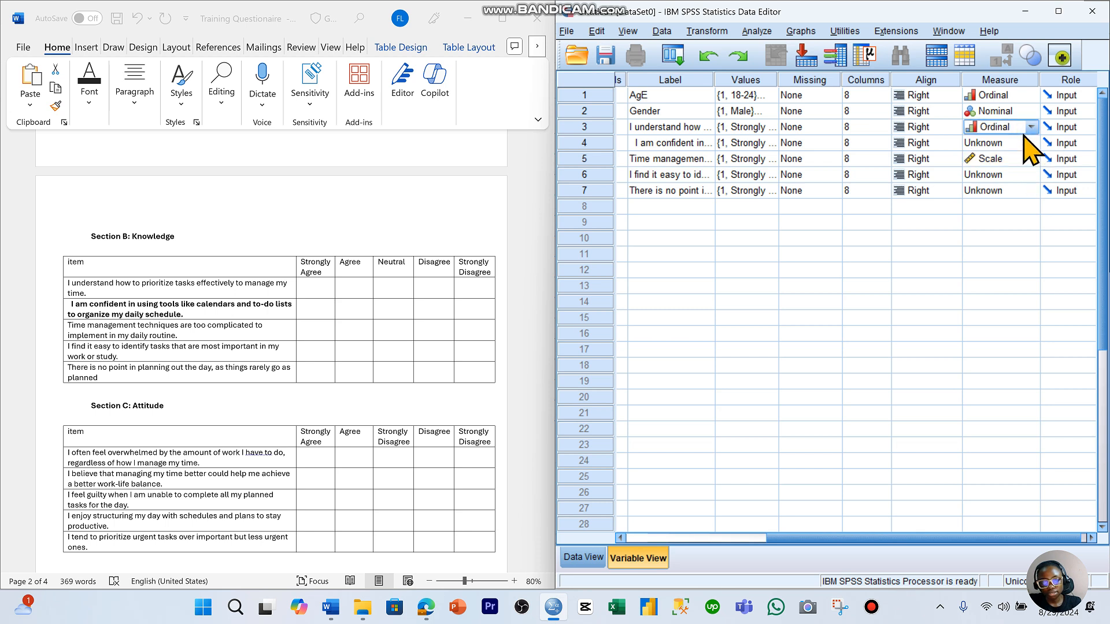
{"action": "right_click", "coordinate": [1023, 134]}
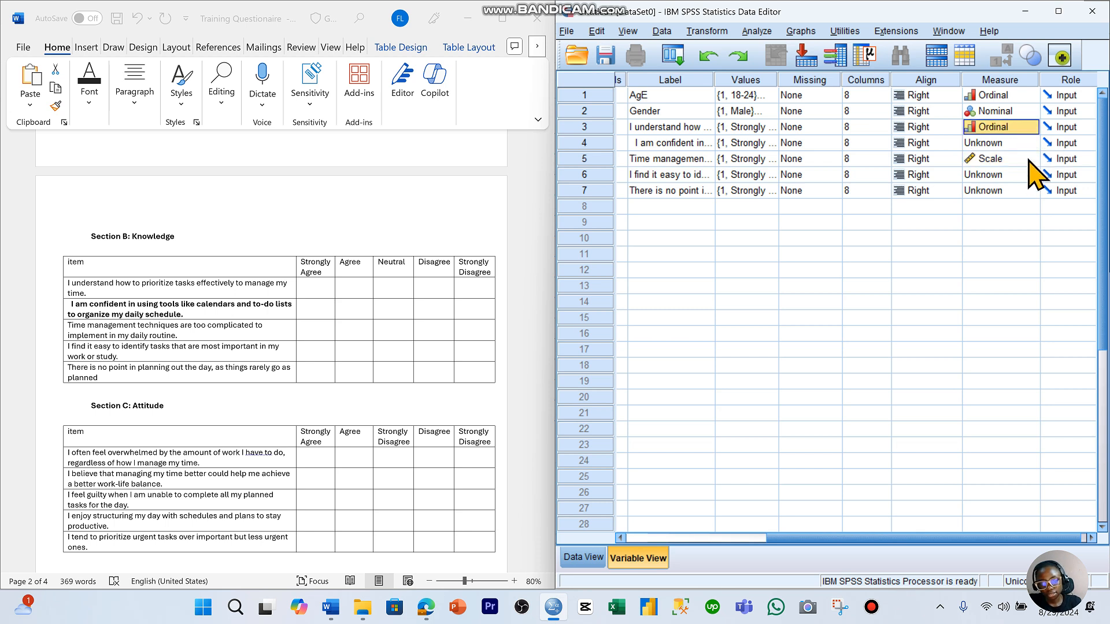
{"action": "left_click_drag", "start_coordinate": [1023, 144], "coordinate": [1024, 190]}
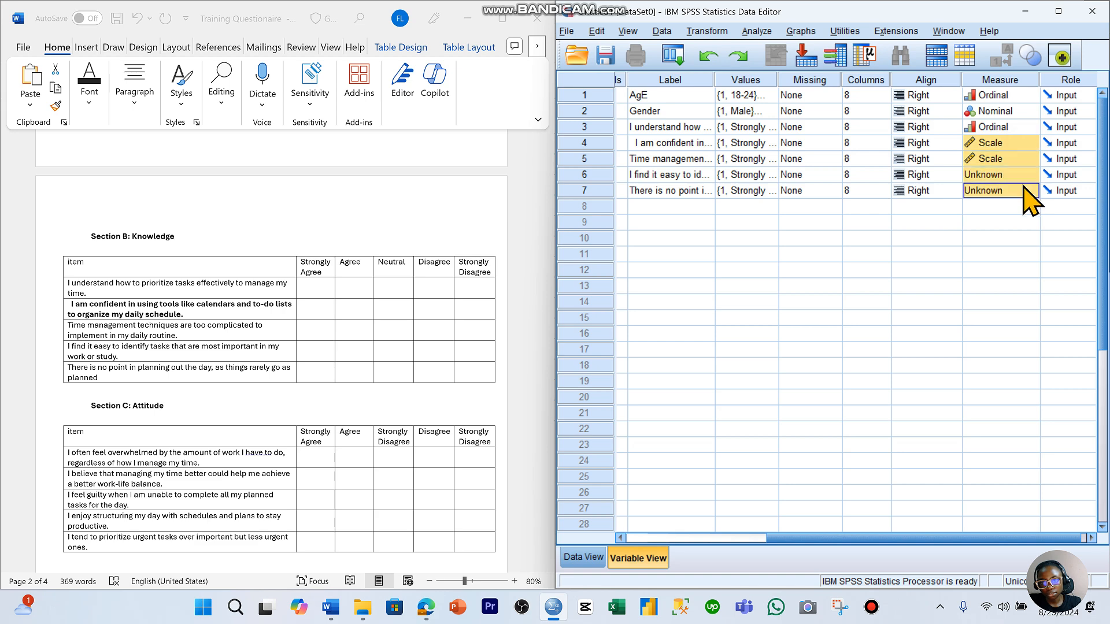
{"action": "key", "text": "ctrl+v"}
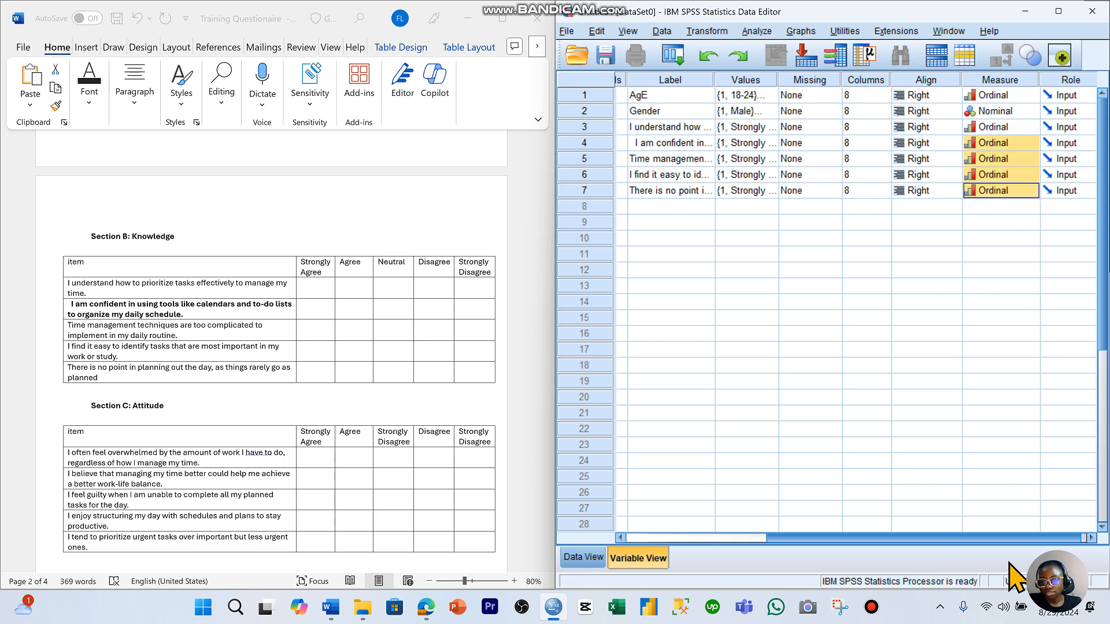
Replace the duplicate Strongly Disagree heading in the middle of the Section C: Attitude table with NEUTRAL in the Word questionnaire
{"action": "left_click_drag", "start_coordinate": [1016, 540], "coordinate": [822, 528]}
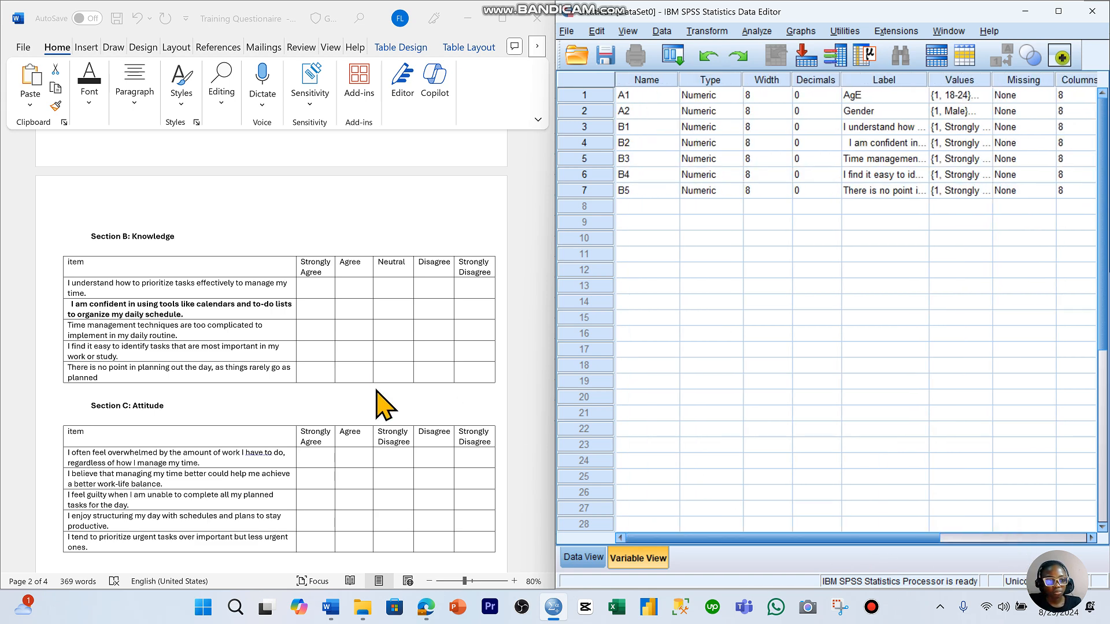
{"action": "scroll", "coordinate": [384, 393], "scroll_direction": "down", "scroll_amount": 2}
{"action": "left_click", "coordinate": [173, 375]}
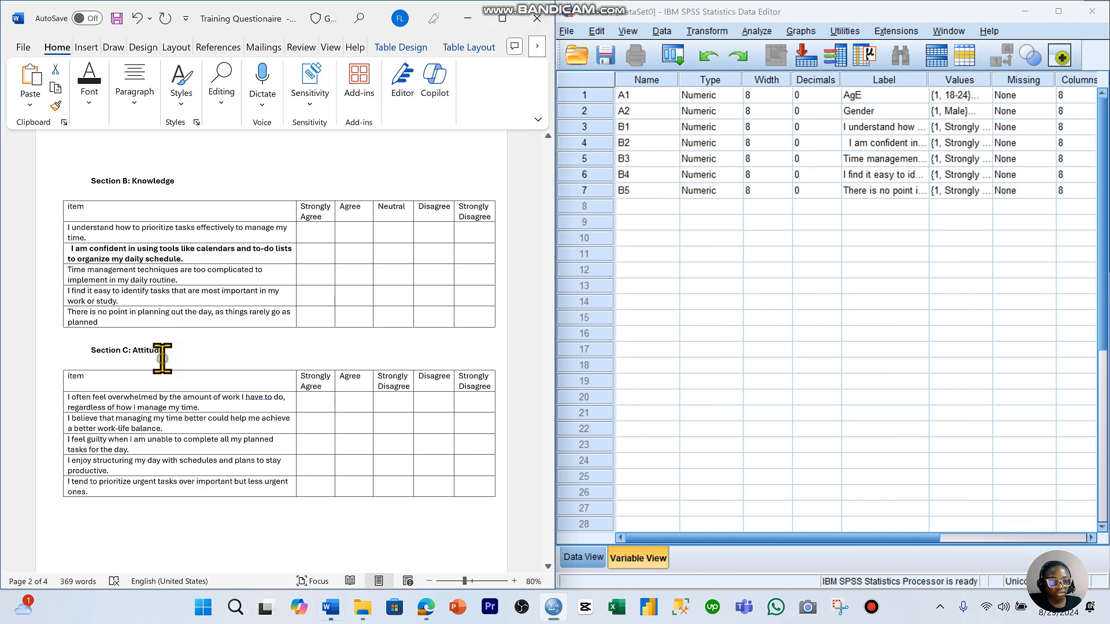
{"action": "left_click_drag", "start_coordinate": [408, 384], "coordinate": [372, 374]}
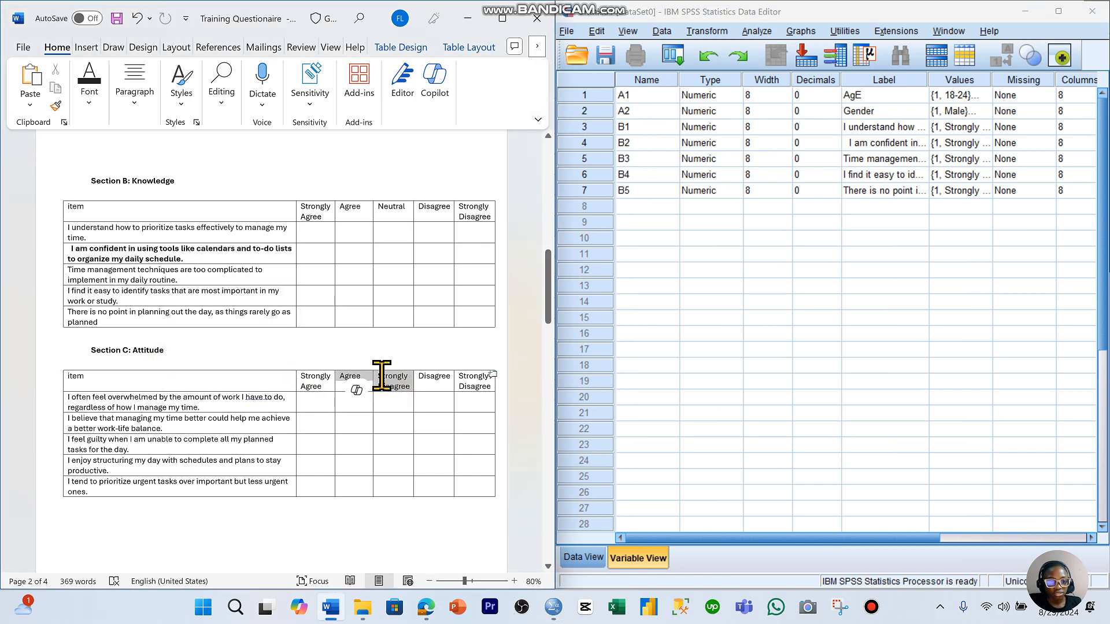
{"action": "type", "text": "NEUT"}
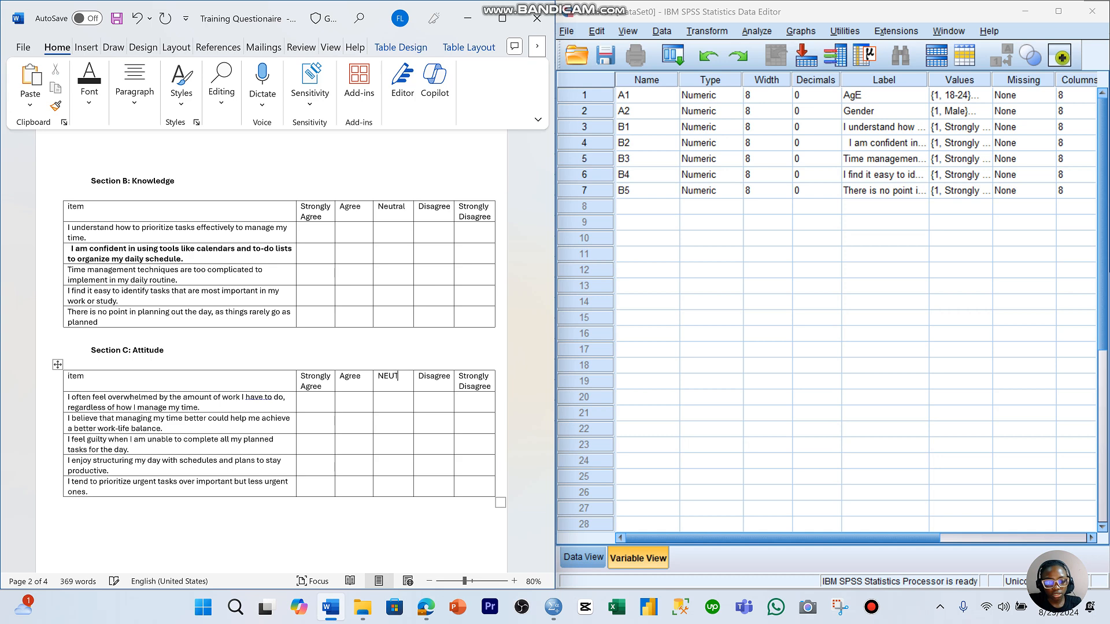
{"action": "type", "text": "RAL"}
Look through Section D: Practice of the questionnaire, down to question 16 on time management tools
{"action": "scroll", "coordinate": [441, 376], "scroll_direction": "down", "scroll_amount": 3}
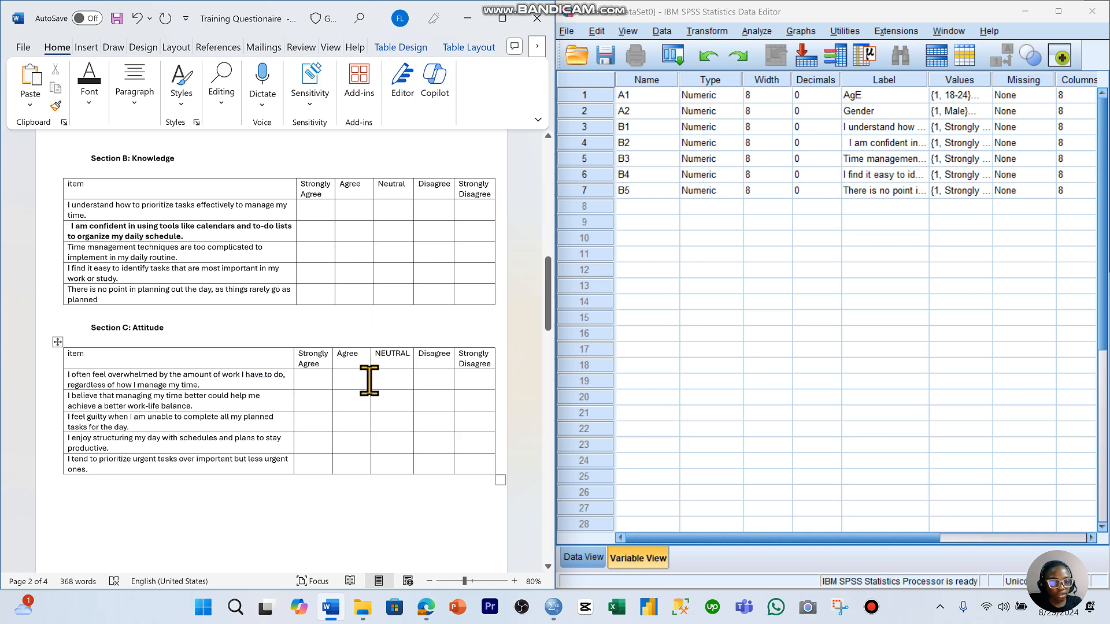
{"action": "scroll", "coordinate": [370, 383], "scroll_direction": "down", "scroll_amount": 5}
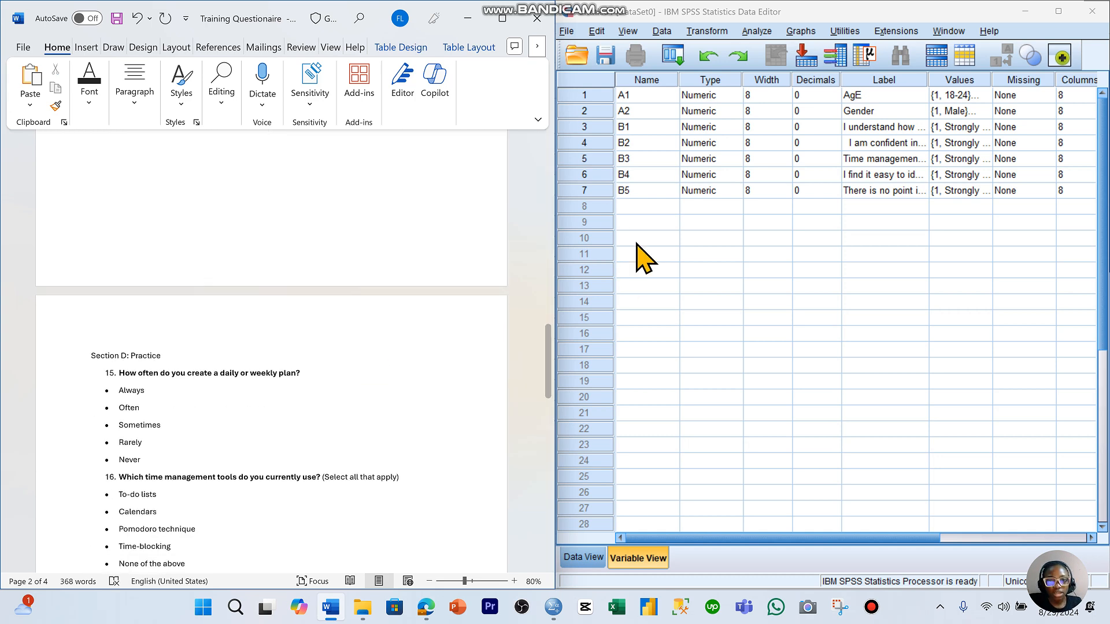
{"action": "left_click", "coordinate": [187, 350]}
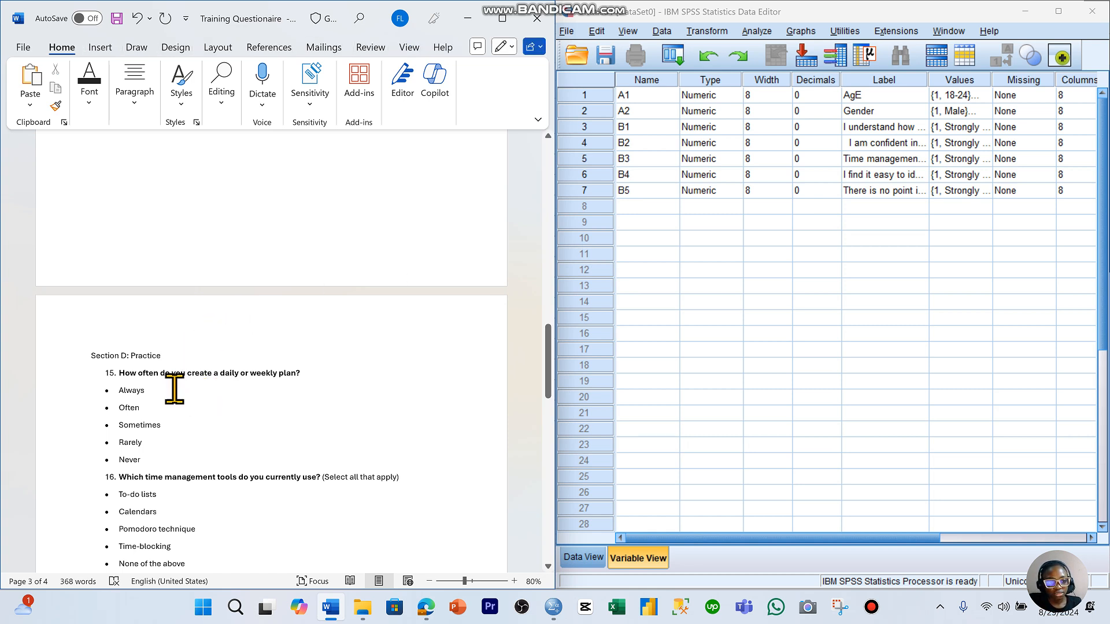
{"action": "scroll", "coordinate": [153, 383], "scroll_direction": "down", "scroll_amount": 3}
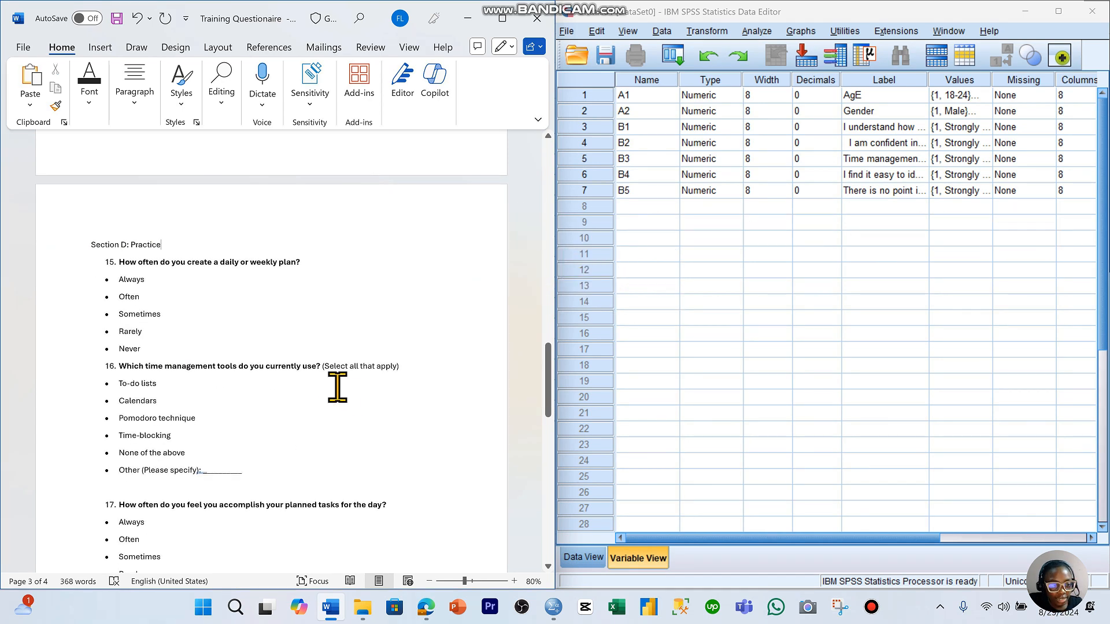
{"action": "left_click", "coordinate": [159, 366]}
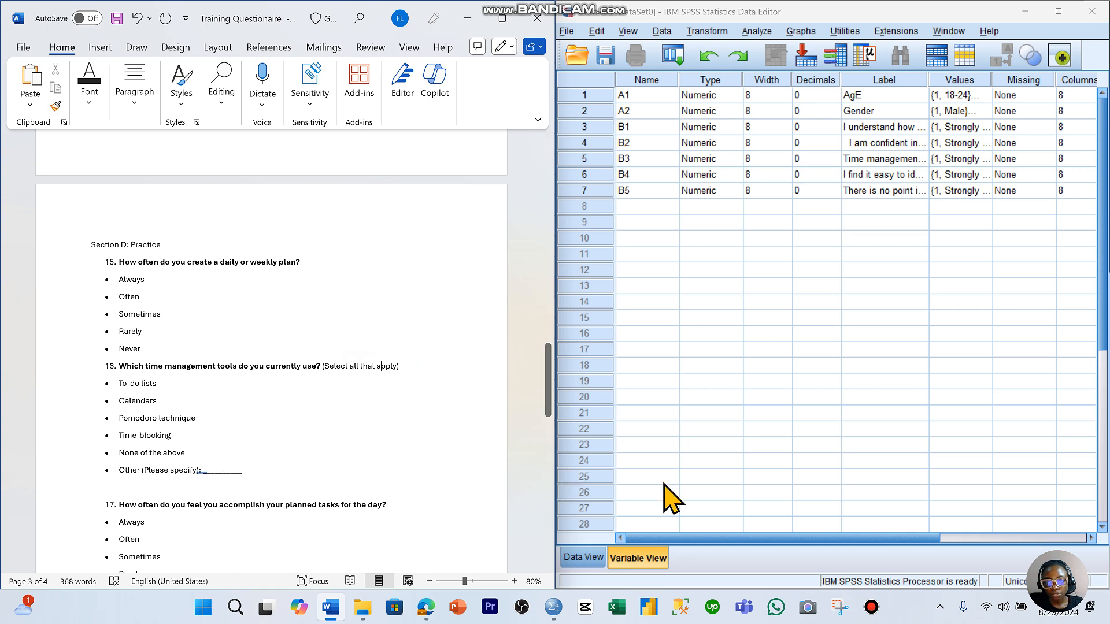
{"action": "key", "text": "Tab"}
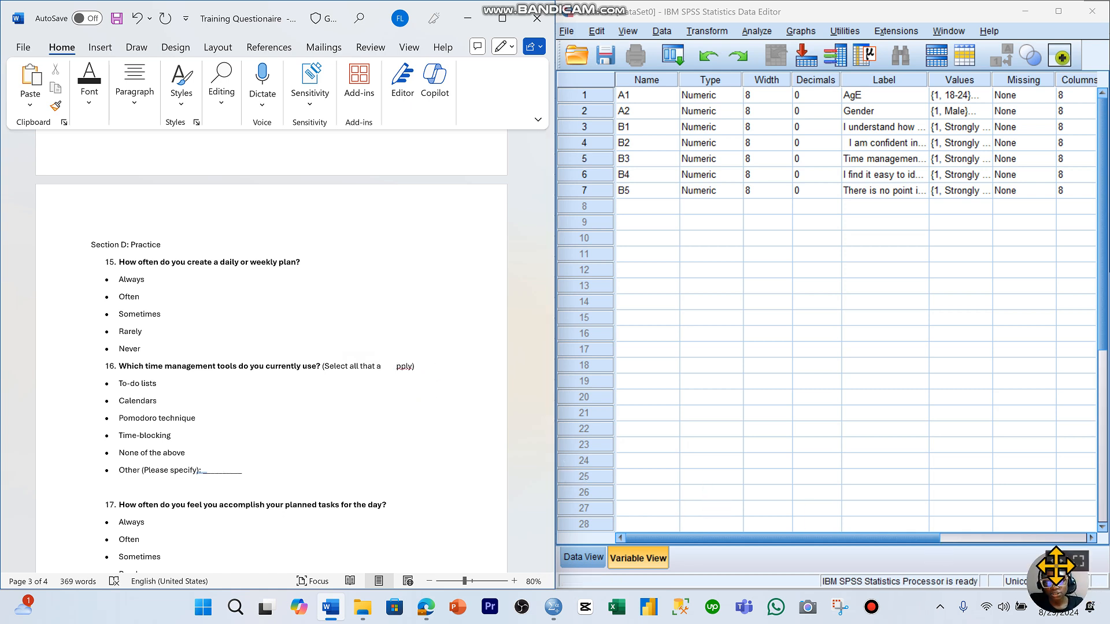
{"action": "mouse_move", "coordinate": [1059, 569]}
{"action": "left_mouse_down"}
{"action": "mouse_move", "coordinate": [515, 355]}
{"action": "mouse_move", "coordinate": [511, 331]}
{"action": "left_mouse_up"}
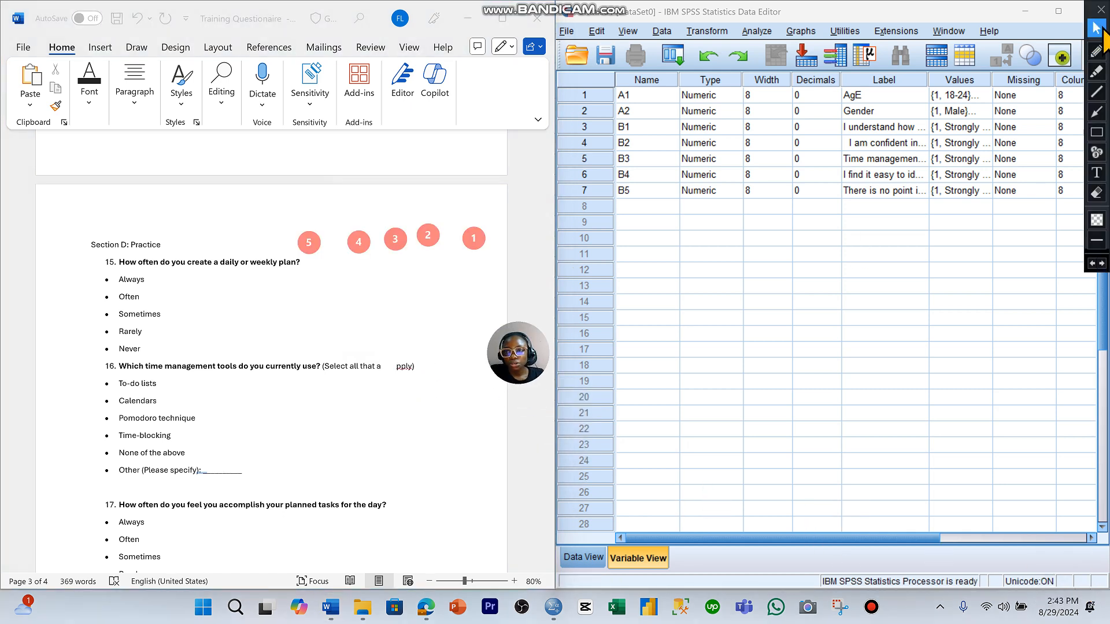
{"action": "left_click", "coordinate": [1099, 8]}
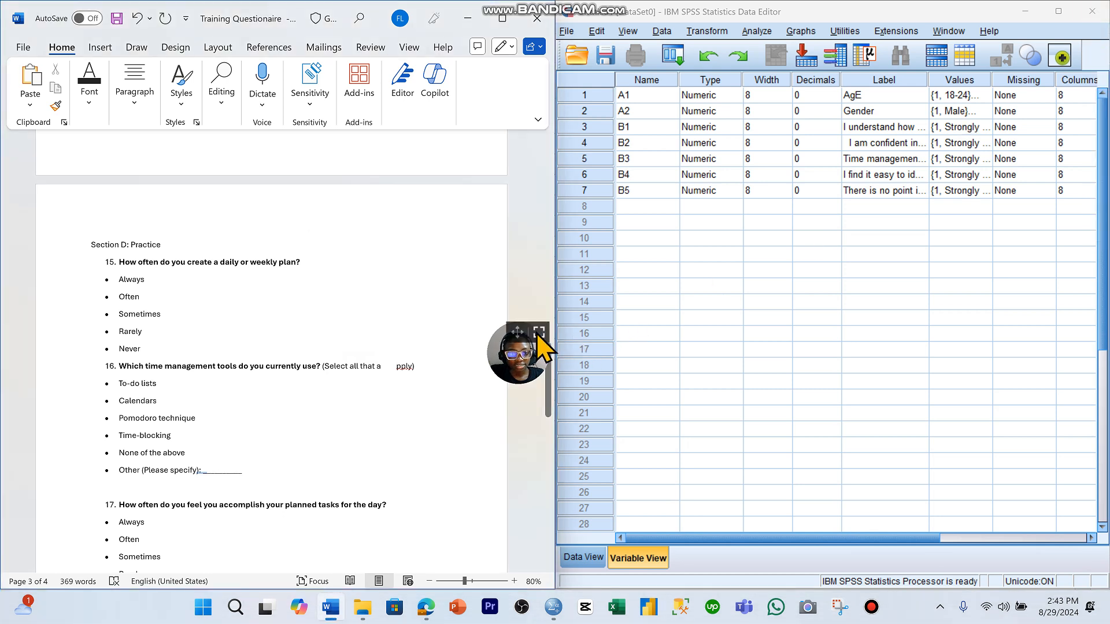
{"action": "left_click_drag", "start_coordinate": [511, 326], "coordinate": [421, 178]}
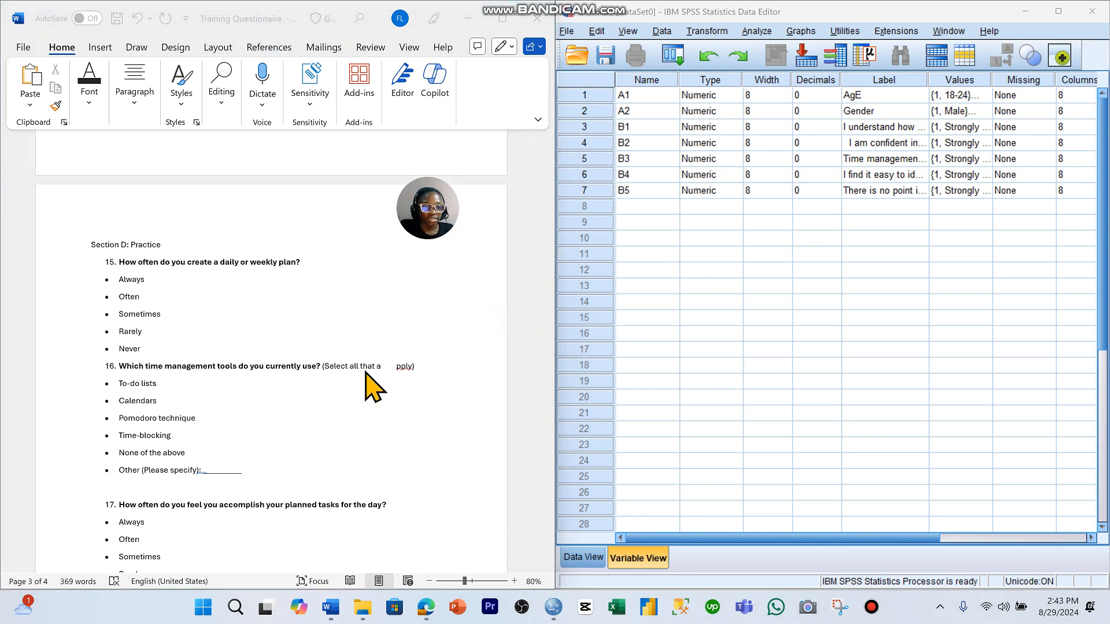
{"action": "left_click", "coordinate": [386, 364]}
{"action": "key", "text": "BackSpace"}
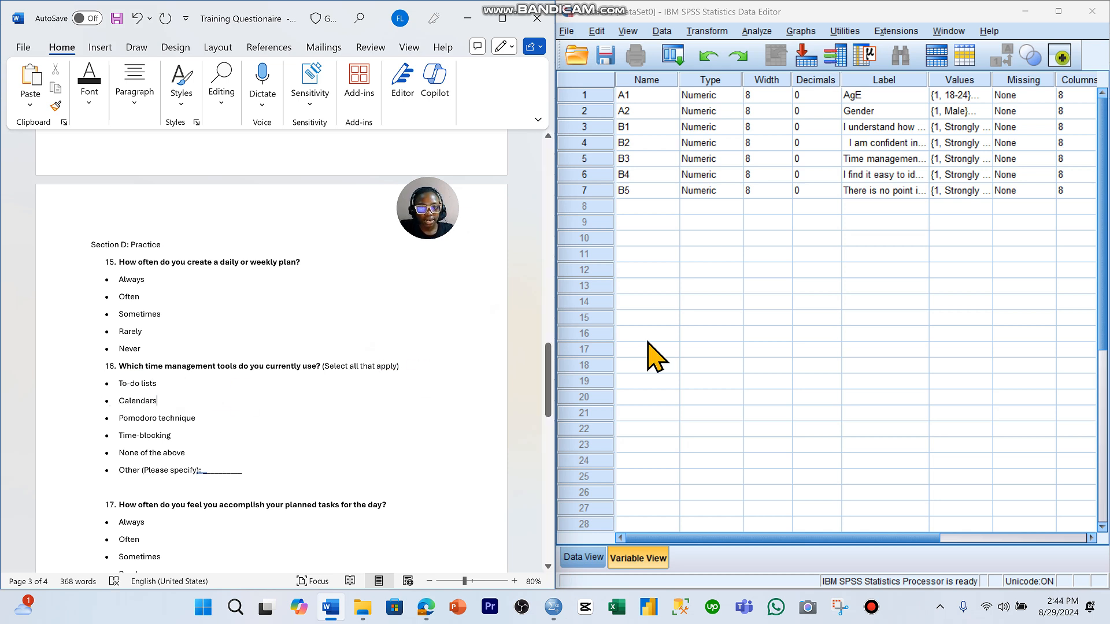
{"action": "left_click", "coordinate": [177, 393]}
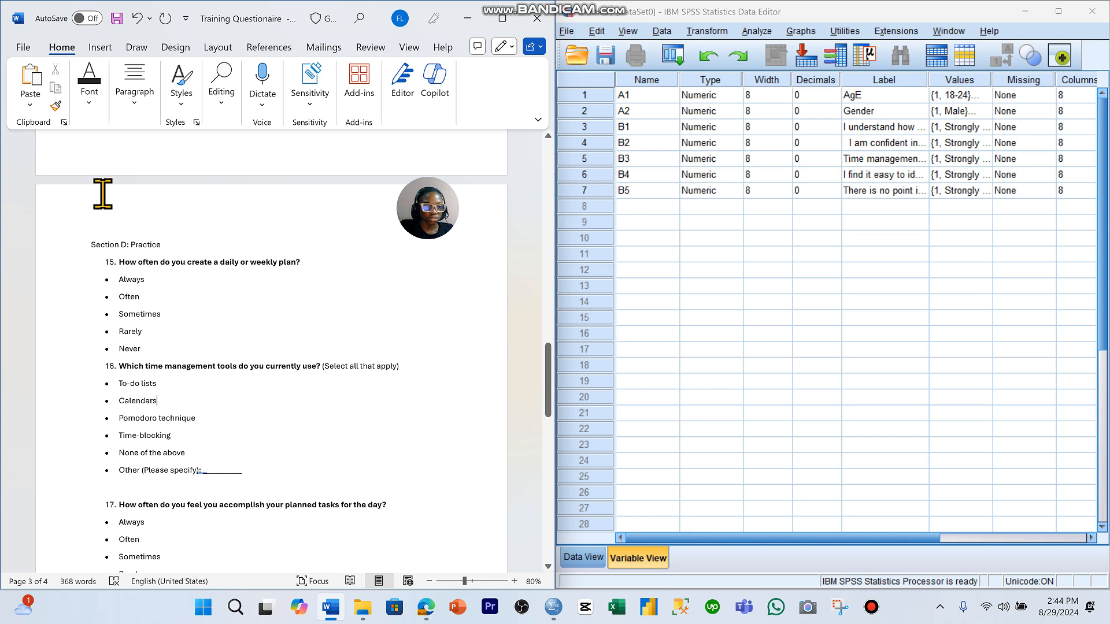
Add a variable named D16a in row 8 of the SPSS variable list for question 16's first option
{"action": "left_click", "coordinate": [630, 210]}
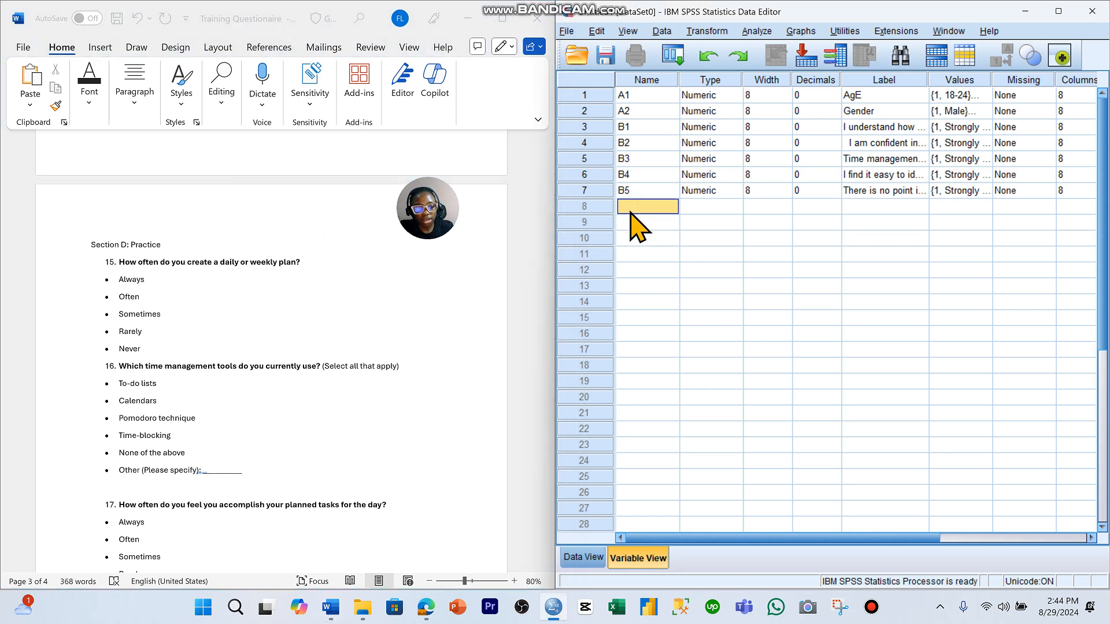
{"action": "type", "text": "D16"}
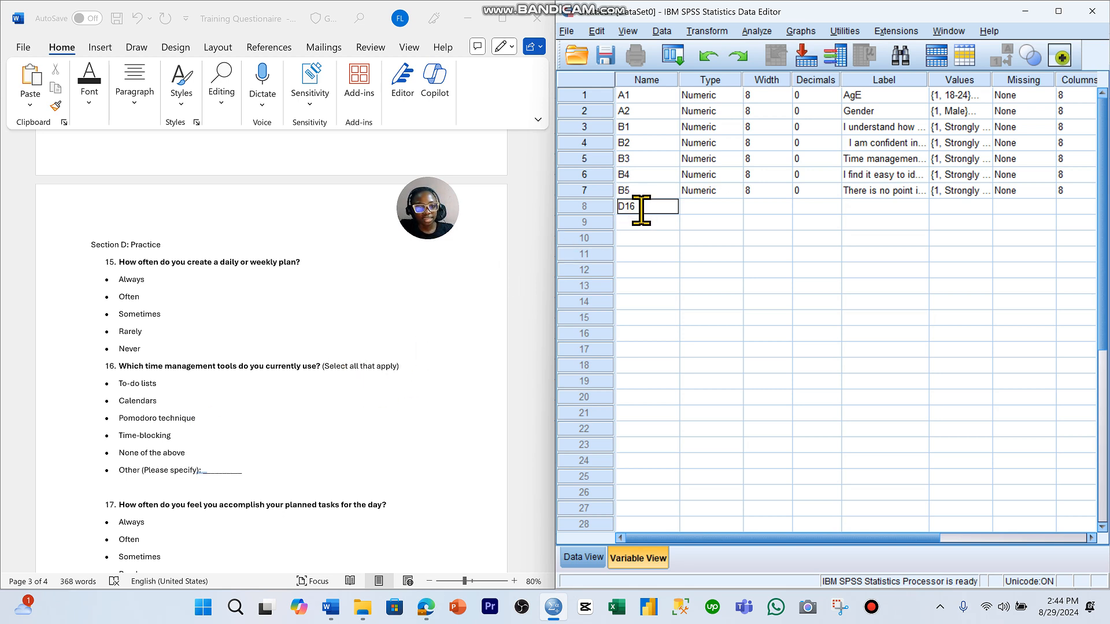
{"action": "key", "text": "Caps_Lock"}
{"action": "type", "text": "a"}
{"action": "key", "text": "Tab"}
{"action": "key", "text": "Tab"}
{"action": "key", "text": "Tab"}
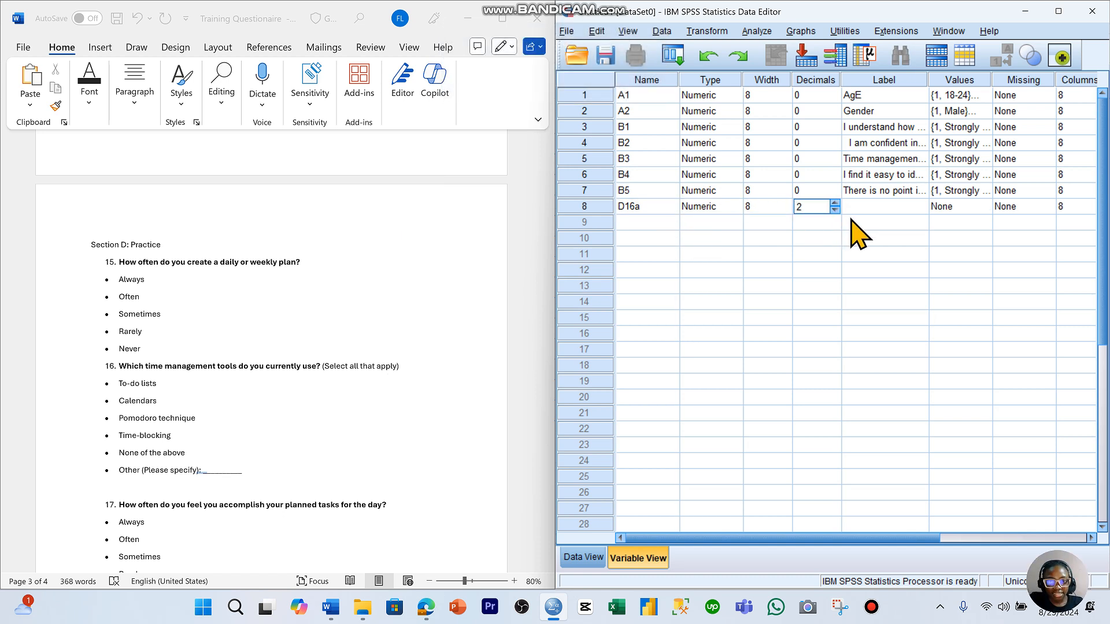
Set the label of variable D16a to "To do lists"
{"action": "key", "text": "Tab"}
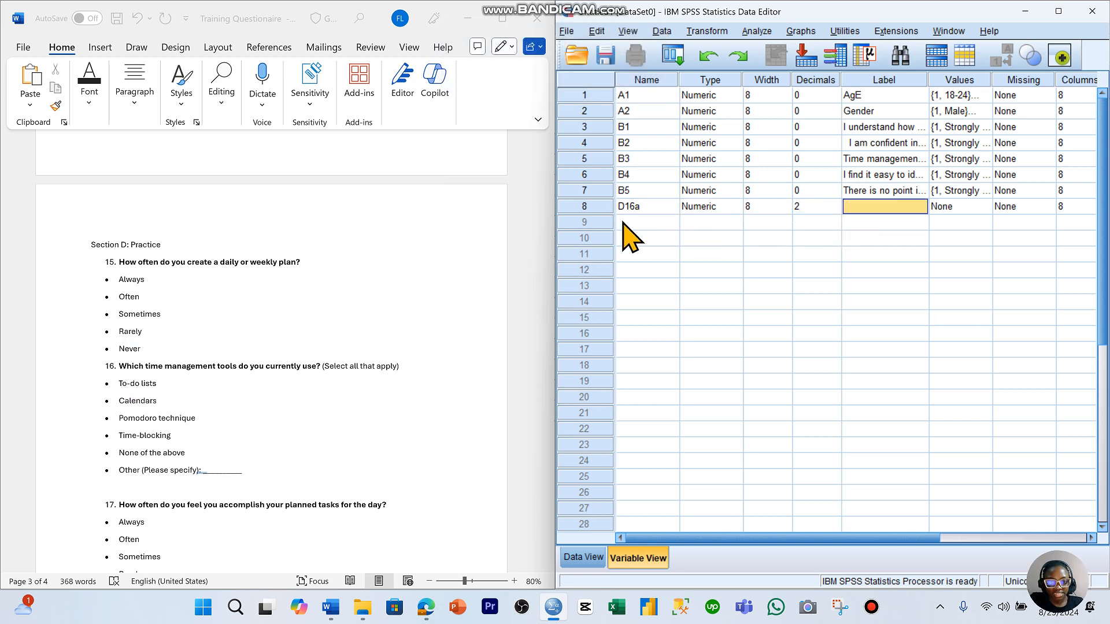
{"action": "double_click", "coordinate": [880, 209]}
{"action": "key", "text": "Caps_Lock"}
{"action": "type", "text": "To d"}
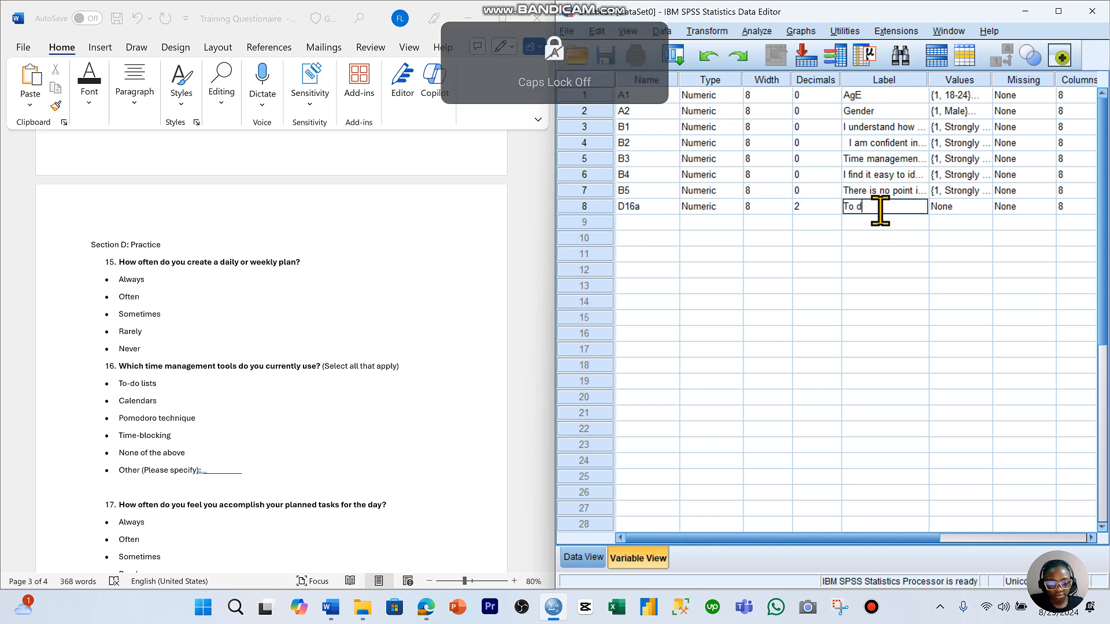
{"action": "type", "text": "o lists"}
{"action": "key", "text": "Tab"}
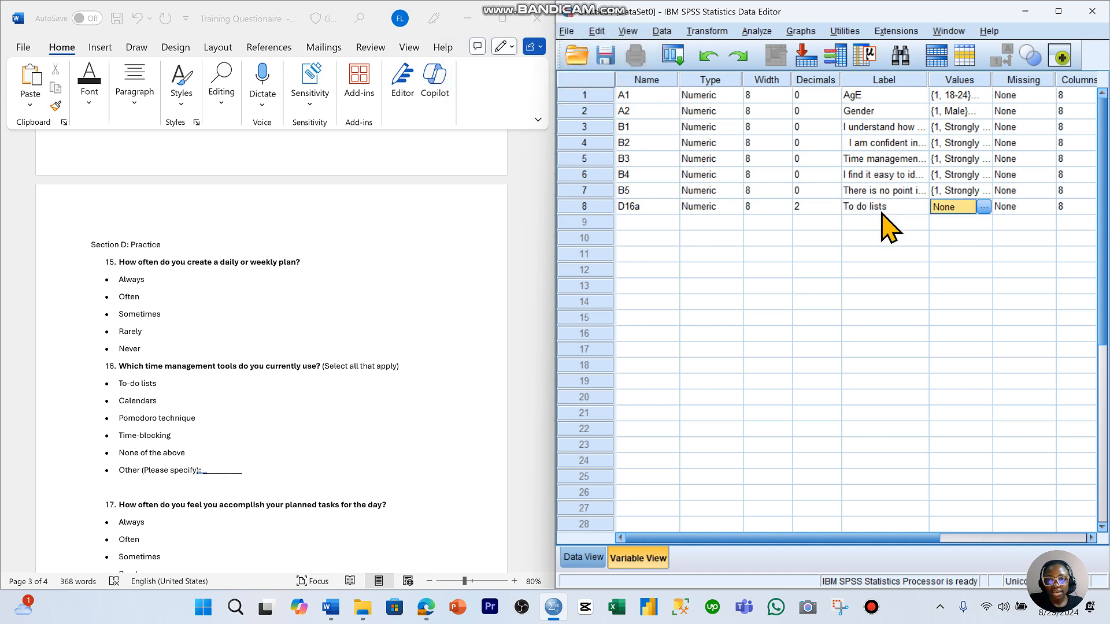
Define the value labels of D16a as 1 = Yes and 0 = No
{"action": "left_click", "coordinate": [981, 206]}
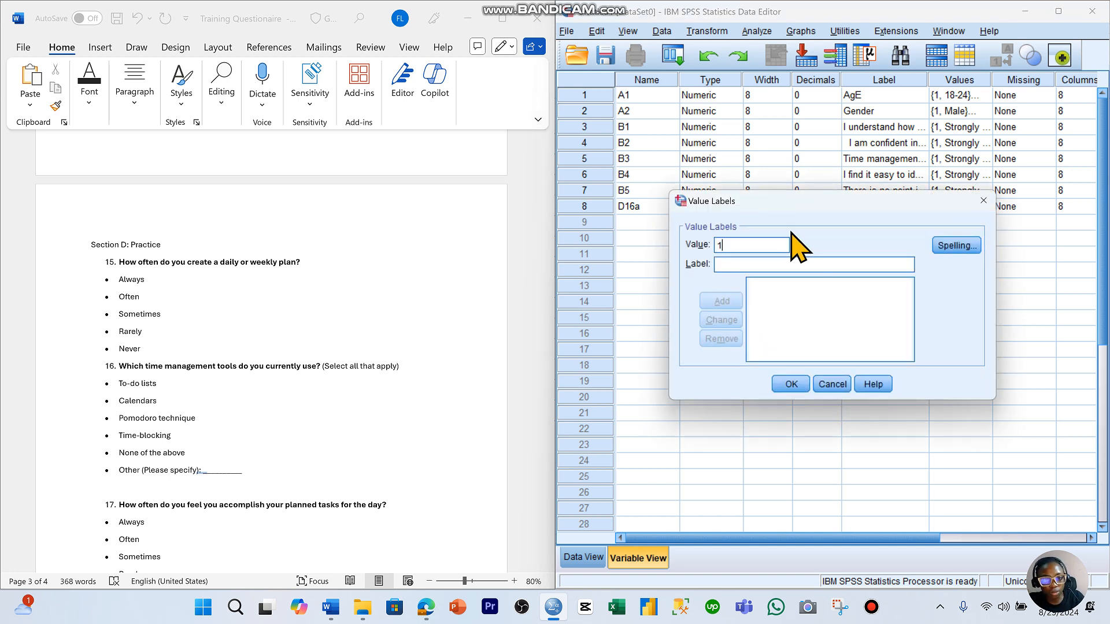
{"action": "key", "text": "Caps_Lock"}
{"action": "type", "text": "Yes"}
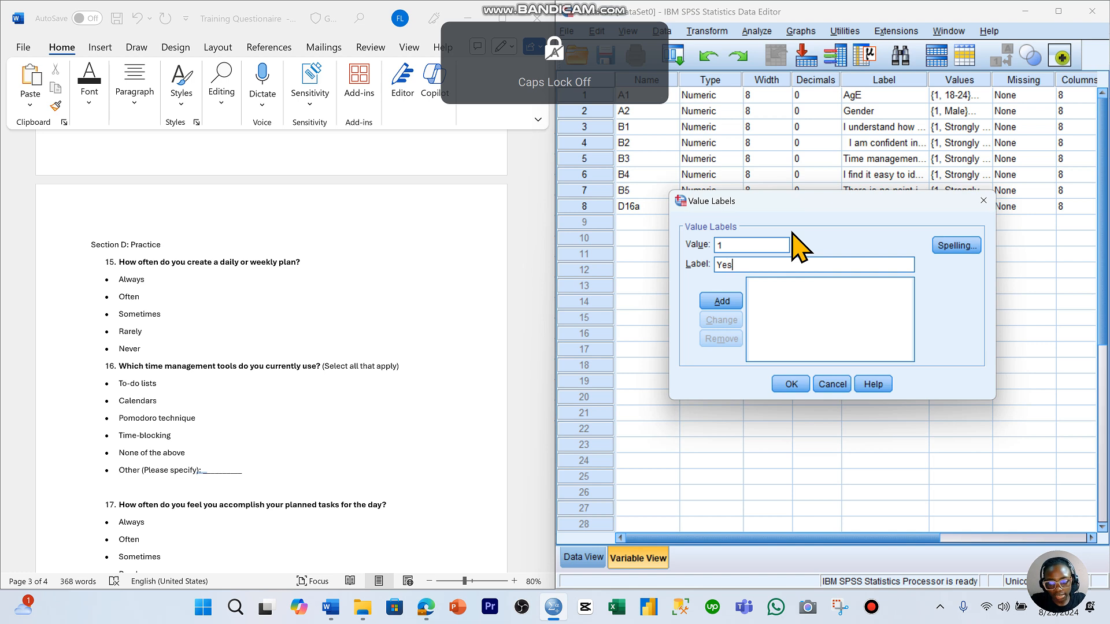
{"action": "key", "text": "Return"}
{"action": "key", "text": "Caps_Lock"}
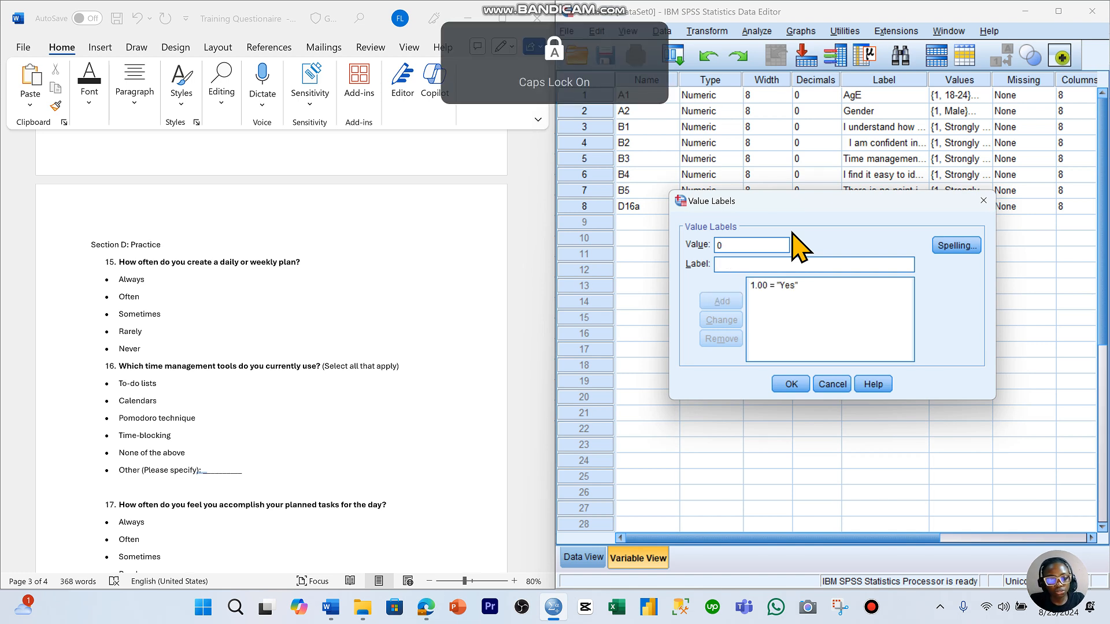
{"action": "type", "text": "No"}
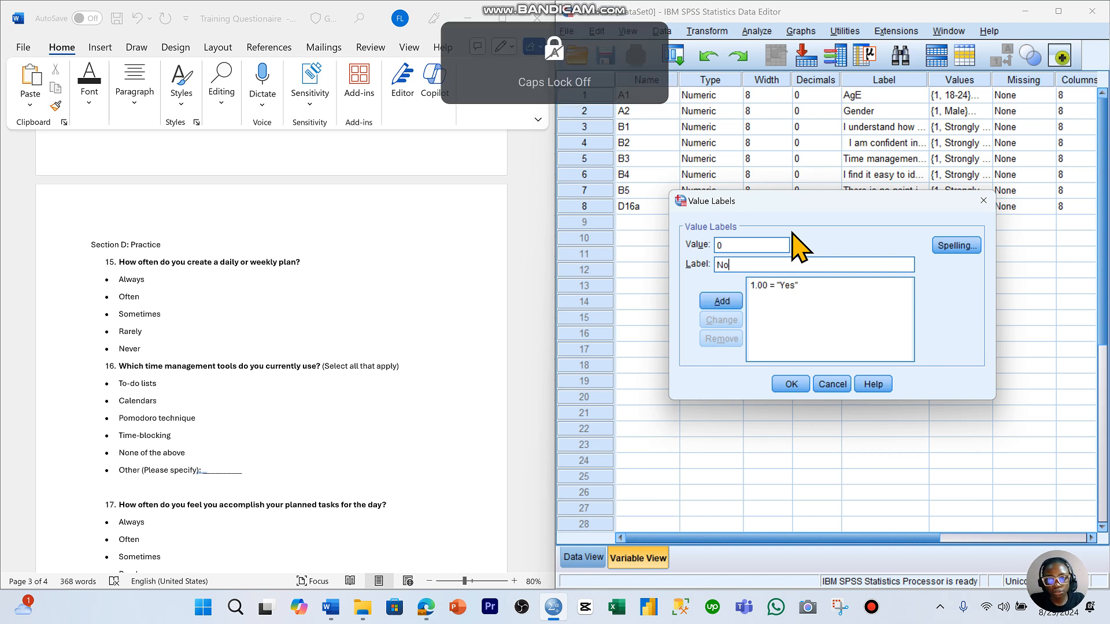
{"action": "left_click", "coordinate": [721, 301]}
{"action": "left_click", "coordinate": [790, 384]}
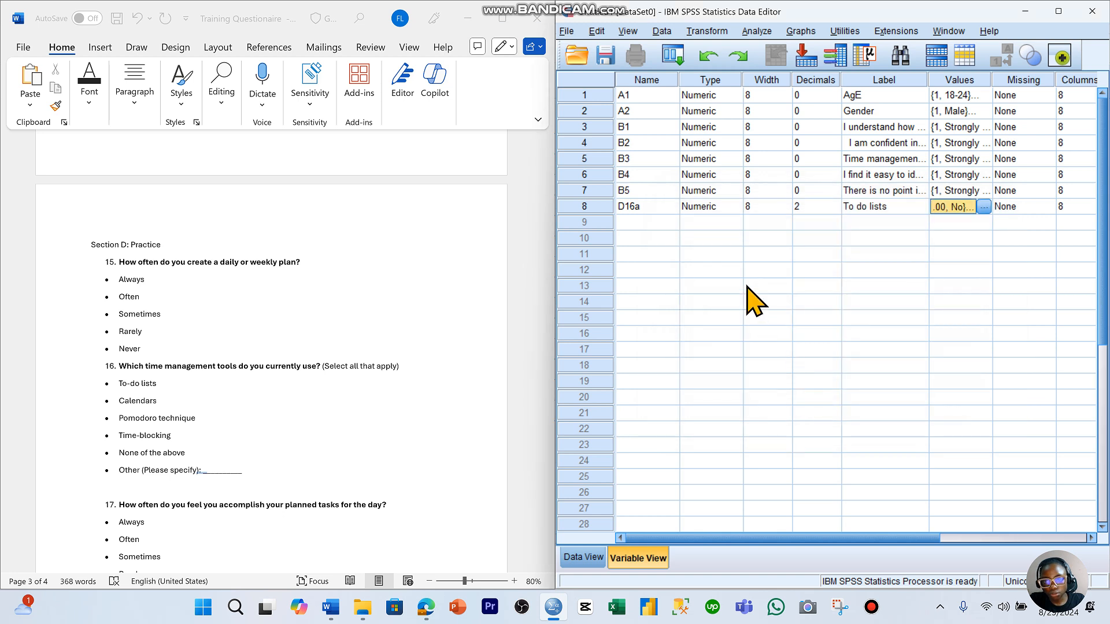
Add a variable named D16b in row 9 for the second option of question 16
{"action": "left_click", "coordinate": [642, 221]}
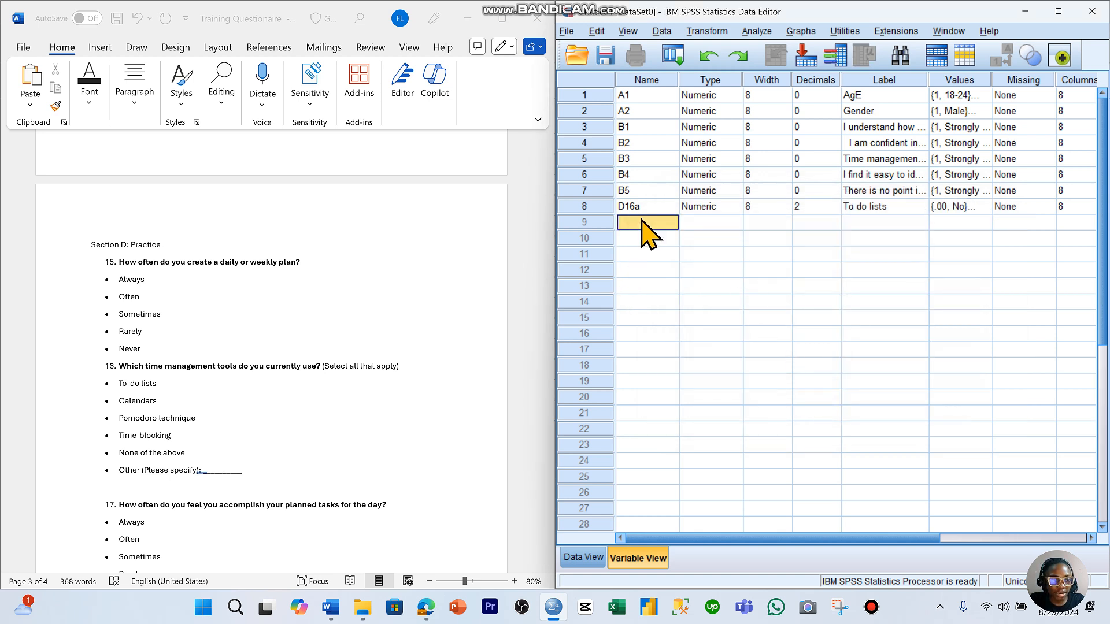
{"action": "left_click", "coordinate": [640, 221]}
{"action": "key", "text": "Caps_Lock"}
{"action": "type", "text": "D16"}
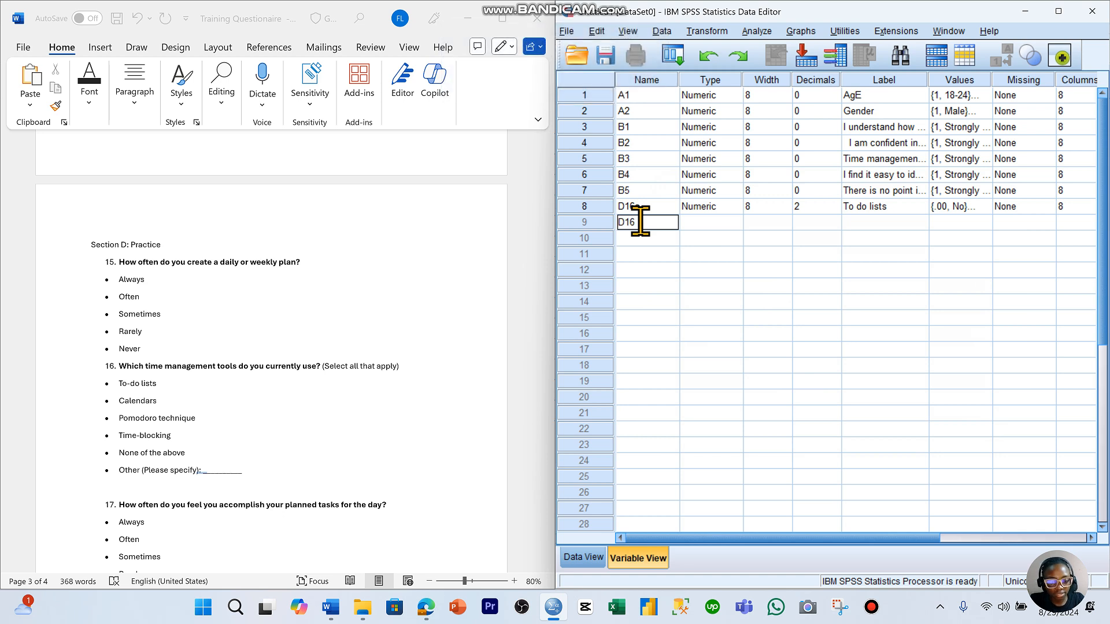
{"action": "key", "text": "Caps_Lock"}
{"action": "type", "text": "b"}
Add a variable named D16c in row 10 for the third option of question 16
{"action": "left_click", "coordinate": [647, 237]}
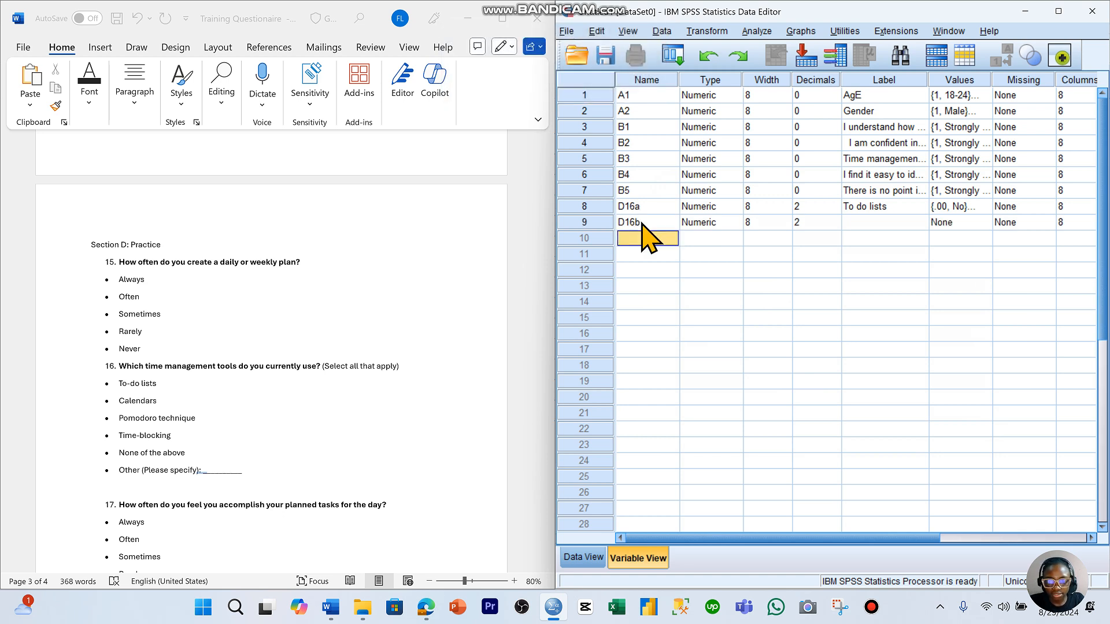
{"action": "left_click", "coordinate": [647, 237]}
{"action": "key", "text": "Caps_Lock"}
{"action": "type", "text": "D"}
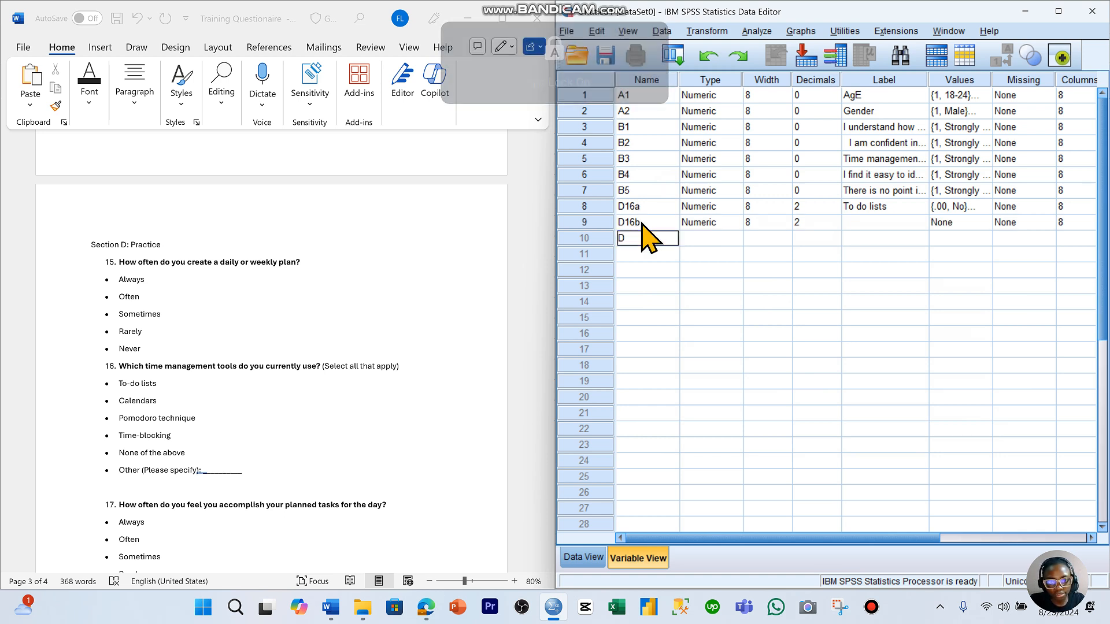
{"action": "type", "text": "16"}
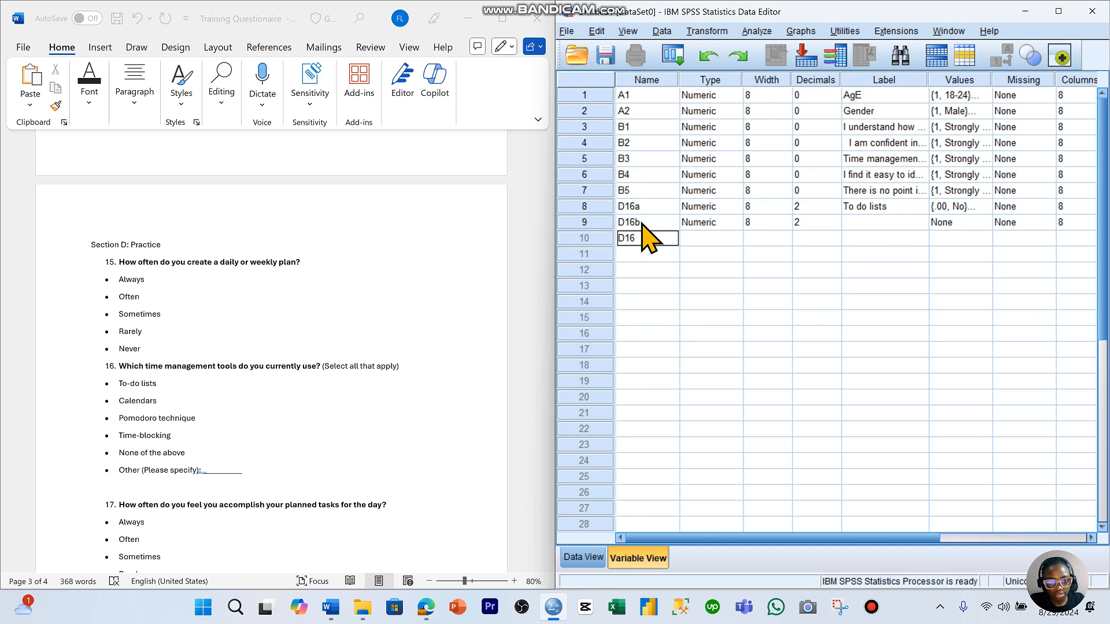
{"action": "key", "text": "Caps_Lock"}
{"action": "type", "text": "c"}
{"action": "key", "text": "Return"}
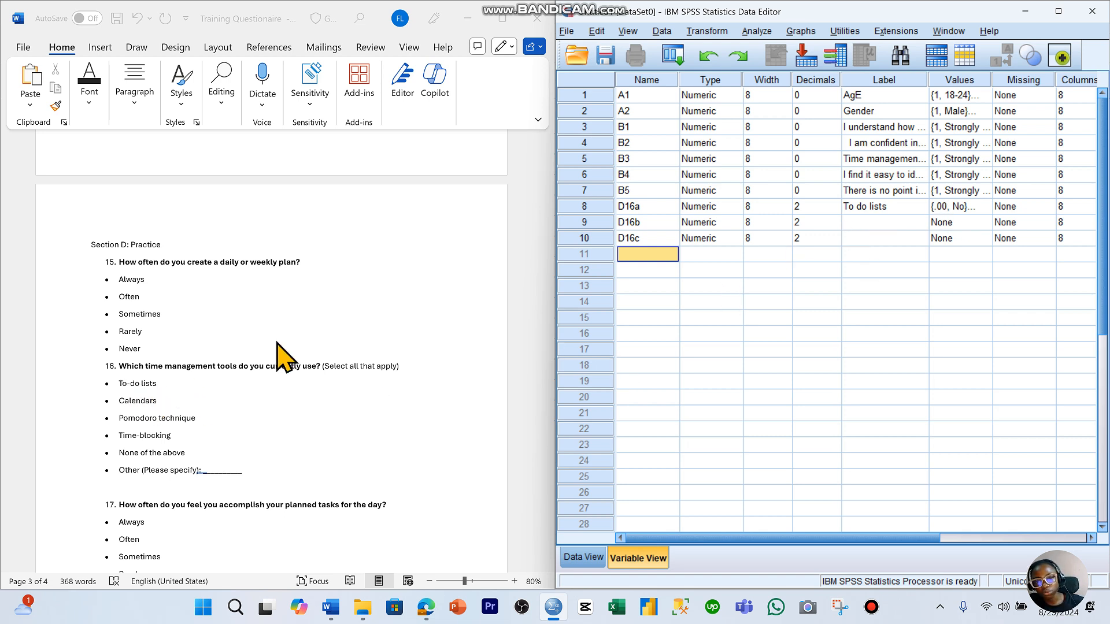
Look through the remaining Section D questions down to question 20 in the Word questionnaire
{"action": "key", "text": "Tab"}
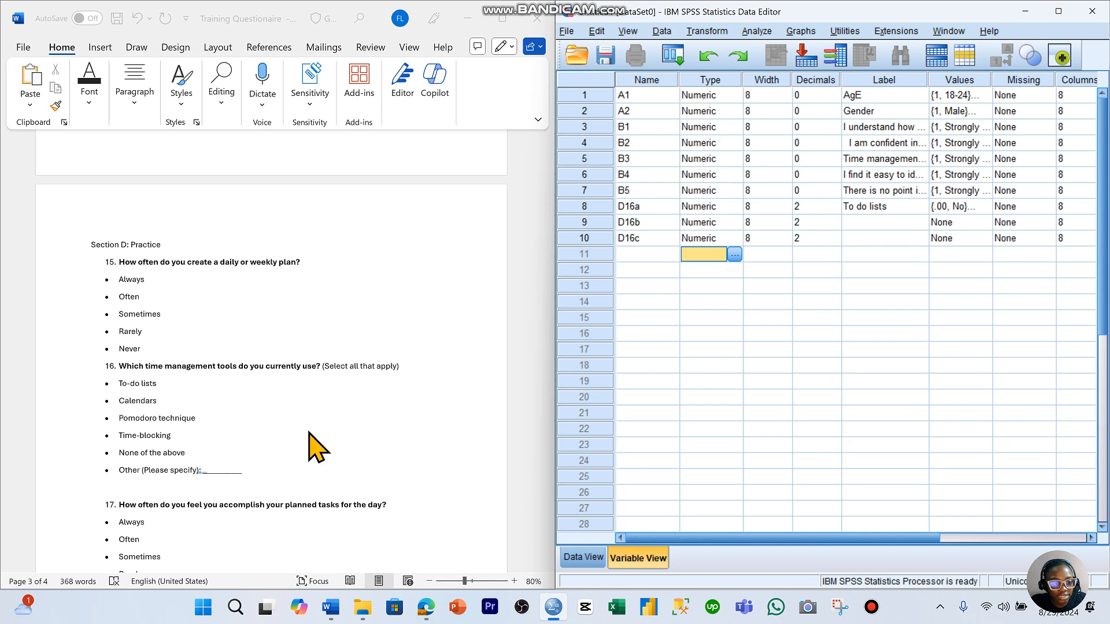
{"action": "scroll", "coordinate": [312, 448], "scroll_direction": "down", "scroll_amount": 2}
{"action": "scroll", "coordinate": [319, 454], "scroll_direction": "down", "scroll_amount": 6}
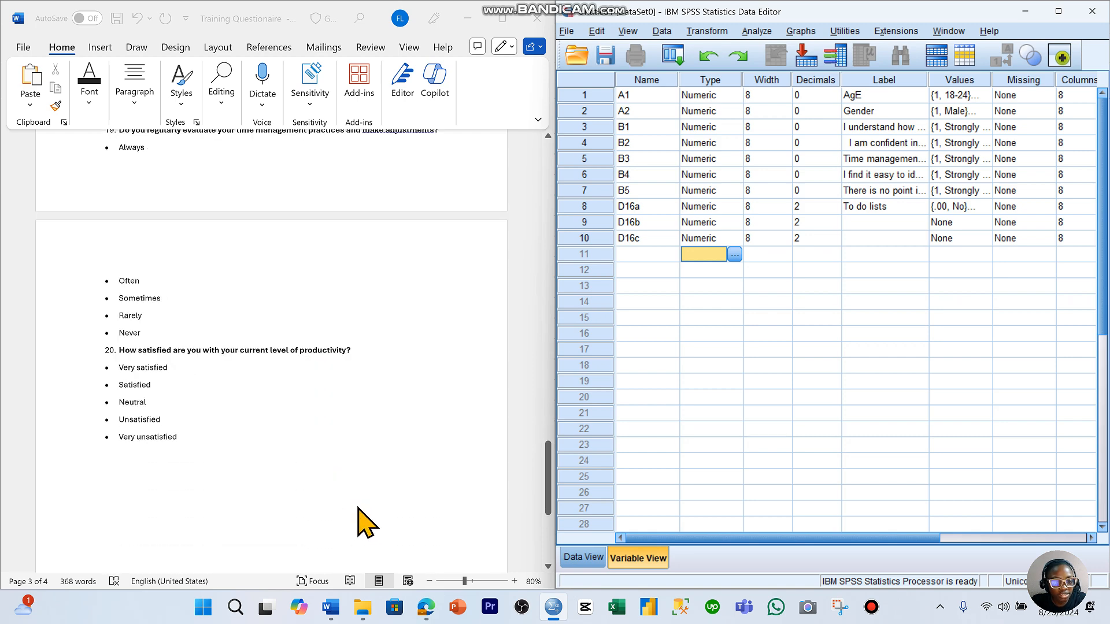
{"action": "scroll", "coordinate": [359, 522], "scroll_direction": "down", "scroll_amount": 1}
{"action": "scroll", "coordinate": [367, 527], "scroll_direction": "up", "scroll_amount": 7}
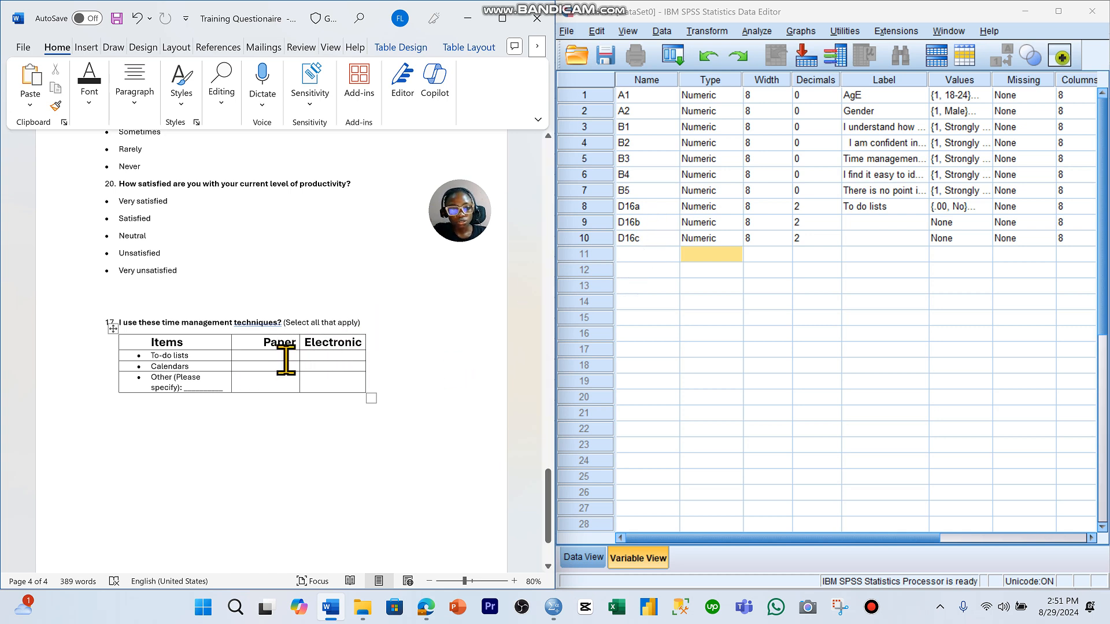
In the Word questionnaire's question 17 table, prefix the To-do lists, Calendars and Other items with A), B) and C)
{"action": "left_click", "coordinate": [145, 355]}
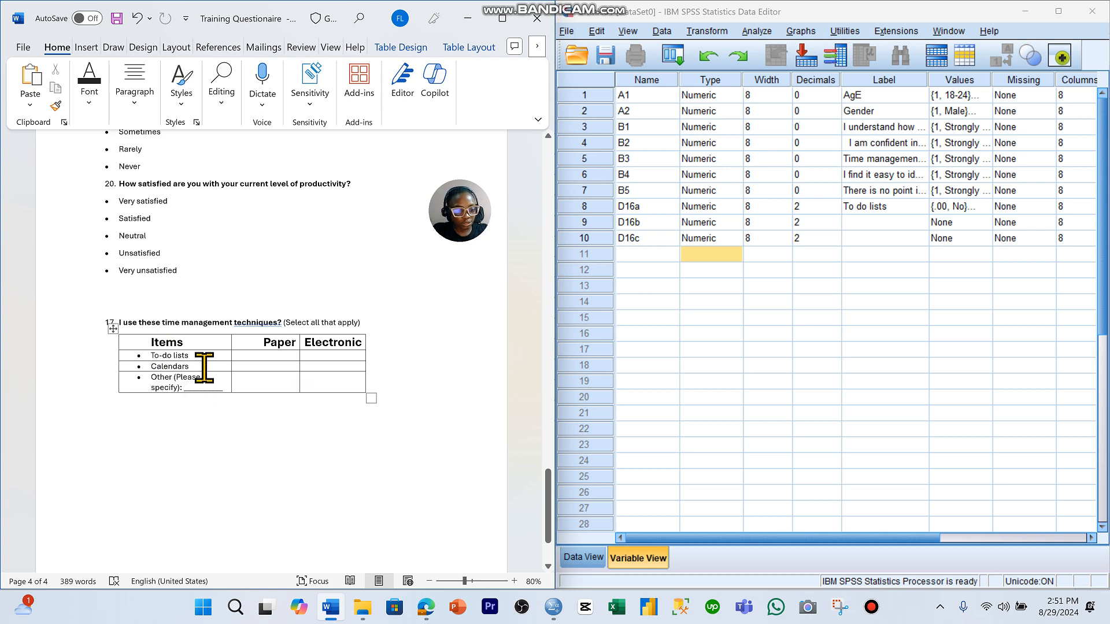
{"action": "type", "text": "q"}
{"action": "key", "text": "BackSpace"}
{"action": "type", "text": "a"}
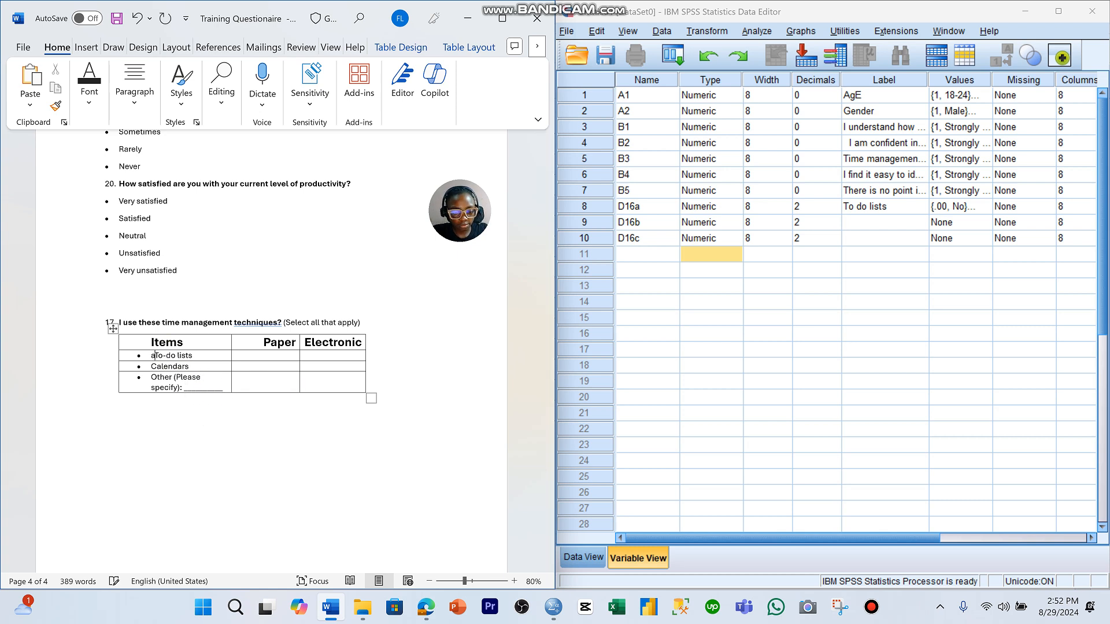
{"action": "type", "text": ")"}
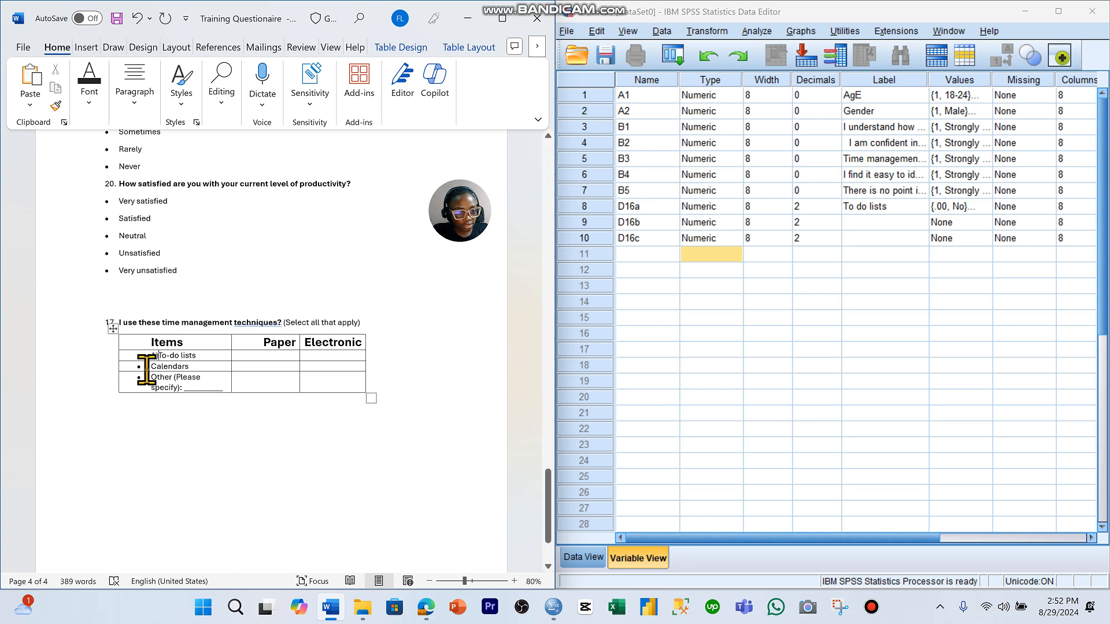
{"action": "left_click", "coordinate": [151, 367]}
{"action": "type", "text": "b"}
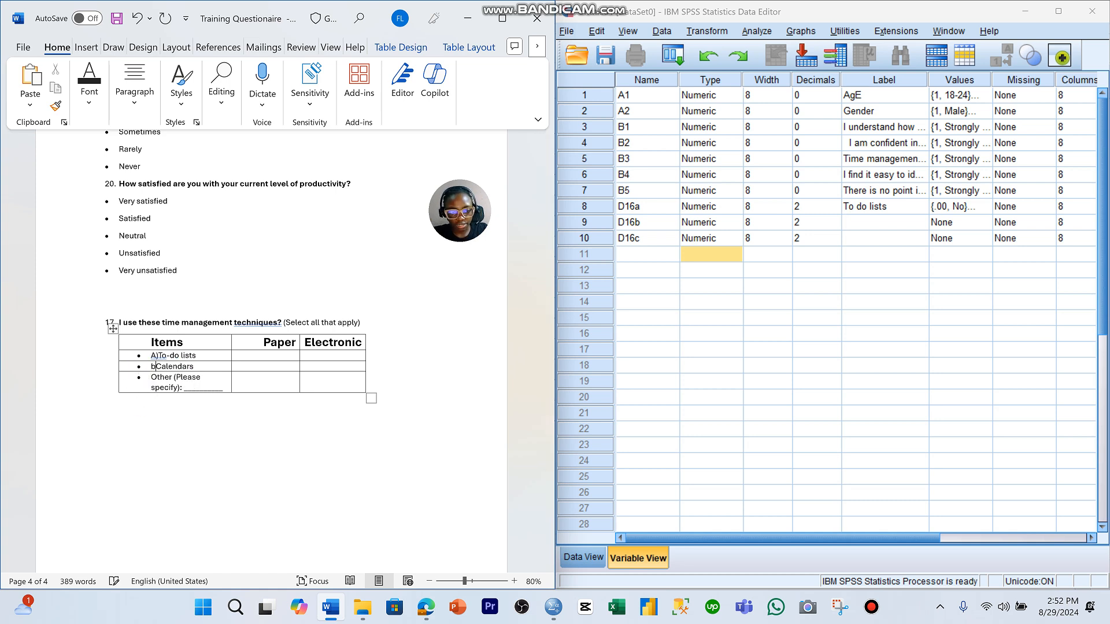
{"action": "type", "text": ")"}
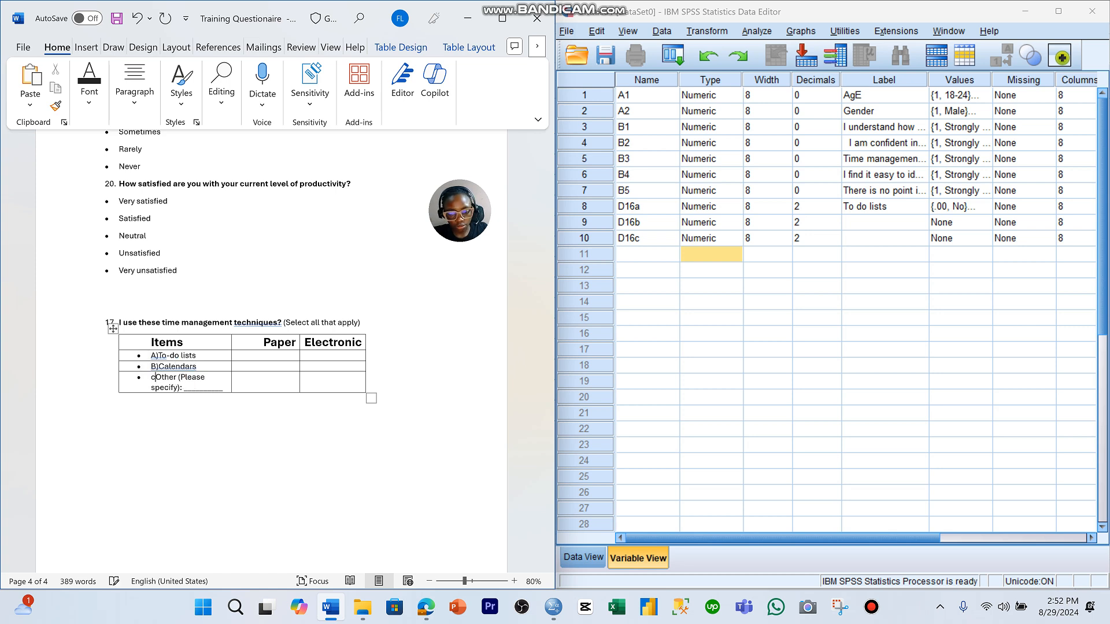
{"action": "type", "text": ")"}
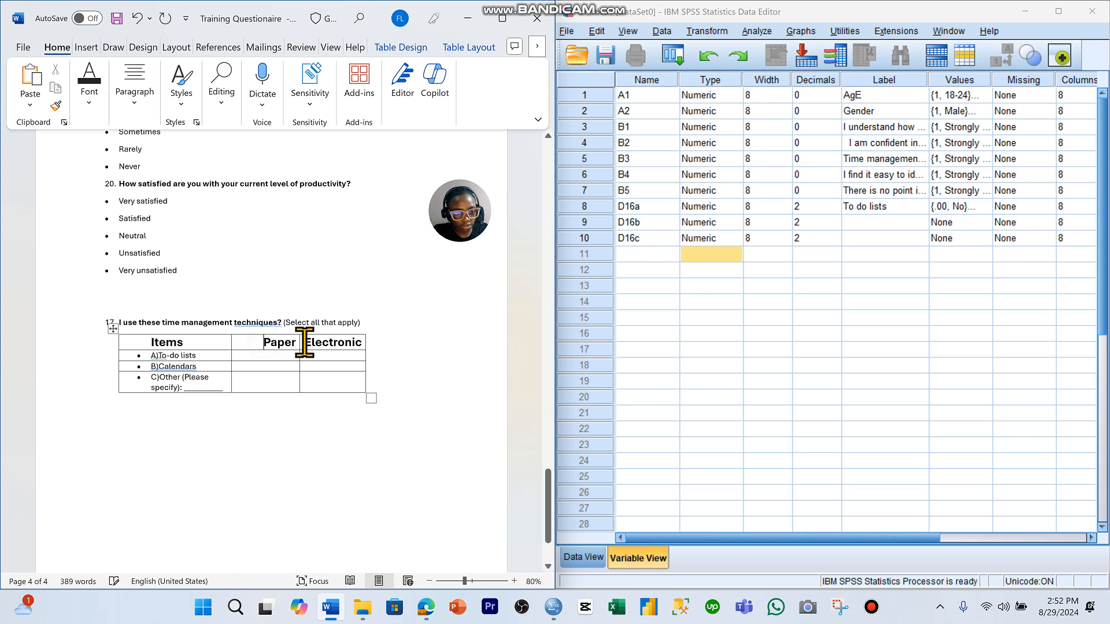
Prefix the question 17 table's Paper heading with (i) and its Electronic heading with (ii)
{"action": "type", "text": "(i)"}
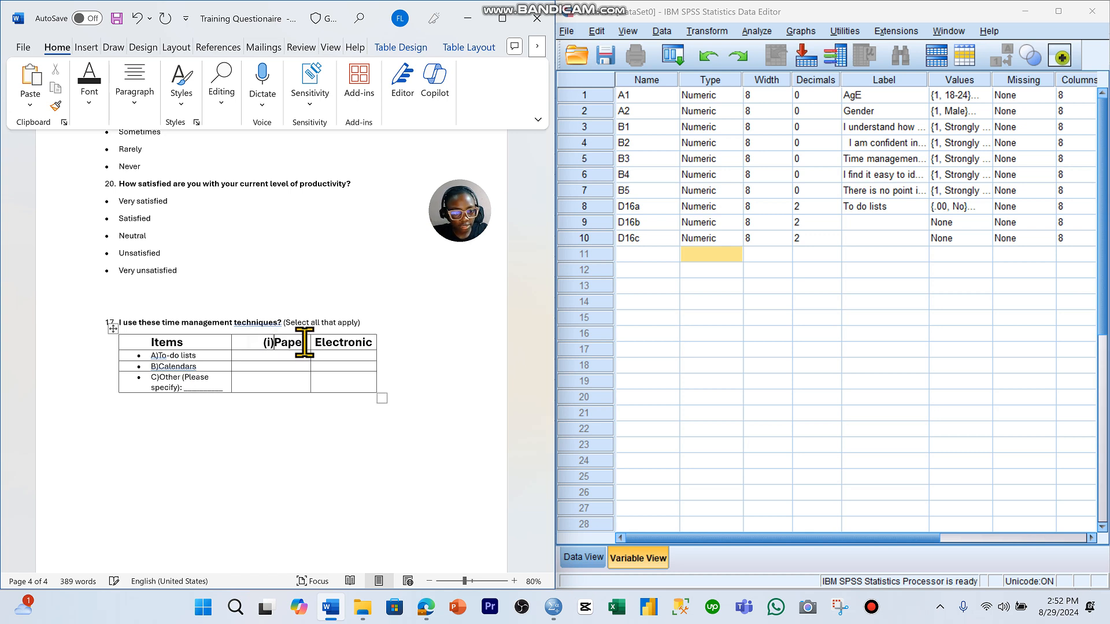
{"action": "left_click", "coordinate": [319, 343]}
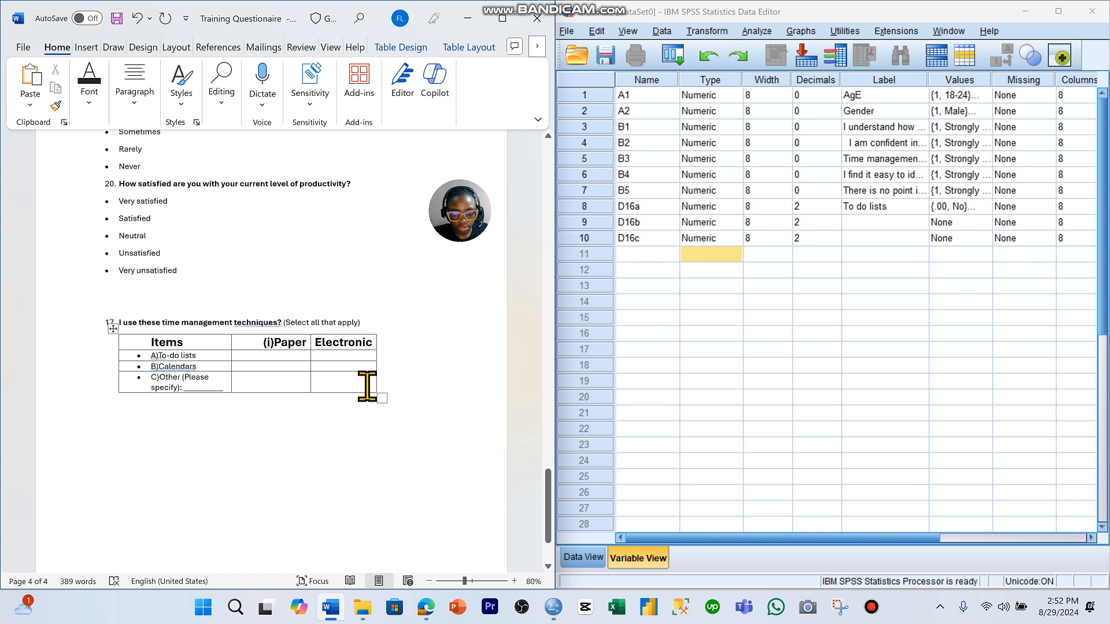
{"action": "type", "text": "(ii"}
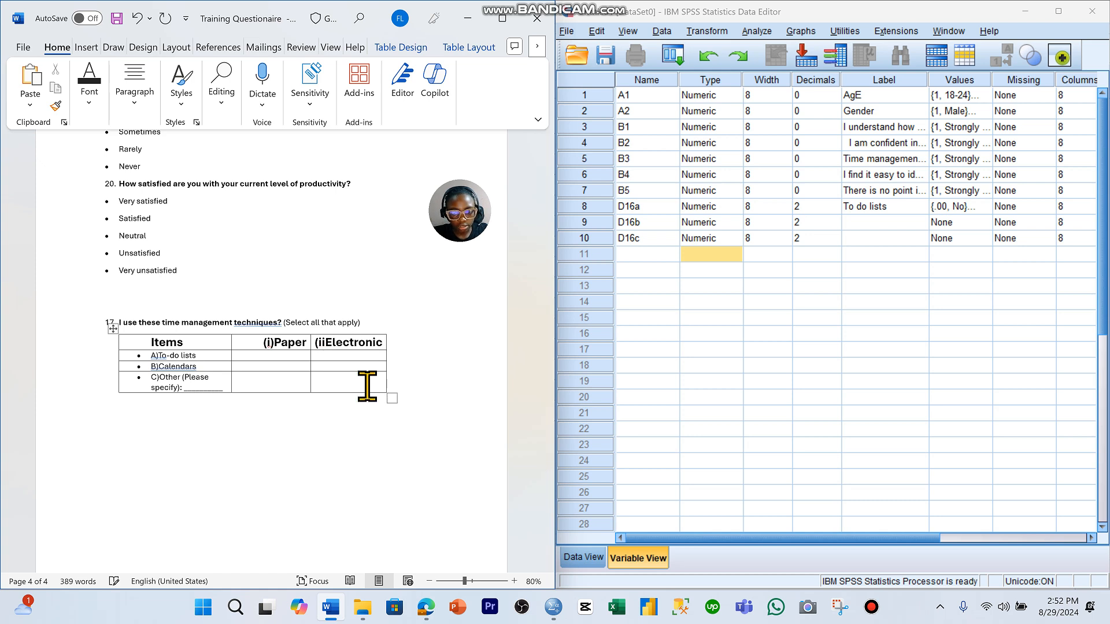
{"action": "type", "text": ")"}
{"action": "key", "text": "Return"}
{"action": "key", "text": "BackSpace"}
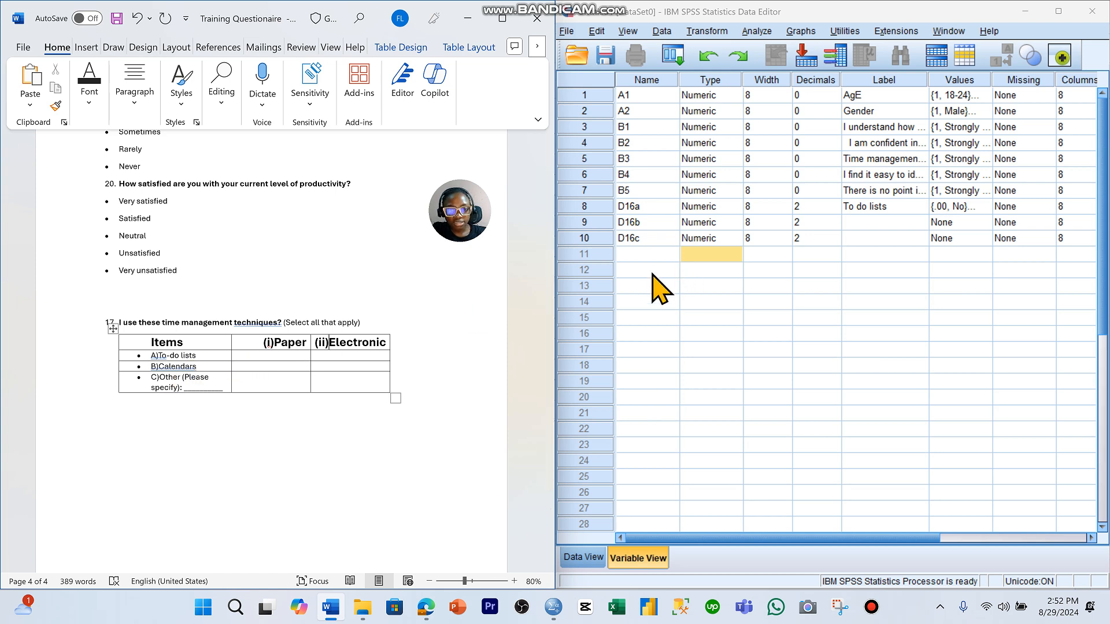
{"action": "left_click", "coordinate": [168, 308]}
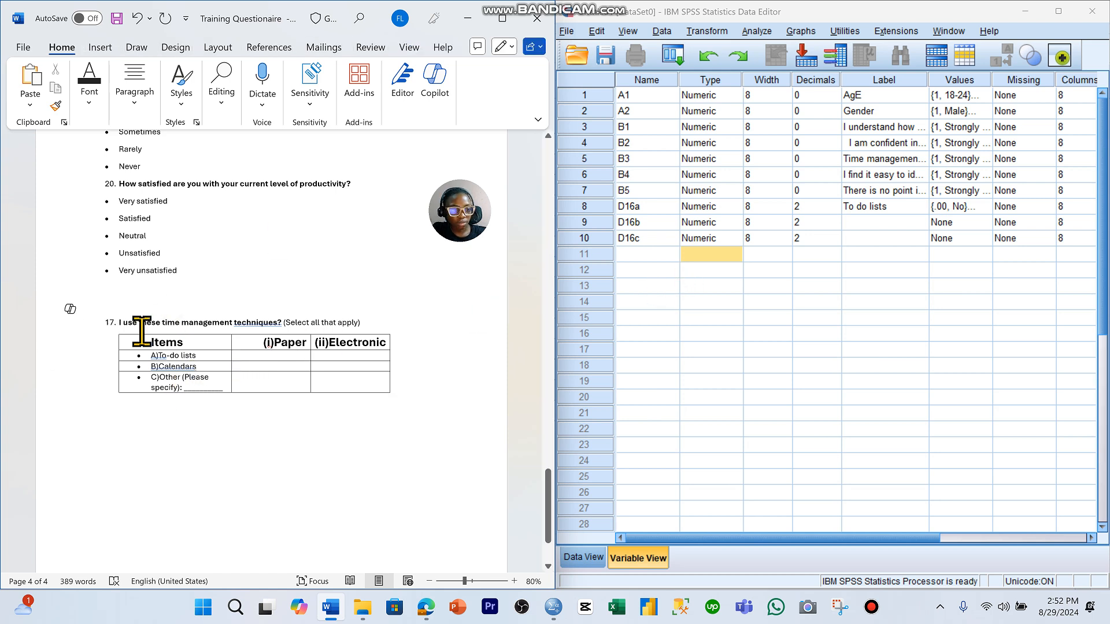
Switch to SPSS and try to add a variable named 17ai in row 11
{"action": "left_click", "coordinate": [662, 257]}
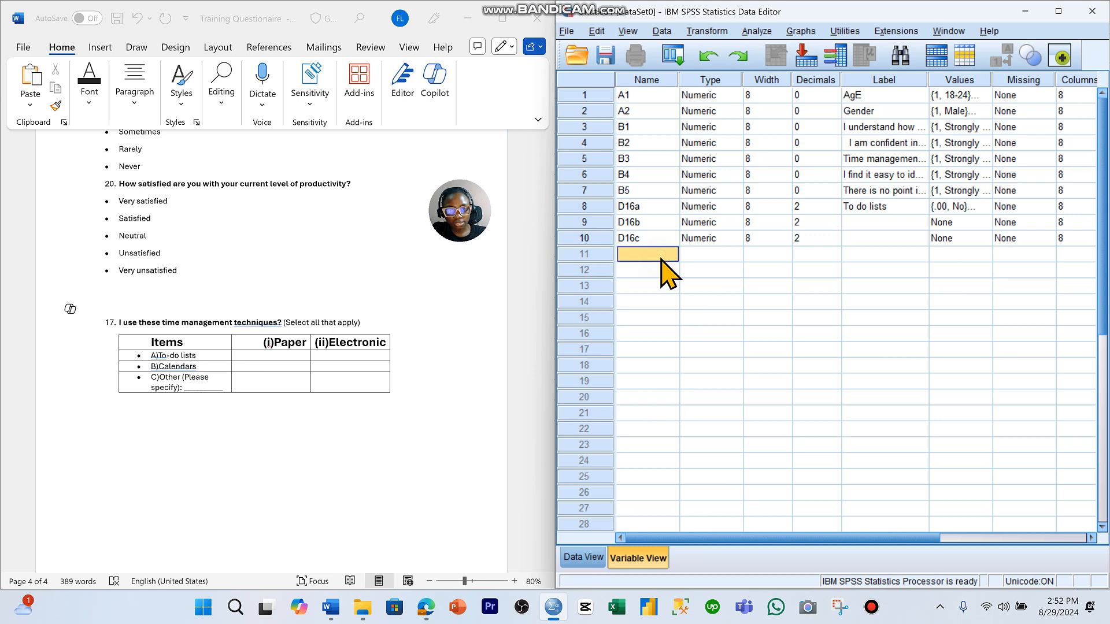
{"action": "type", "text": "17ai"}
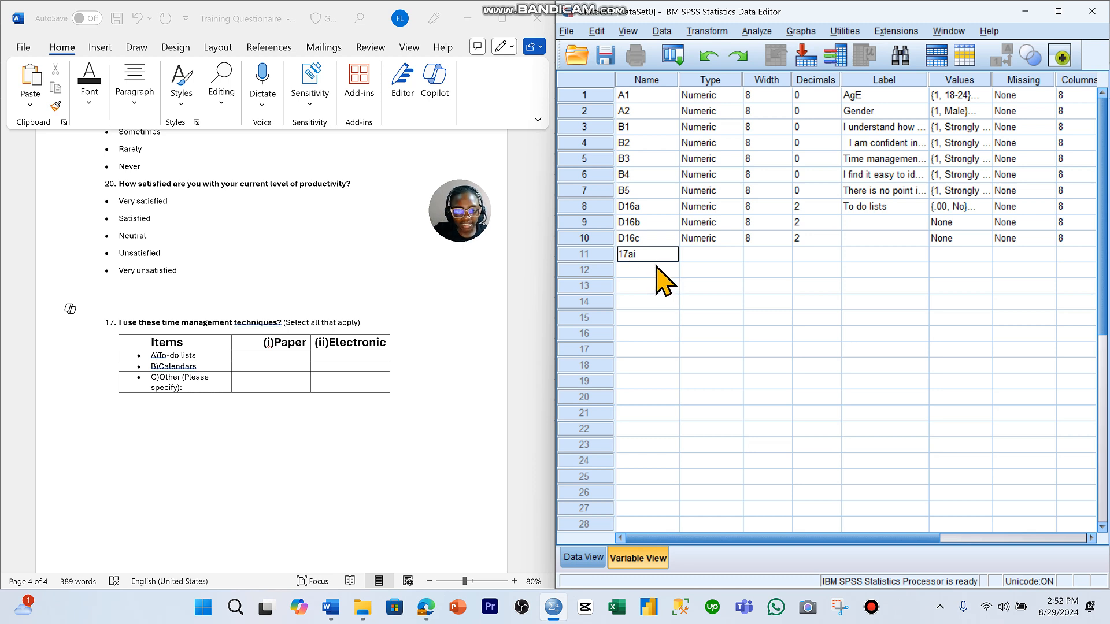
{"action": "left_click", "coordinate": [883, 240]}
{"action": "left_click", "coordinate": [1003, 262]}
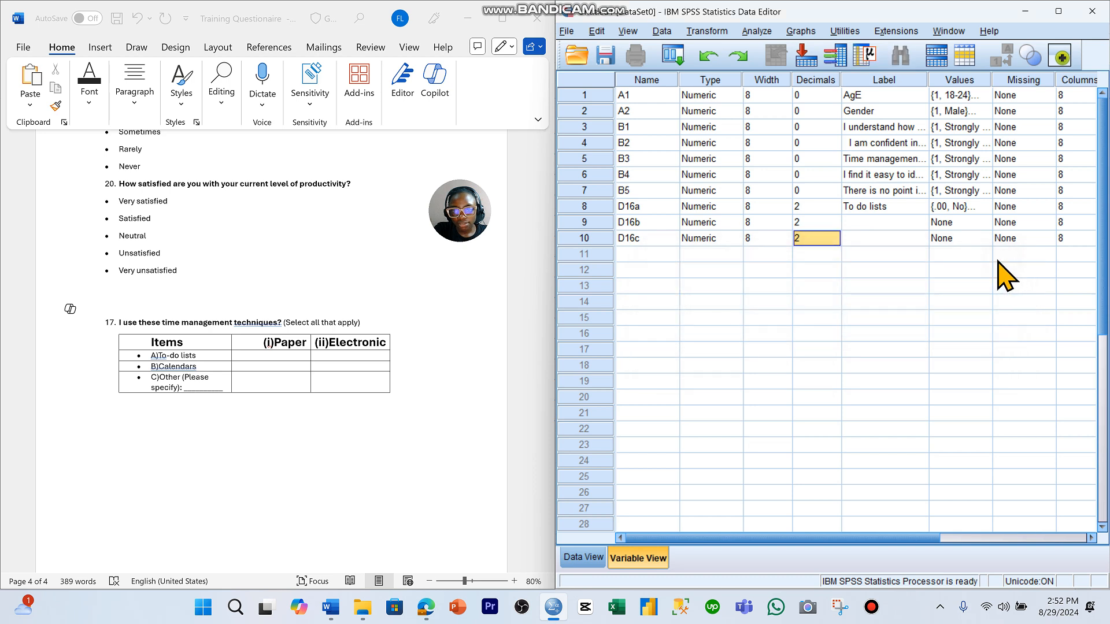
{"action": "left_click", "coordinate": [639, 260]}
{"action": "type", "text": "17a"}
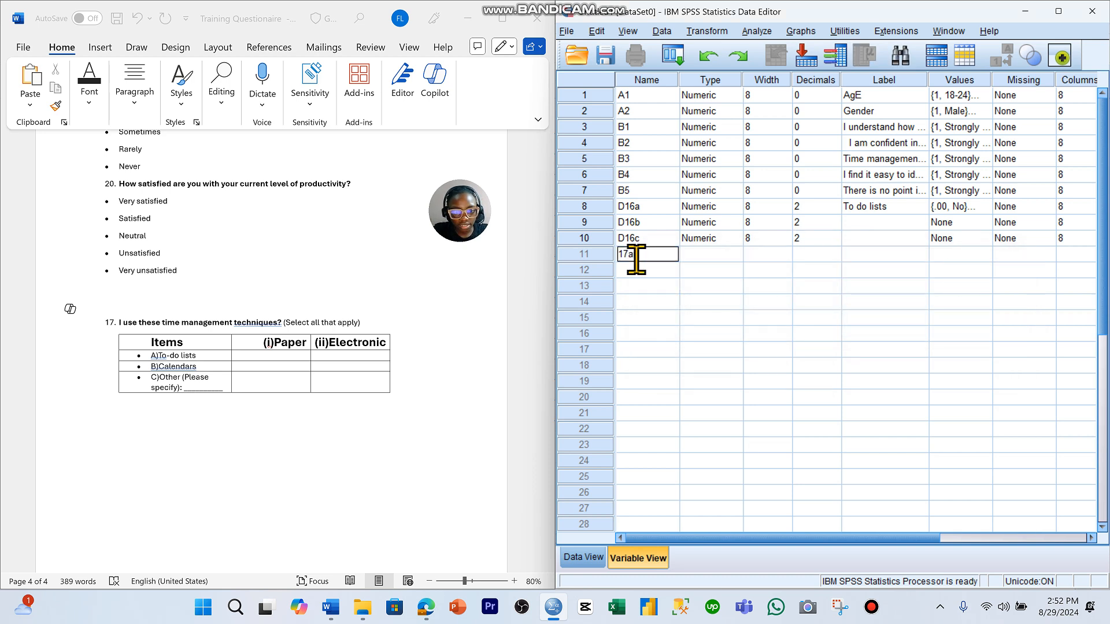
{"action": "key", "text": "Return"}
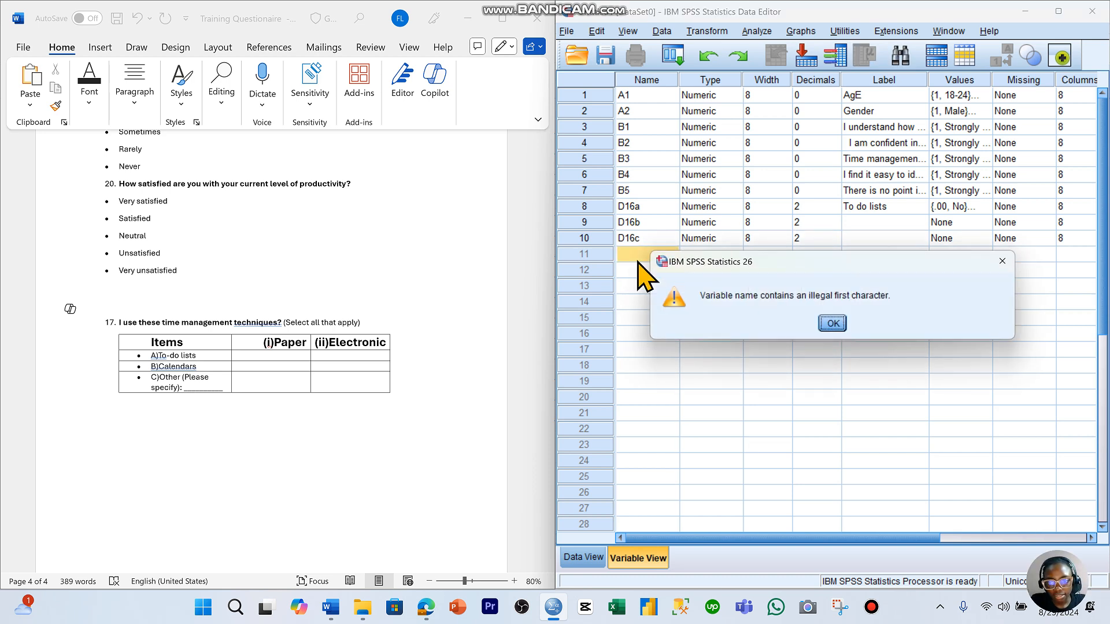
{"action": "left_click", "coordinate": [1002, 261]}
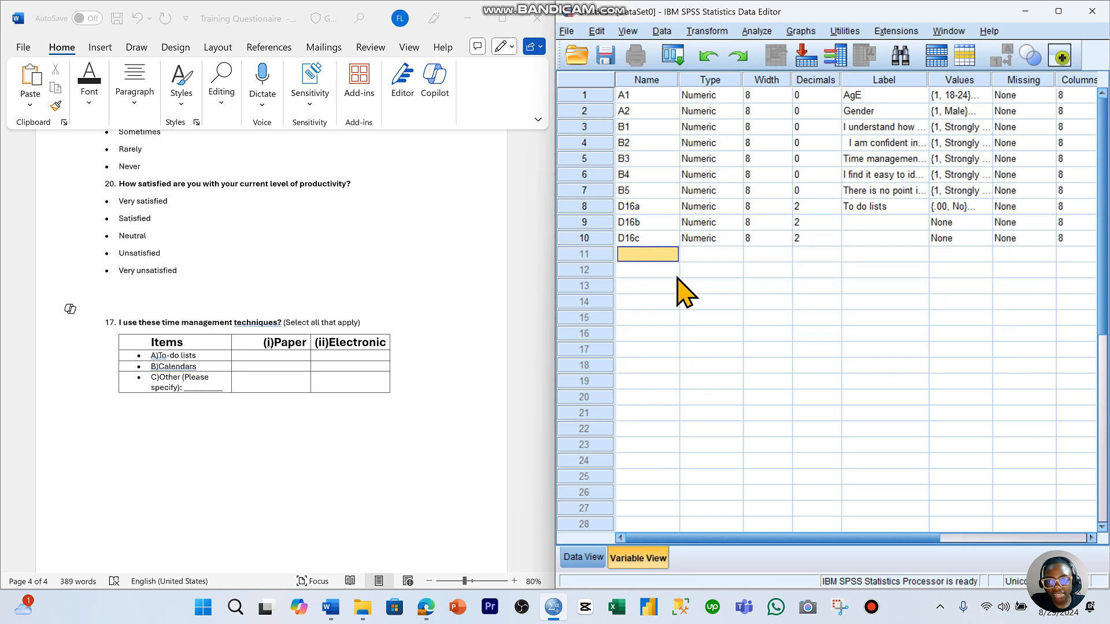
{"action": "type", "text": "17"}
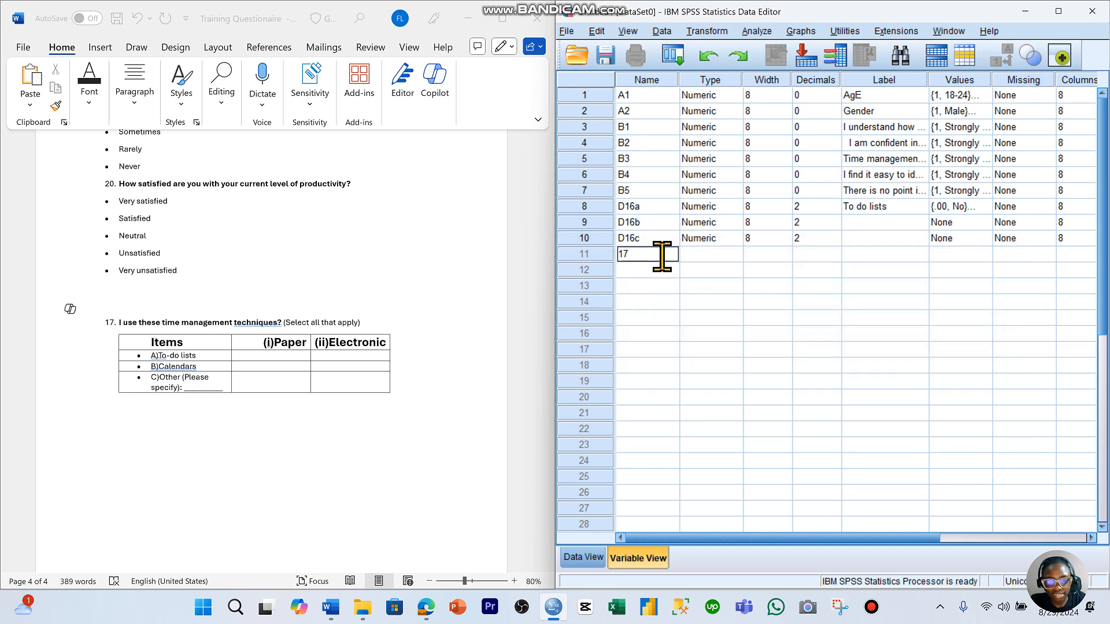
{"action": "left_click", "coordinate": [692, 297]}
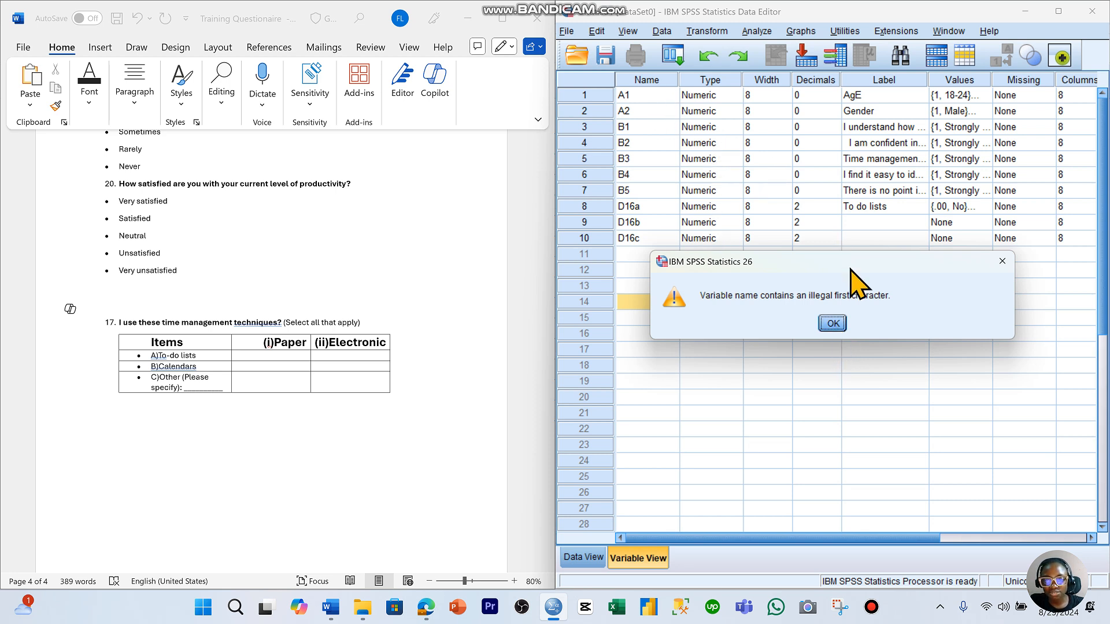
{"action": "left_click", "coordinate": [1002, 262]}
Add a variable named E17ai in row 11 for the paper to-do lists option of question 17
{"action": "left_click", "coordinate": [663, 254]}
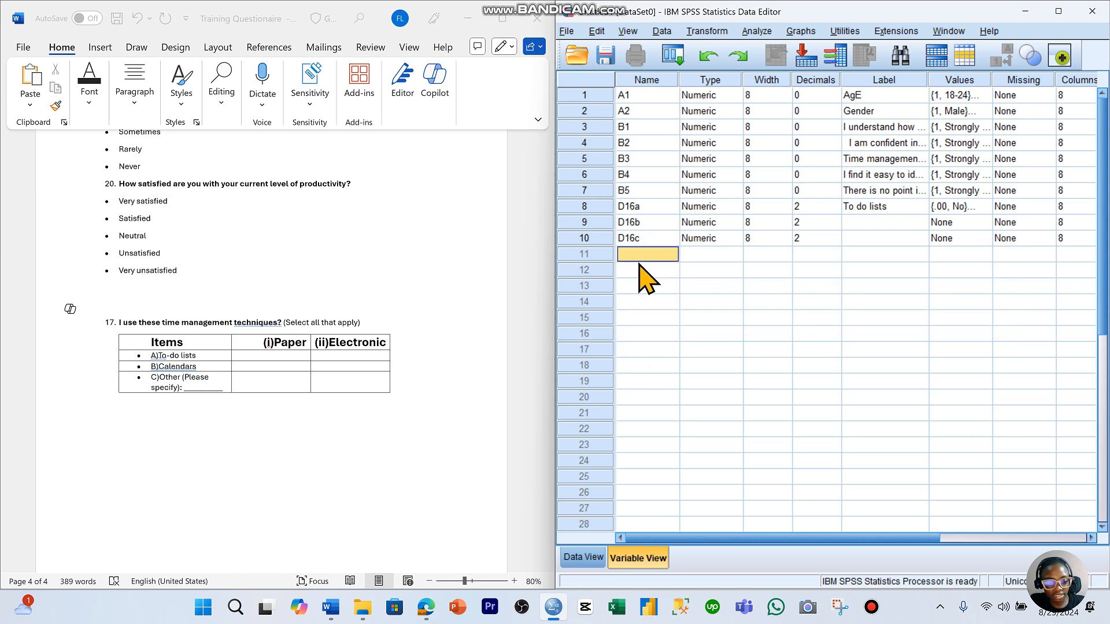
{"action": "type", "text": "e"}
{"action": "key", "text": "BackSpace"}
{"action": "key", "text": "Caps_Lock"}
{"action": "type", "text": "E"}
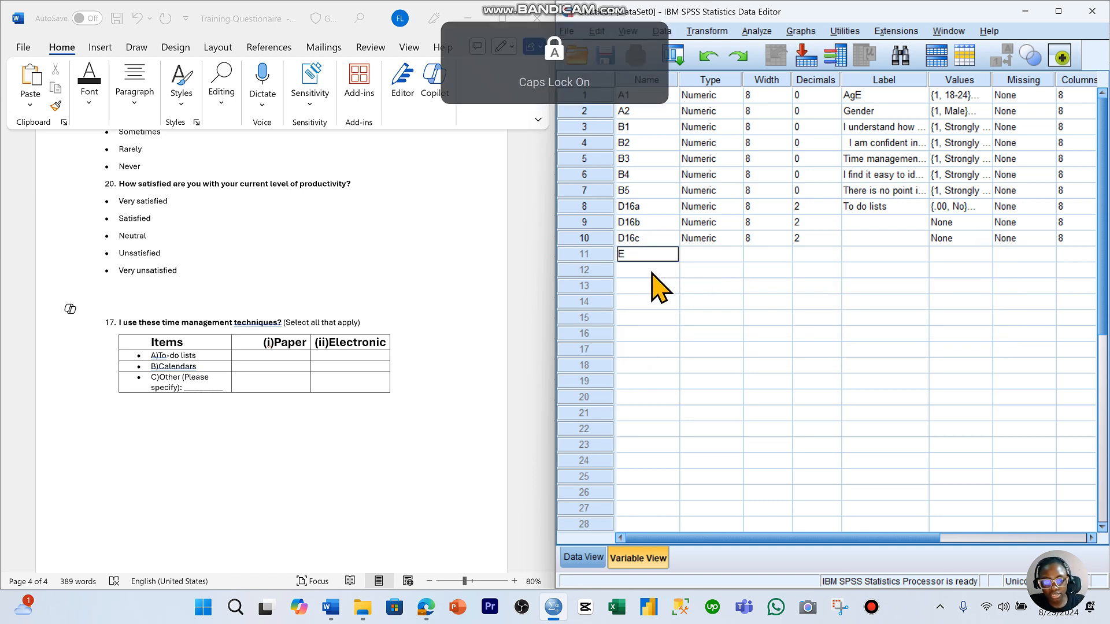
{"action": "type", "text": "A"}
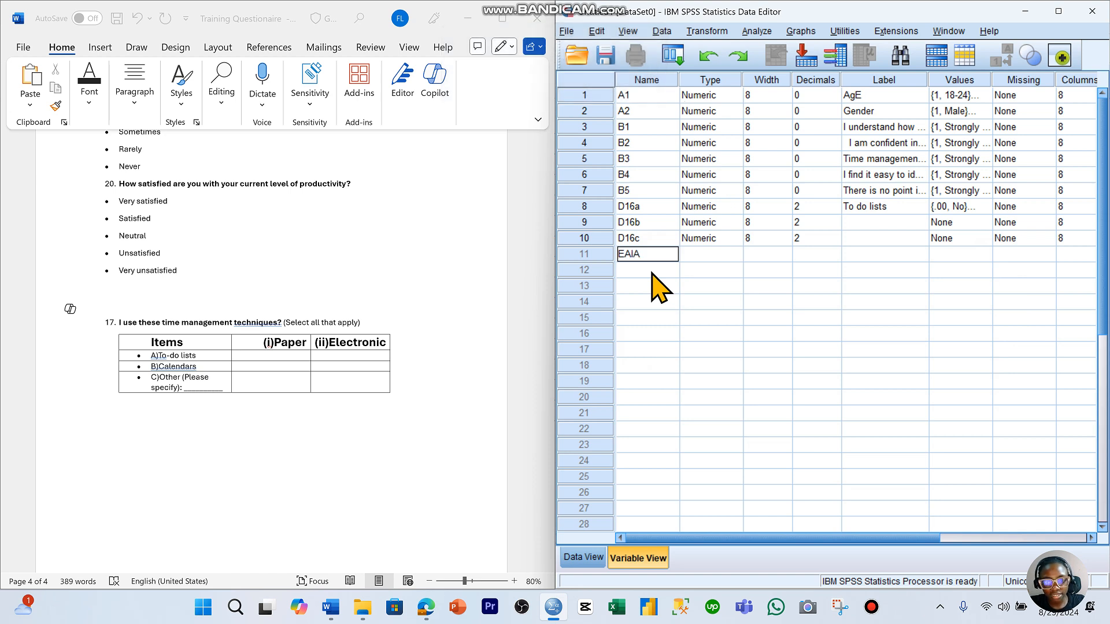
{"action": "key", "text": "BackSpace"}
{"action": "key", "text": "Caps_Lock"}
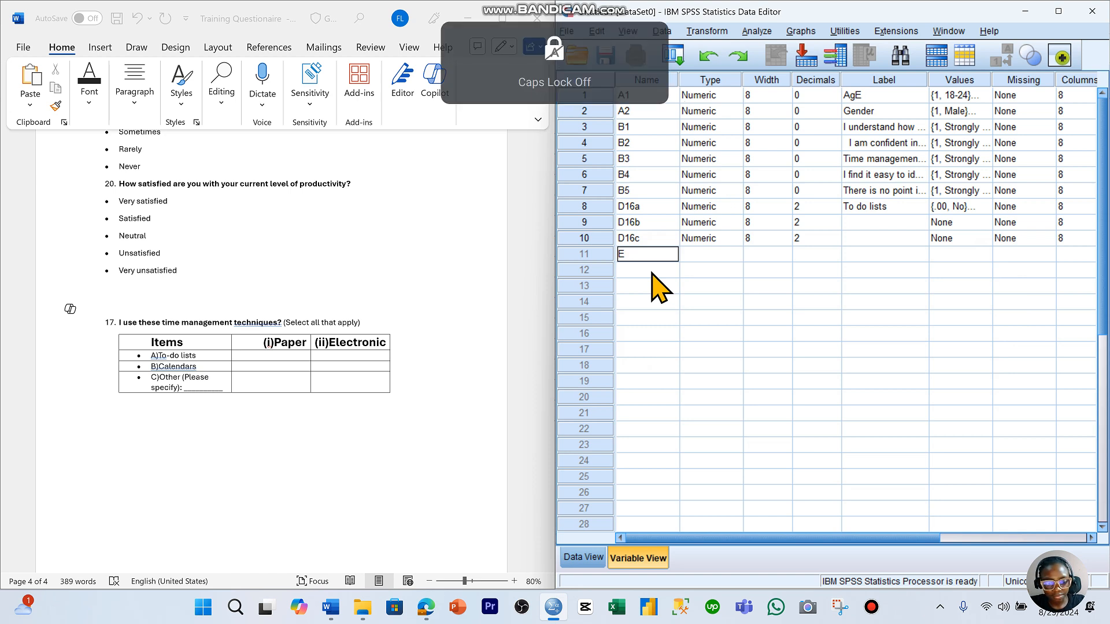
{"action": "type", "text": "17ai"}
{"action": "key", "text": "Tab"}
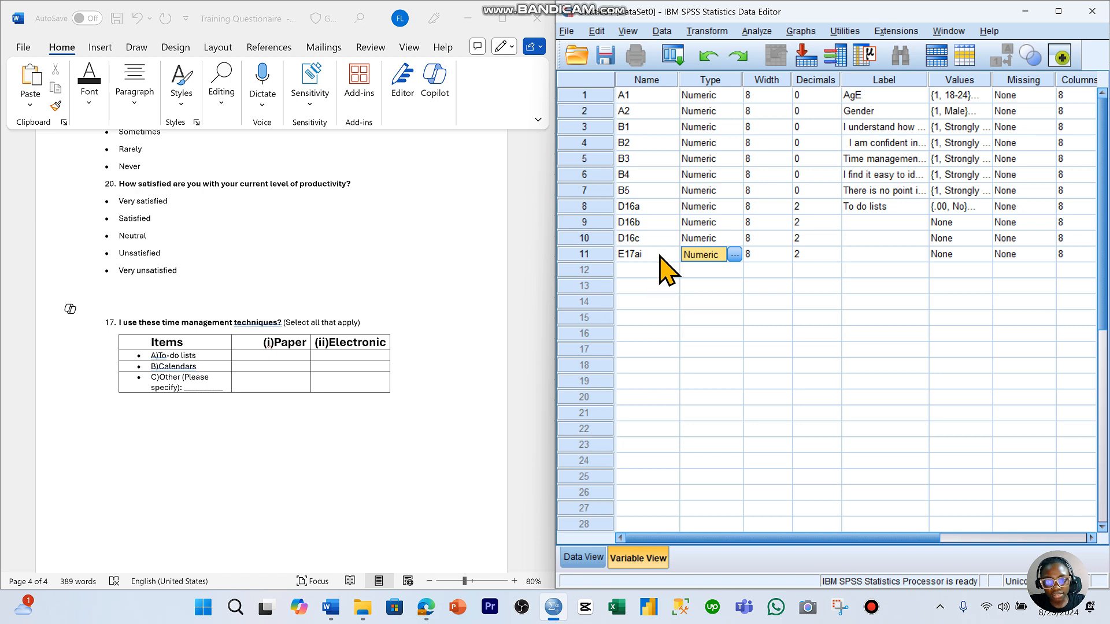
Set the label of E17ai to "todo list_paper"
{"action": "key", "text": "Tab"}
{"action": "key", "text": "Tab"}
{"action": "key", "text": "Tab"}
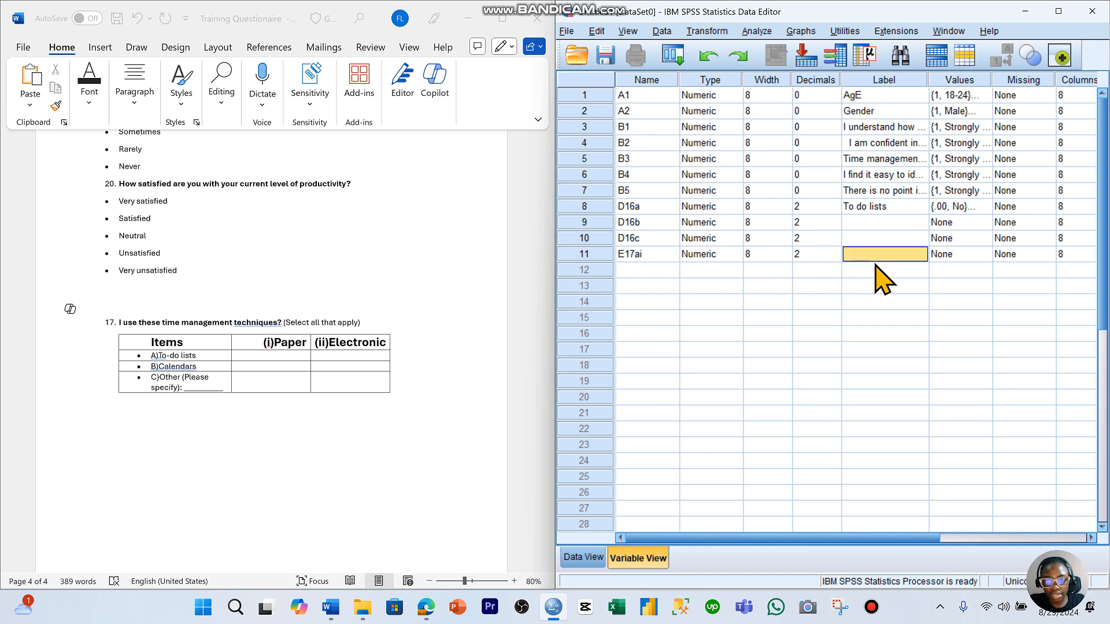
{"action": "type", "text": "todo list_paper"}
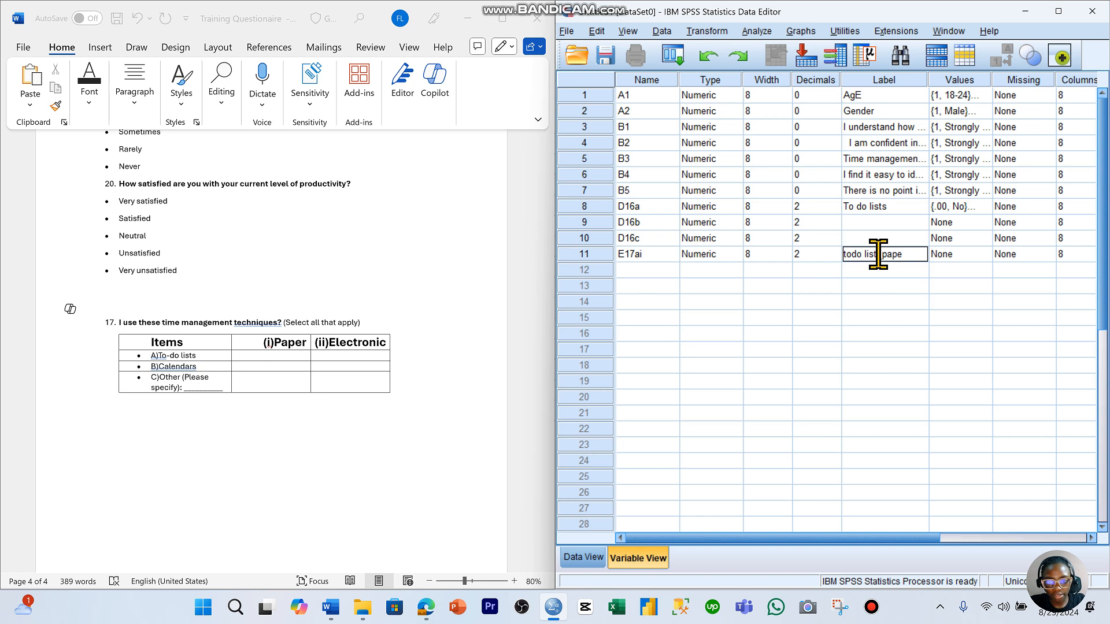
{"action": "left_click", "coordinate": [291, 358]}
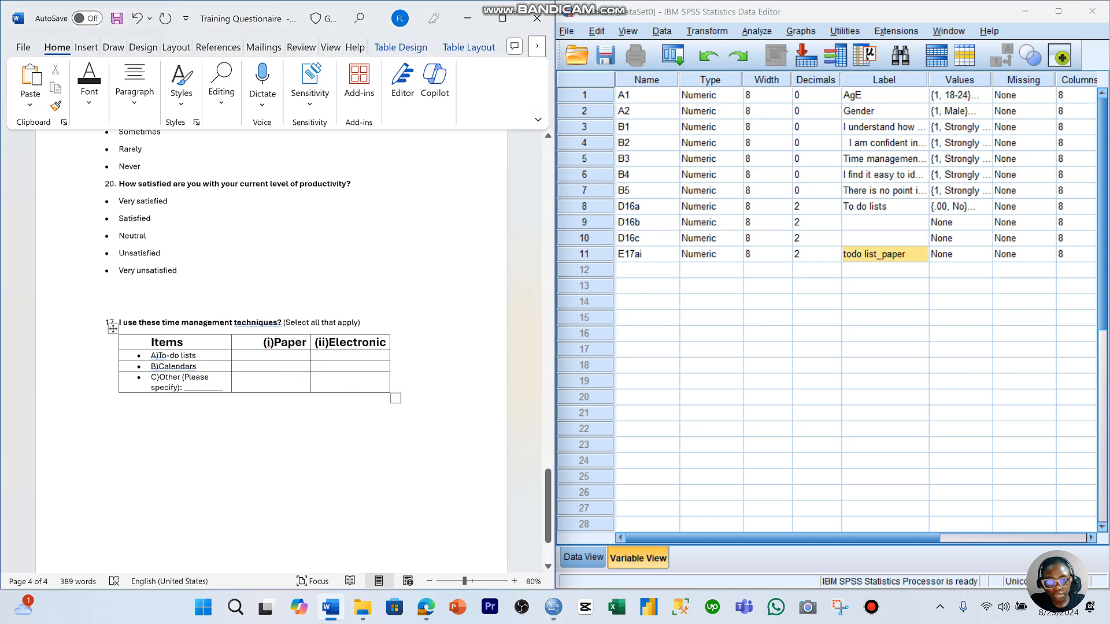
Copy the Yes/No value labels of D16a to E17ai
{"action": "left_click", "coordinate": [974, 209]}
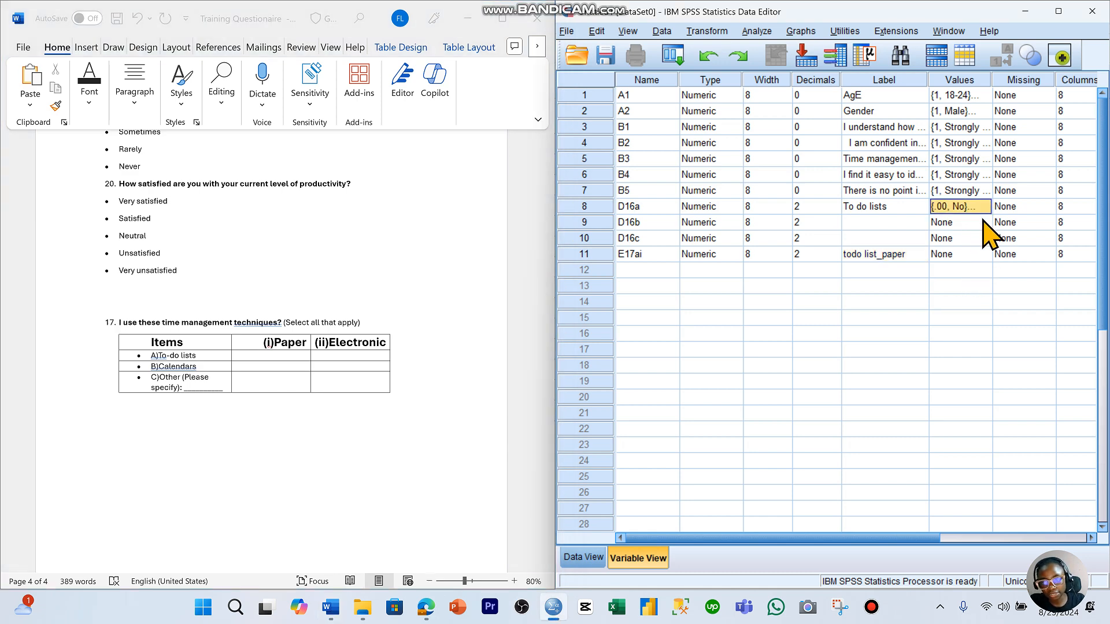
{"action": "left_click", "coordinate": [982, 254]}
{"action": "left_click", "coordinate": [985, 254]}
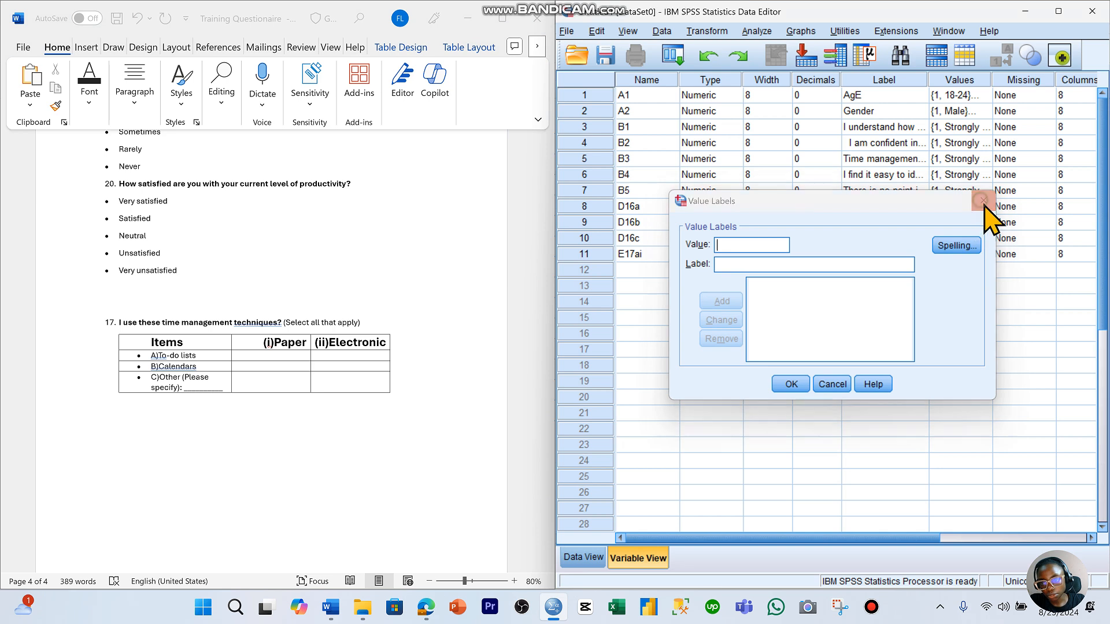
{"action": "left_click", "coordinate": [983, 201]}
{"action": "key", "text": "ctrl+v"}
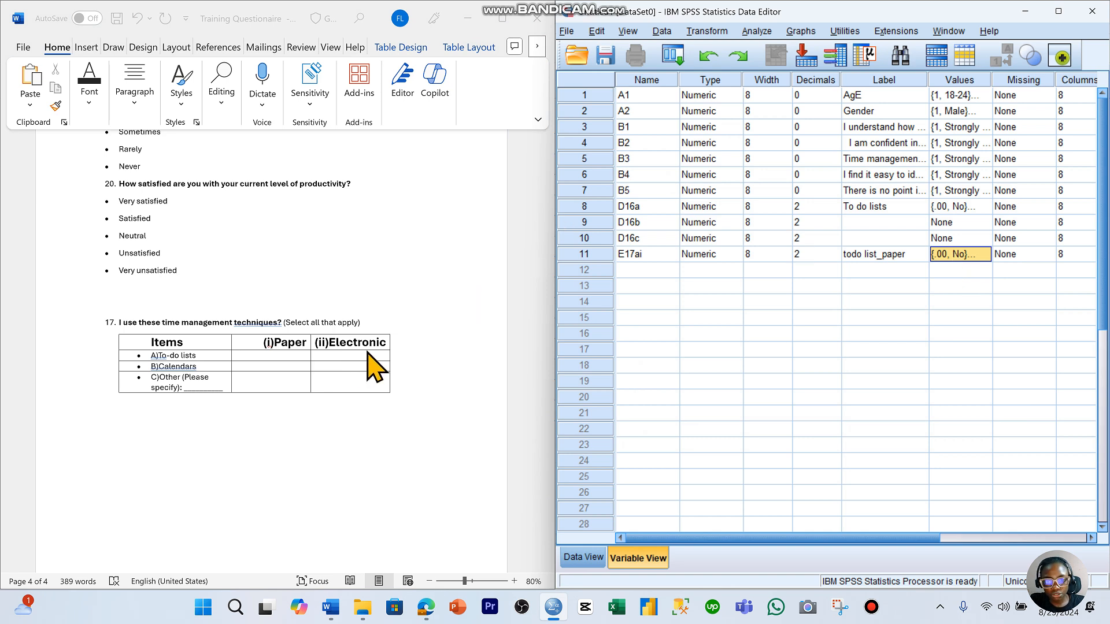
Add a variable named E17aii in row 12 for the electronic to-do lists option of question 17
{"action": "left_click", "coordinate": [670, 271]}
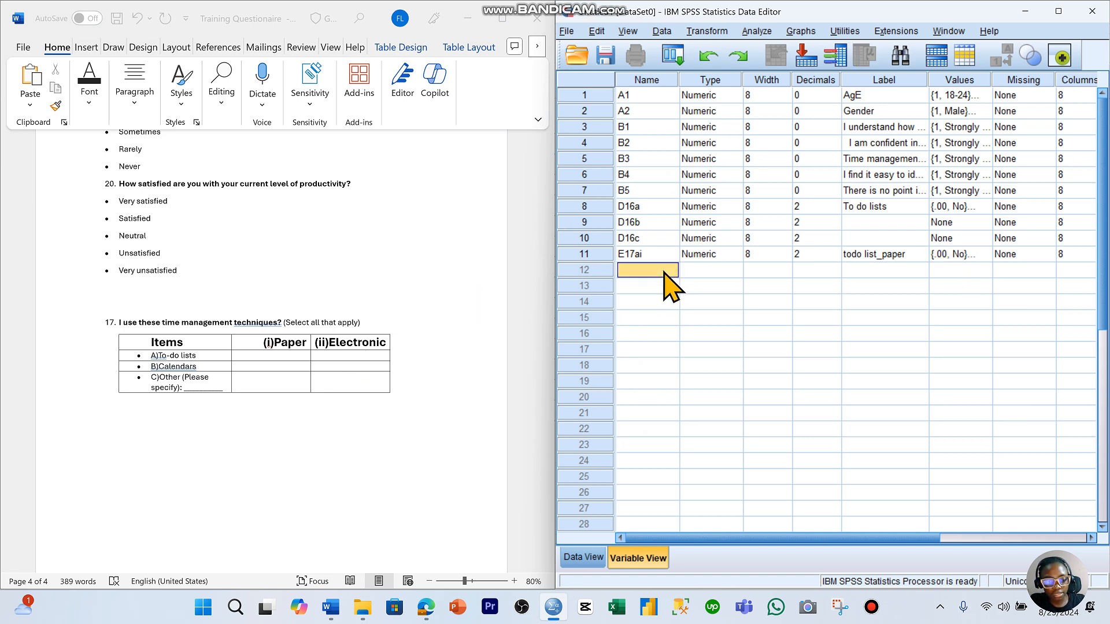
{"action": "double_click", "coordinate": [662, 270]}
{"action": "key", "text": "Caps_Lock"}
{"action": "type", "text": "E17"}
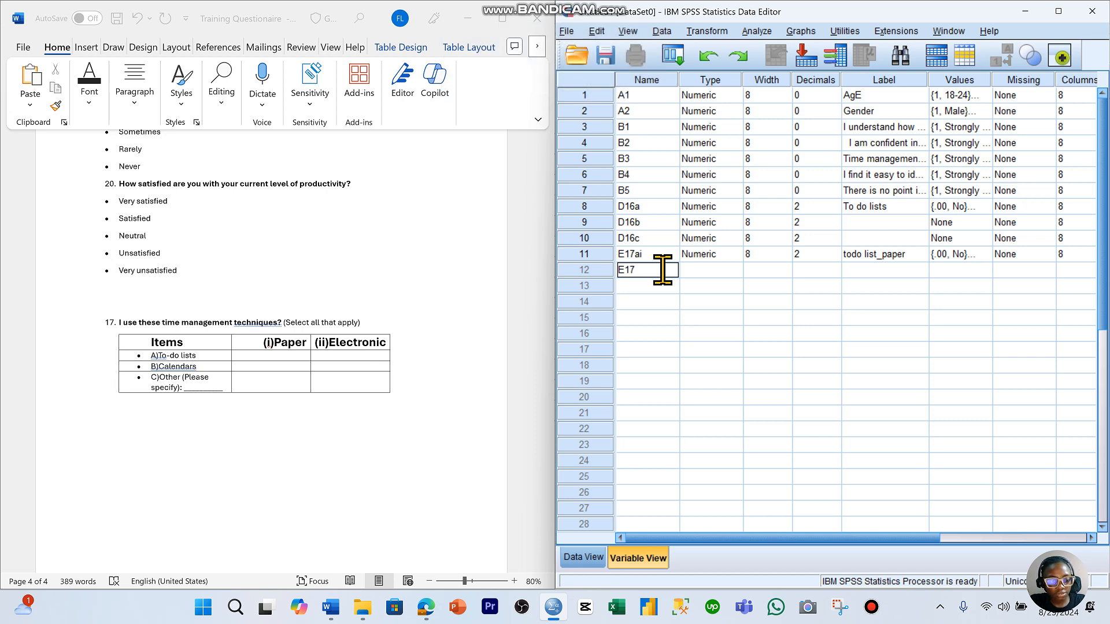
{"action": "key", "text": "Caps_Lock"}
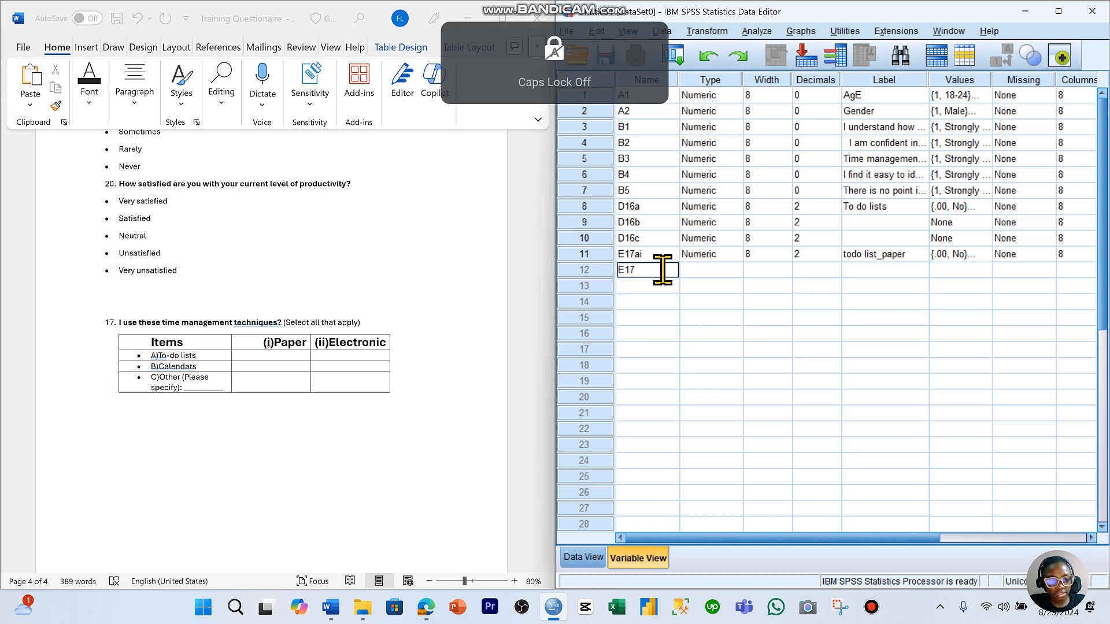
{"action": "type", "text": "7aii"}
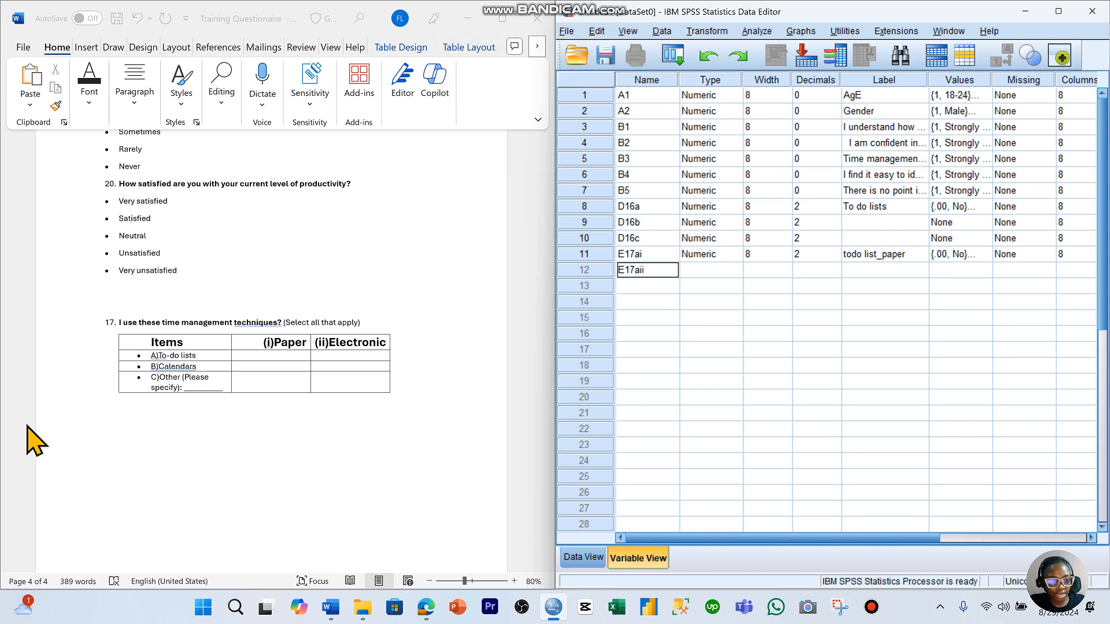
{"action": "left_click", "coordinate": [298, 356]}
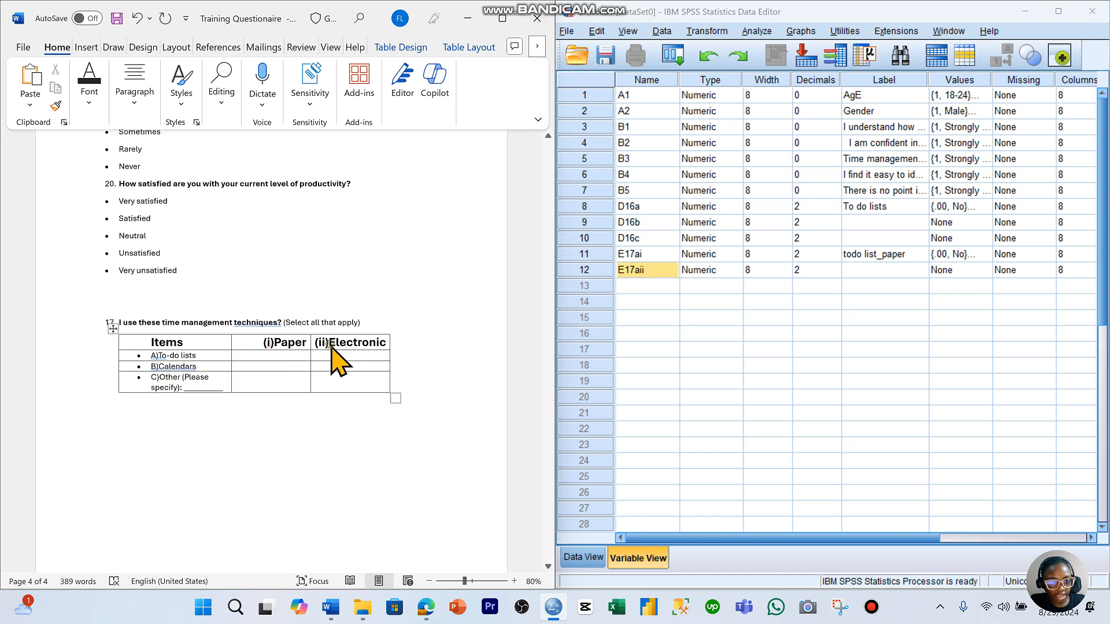
Set the label of E17aii to "todo list electronic"
{"action": "left_click", "coordinate": [870, 270]}
{"action": "type", "text": "tos"}
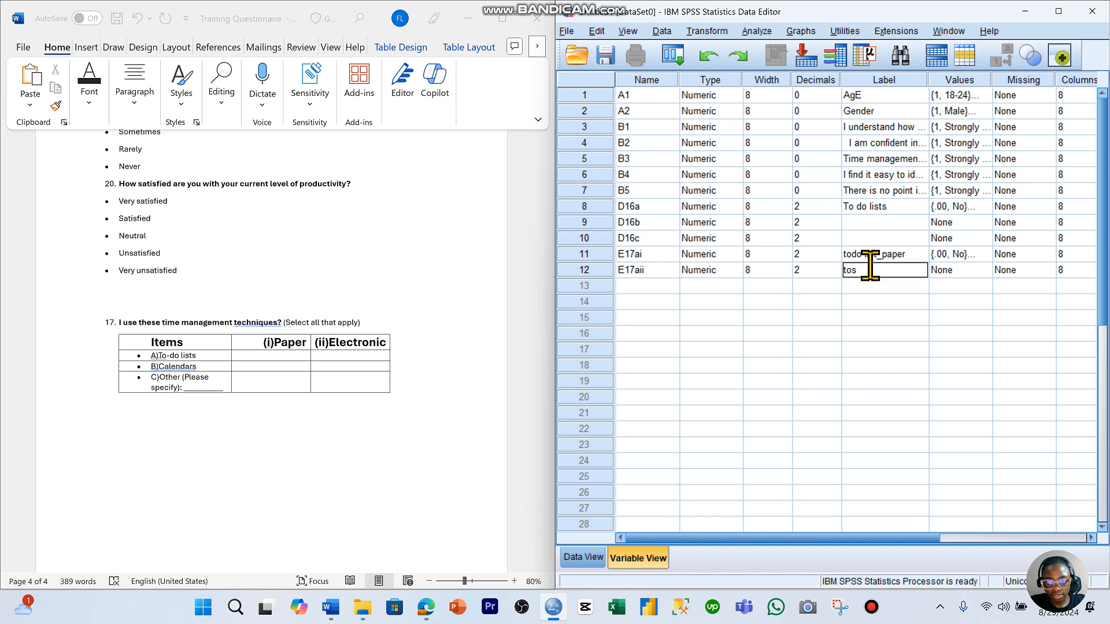
{"action": "type", "text": "d0"}
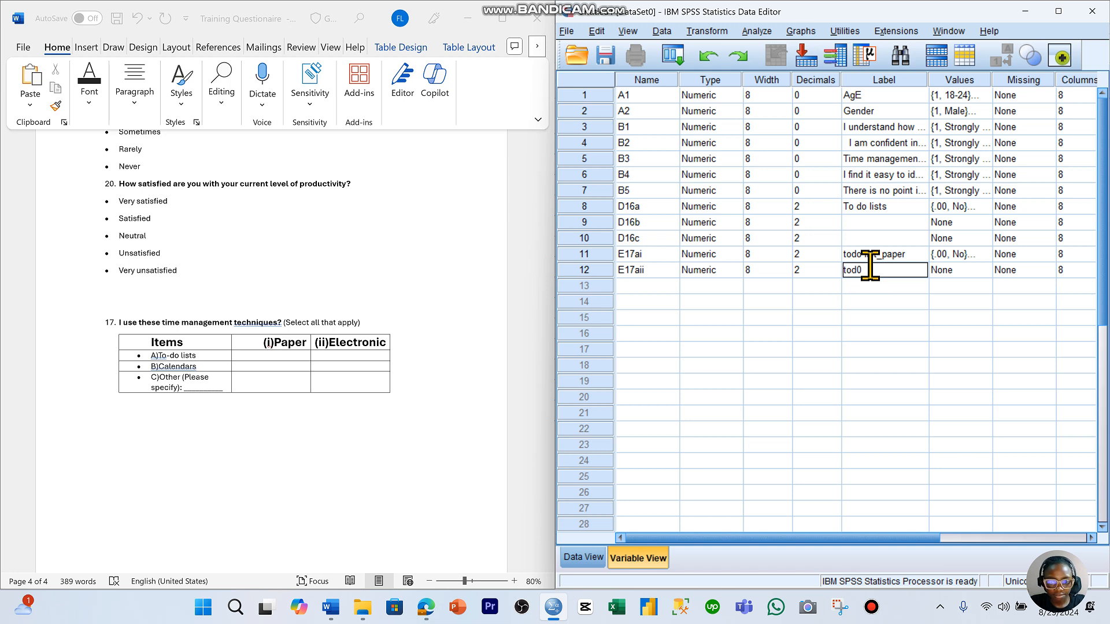
{"action": "key", "text": "BackSpace"}
{"action": "type", "text": "o"}
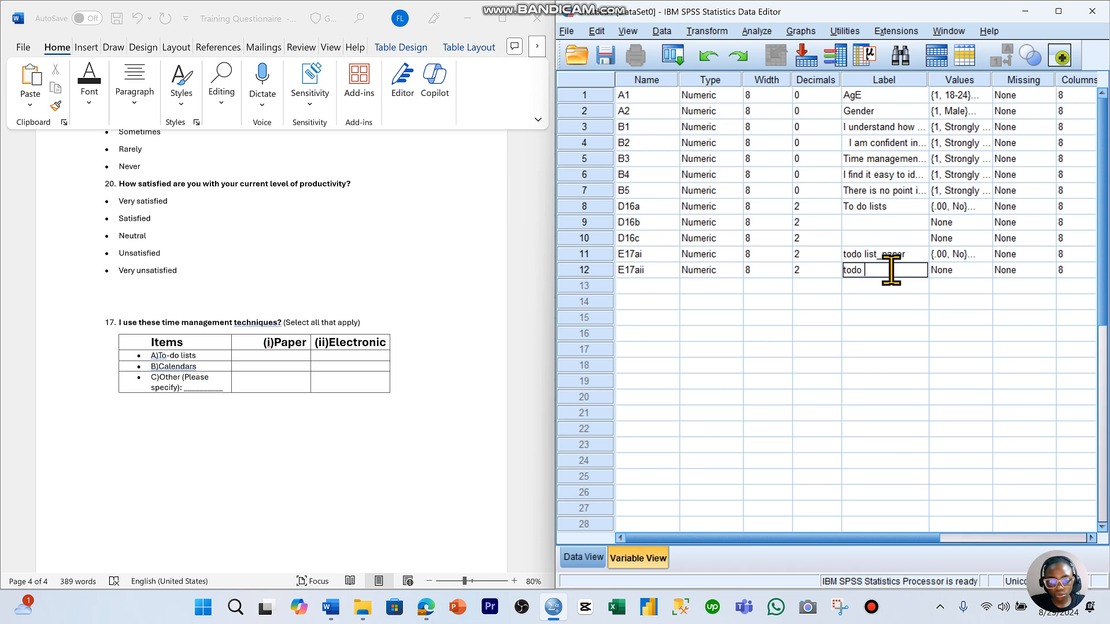
{"action": "type", "text": " list el"}
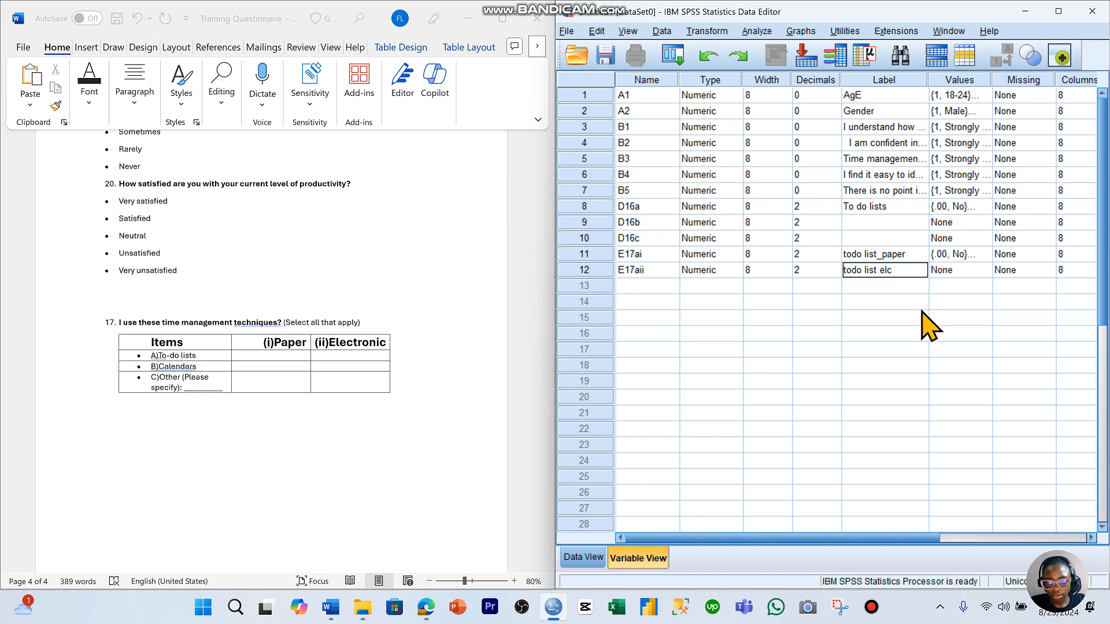
{"action": "type", "text": "ectronic"}
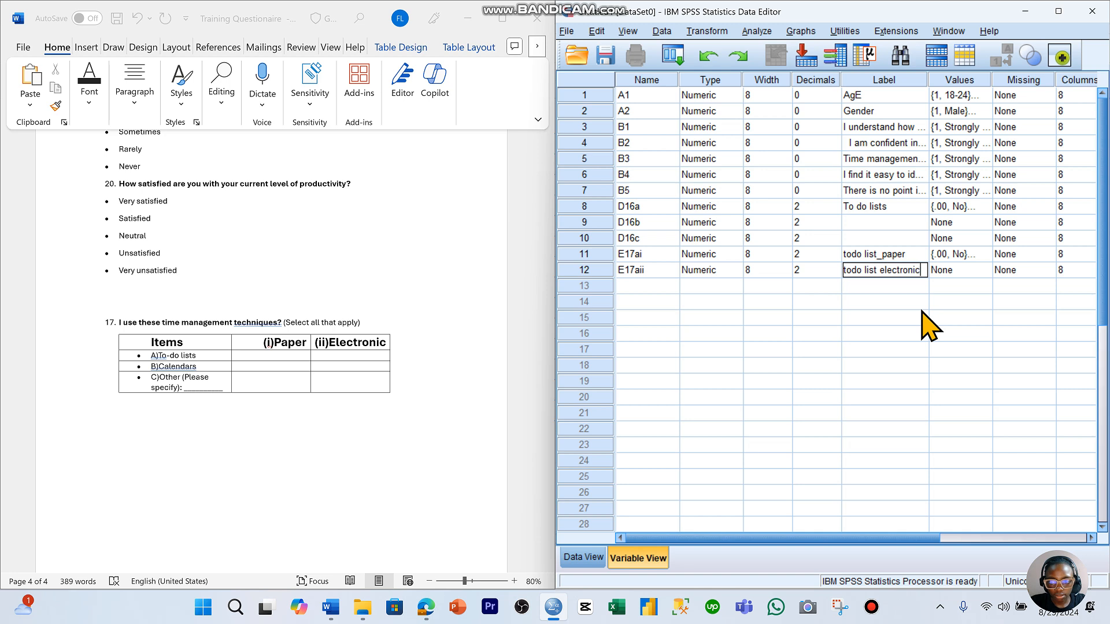
{"action": "key", "text": "Tab"}
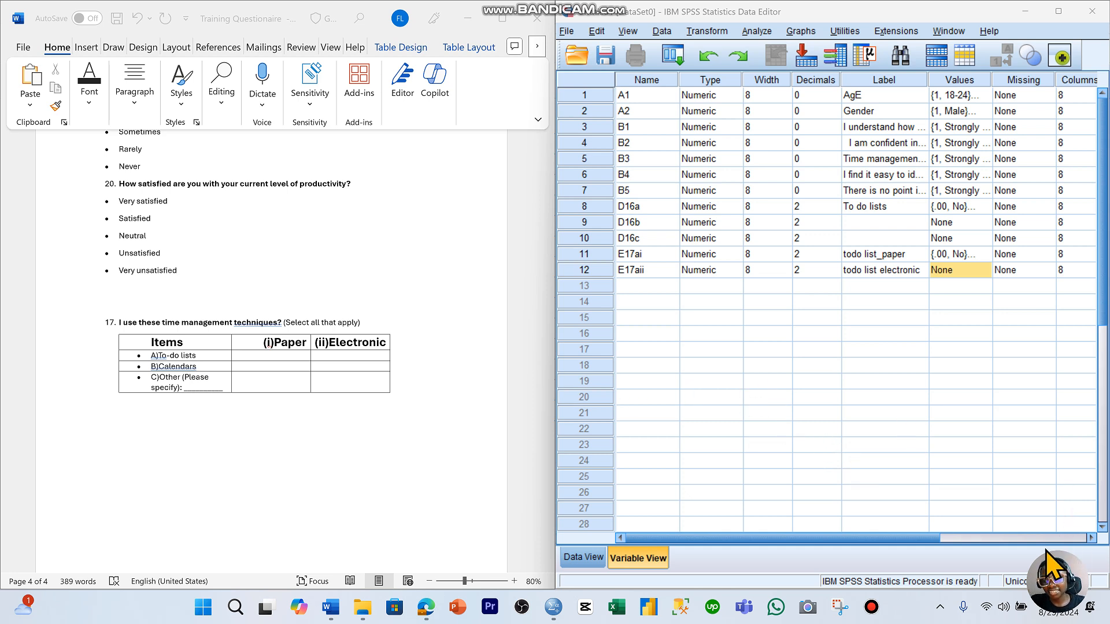
Try to save the untitled dataset as an SPSS Statistics (*.sav) file in the FYB Data Analysis Training folder
{"action": "left_click_drag", "start_coordinate": [1049, 551], "coordinate": [364, 290]}
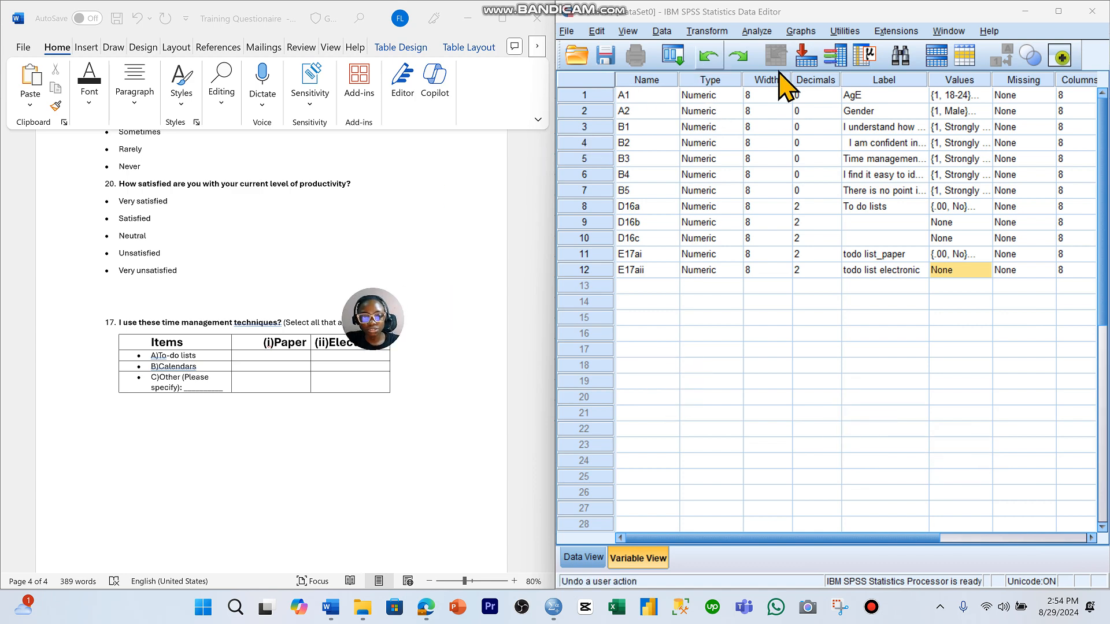
{"action": "left_click", "coordinate": [1057, 18]}
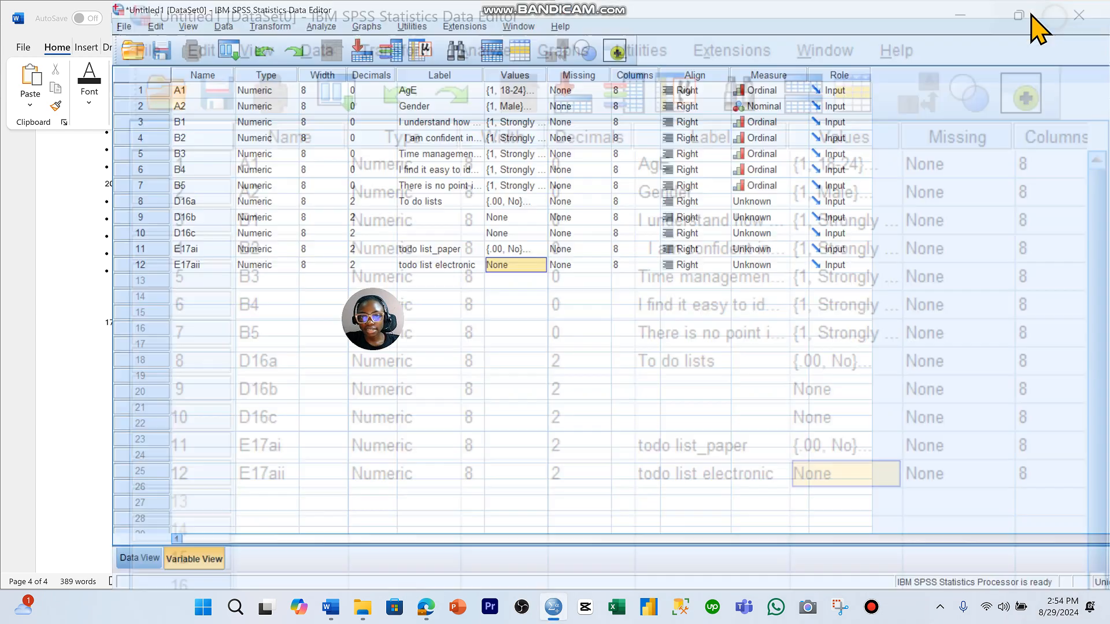
{"action": "left_click", "coordinate": [14, 27]}
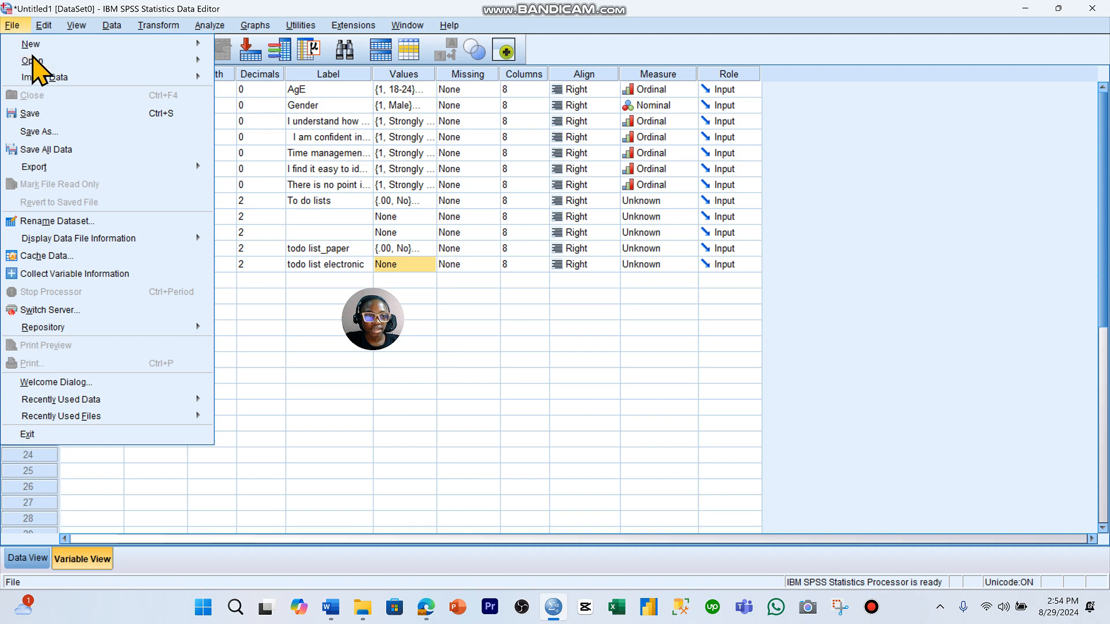
{"action": "left_click", "coordinate": [39, 118]}
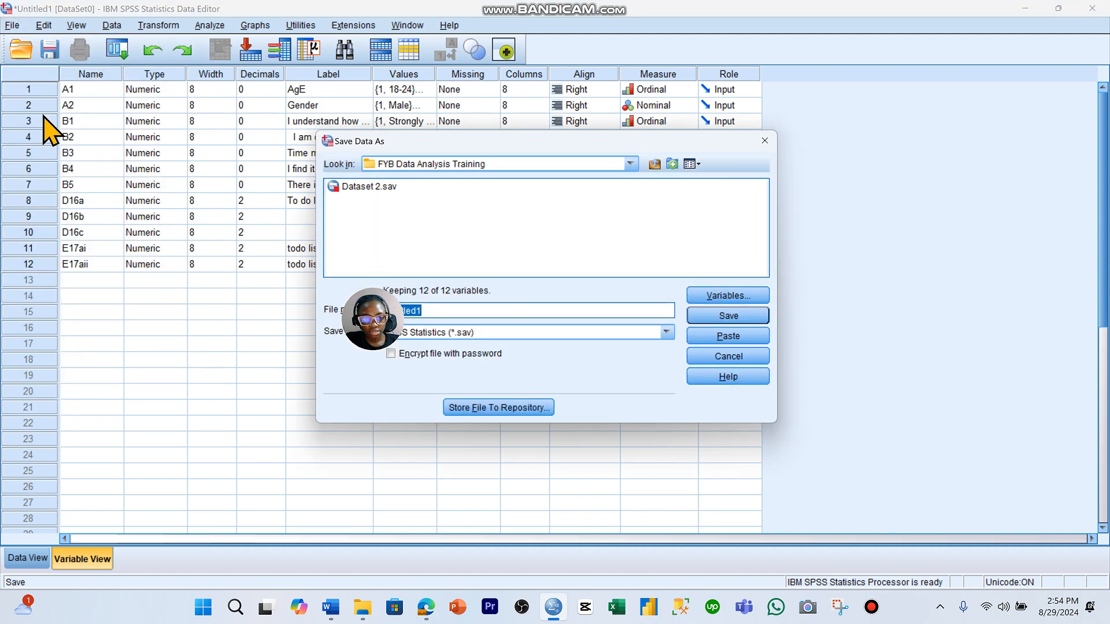
{"action": "left_click_drag", "start_coordinate": [374, 296], "coordinate": [260, 317]}
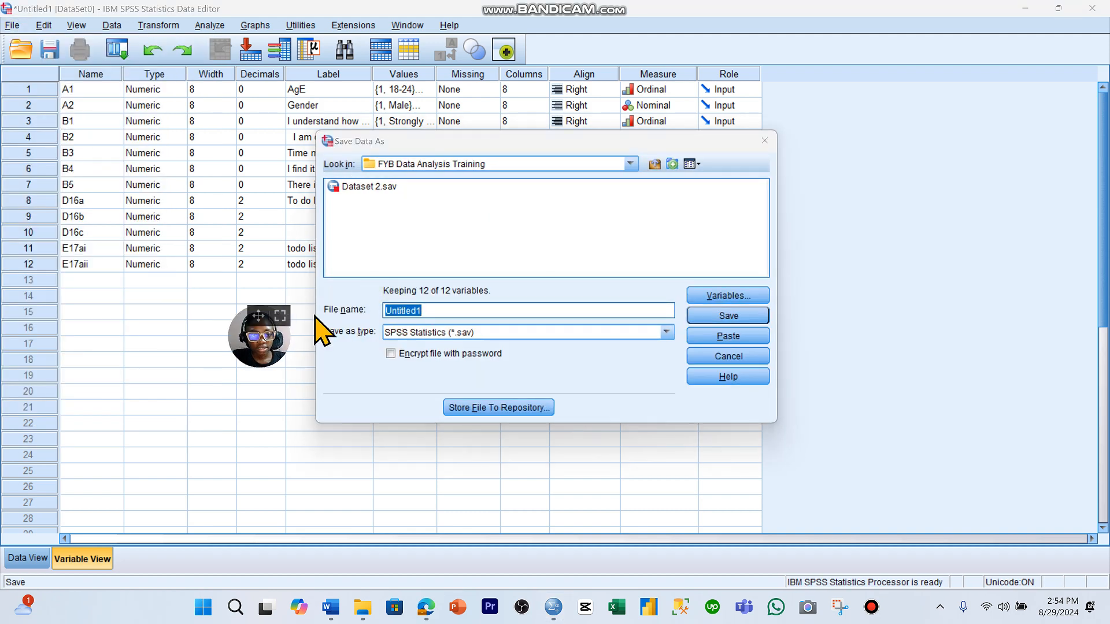
{"action": "left_click", "coordinate": [434, 306]}
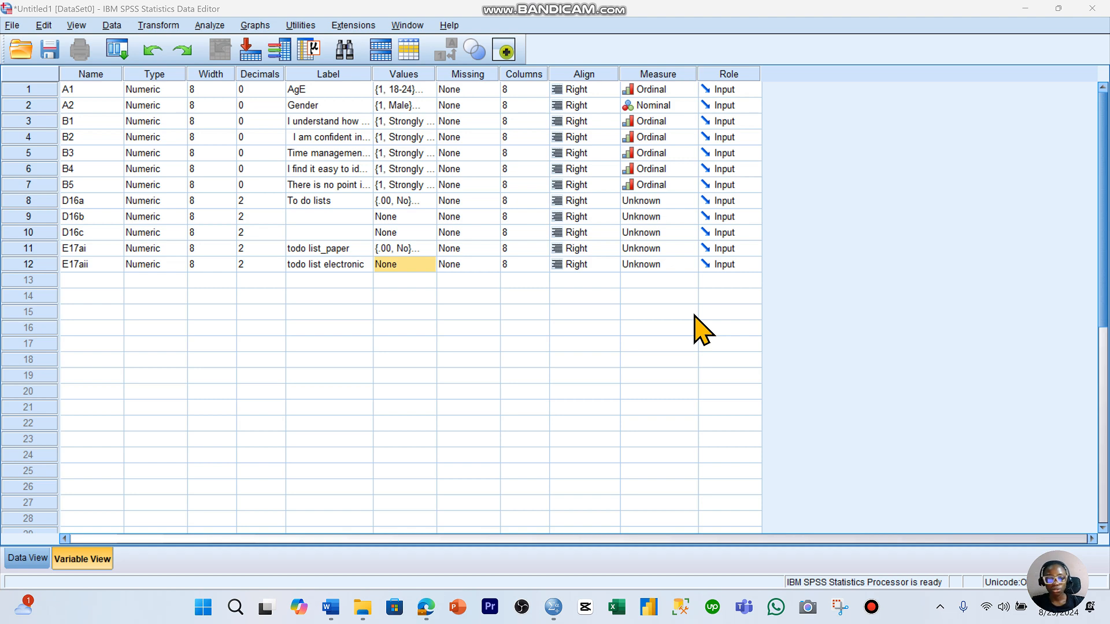
Switch to the Word questionnaire and review its sections from the demographic questions through the knowledge items
{"action": "left_click", "coordinate": [330, 607]}
{"action": "scroll", "coordinate": [376, 467], "scroll_direction": "up", "scroll_amount": 10}
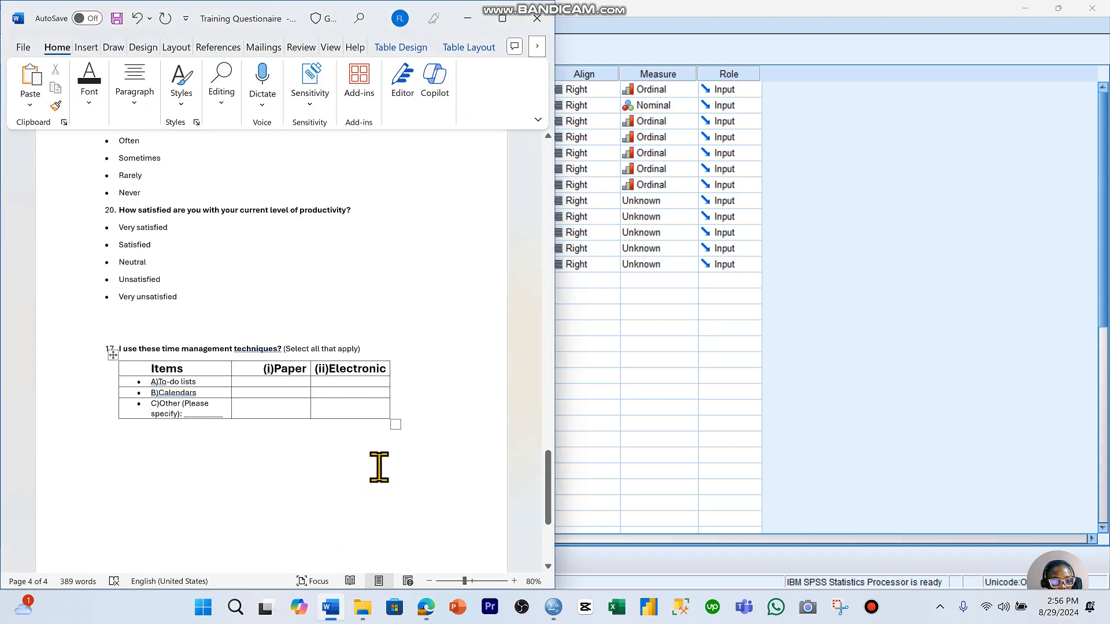
{"action": "scroll", "coordinate": [377, 479], "scroll_direction": "up", "scroll_amount": 12}
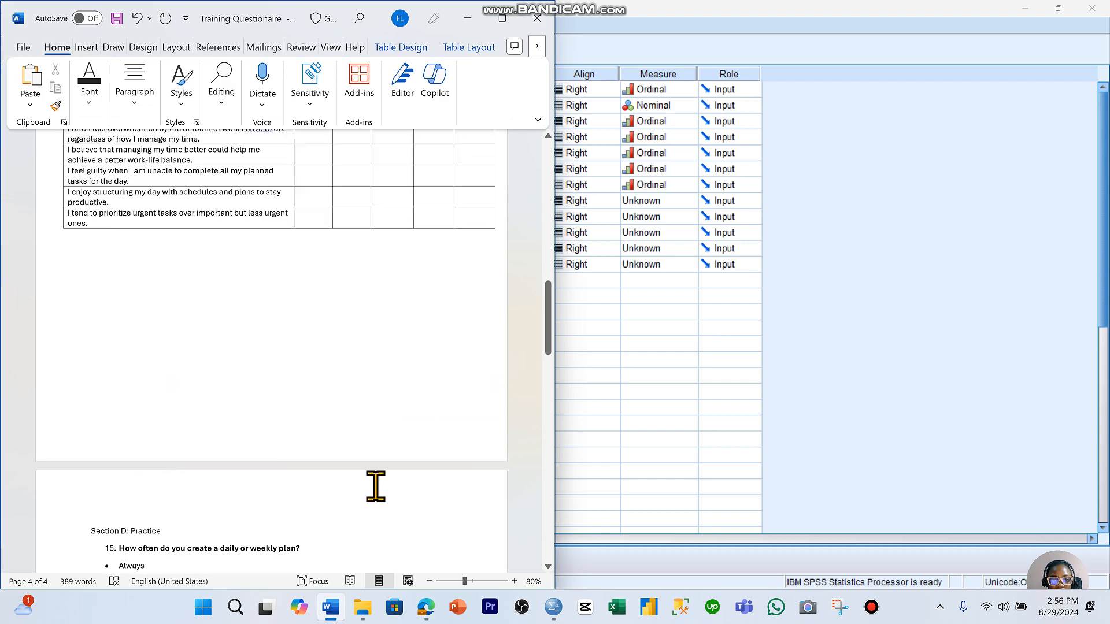
{"action": "scroll", "coordinate": [369, 495], "scroll_direction": "up", "scroll_amount": 2}
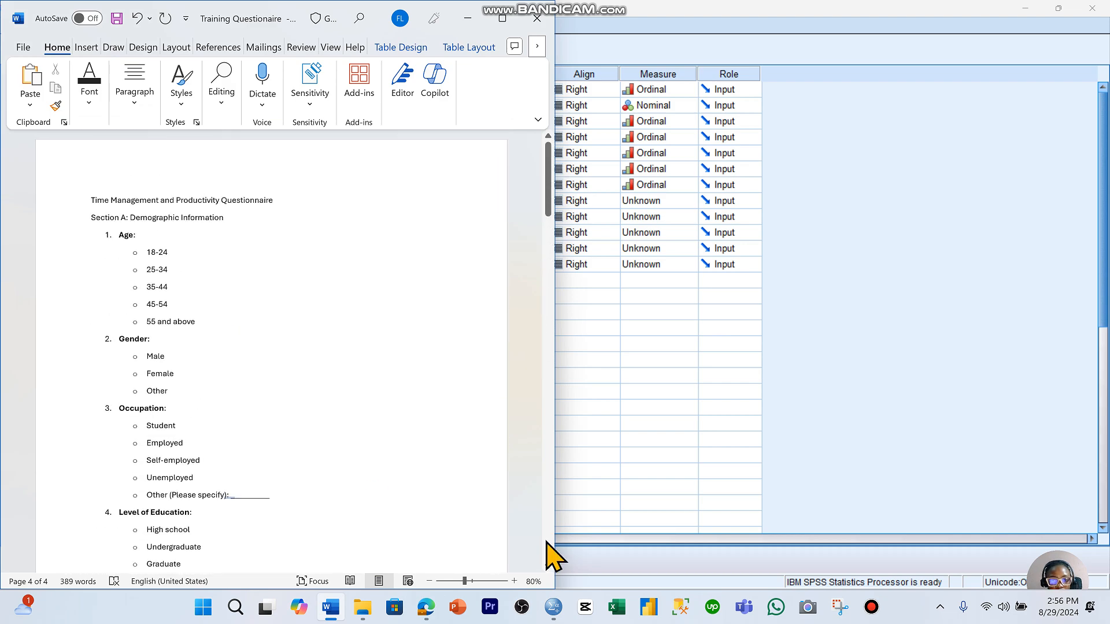
{"action": "left_click_drag", "start_coordinate": [1046, 553], "coordinate": [1004, 464]}
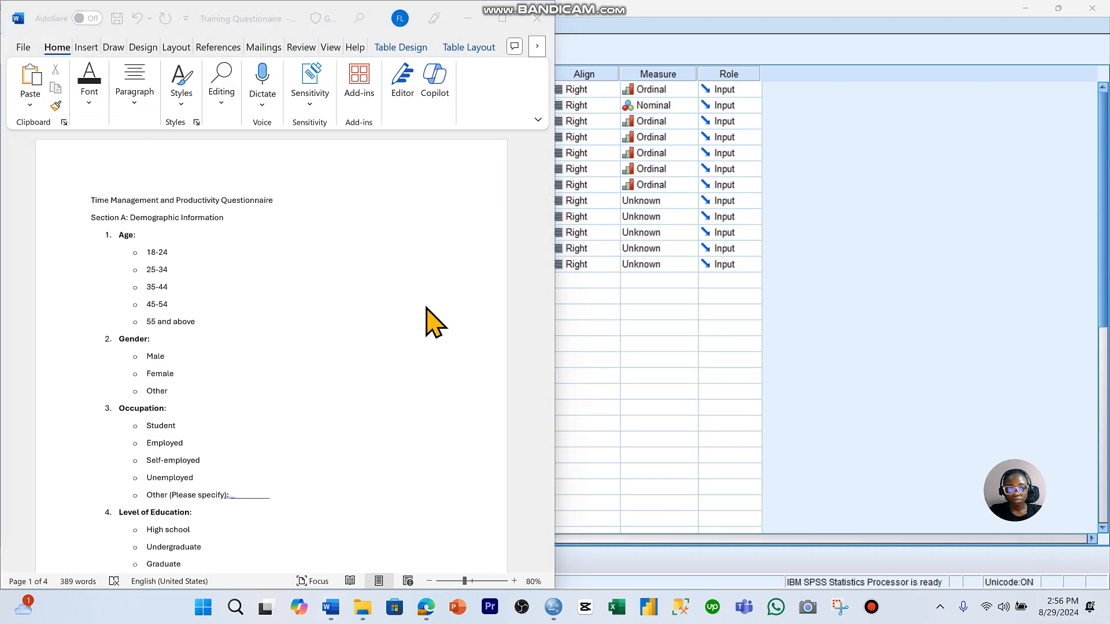
{"action": "scroll", "coordinate": [416, 284], "scroll_direction": "down", "scroll_amount": 2}
{"action": "scroll", "coordinate": [407, 291], "scroll_direction": "down", "scroll_amount": 1}
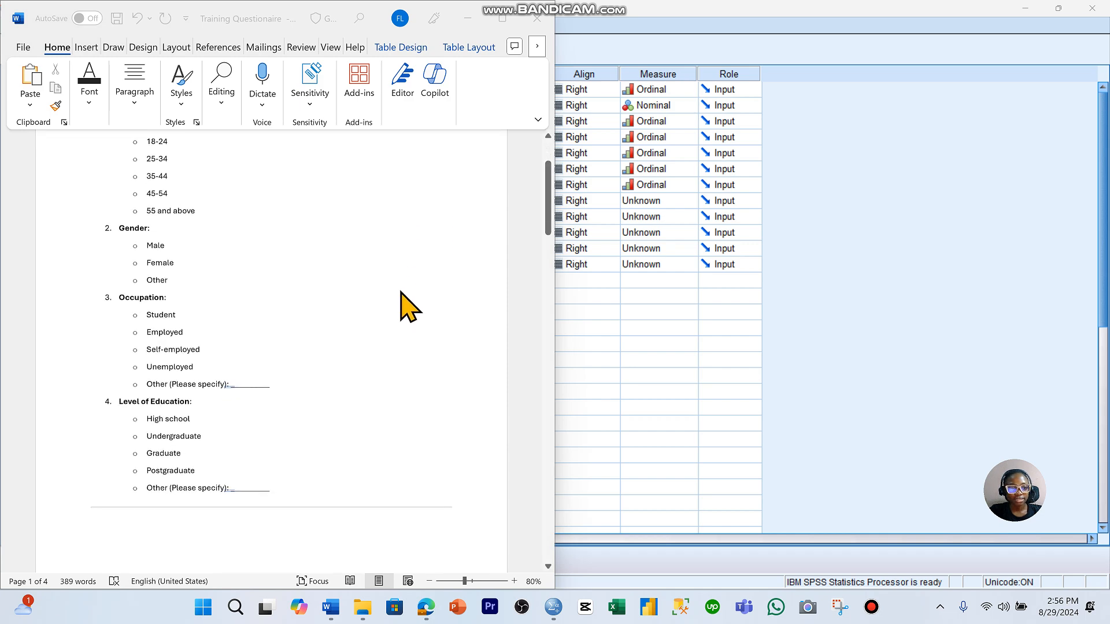
{"action": "scroll", "coordinate": [399, 306], "scroll_direction": "down", "scroll_amount": 3}
{"action": "scroll", "coordinate": [402, 312], "scroll_direction": "down", "scroll_amount": 10}
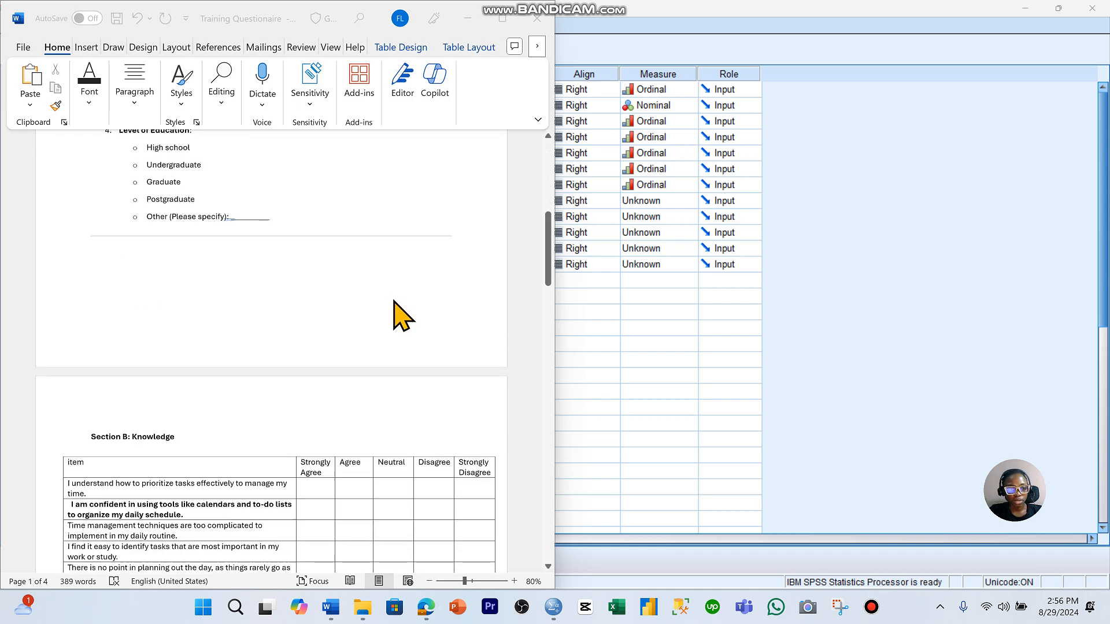
{"action": "scroll", "coordinate": [410, 341], "scroll_direction": "down", "scroll_amount": 12}
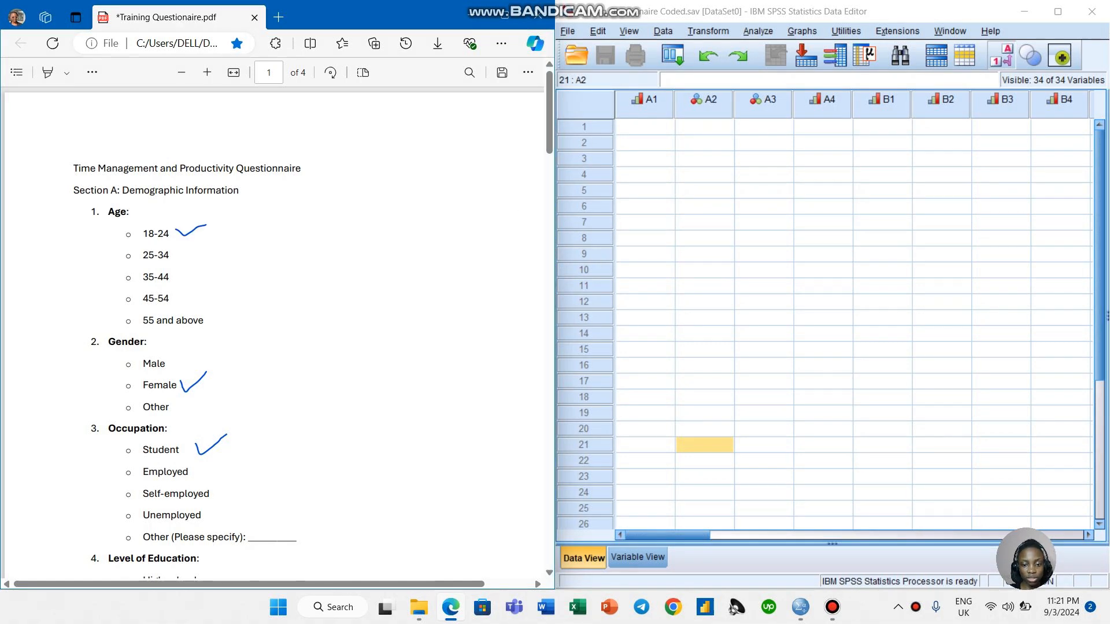
Look through the variable names, labels and value labels defined in the coded questionnaire dataset
{"action": "left_click", "coordinate": [638, 556]}
{"action": "scroll", "coordinate": [826, 306], "scroll_direction": "down", "scroll_amount": 7}
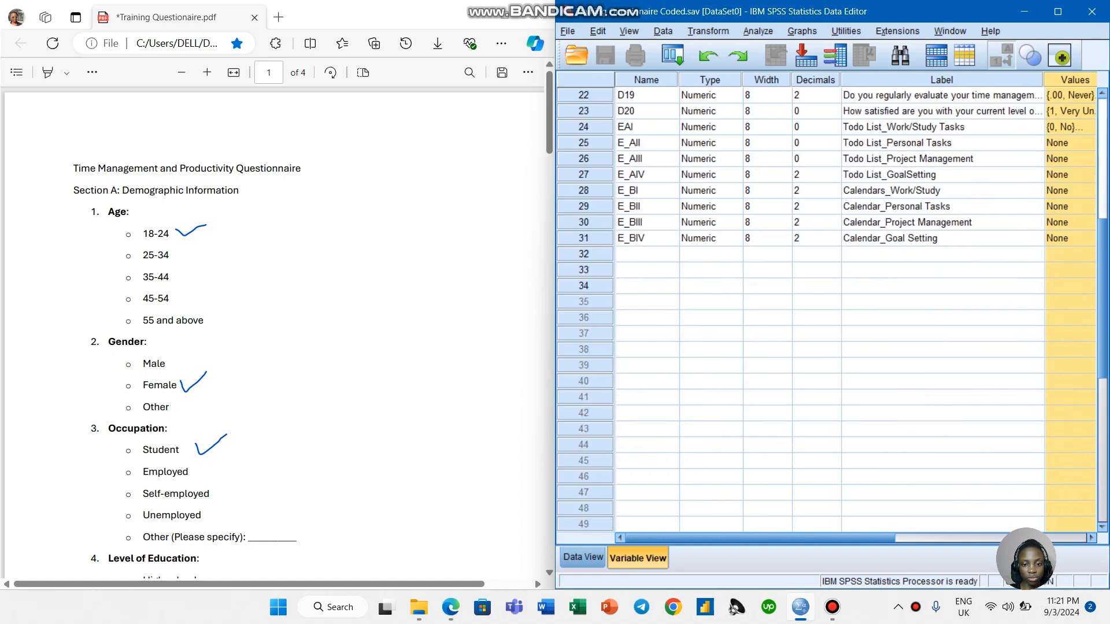
{"action": "scroll", "coordinate": [827, 307], "scroll_direction": "up", "scroll_amount": 7}
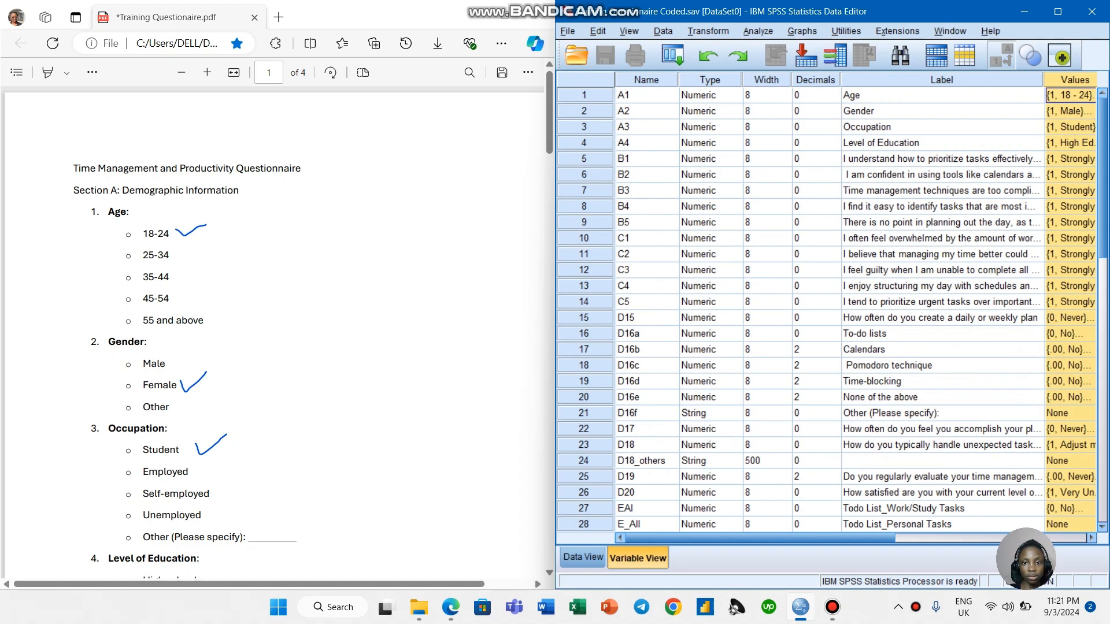
{"action": "scroll", "coordinate": [826, 307], "scroll_direction": "down", "scroll_amount": 8}
{"action": "scroll", "coordinate": [827, 307], "scroll_direction": "up", "scroll_amount": 8}
{"action": "scroll", "coordinate": [827, 306], "scroll_direction": "down", "scroll_amount": 9}
{"action": "scroll", "coordinate": [826, 306], "scroll_direction": "up", "scroll_amount": 5}
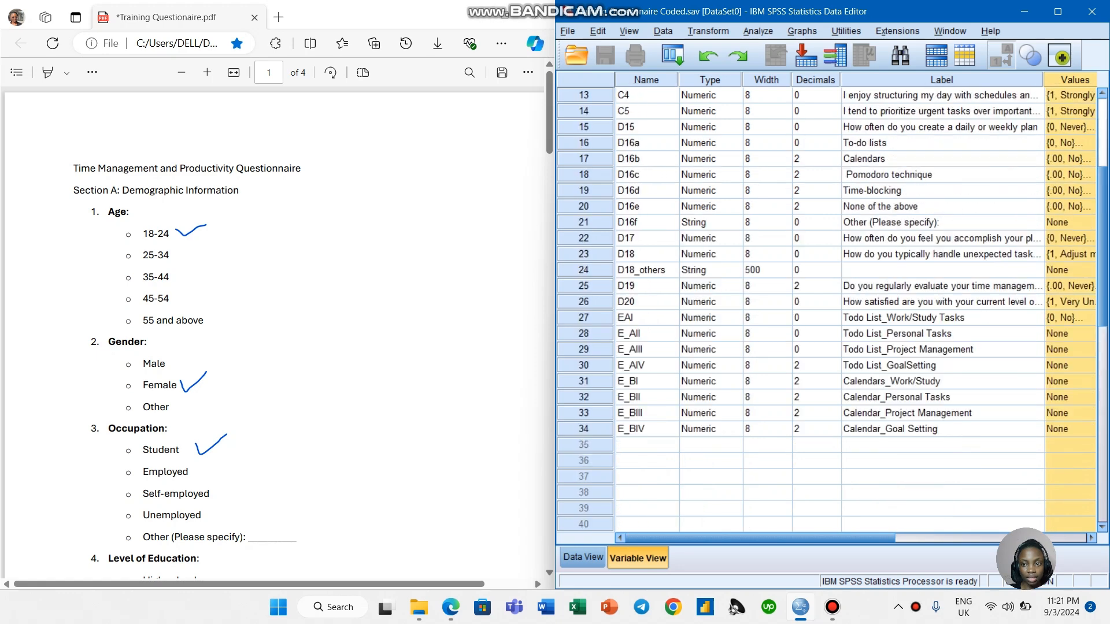
{"action": "scroll", "coordinate": [826, 306], "scroll_direction": "up", "scroll_amount": 4}
{"action": "left_click", "coordinate": [583, 557]}
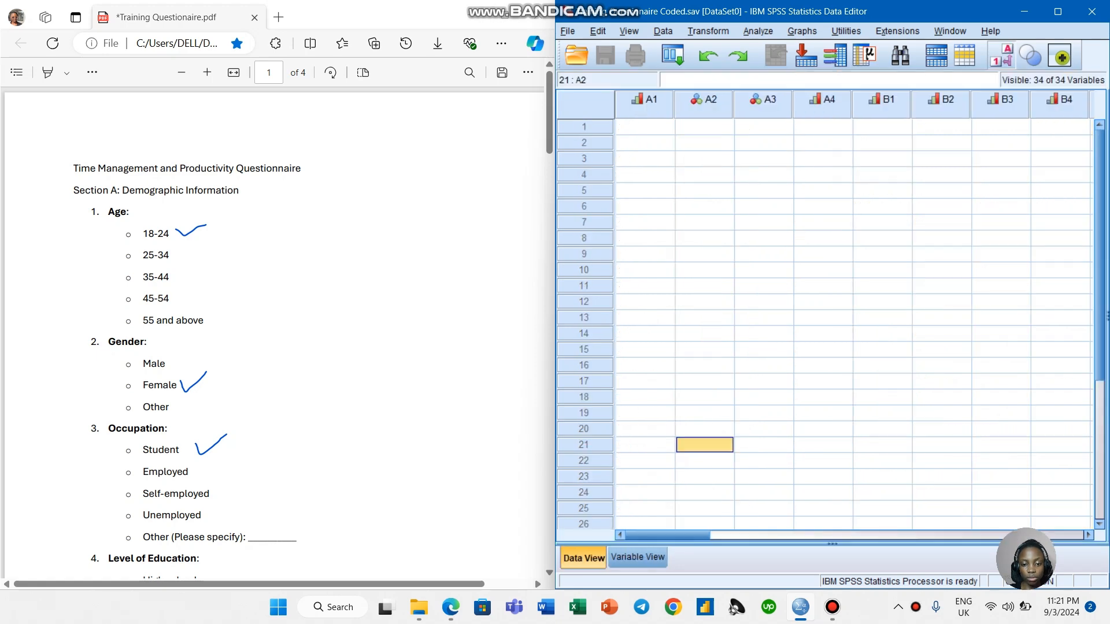
{"action": "left_click", "coordinate": [566, 31]}
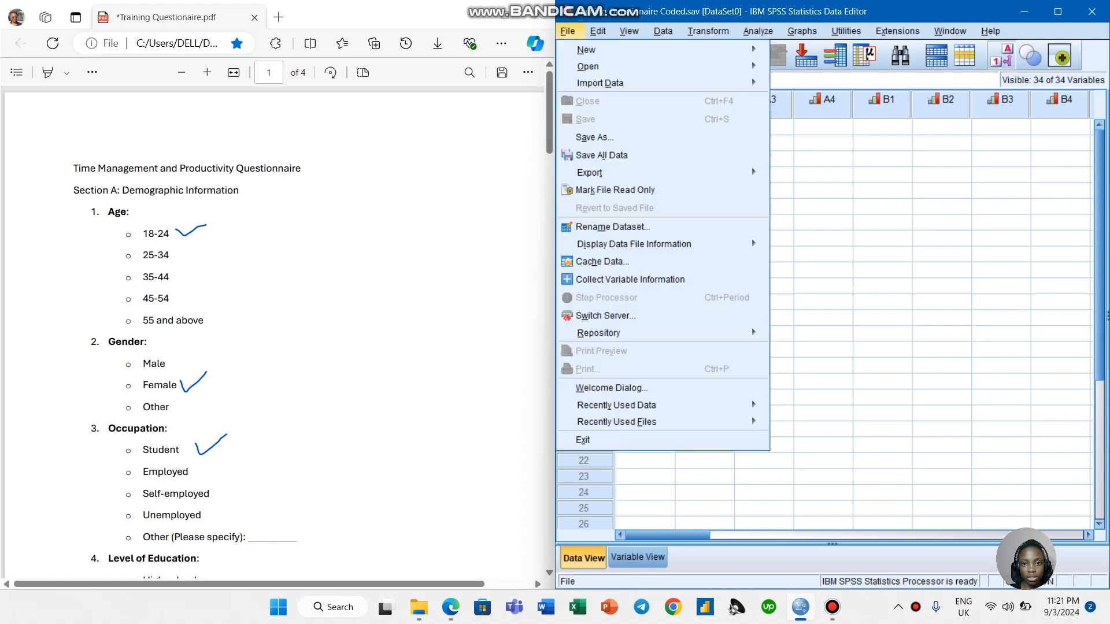
{"action": "mouse_move", "coordinate": [590, 172]}
{"action": "left_click", "coordinate": [645, 508]}
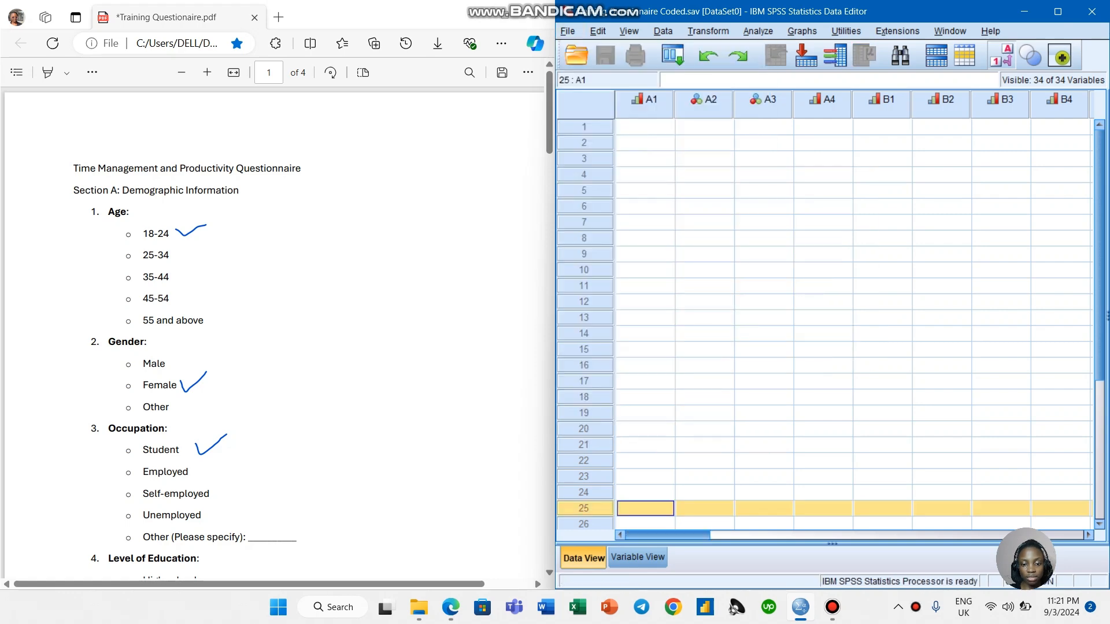
Recheck the full variable list from Age to the Calendar_Goal Setting item
{"action": "left_click", "coordinate": [637, 557]}
{"action": "scroll", "coordinate": [827, 309], "scroll_direction": "down", "scroll_amount": 1}
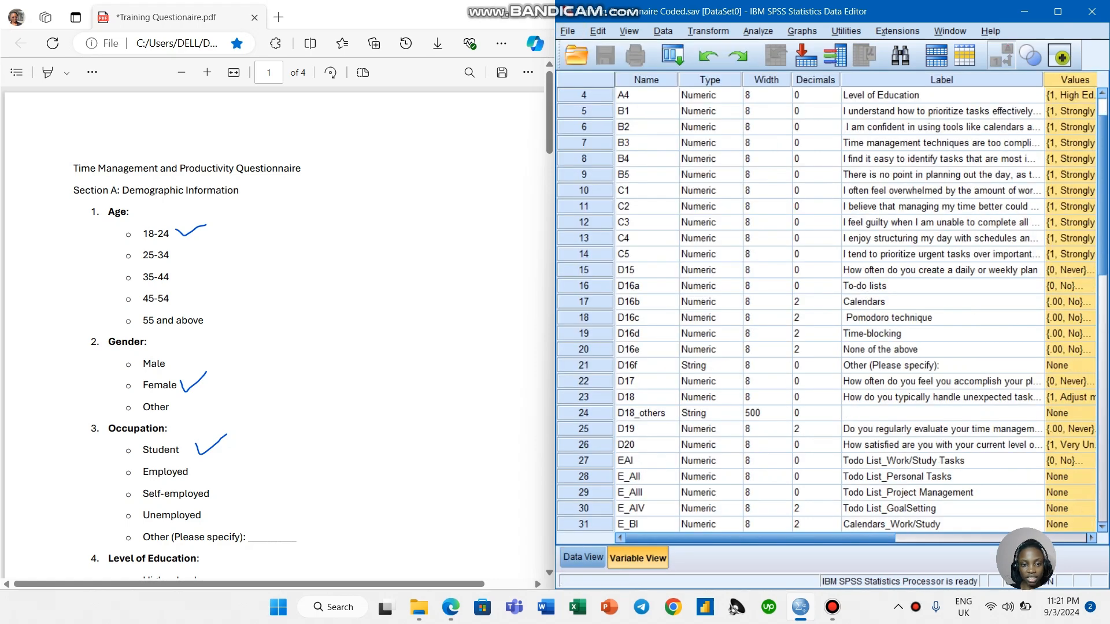
{"action": "scroll", "coordinate": [274, 332], "scroll_direction": "down", "scroll_amount": 14}
{"action": "scroll", "coordinate": [274, 333], "scroll_direction": "up", "scroll_amount": 8}
{"action": "scroll", "coordinate": [273, 333], "scroll_direction": "up", "scroll_amount": 7}
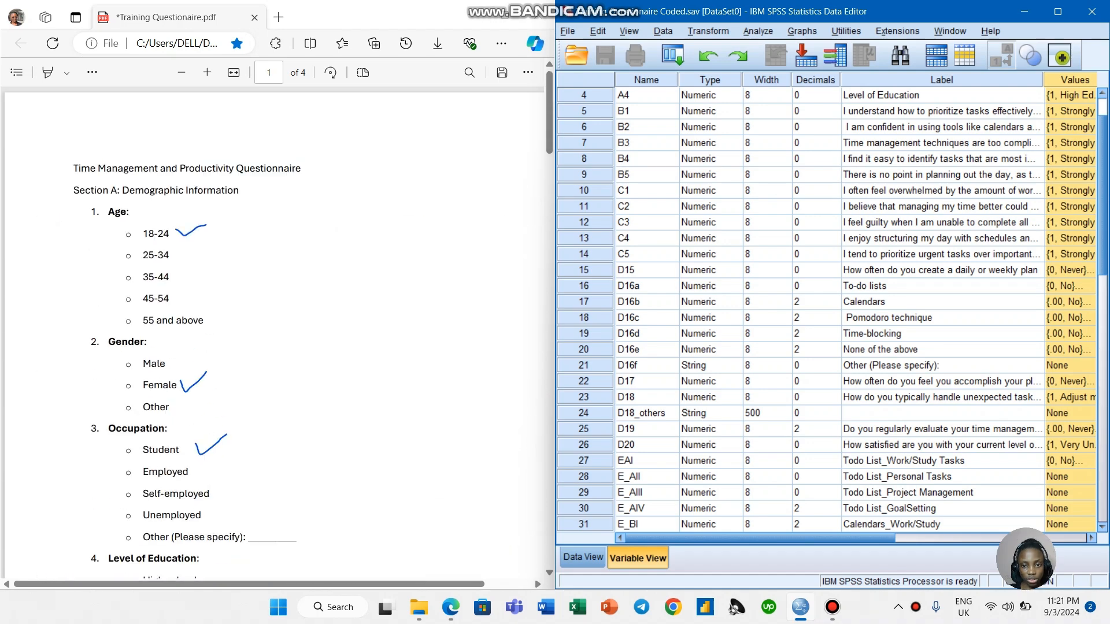
{"action": "scroll", "coordinate": [826, 310], "scroll_direction": "down", "scroll_amount": 9}
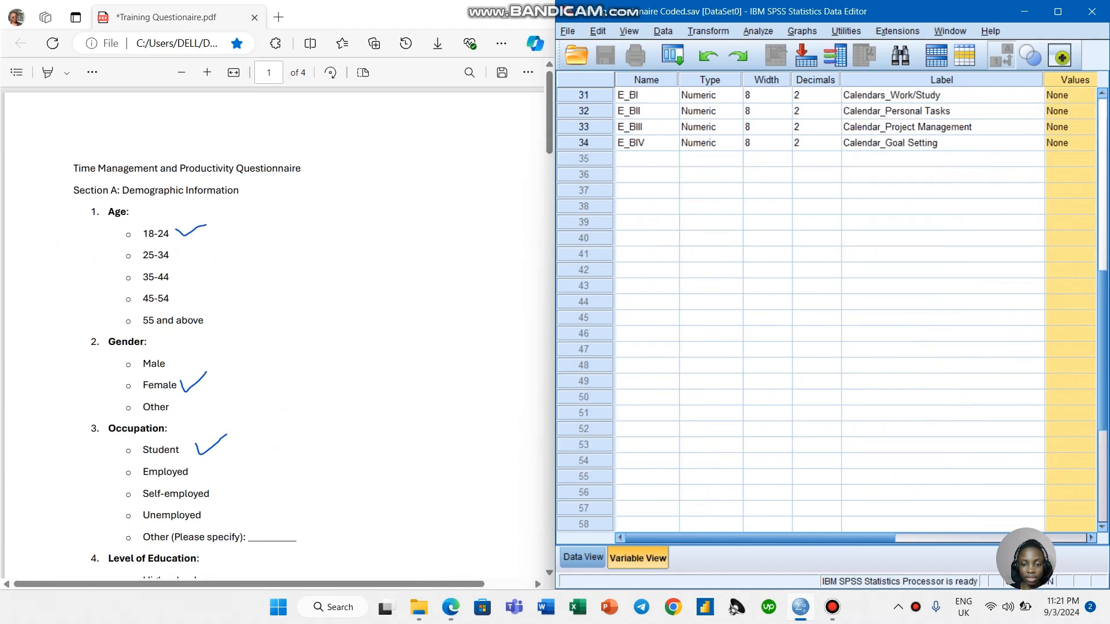
{"action": "scroll", "coordinate": [827, 310], "scroll_direction": "up", "scroll_amount": 10}
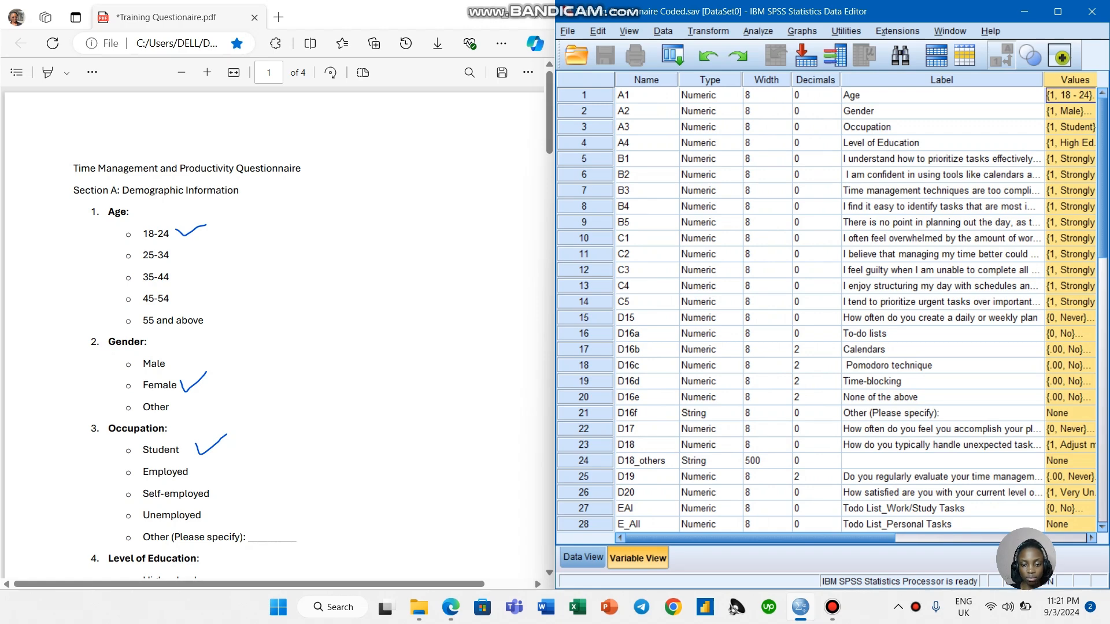
Show the data entry grid and select the row of the first case
{"action": "left_click", "coordinate": [583, 557]}
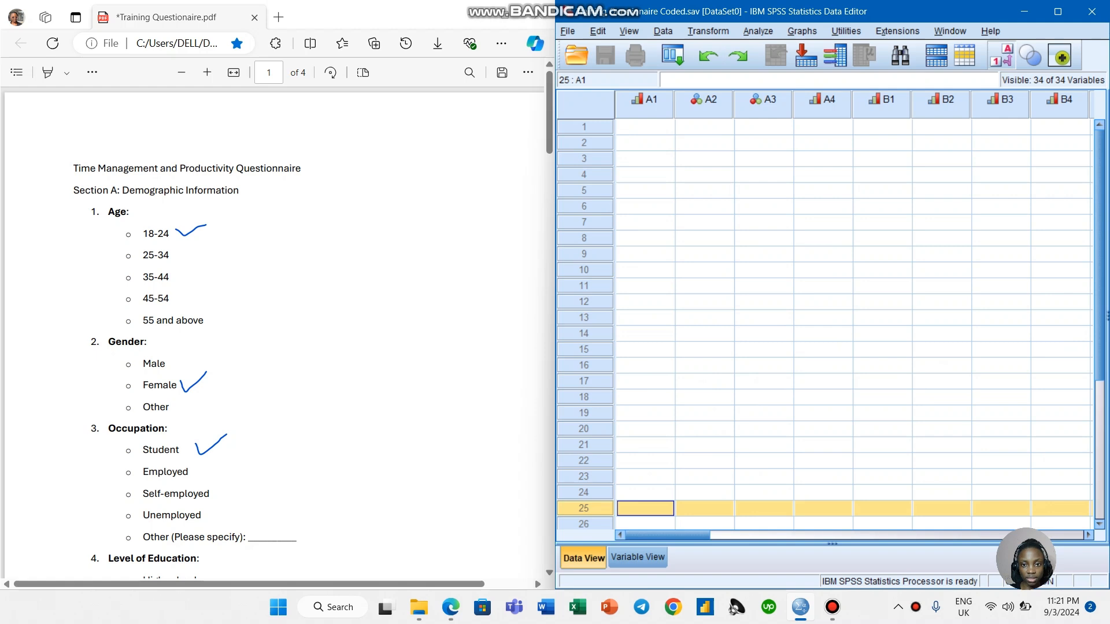
{"action": "mouse_move", "coordinate": [667, 534]}
{"action": "left_mouse_down"}
{"action": "mouse_move", "coordinate": [975, 535]}
{"action": "mouse_move", "coordinate": [667, 535]}
{"action": "left_mouse_up"}
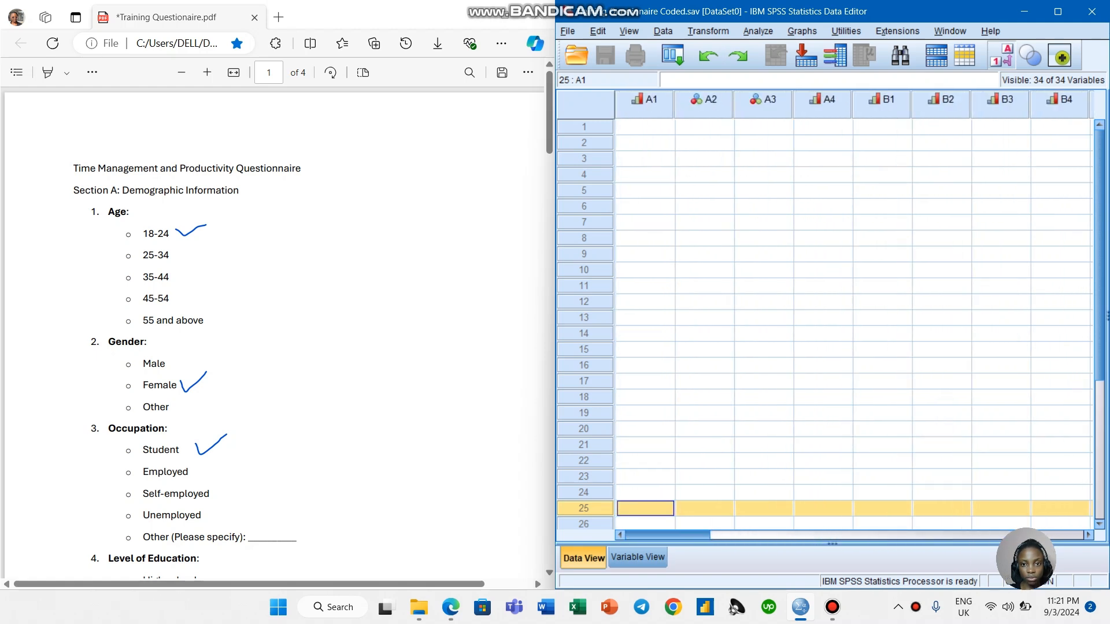
{"action": "left_click", "coordinate": [644, 127]}
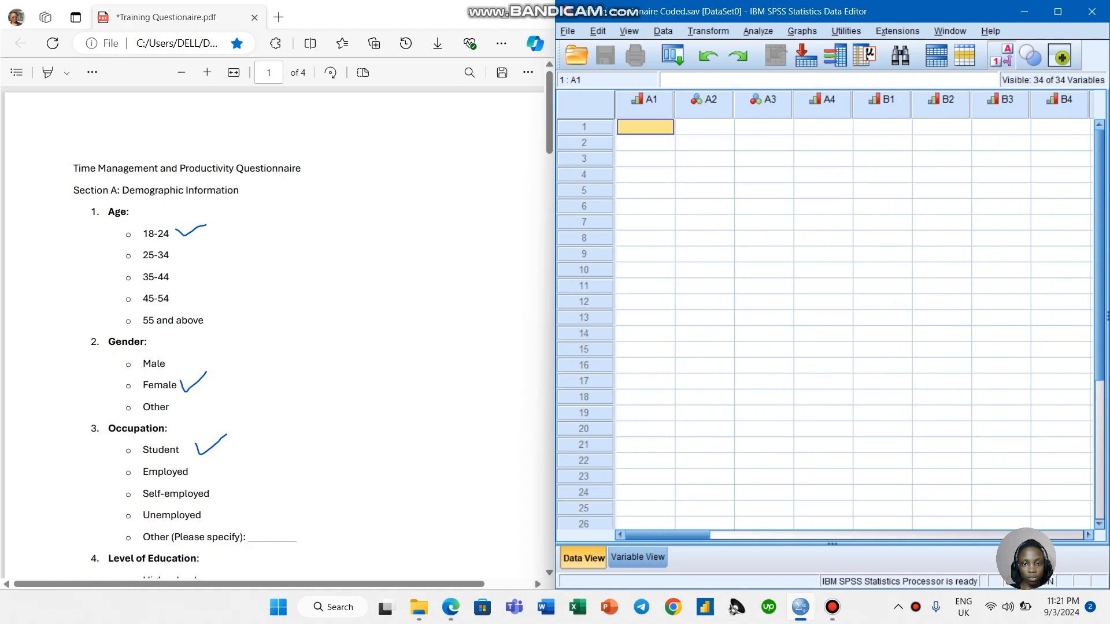
{"action": "left_click", "coordinate": [583, 126]}
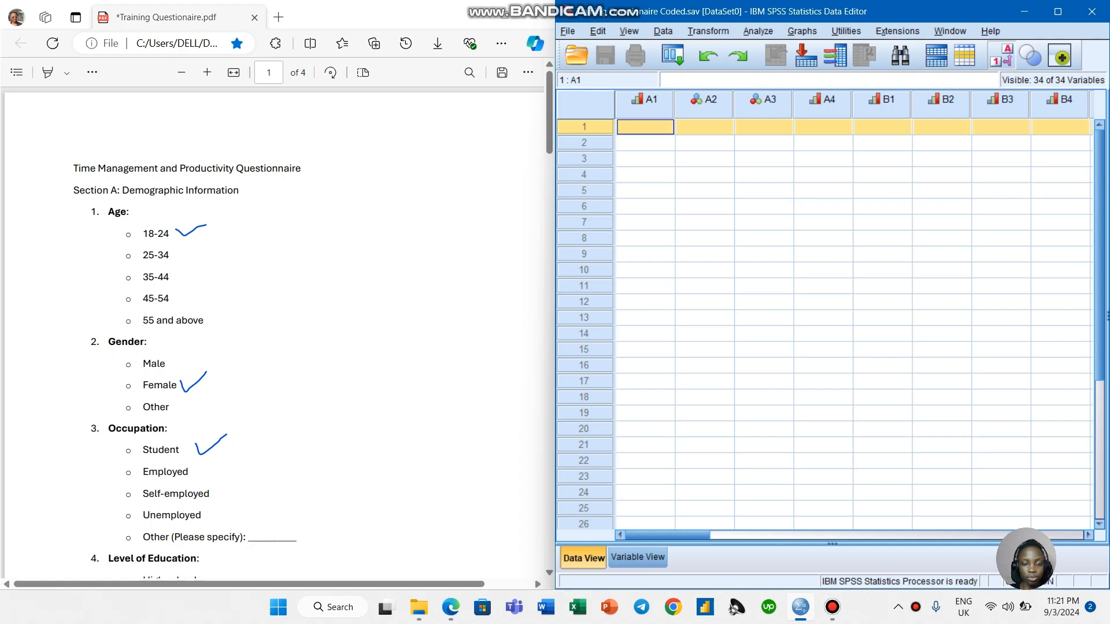
Switch to the filled-in questionnaire PDF in Edge and look through its marked answers down to the grid question on page 4
{"action": "key", "text": "alt+Tab"}
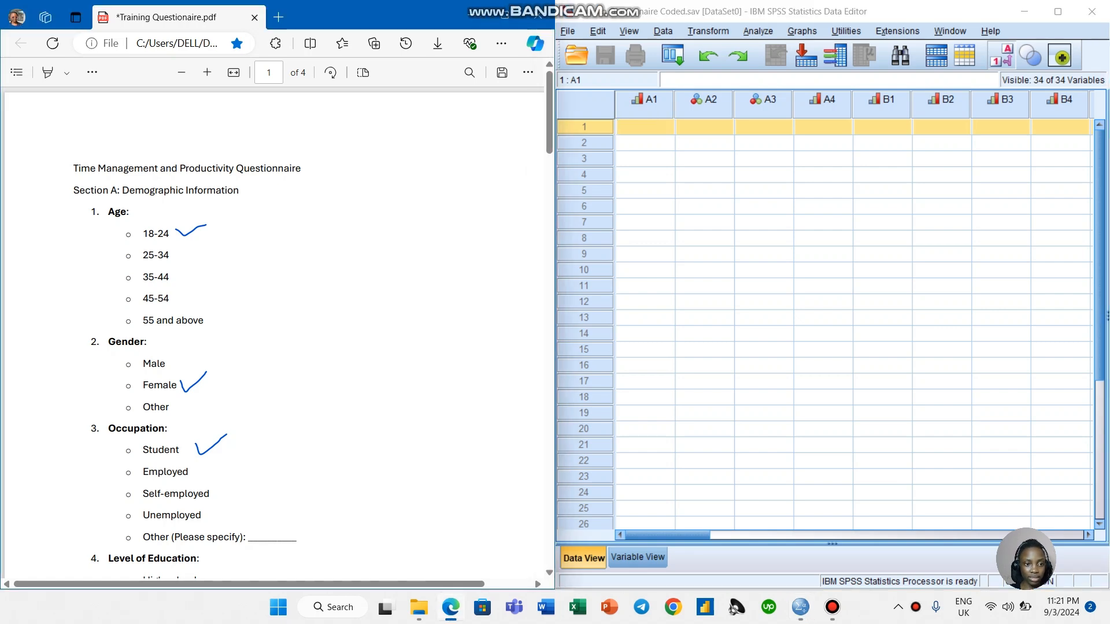
{"action": "scroll", "coordinate": [274, 335], "scroll_direction": "down", "scroll_amount": 20}
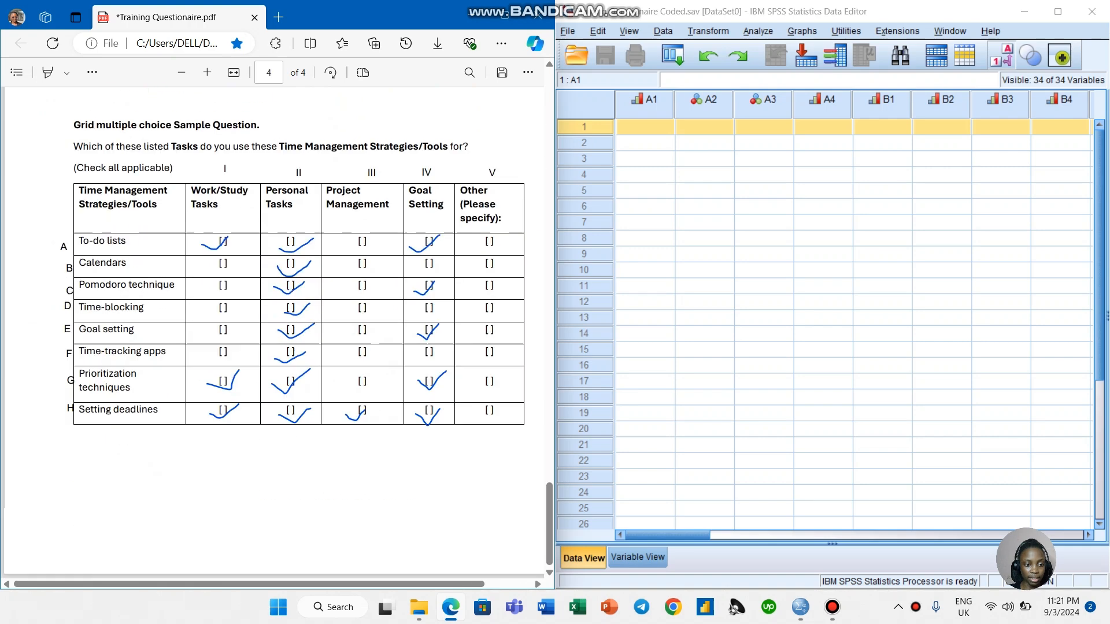
Look through the marked questionnaire answers again, from the grid question back to the demographic section on page 1
{"action": "scroll", "coordinate": [275, 335], "scroll_direction": "up", "scroll_amount": 20}
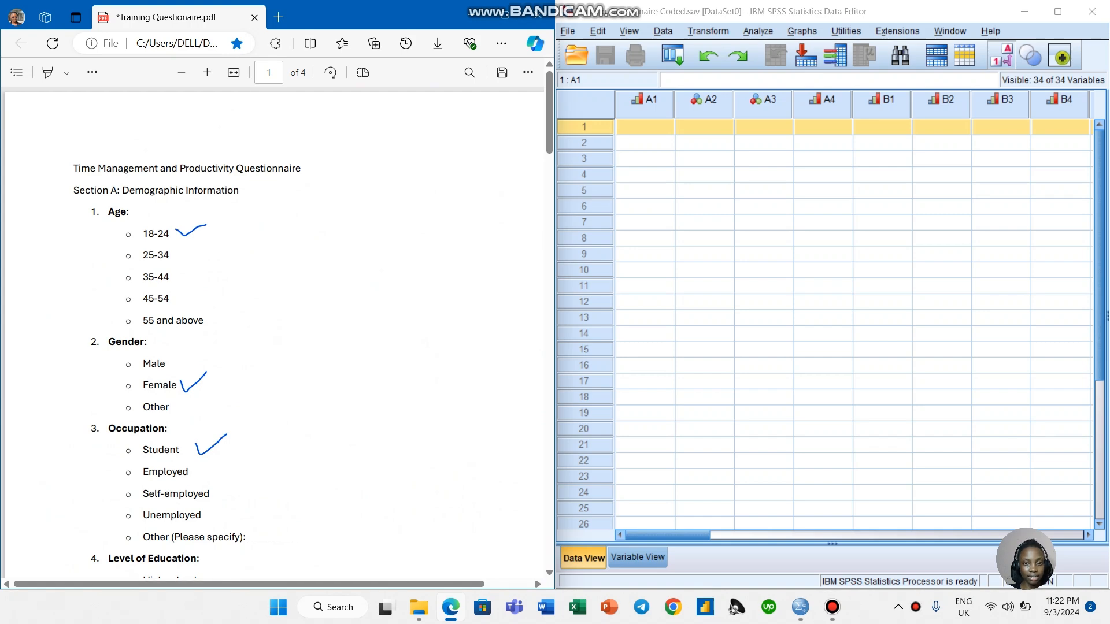
{"action": "scroll", "coordinate": [275, 335], "scroll_direction": "down", "scroll_amount": 20}
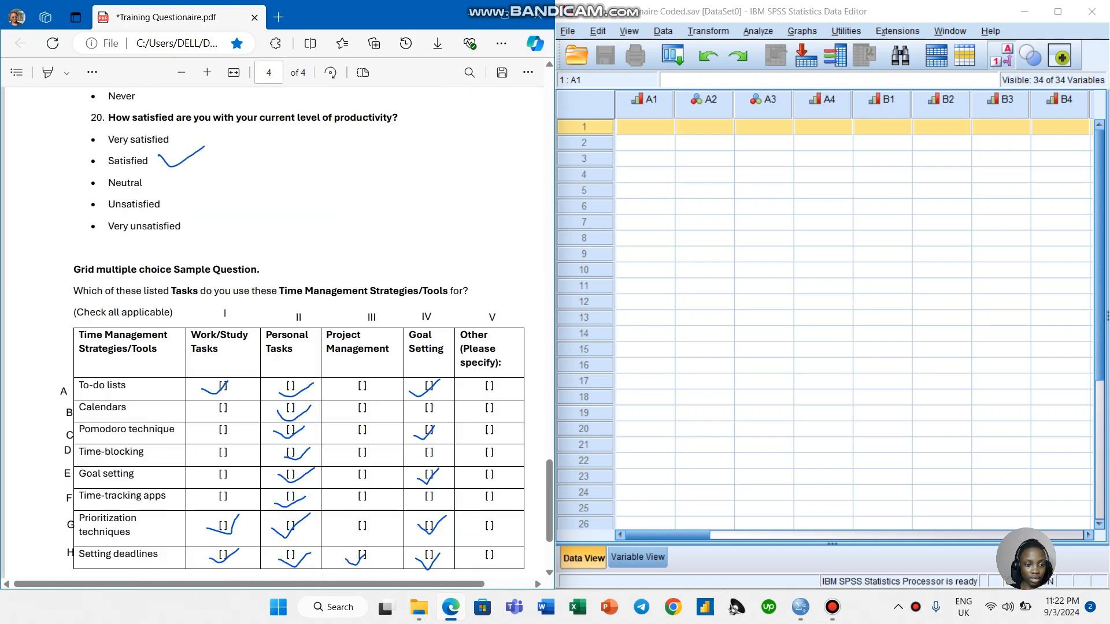
{"action": "scroll", "coordinate": [275, 335], "scroll_direction": "up", "scroll_amount": 5}
{"action": "scroll", "coordinate": [274, 336], "scroll_direction": "up", "scroll_amount": 5}
{"action": "left_click", "coordinate": [645, 127]}
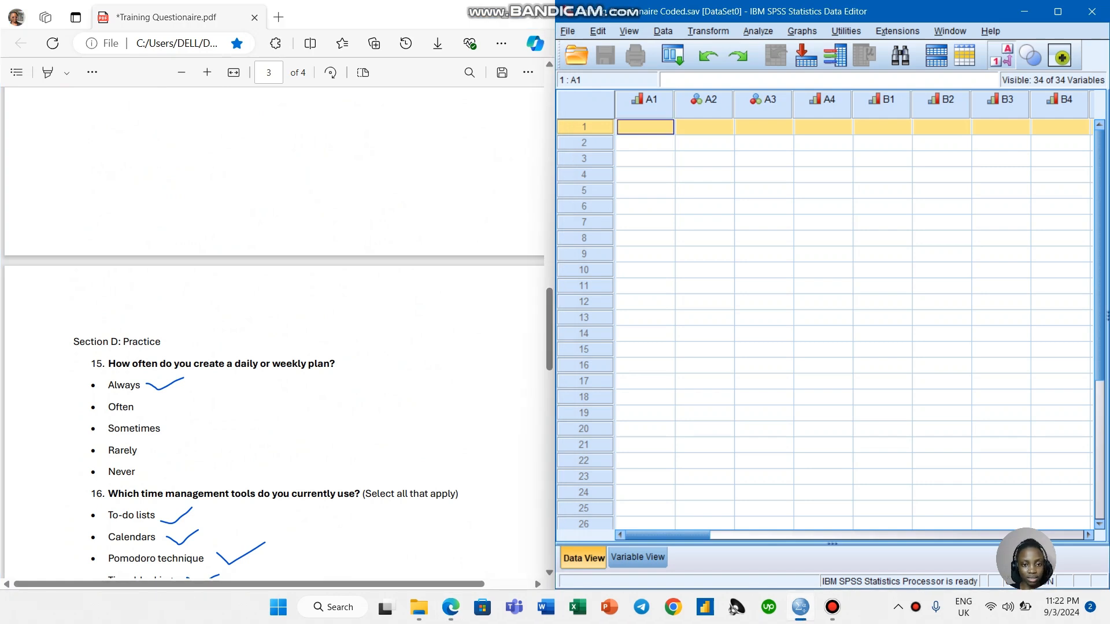
{"action": "scroll", "coordinate": [261, 379], "scroll_direction": "down", "scroll_amount": 7}
{"action": "scroll", "coordinate": [261, 379], "scroll_direction": "up", "scroll_amount": 20}
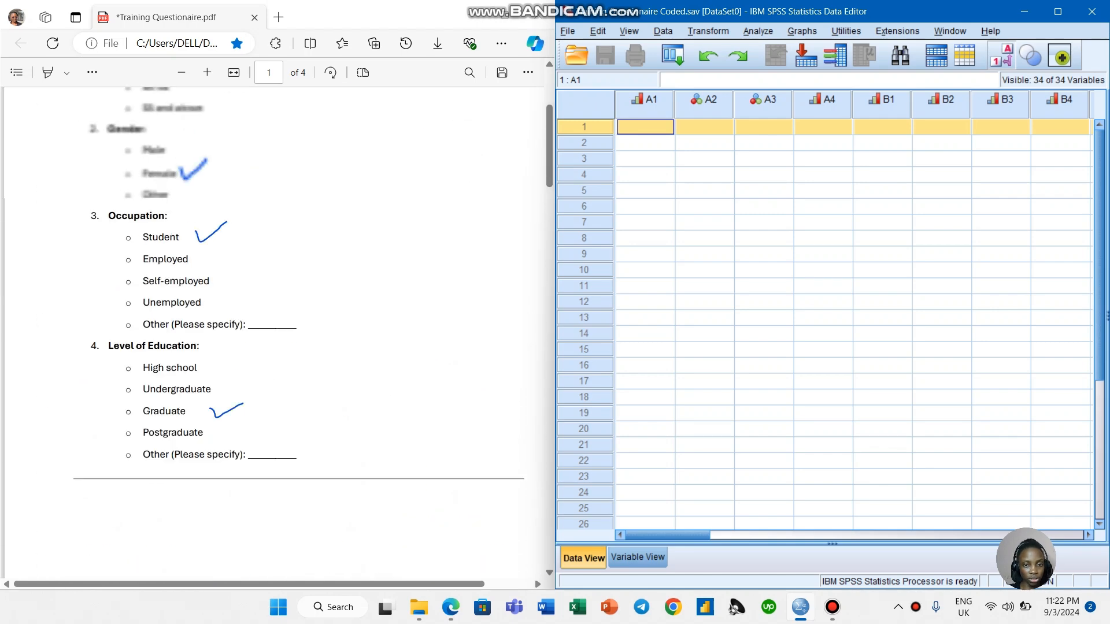
{"action": "left_click", "coordinate": [645, 142]}
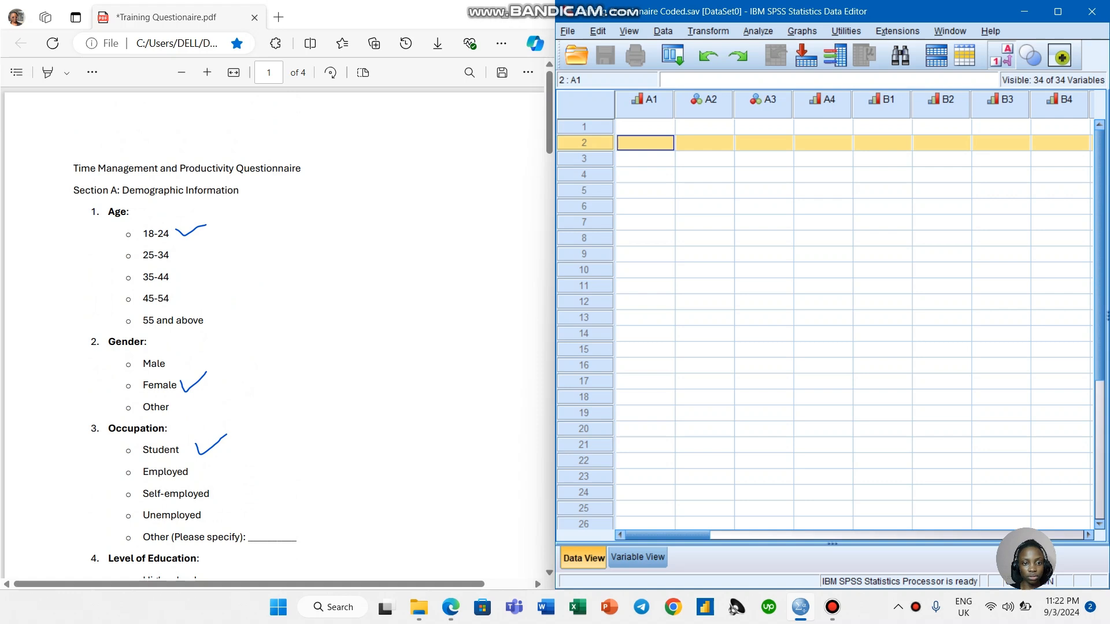
Enter 18 - 24 as the first case's A1 age answer and toggle the value labels display off and back on
{"action": "left_click", "coordinate": [644, 126]}
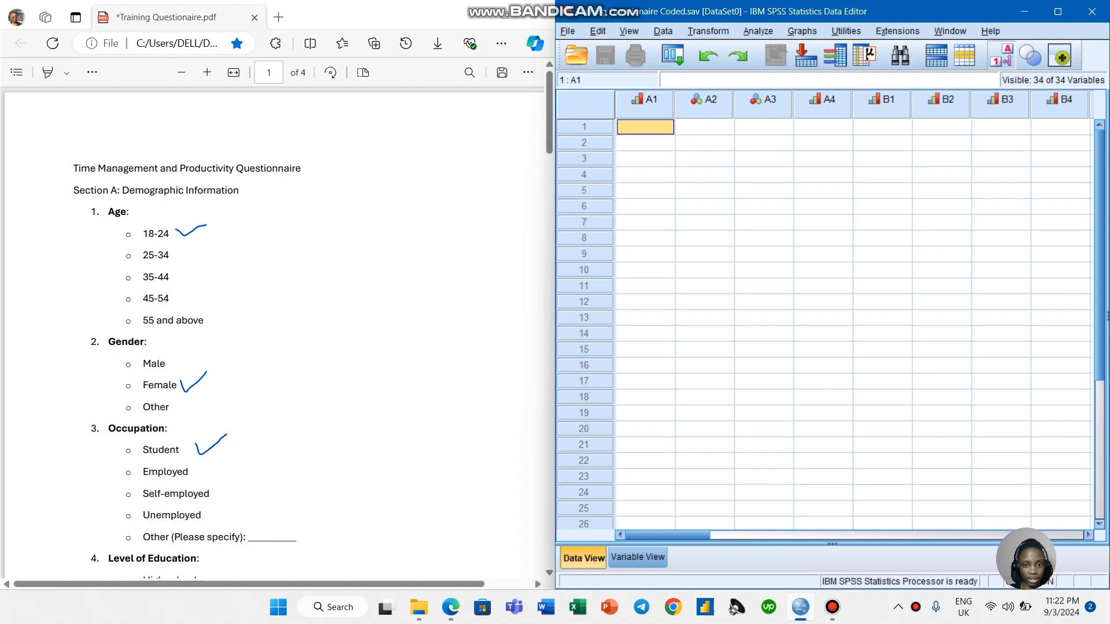
{"action": "left_click", "coordinate": [645, 127]}
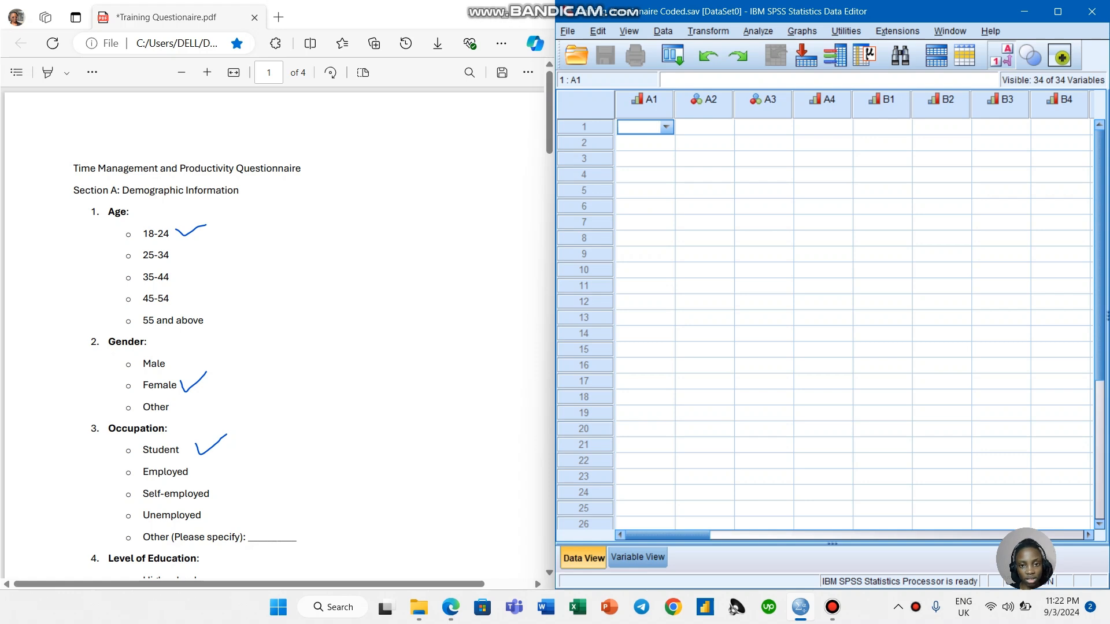
{"action": "type", "text": "18 - 24"}
{"action": "key", "text": "Tab"}
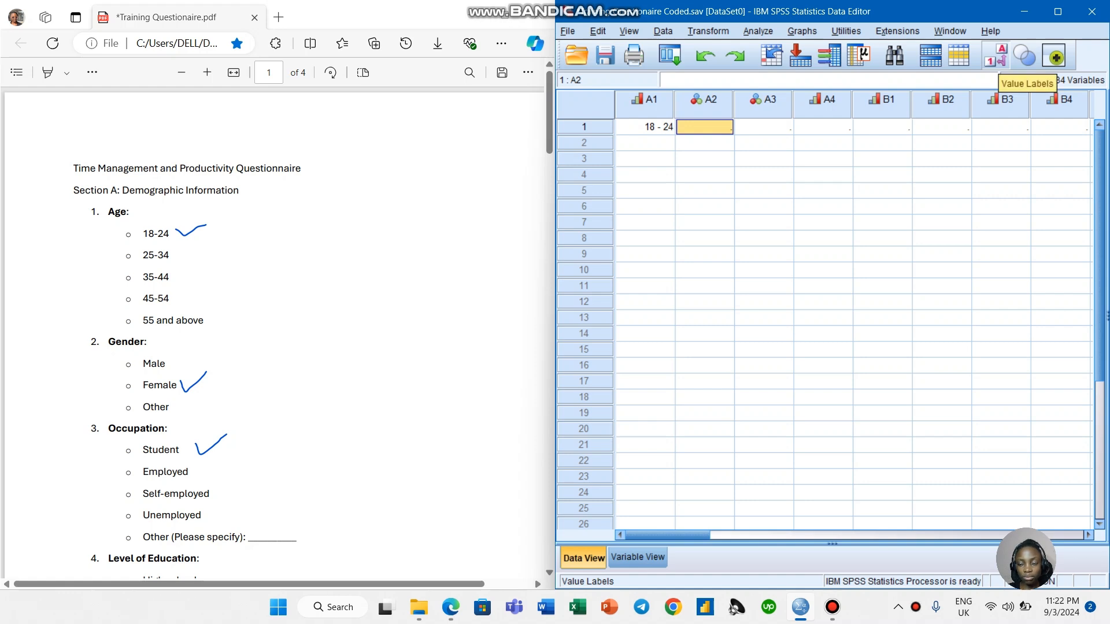
{"action": "left_click", "coordinate": [995, 55]}
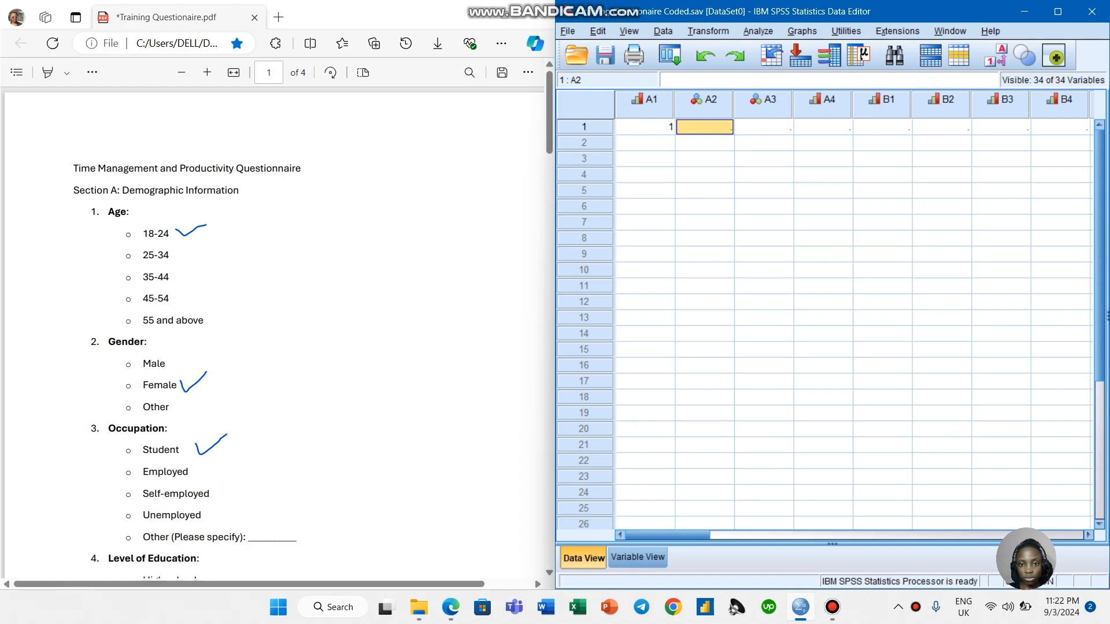
{"action": "left_click", "coordinate": [995, 56]}
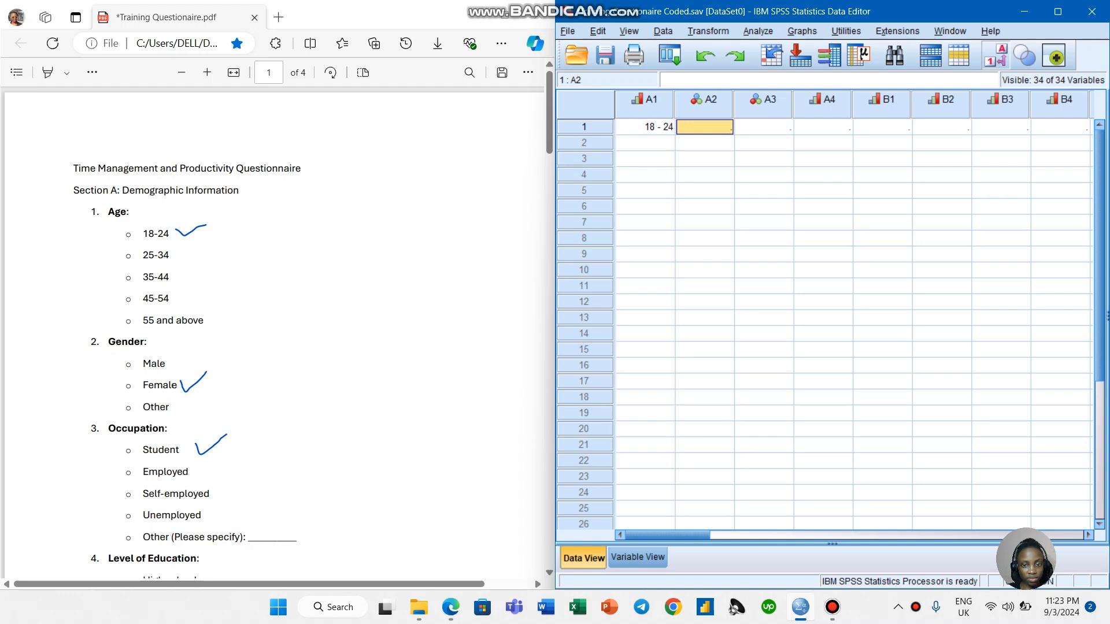
Enter the first case's remaining demographics: A2 as 2 (Female), A3 as 1 (Student) and A4 as 3 (Graduate)
{"action": "type", "text": "2"}
{"action": "key", "text": "Tab"}
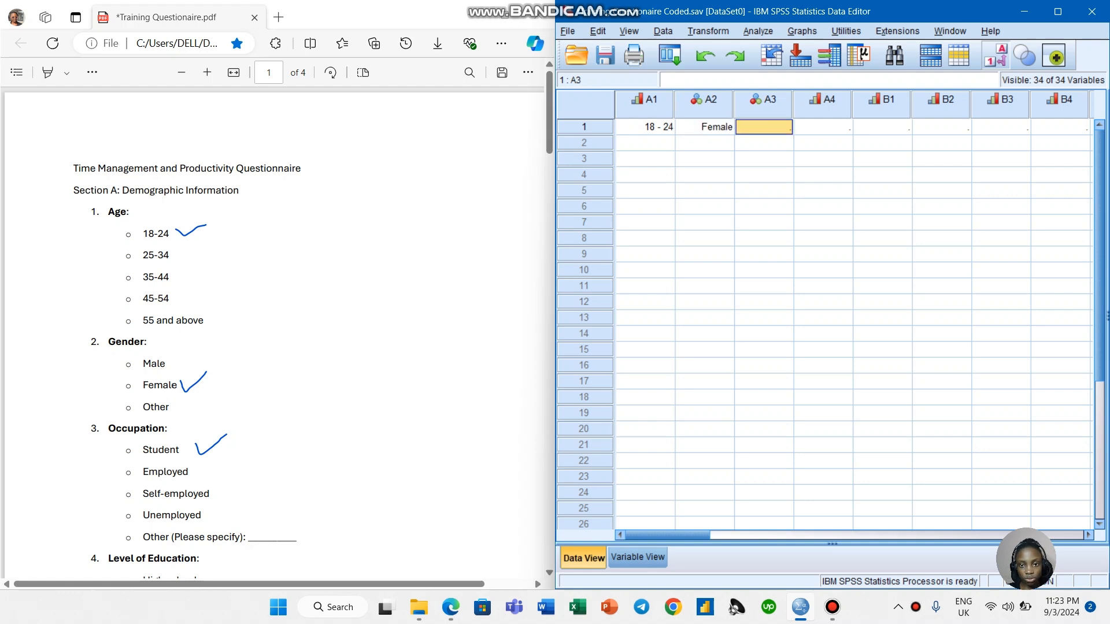
{"action": "scroll", "coordinate": [275, 330], "scroll_direction": "down", "scroll_amount": 1}
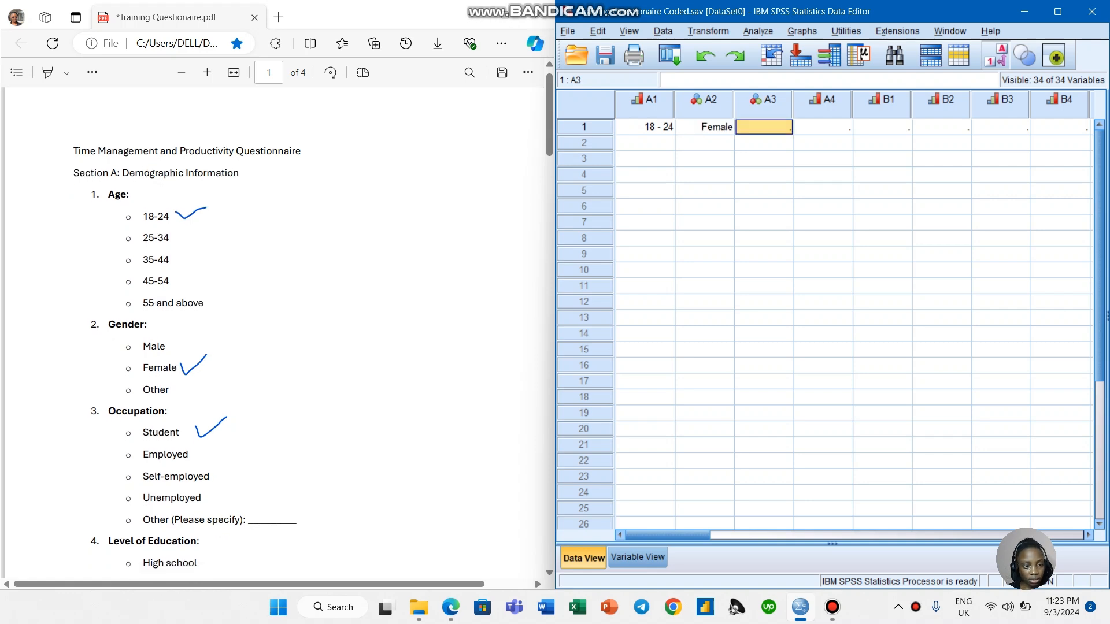
{"action": "type", "text": "1"}
{"action": "key", "text": "Tab"}
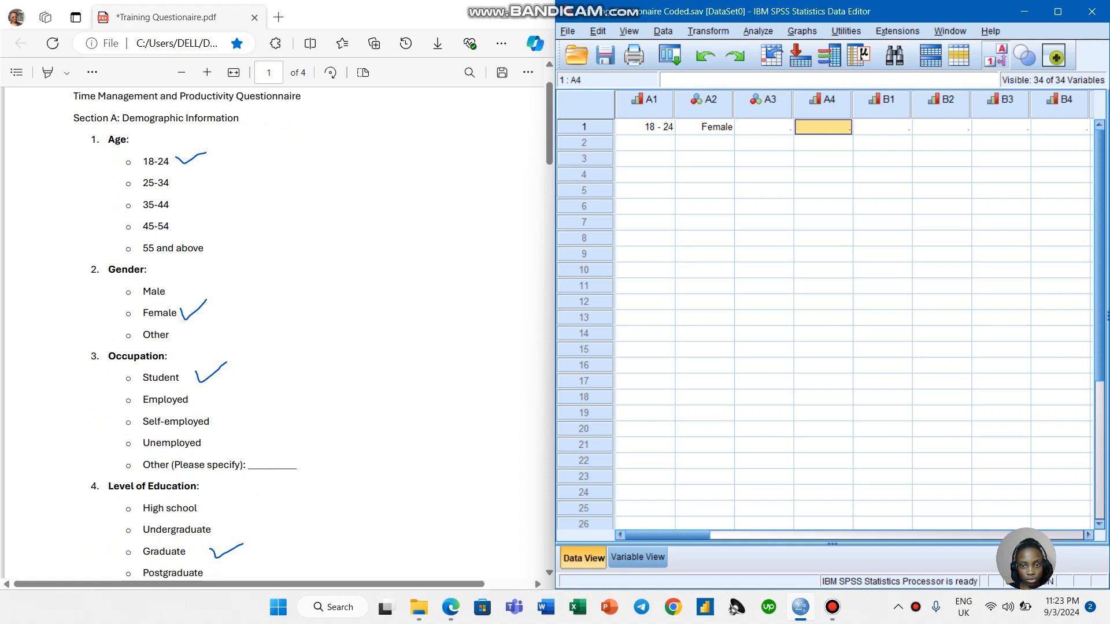
{"action": "left_click", "coordinate": [763, 127]}
{"action": "type", "text": "1"}
{"action": "key", "text": "Tab"}
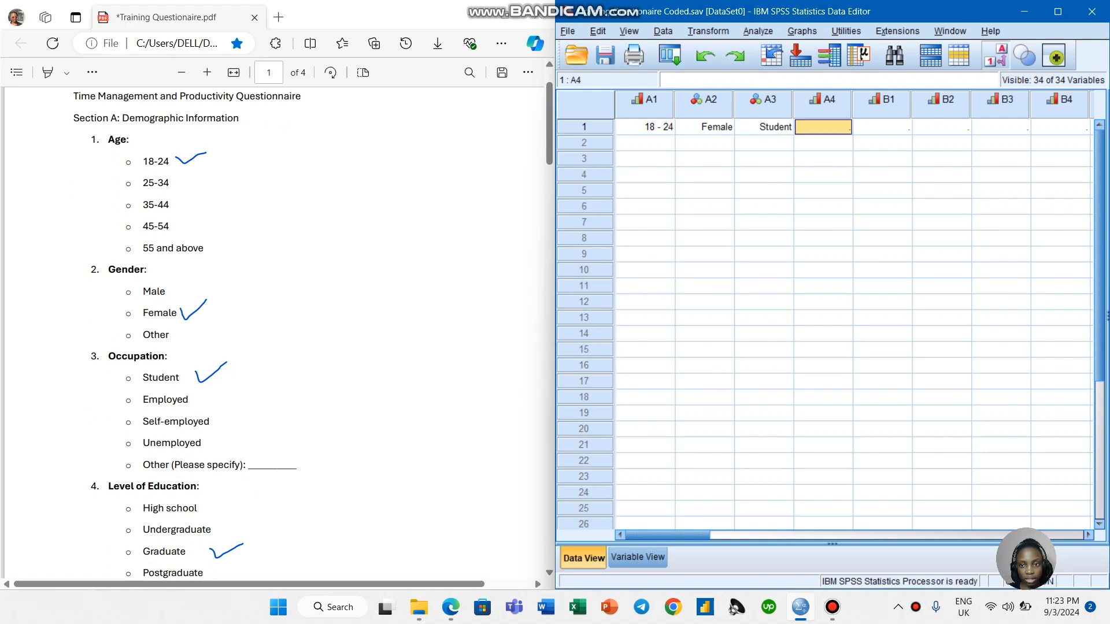
{"action": "scroll", "coordinate": [275, 332], "scroll_direction": "down", "scroll_amount": 2}
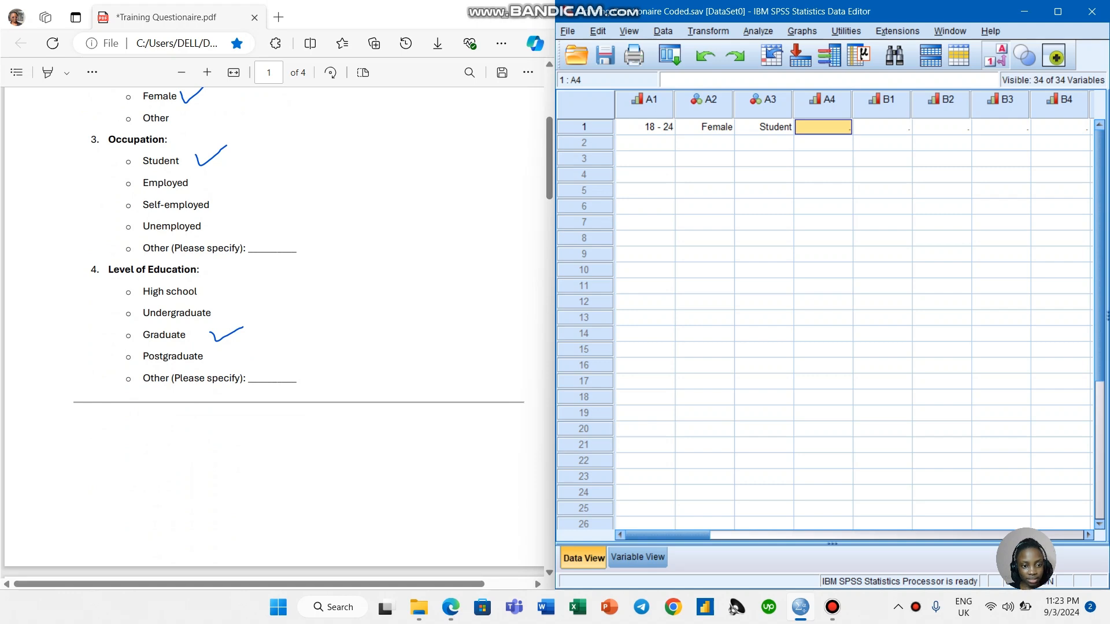
{"action": "type", "text": "3"}
{"action": "key", "text": "Tab"}
Enter 5 (Strongly Agree) for B1 in the first case, matching the first Knowledge item in Section B
{"action": "scroll", "coordinate": [272, 333], "scroll_direction": "down", "scroll_amount": 6}
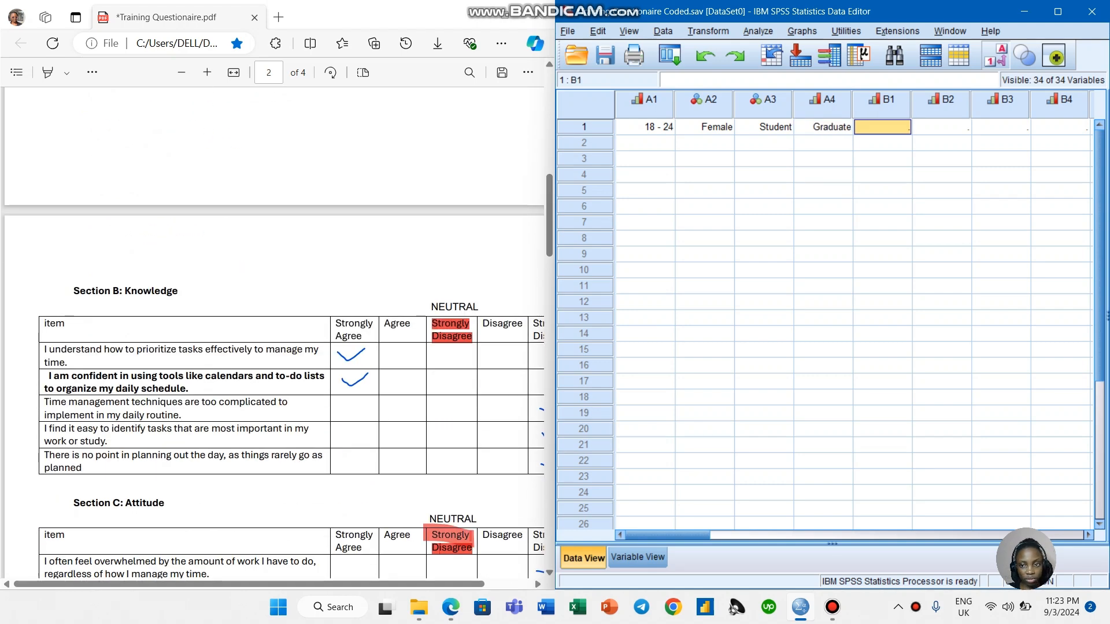
{"action": "left_click", "coordinate": [181, 72]}
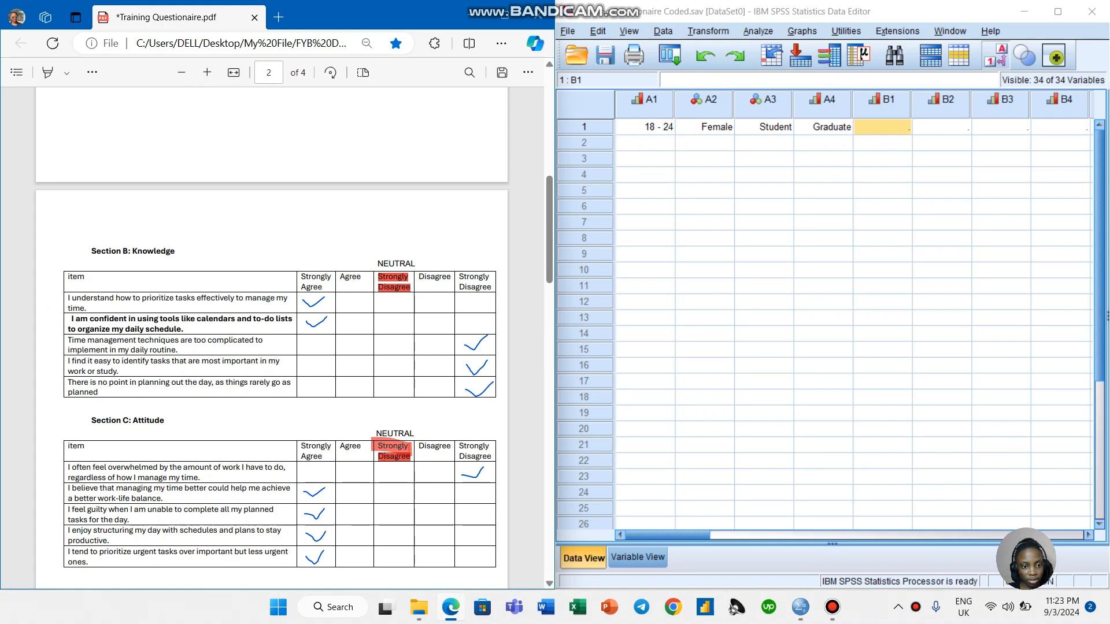
{"action": "left_click", "coordinate": [882, 126]}
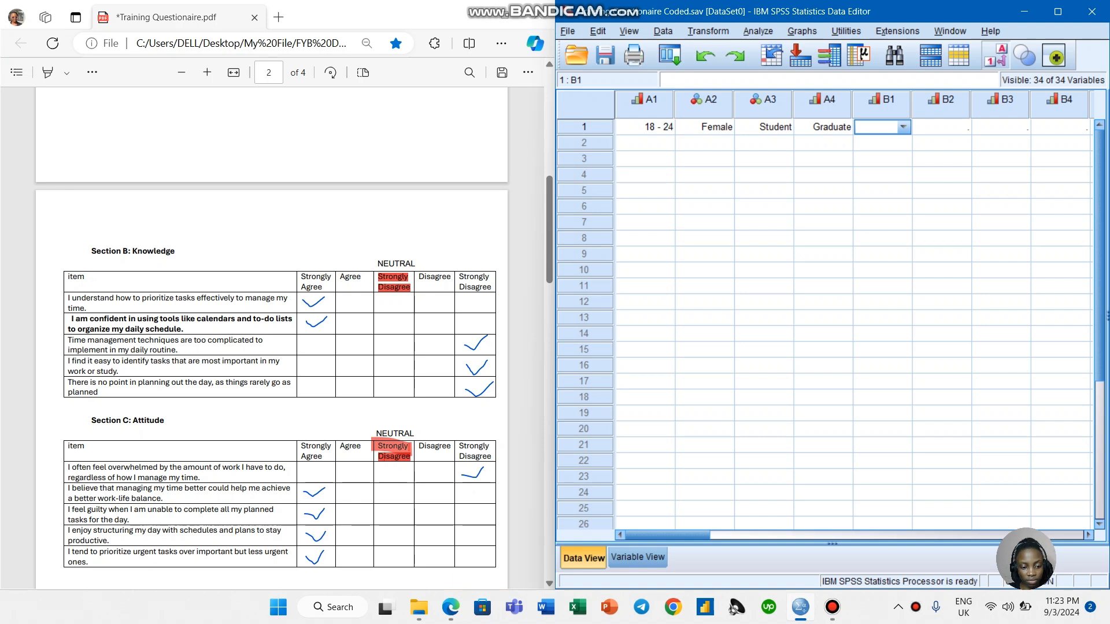
{"action": "type", "text": "5"}
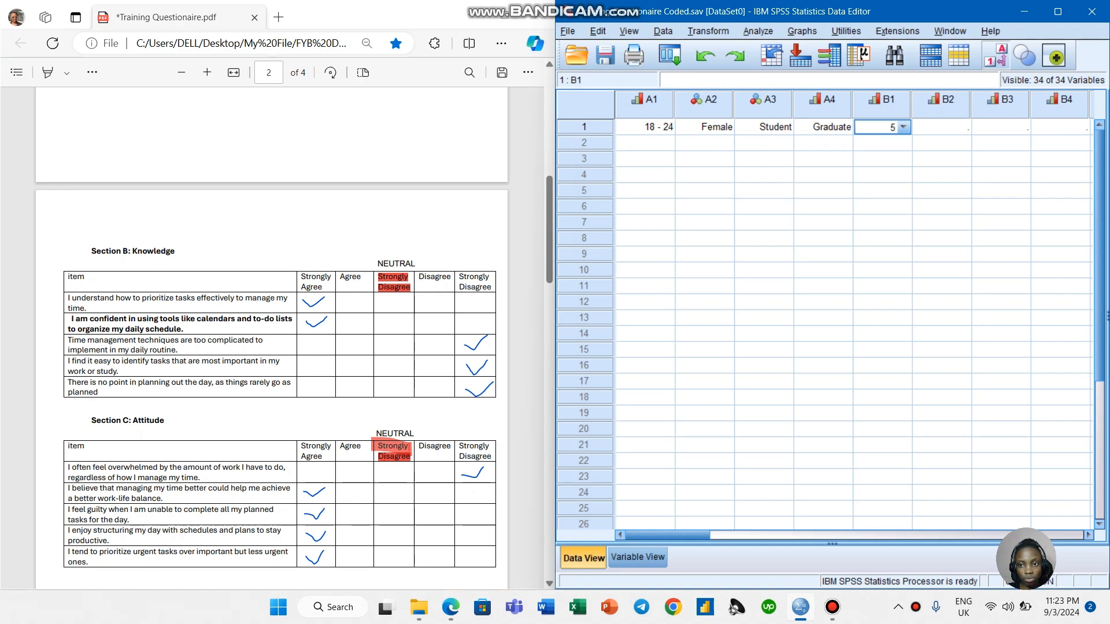
{"action": "key", "text": "Right"}
{"action": "key", "text": "Left"}
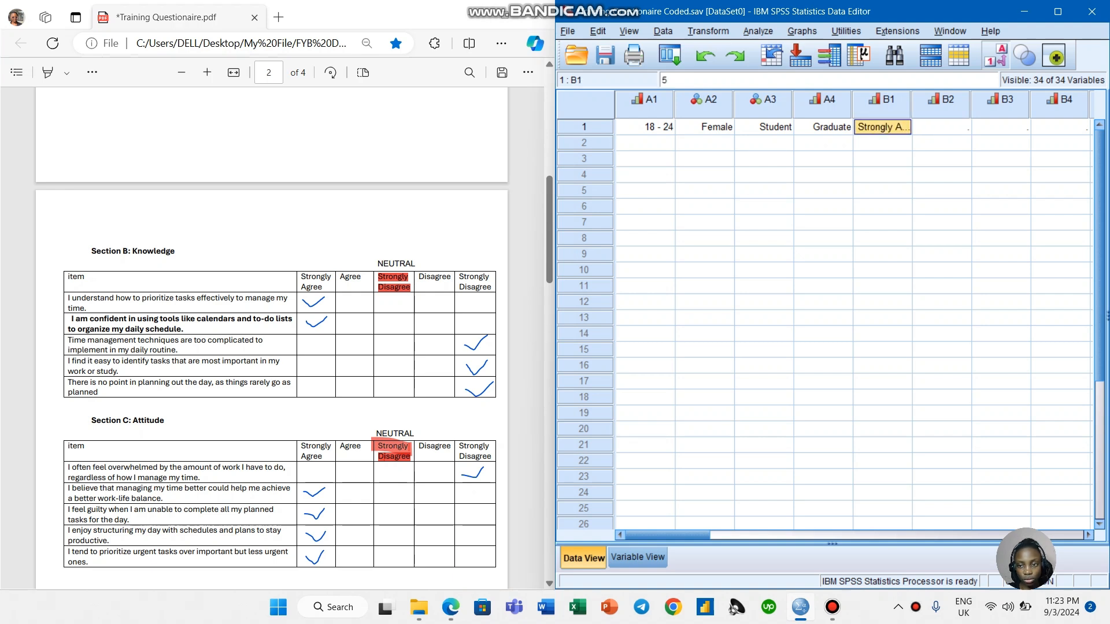
{"action": "key", "text": "Right"}
{"action": "key", "text": "Left"}
{"action": "key", "text": "Right"}
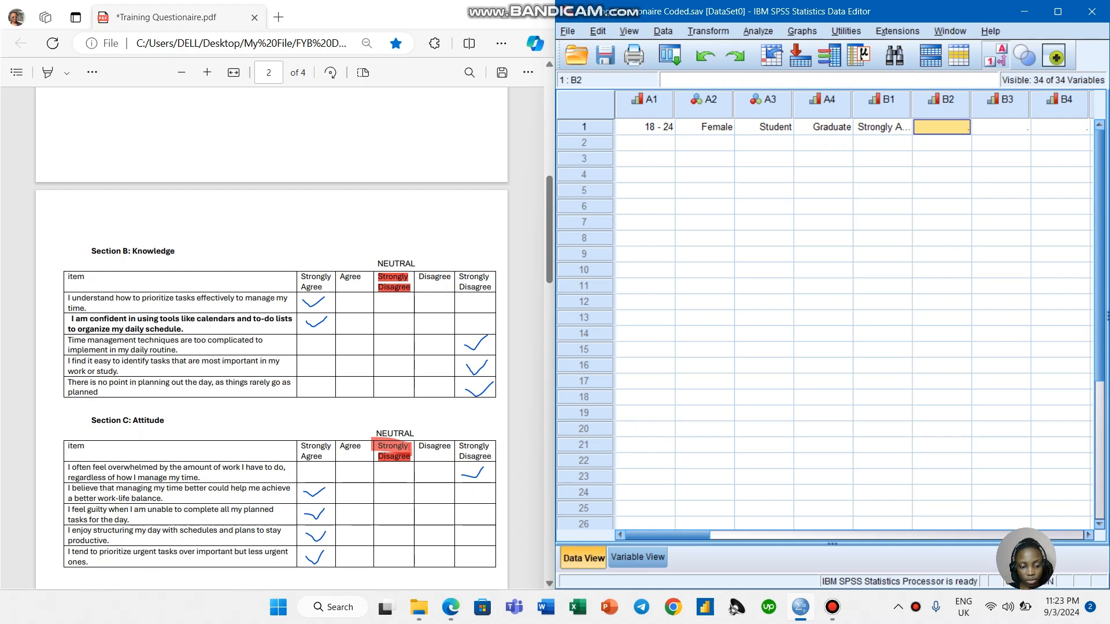
Enter the first case's other Knowledge answers: 5 (Strongly Agree) for B2 and 1 (Strongly Disagree) for B3, B4 and B5
{"action": "type", "text": "5"}
{"action": "key", "text": "Tab"}
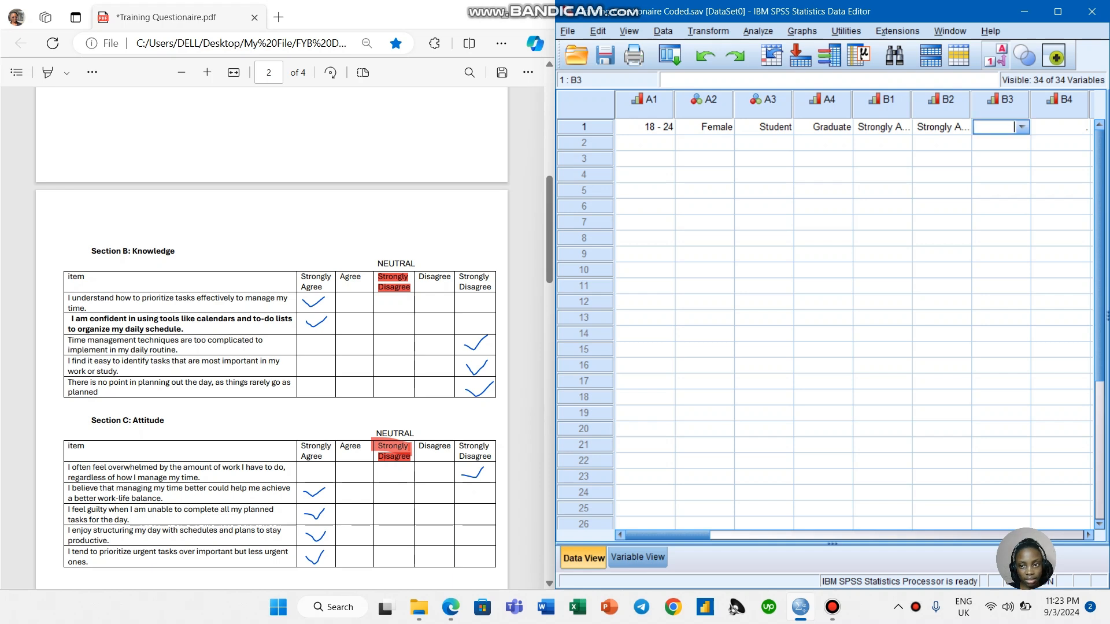
{"action": "type", "text": "1"}
{"action": "key", "text": "Tab"}
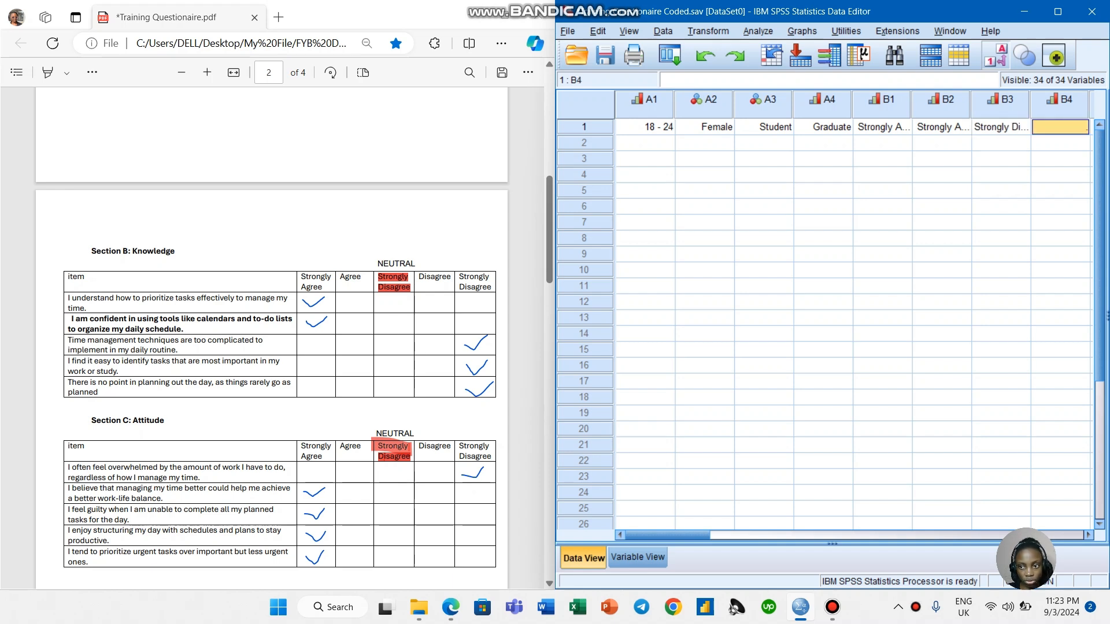
{"action": "type", "text": "1"}
{"action": "key", "text": "Tab"}
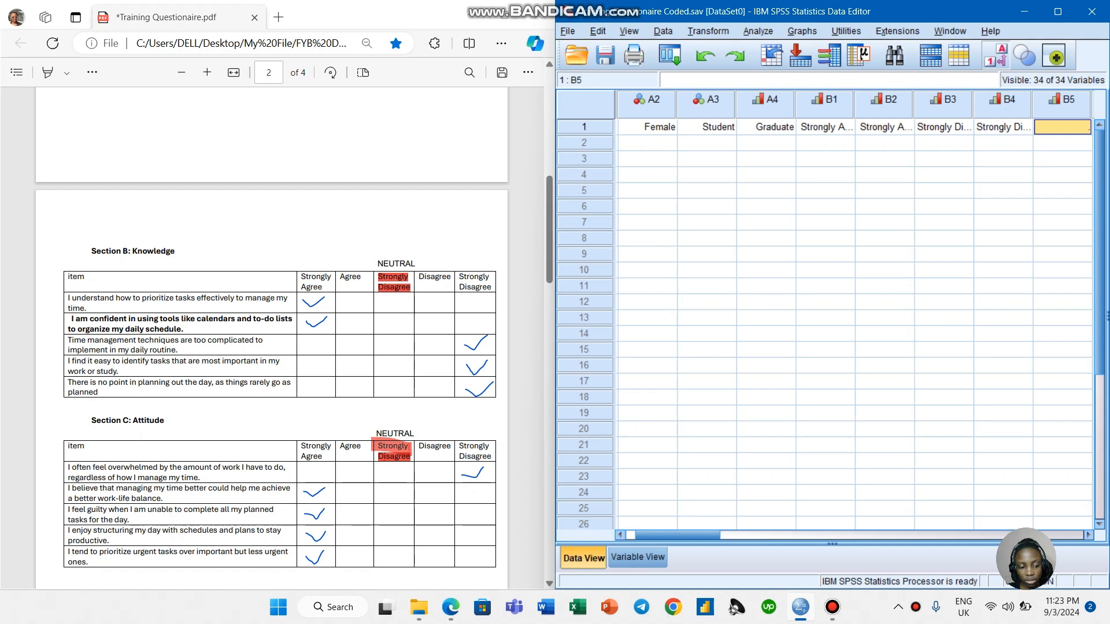
{"action": "type", "text": "1"}
{"action": "key", "text": "Tab"}
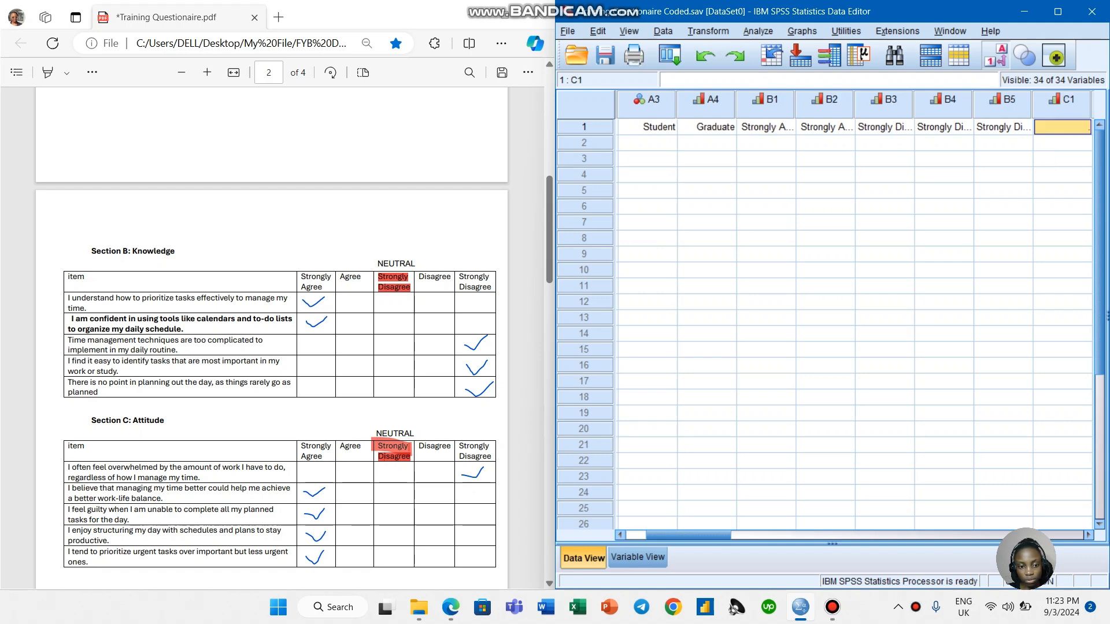
Enter the first case's Section C Attitude answers: Strongly Disagree for C1 and Strongly Agree for C2 through C5
{"action": "scroll", "coordinate": [271, 335], "scroll_direction": "down", "scroll_amount": 3}
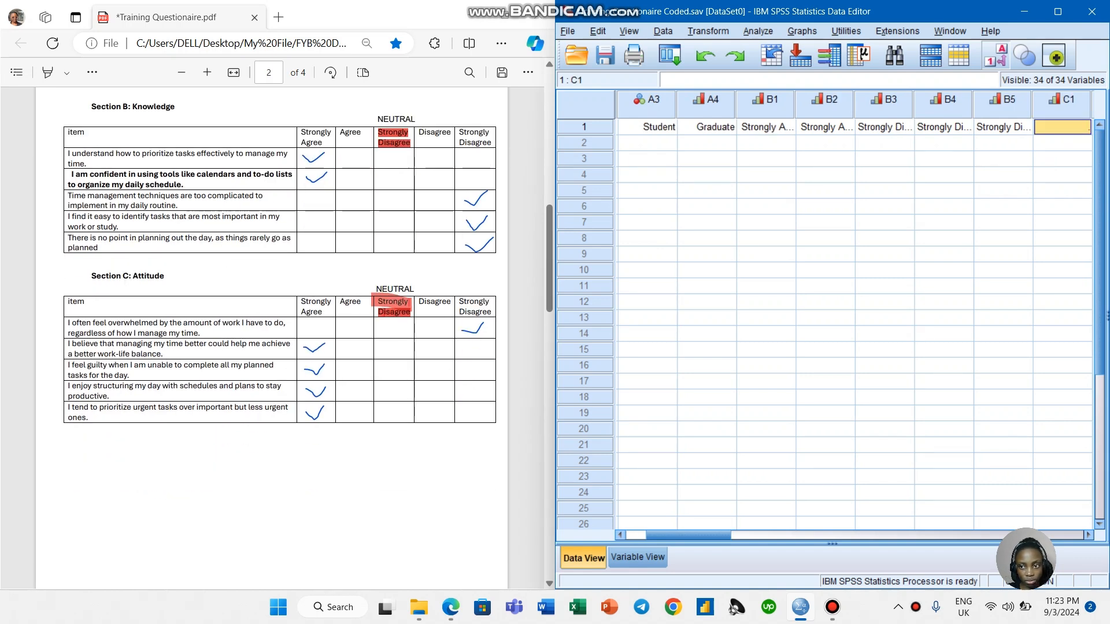
{"action": "type", "text": "5"}
{"action": "key", "text": "Tab"}
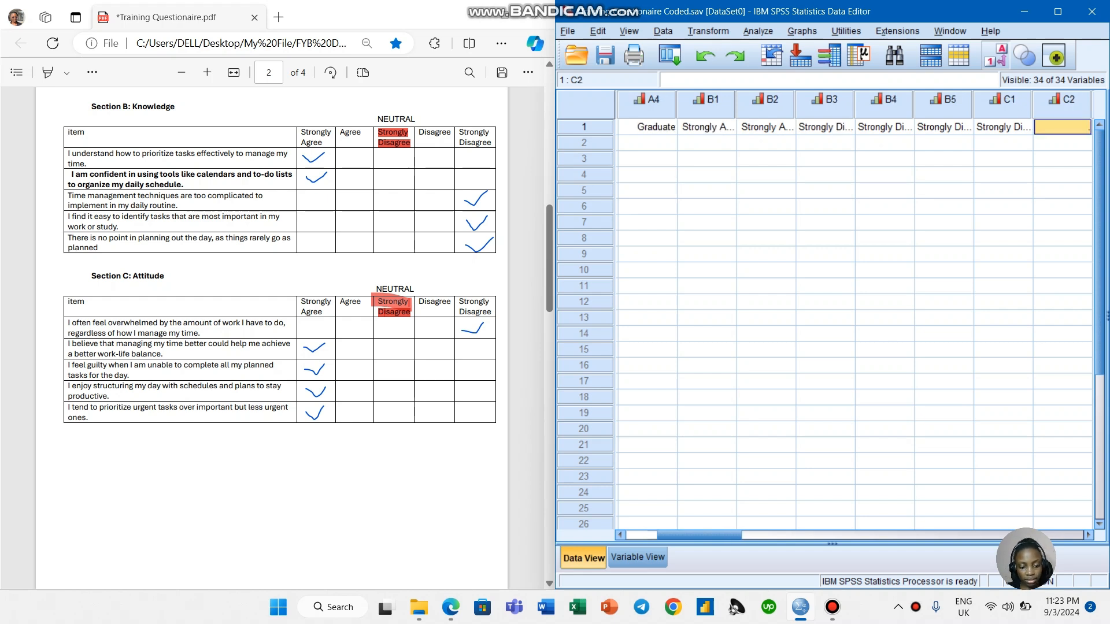
{"action": "type", "text": "1"}
{"action": "key", "text": "Tab"}
{"action": "type", "text": "1"}
{"action": "key", "text": "Tab"}
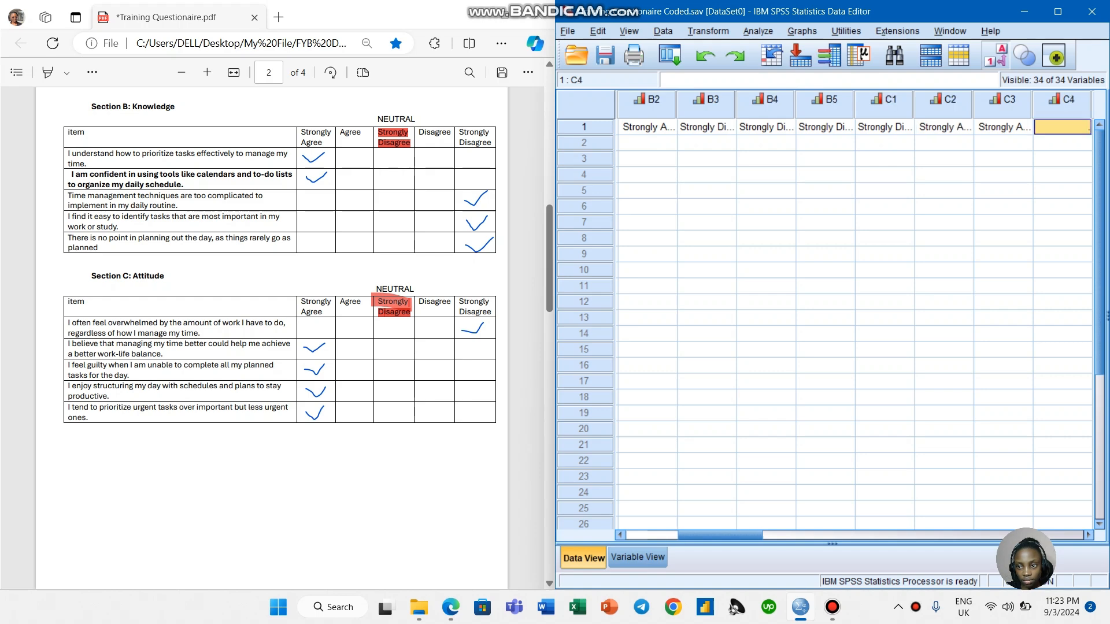
{"action": "type", "text": "1"}
{"action": "key", "text": "Tab"}
{"action": "type", "text": "1"}
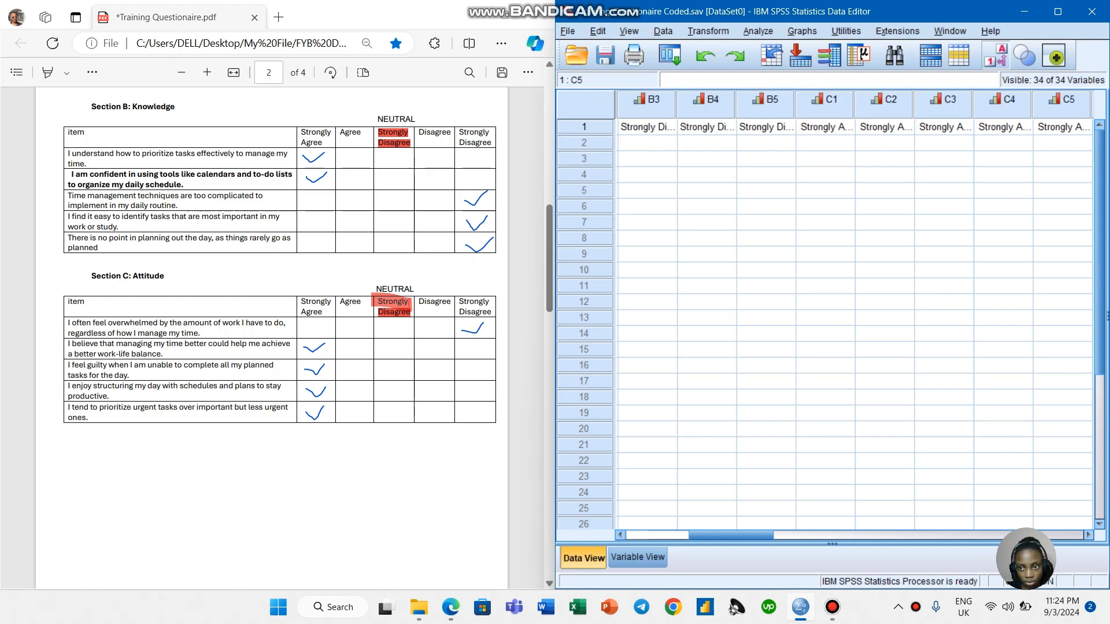
{"action": "key", "text": "Tab"}
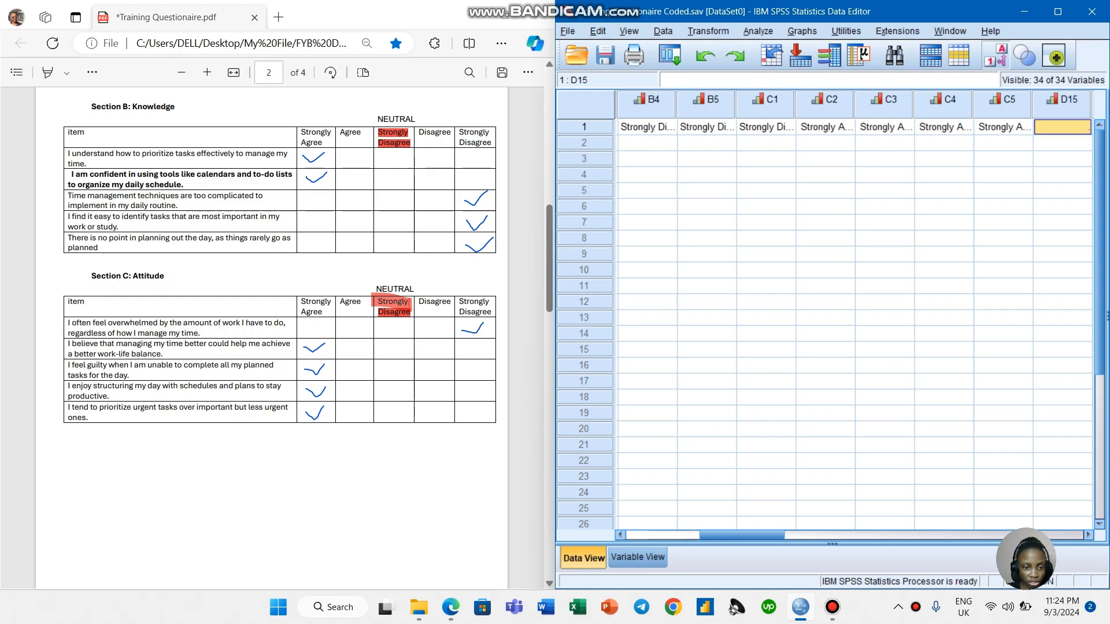
Enter 5 for D15 in the first case, the answer to how often a daily or weekly plan is created
{"action": "scroll", "coordinate": [272, 338], "scroll_direction": "down", "scroll_amount": 6}
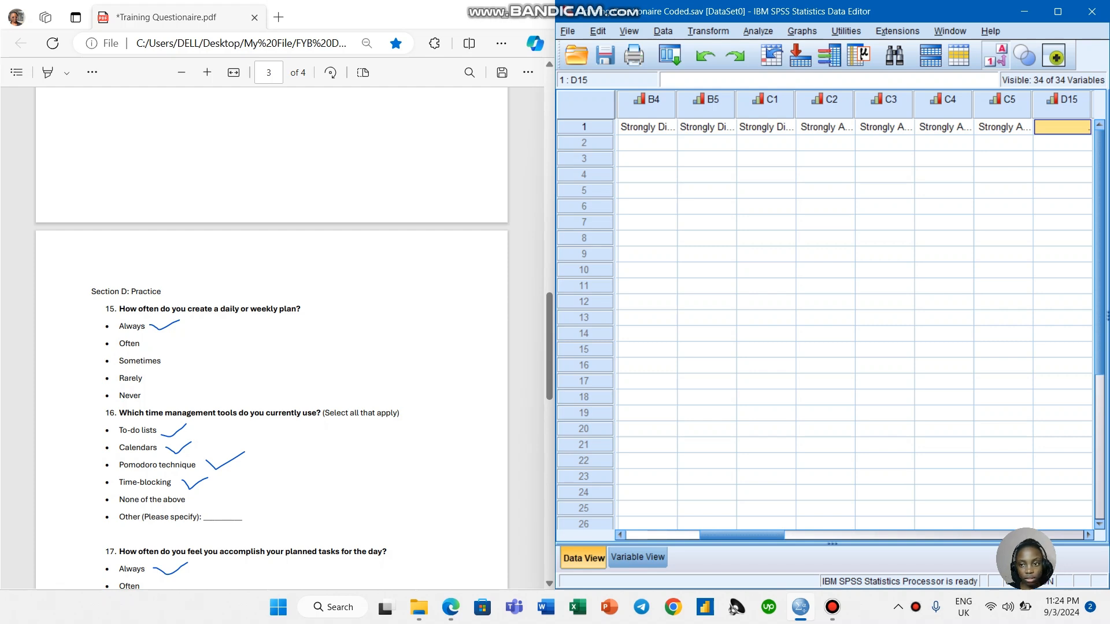
{"action": "left_click", "coordinate": [1076, 126]}
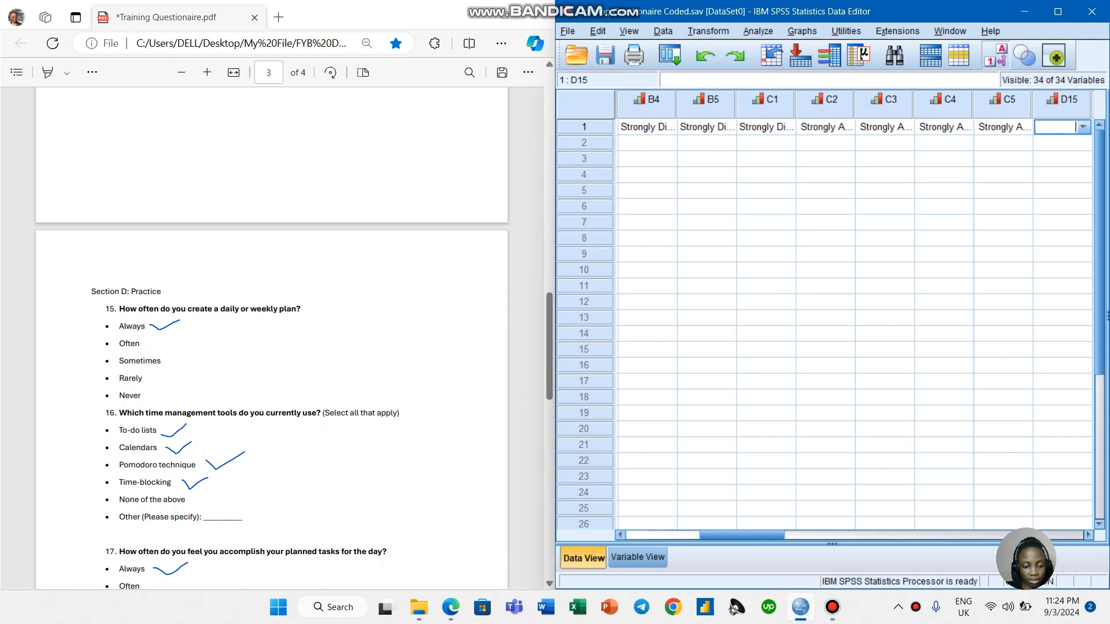
{"action": "type", "text": "5"}
{"action": "key", "text": "Tab"}
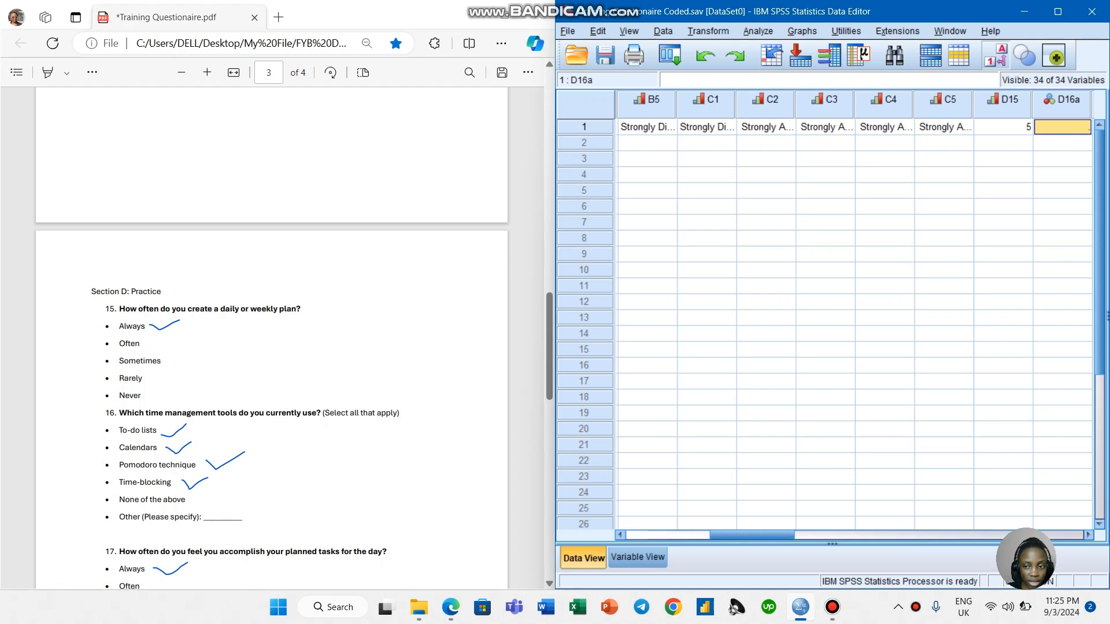
Enter 1 (Yes) for D16a and D16b in the first case, matching the ticked To-do lists and Calendars under question 16
{"action": "scroll", "coordinate": [272, 338], "scroll_direction": "down", "scroll_amount": 3}
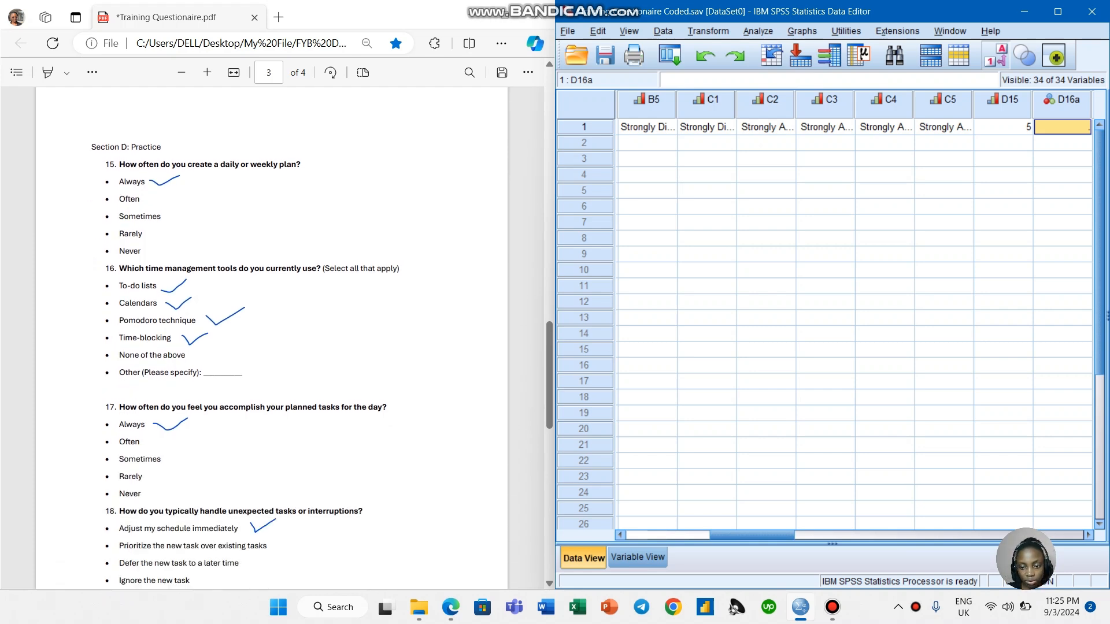
{"action": "left_click_drag", "start_coordinate": [751, 534], "coordinate": [810, 534]}
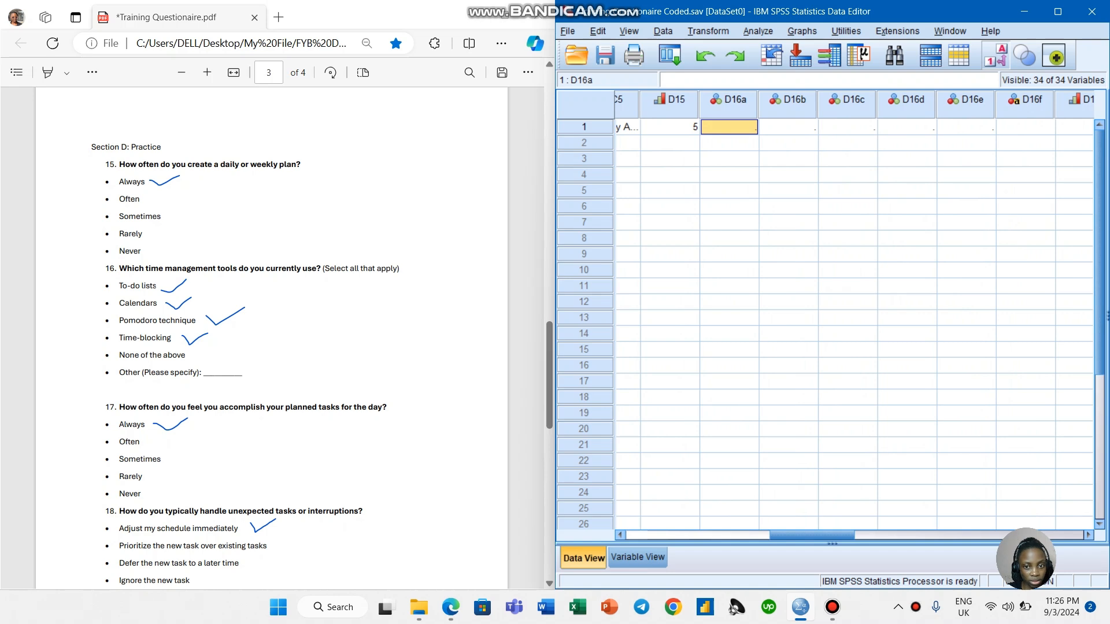
{"action": "type", "text": "1"}
{"action": "key", "text": "Tab"}
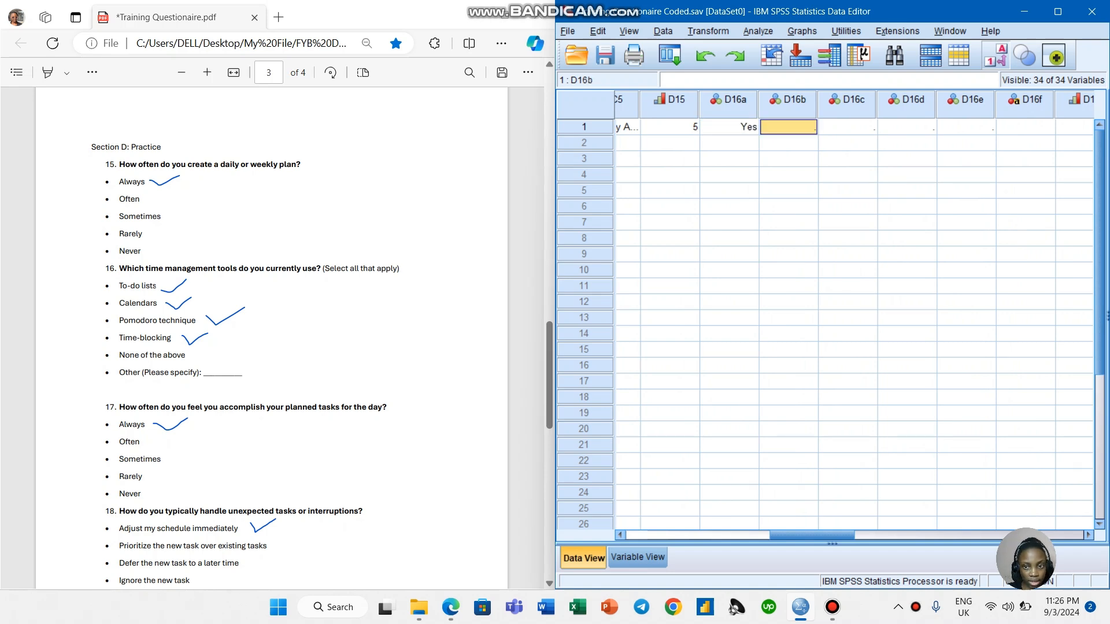
{"action": "type", "text": "1"}
{"action": "key", "text": "Tab"}
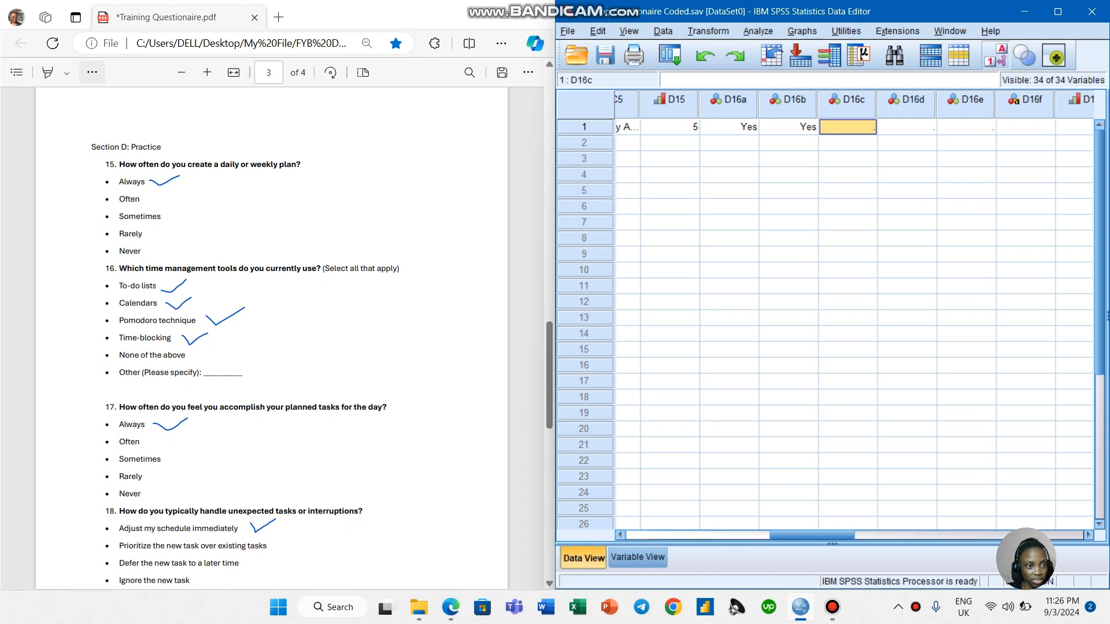
In the questionnaire PDF, erase the tick mark beside Pomodoro technique under question 16
{"action": "left_click", "coordinate": [92, 72]}
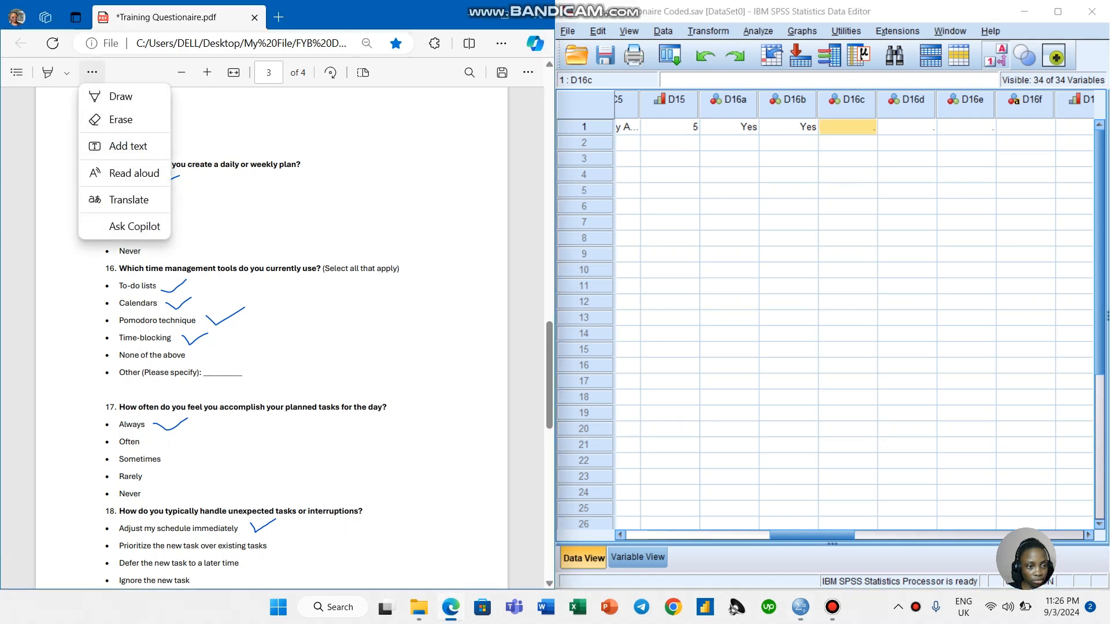
{"action": "left_click", "coordinate": [121, 119]}
{"action": "left_click", "coordinate": [226, 317]}
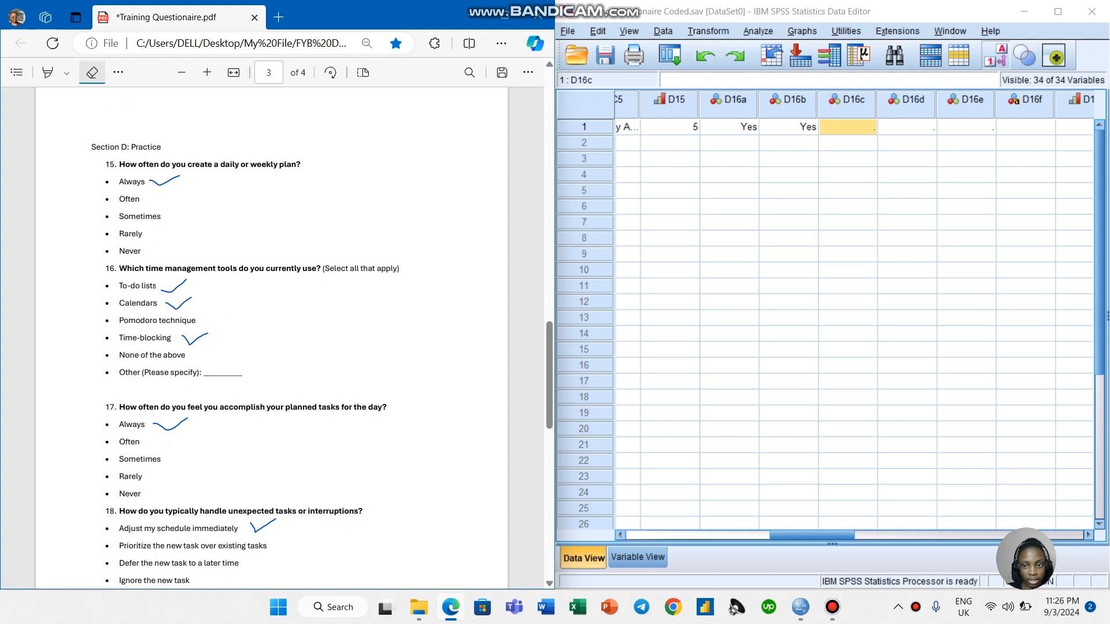
In the SPSS first case, record No for D16c, Yes for D16d and No for D16e, matching the remaining question 16 options
{"action": "left_click", "coordinate": [847, 126]}
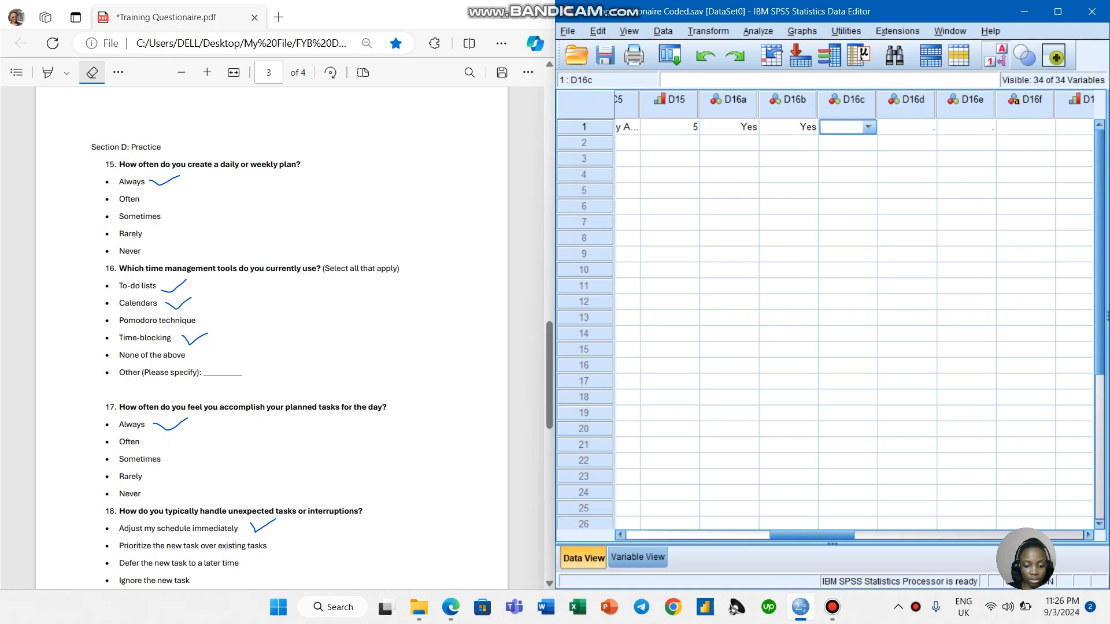
{"action": "type", "text": "2"}
{"action": "key", "text": "Tab"}
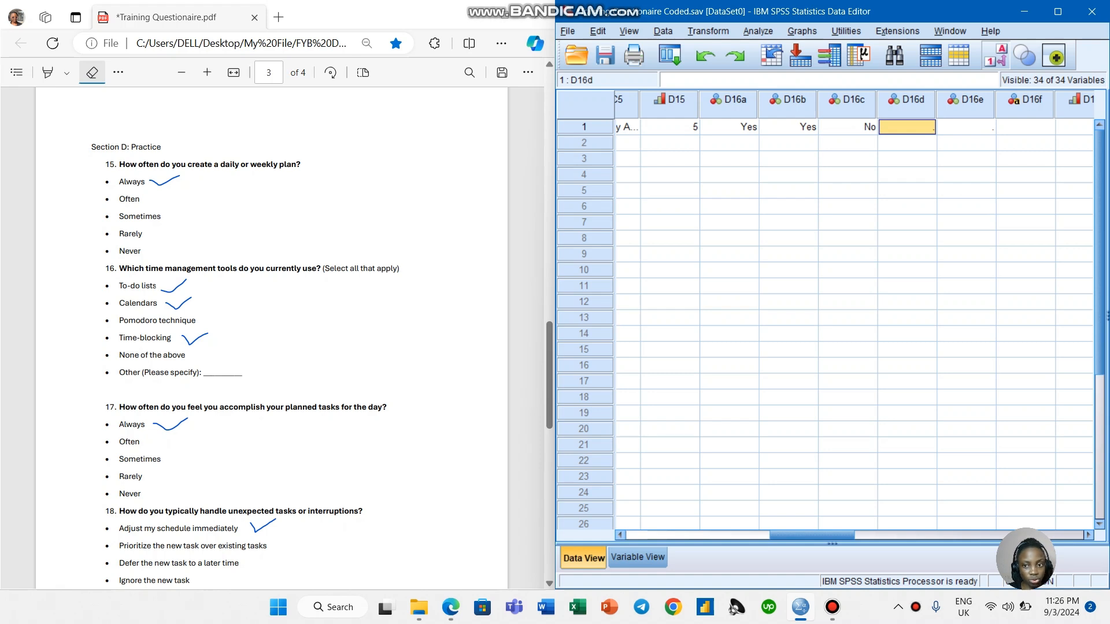
{"action": "key", "text": "alt+Tab"}
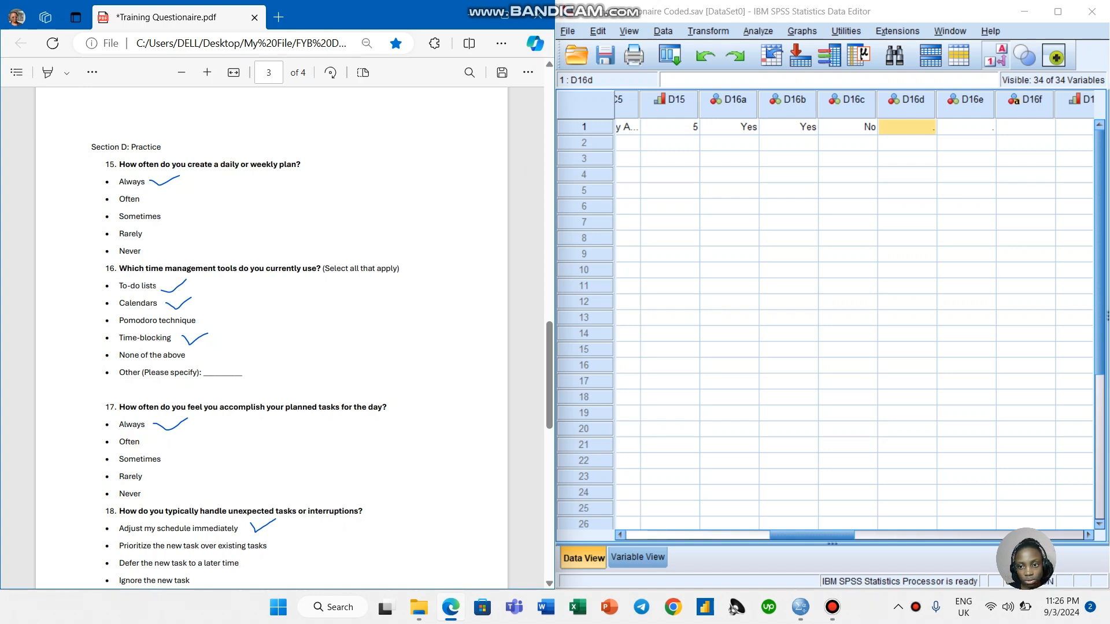
{"action": "key", "text": "alt+Tab"}
{"action": "type", "text": "1"}
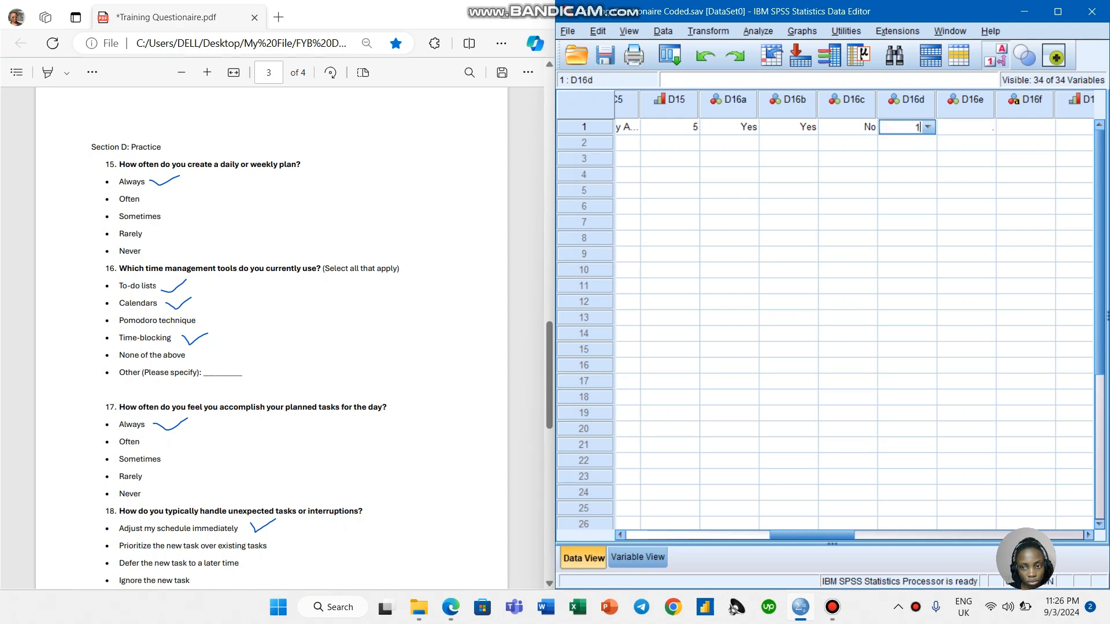
{"action": "key", "text": "Tab"}
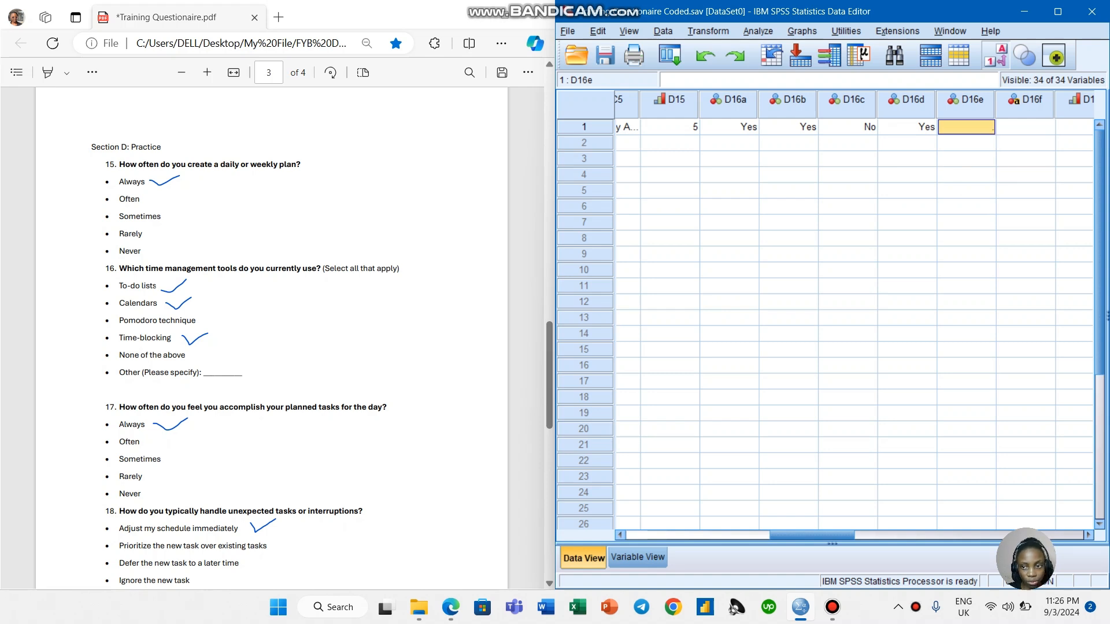
{"action": "left_click", "coordinate": [965, 127]}
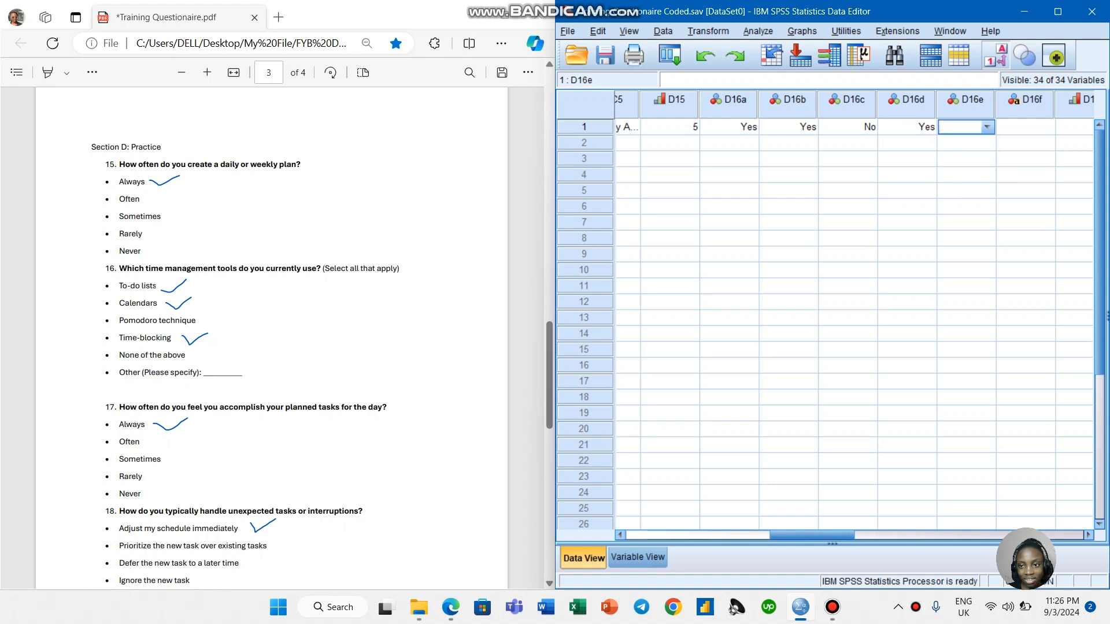
{"action": "type", "text": "0"}
{"action": "key", "text": "Tab"}
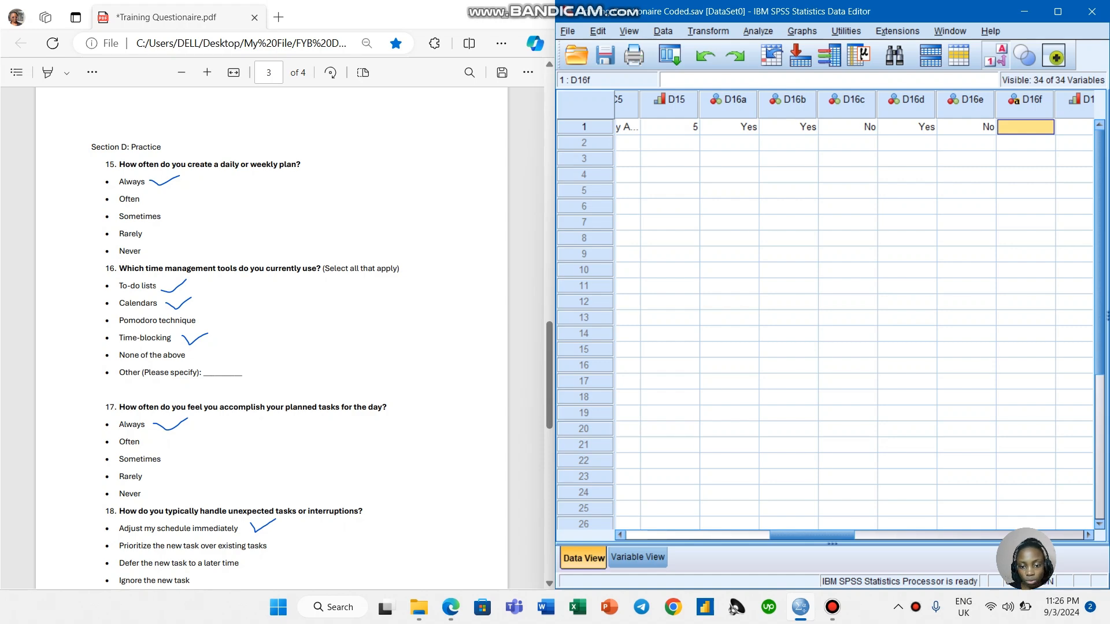
Check the type and width of variable D16f, Other (Please specify), in the variable definitions
{"action": "left_click", "coordinate": [637, 557]}
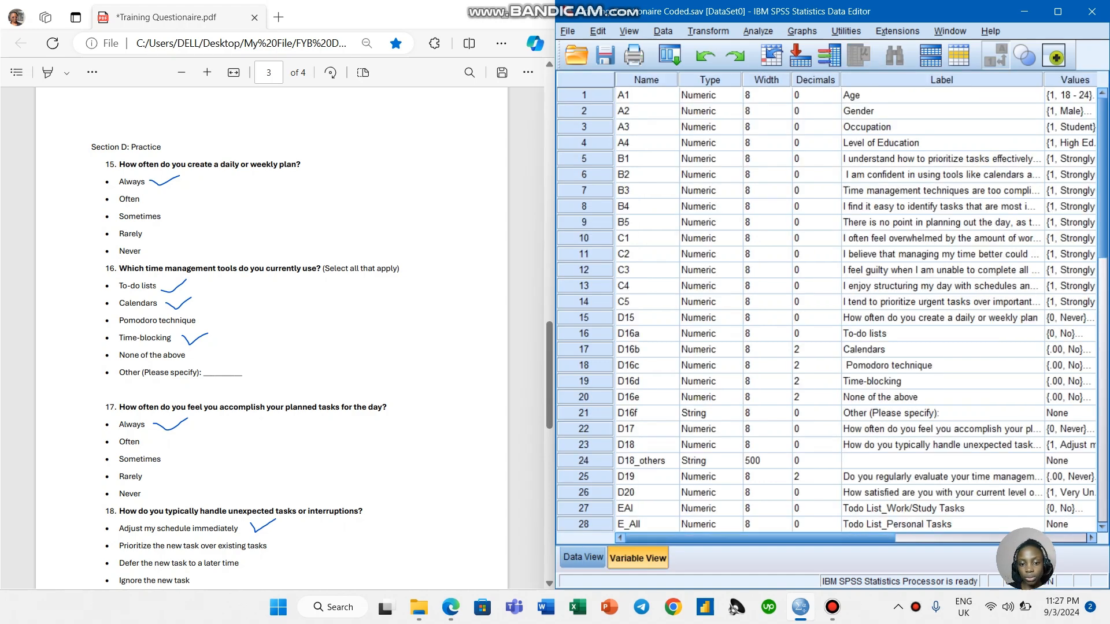
{"action": "scroll", "coordinate": [833, 310], "scroll_direction": "down", "scroll_amount": 1}
{"action": "left_click", "coordinate": [646, 365]}
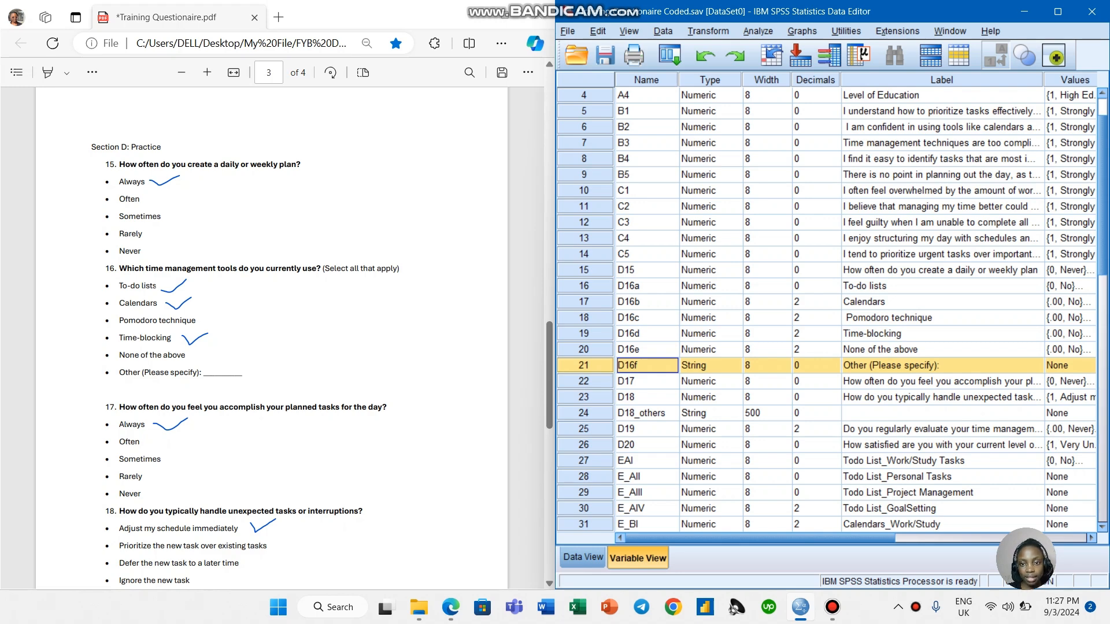
{"action": "left_click", "coordinate": [703, 365]}
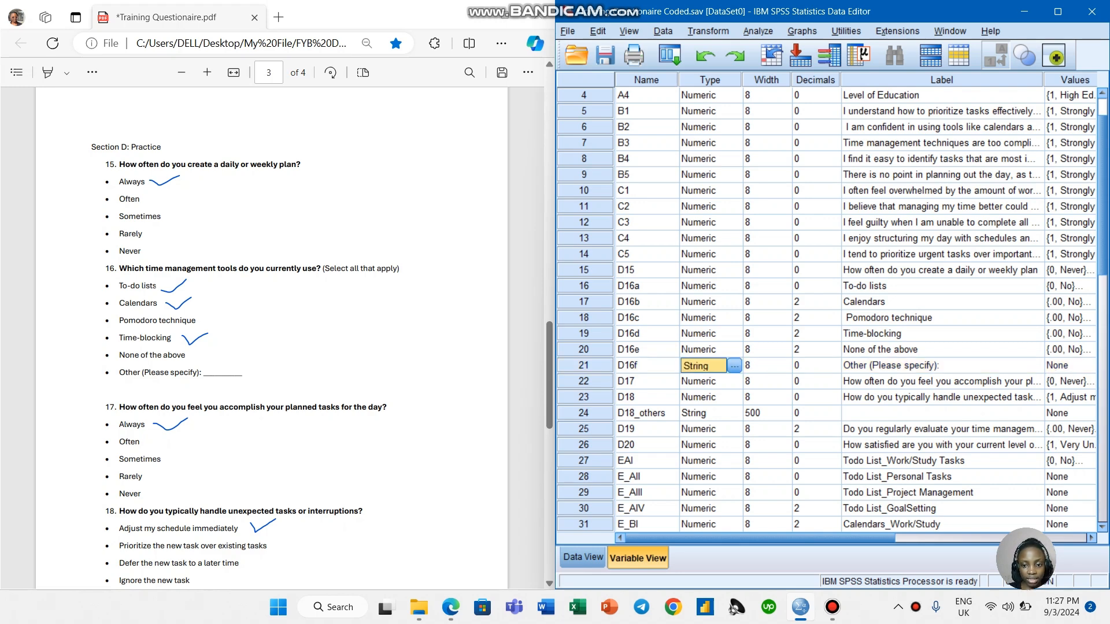
{"action": "left_click", "coordinate": [734, 365]}
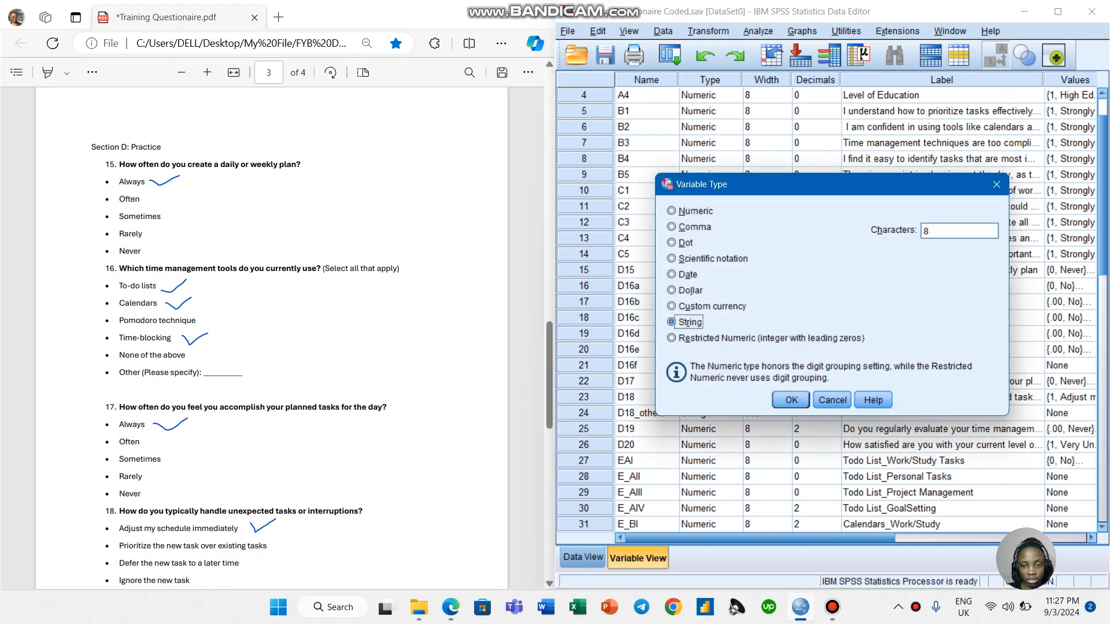
{"action": "left_click", "coordinate": [790, 399]}
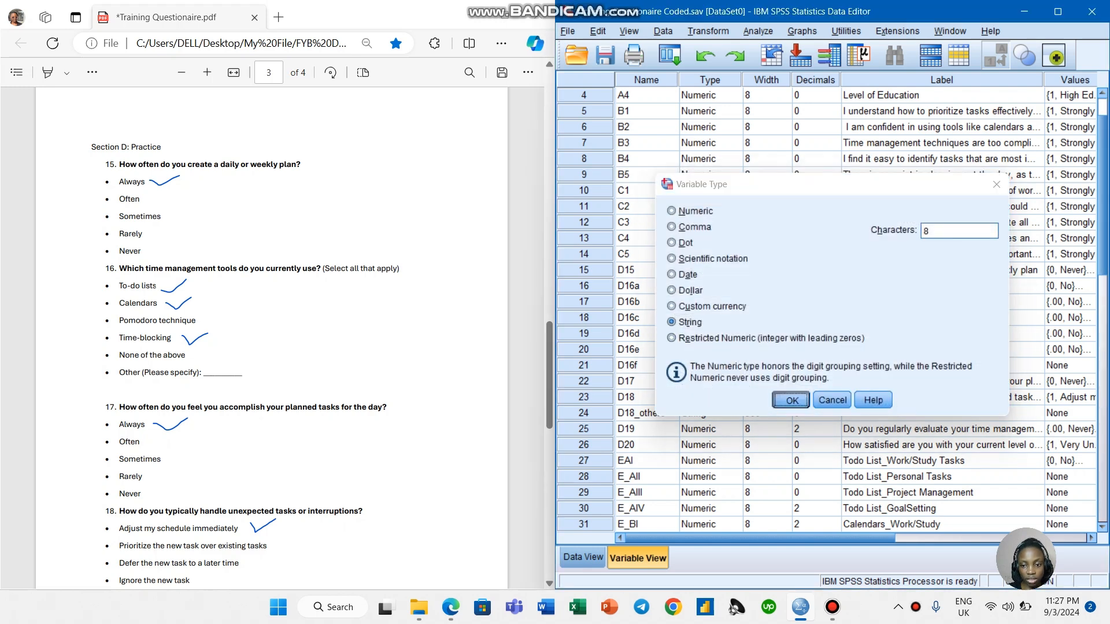
{"action": "left_click", "coordinate": [762, 365]}
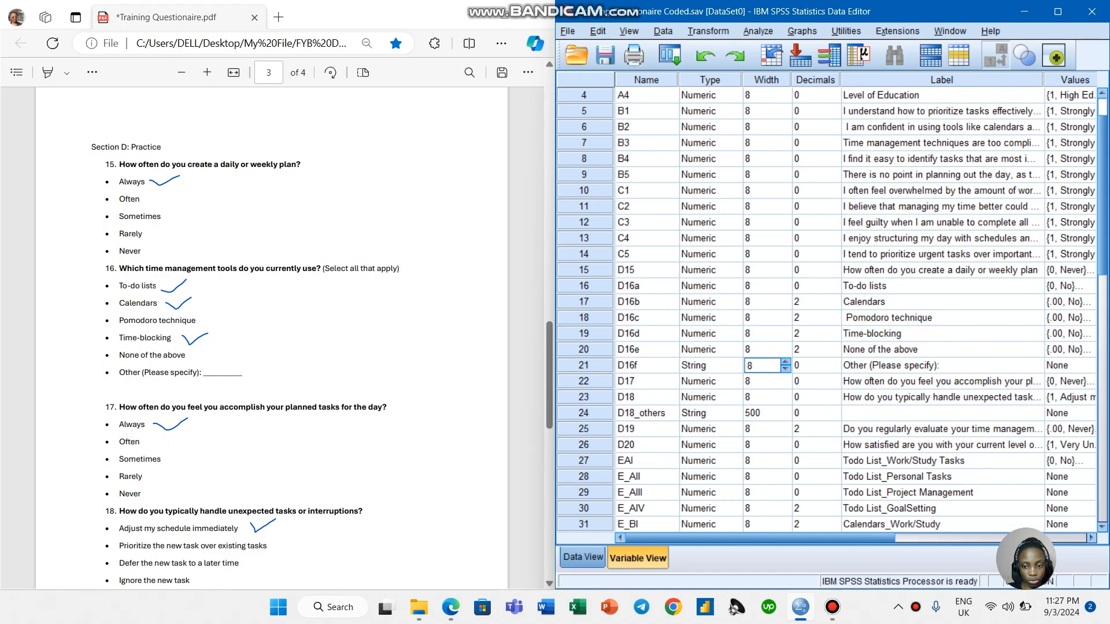
Enter the text Pomodoro for D16f in the first case of the data
{"action": "left_click", "coordinate": [583, 557]}
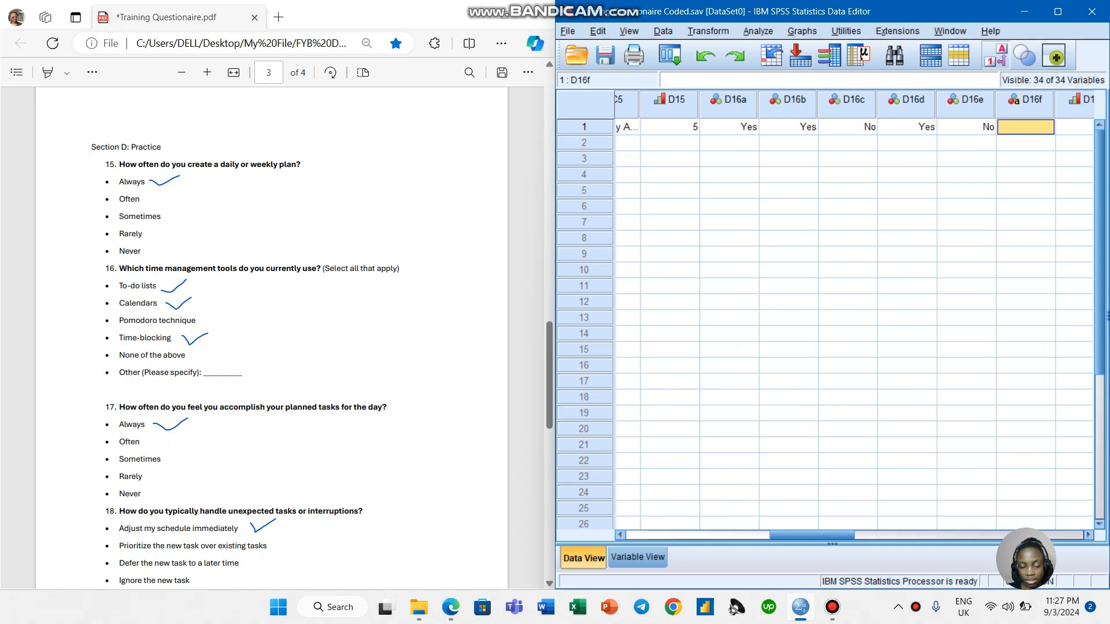
{"action": "type", "text": "Po"}
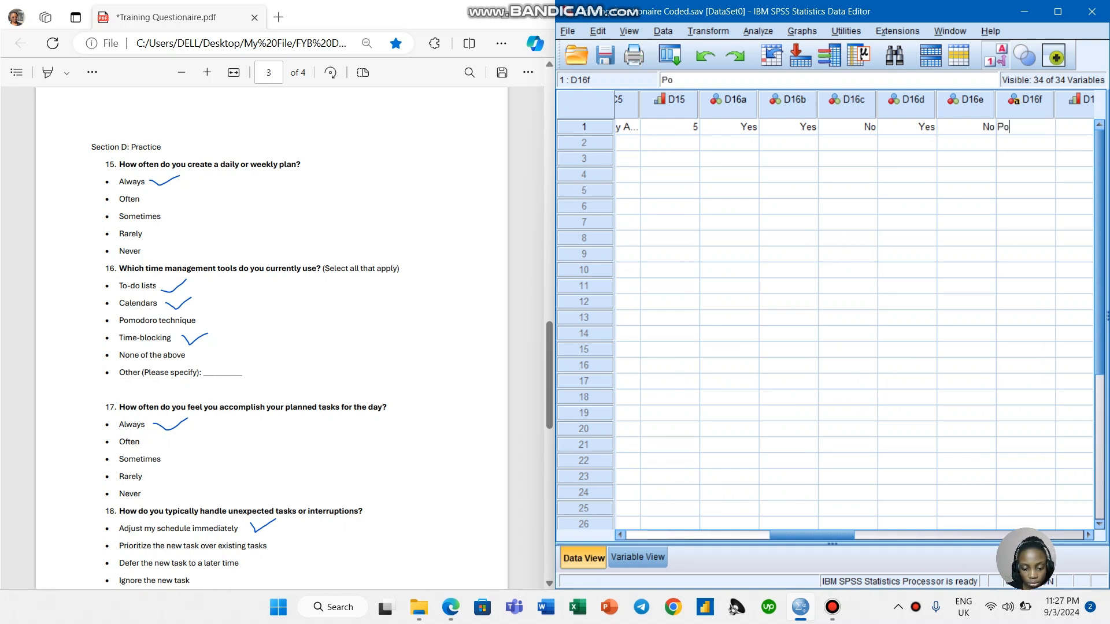
{"action": "type", "text": "modor"}
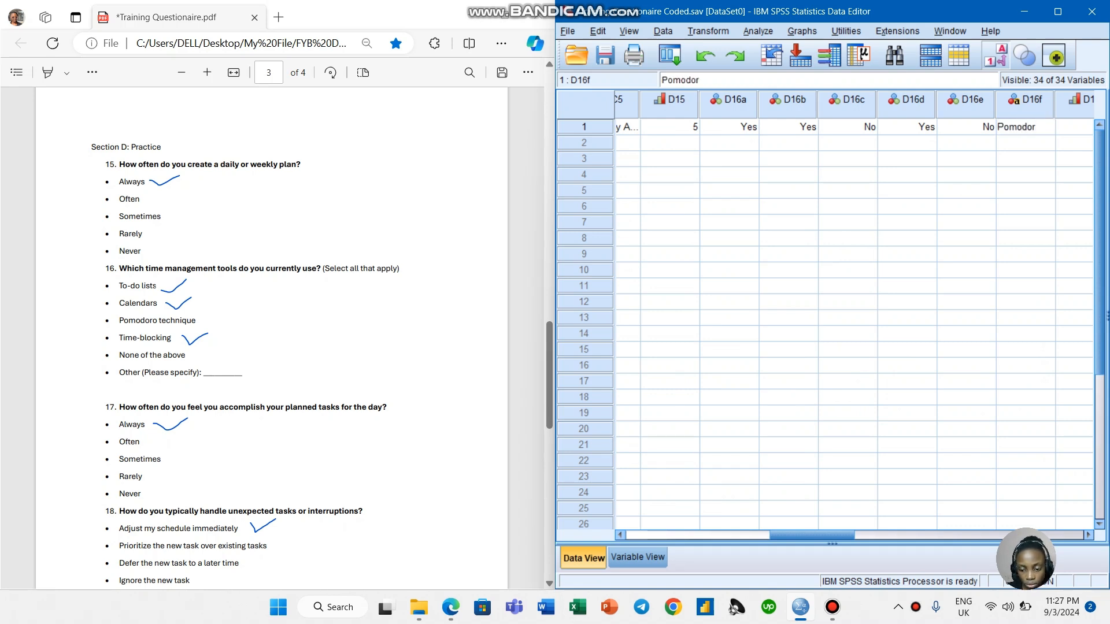
{"action": "type", "text": "o"}
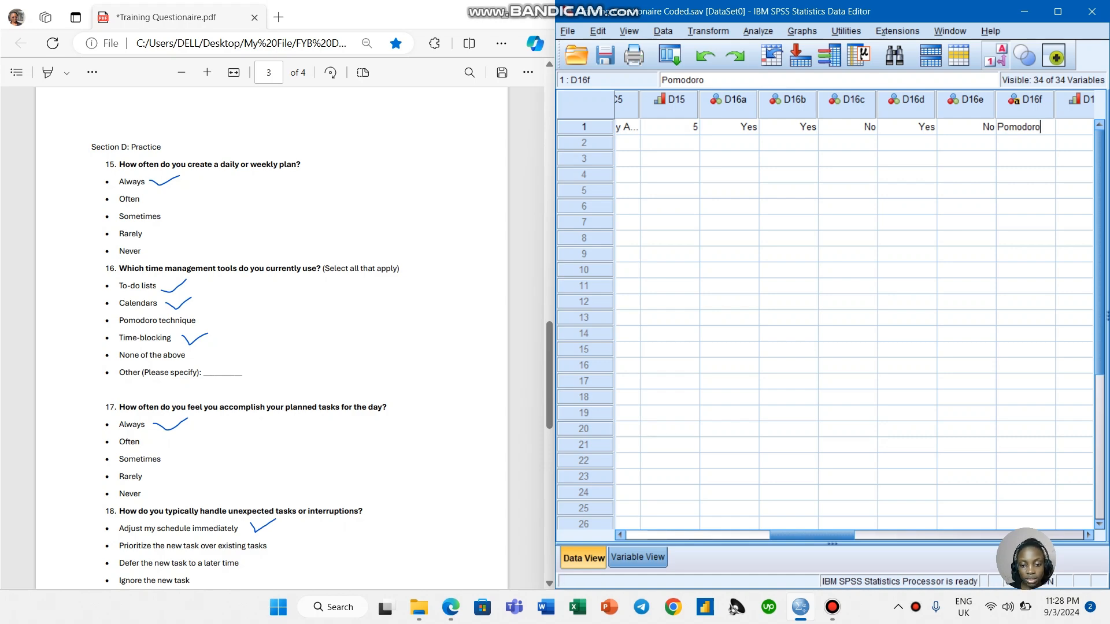
Set the width of the string variable D16f to 20 in the variable definitions
{"action": "left_click", "coordinate": [638, 557]}
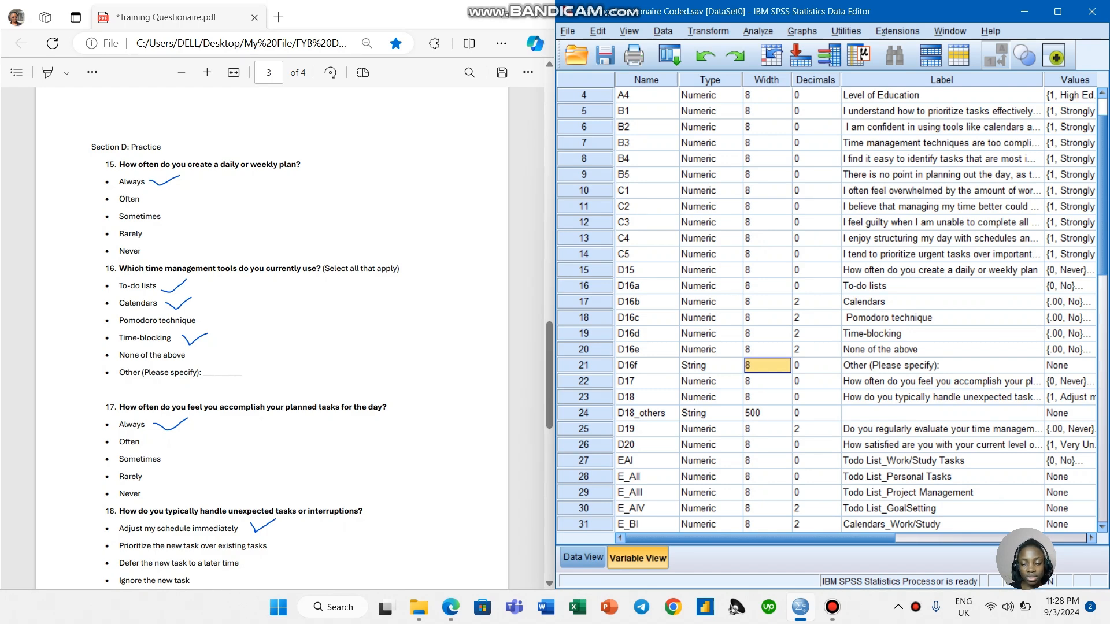
{"action": "left_click", "coordinate": [749, 365]}
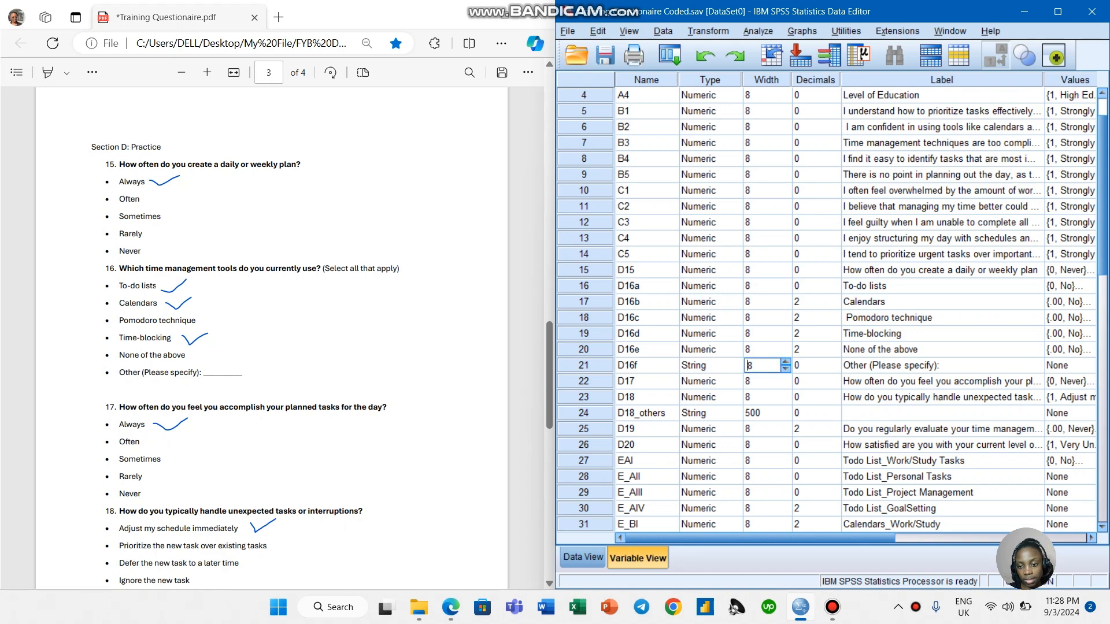
{"action": "double_click", "coordinate": [749, 366]}
{"action": "left_click", "coordinate": [748, 366]}
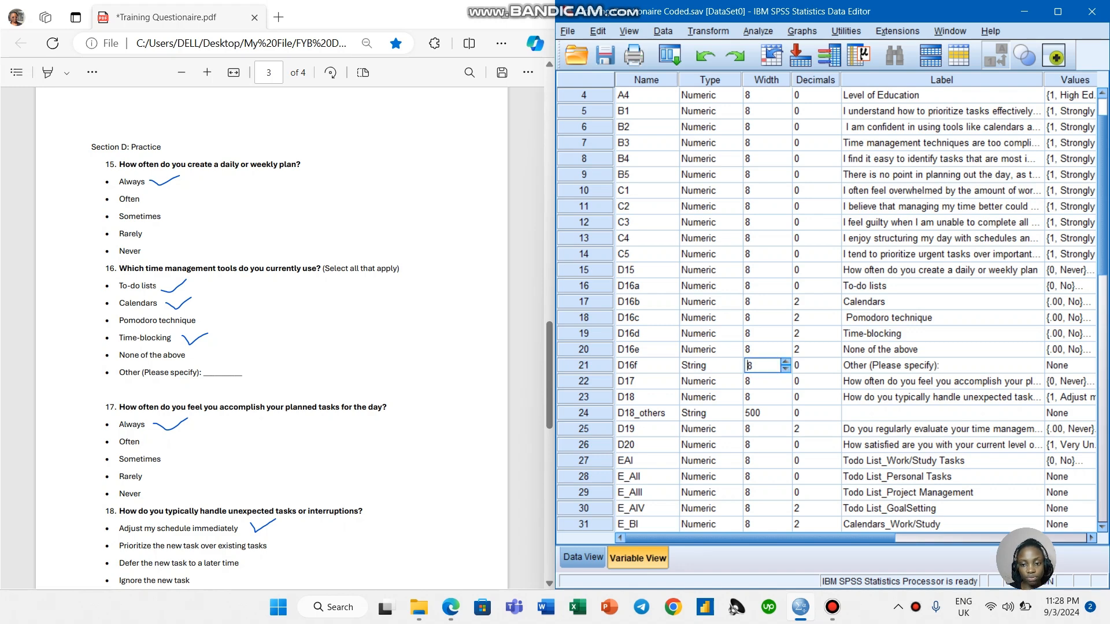
{"action": "left_click", "coordinate": [753, 365]}
{"action": "left_click", "coordinate": [748, 365]}
{"action": "left_click_drag", "start_coordinate": [753, 366], "coordinate": [746, 365]}
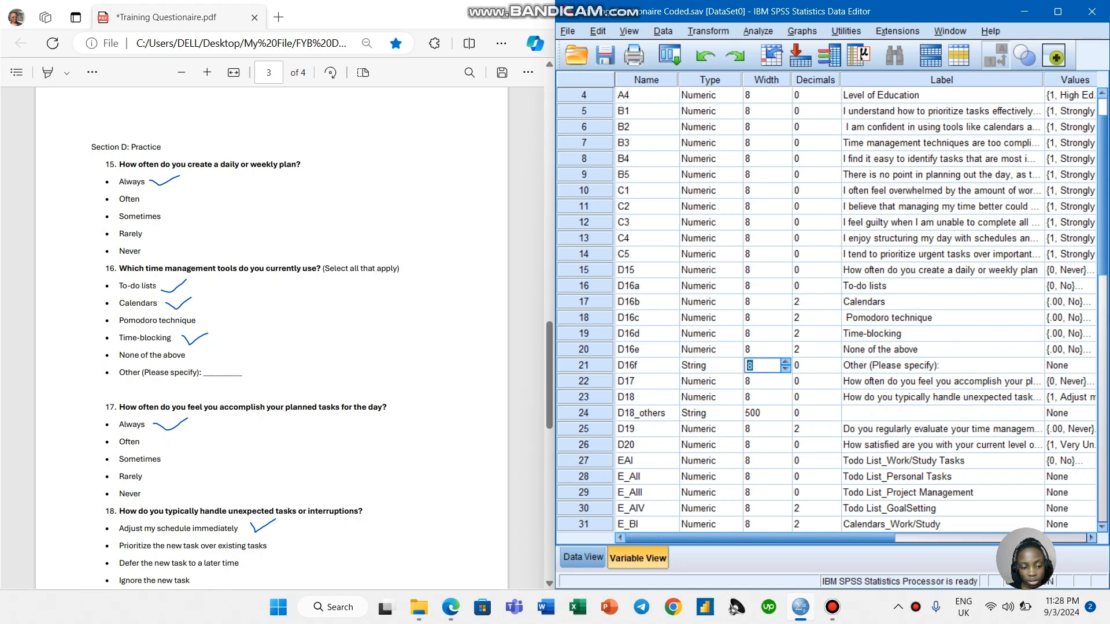
{"action": "type", "text": "20"}
{"action": "key", "text": "Tab"}
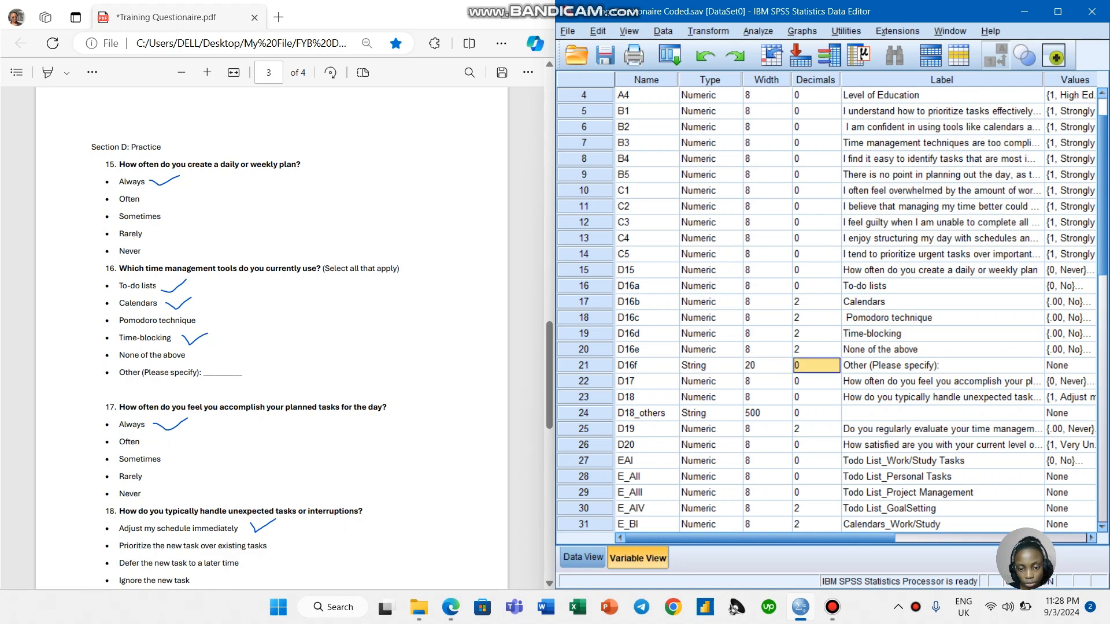
Return to the data and extend the first case's D16f answer to Pomodoro Technique
{"action": "key", "text": "ctrl+t"}
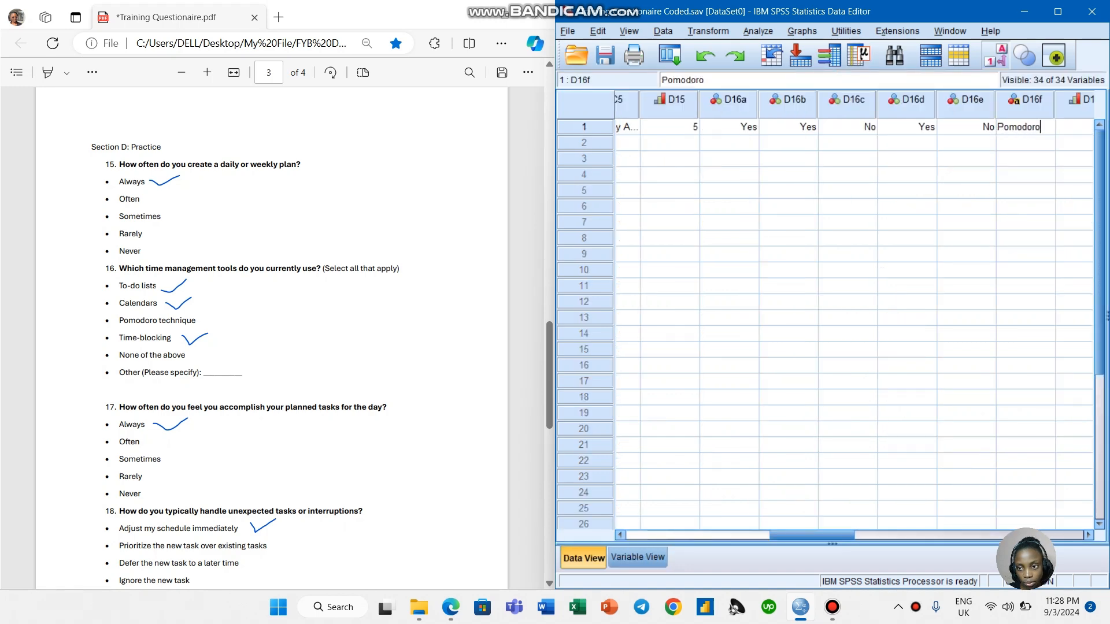
{"action": "type", "text": "T"}
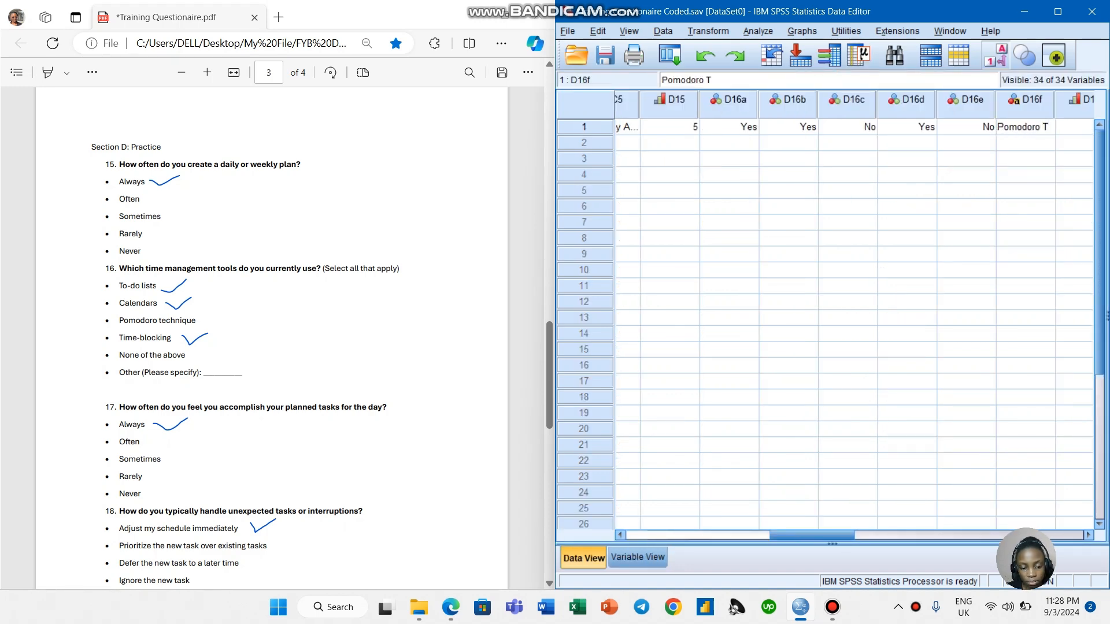
{"action": "type", "text": "echni"}
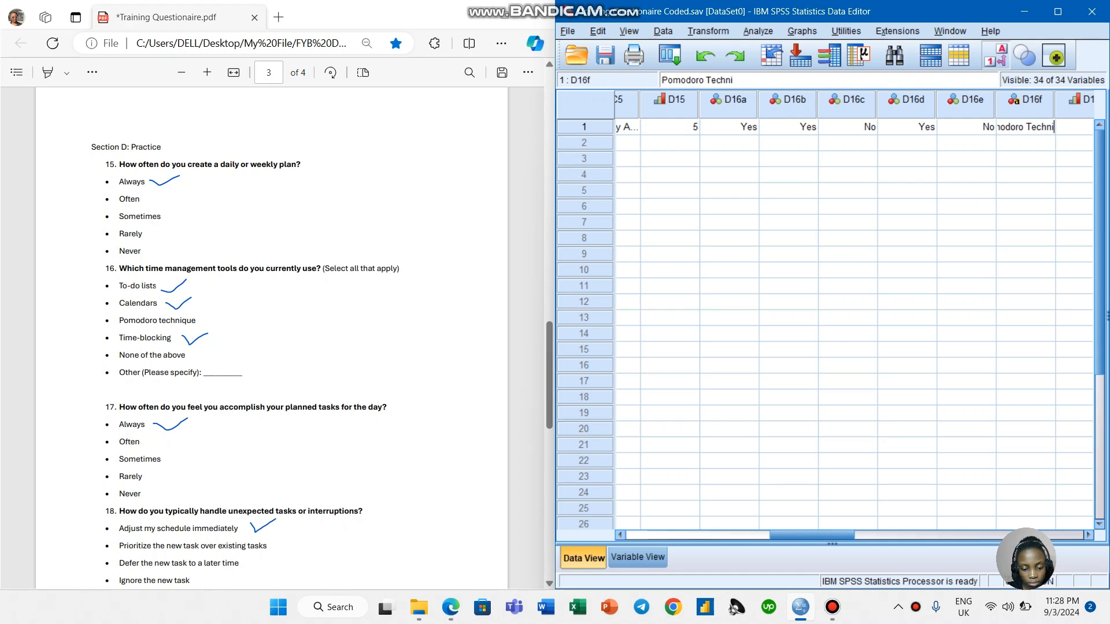
{"action": "type", "text": "que"}
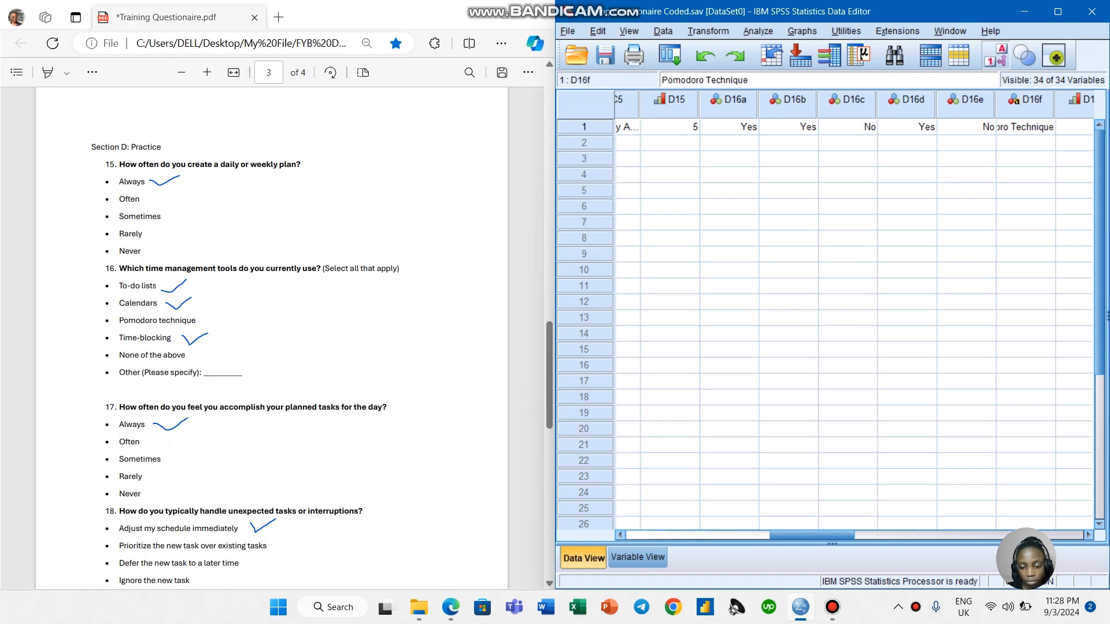
{"action": "key", "text": "Return"}
{"action": "key", "text": "Right"}
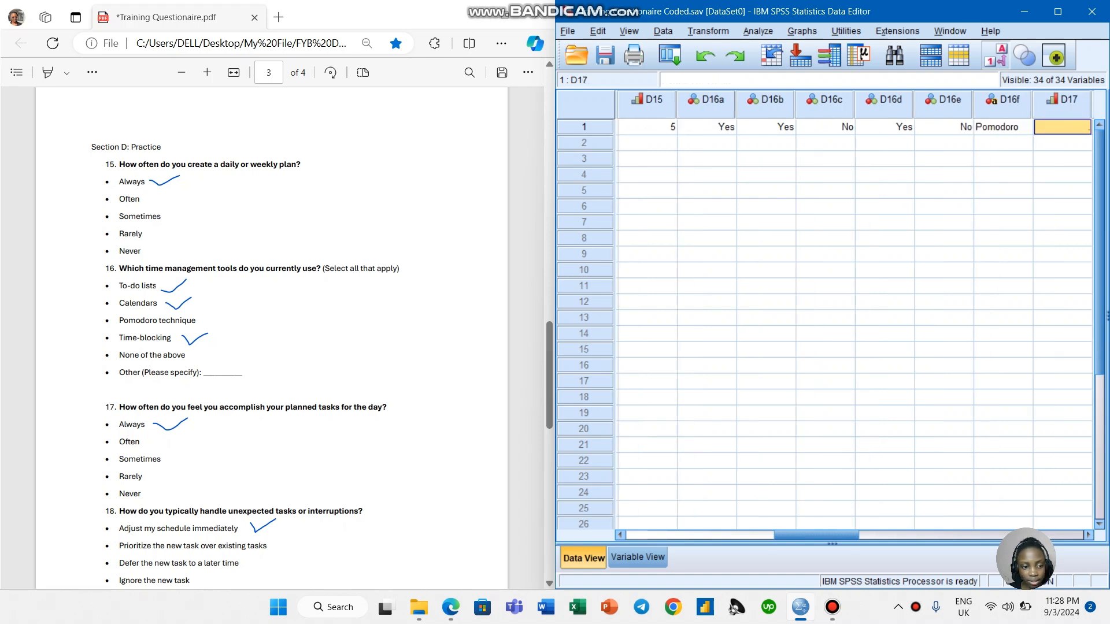
Enter 5 for D17 in the first case, the Always answer on accomplishing planned tasks for the day
{"action": "left_click", "coordinate": [1061, 127]}
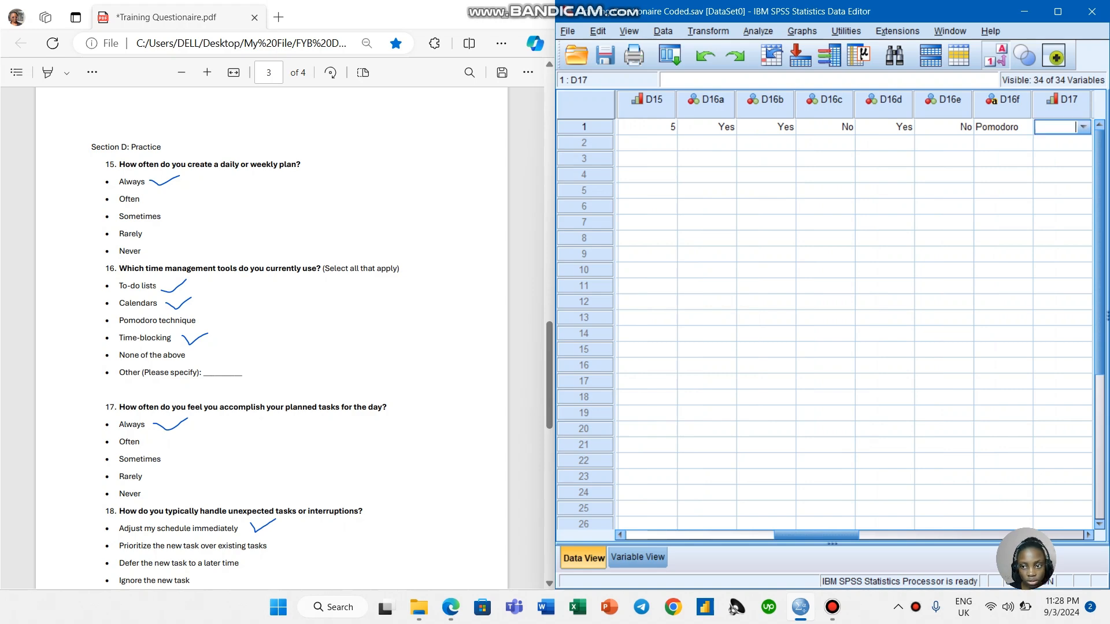
{"action": "type", "text": "5"}
{"action": "key", "text": "Tab"}
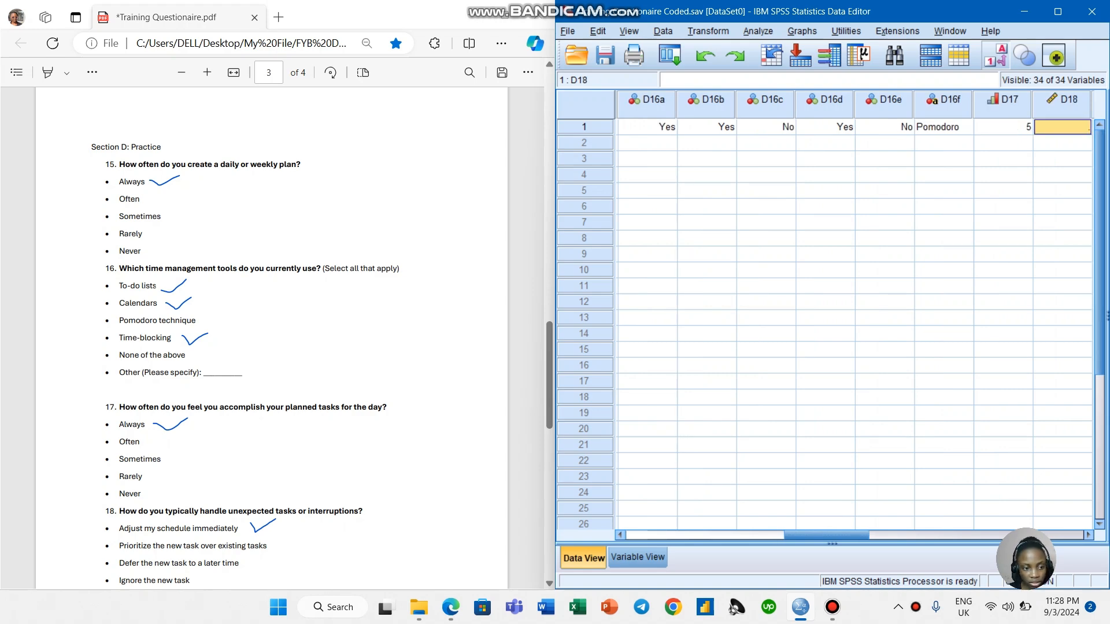
Enter 1 for D18 in the first case, the Adjust my schedule immediately answer, leaving D18_others blank
{"action": "scroll", "coordinate": [271, 336], "scroll_direction": "down", "scroll_amount": 3}
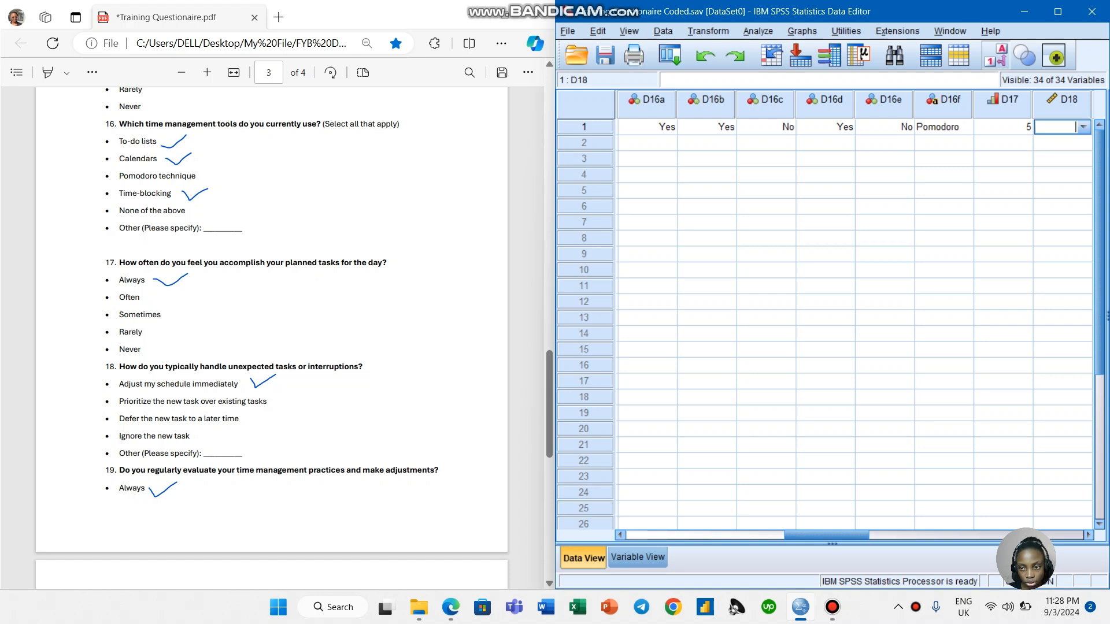
{"action": "key", "text": "Tab"}
{"action": "left_click", "coordinate": [1002, 127]}
{"action": "type", "text": "1"}
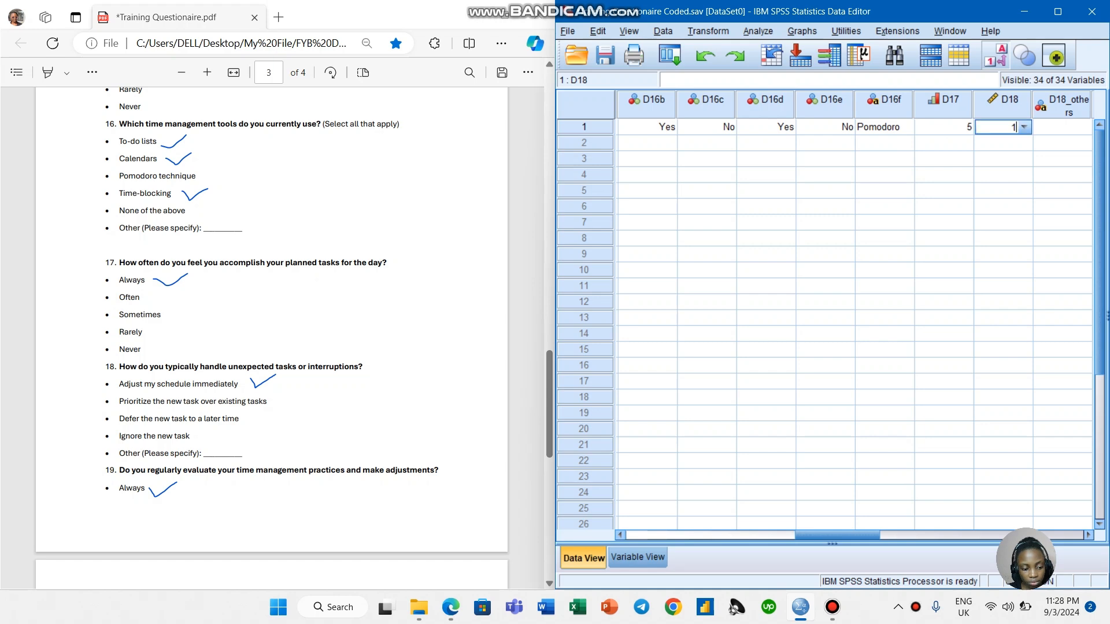
{"action": "key", "text": "Tab"}
{"action": "key", "text": "Tab"}
{"action": "key", "text": "Tab"}
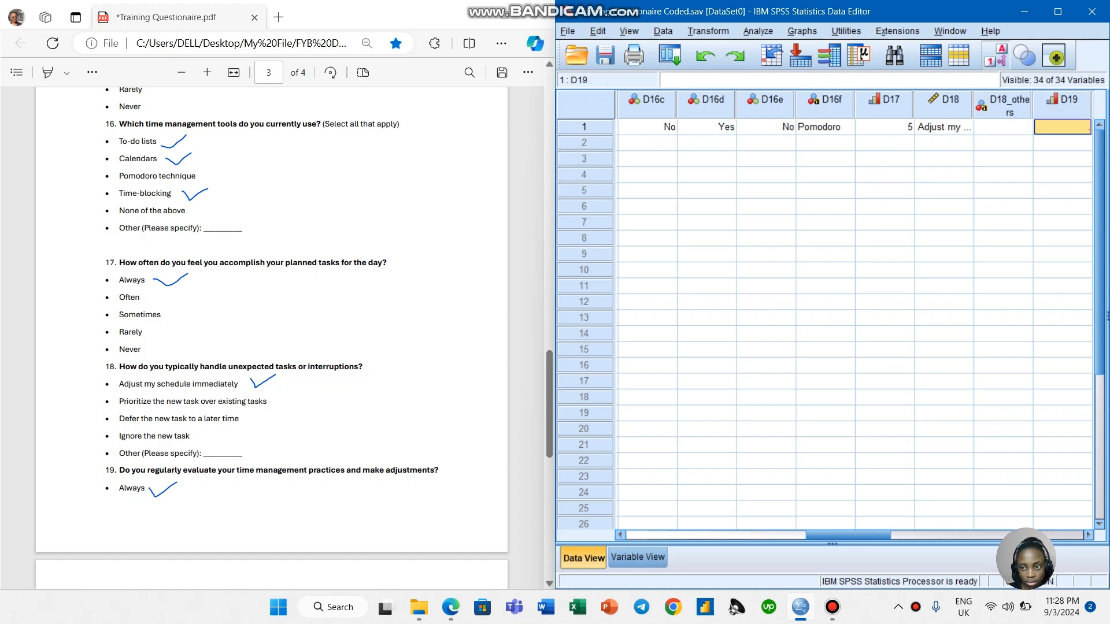
Enter 5 for D19 in the first case, the Always answer on evaluating time management practices
{"action": "scroll", "coordinate": [272, 336], "scroll_direction": "down", "scroll_amount": 3}
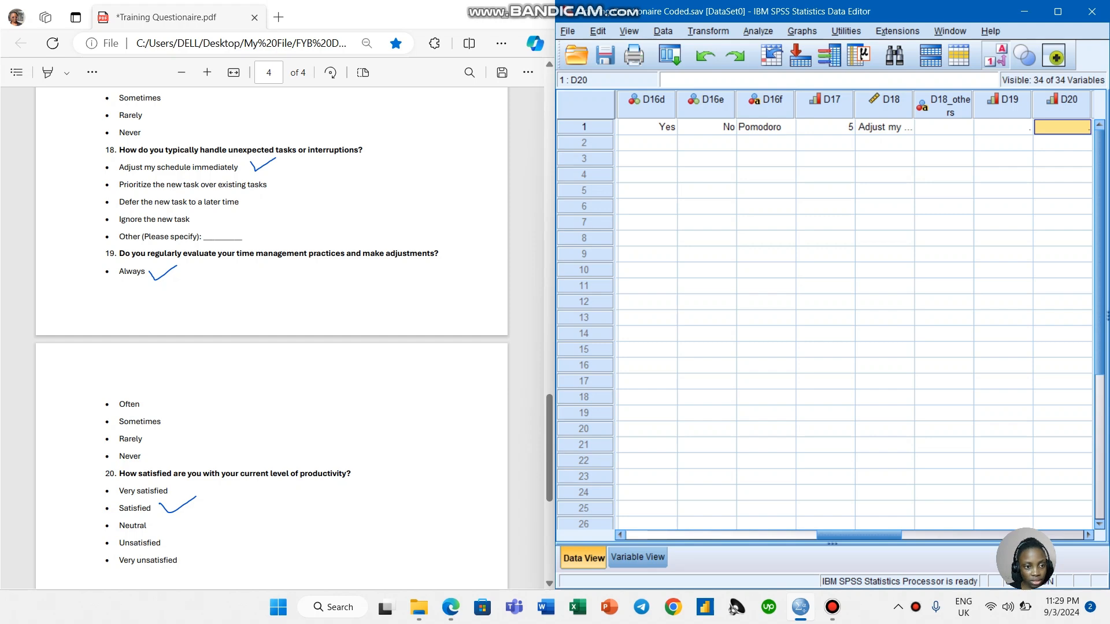
{"action": "scroll", "coordinate": [271, 339], "scroll_direction": "up", "scroll_amount": 5}
{"action": "scroll", "coordinate": [271, 338], "scroll_direction": "down", "scroll_amount": 5}
{"action": "left_click", "coordinate": [943, 127]}
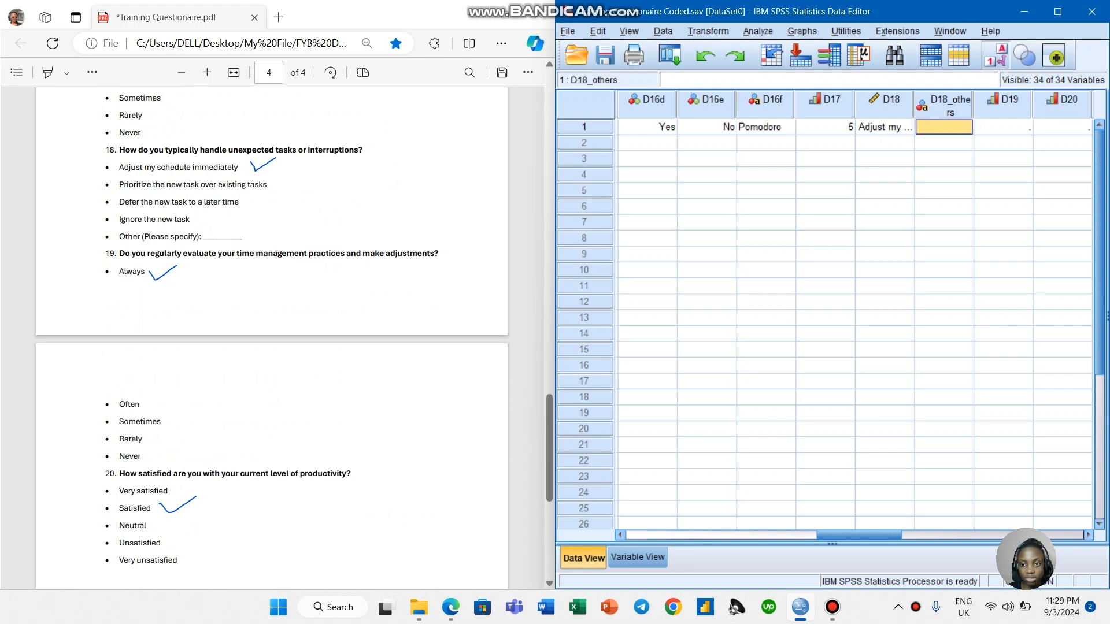
{"action": "left_click", "coordinate": [884, 126]}
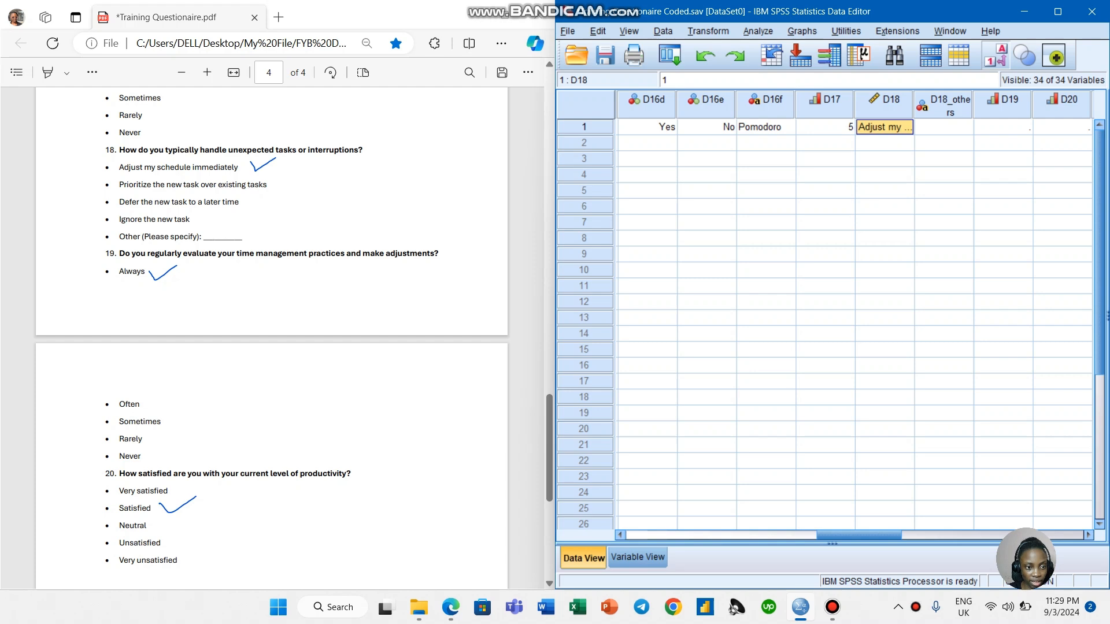
{"action": "left_click", "coordinate": [942, 105]}
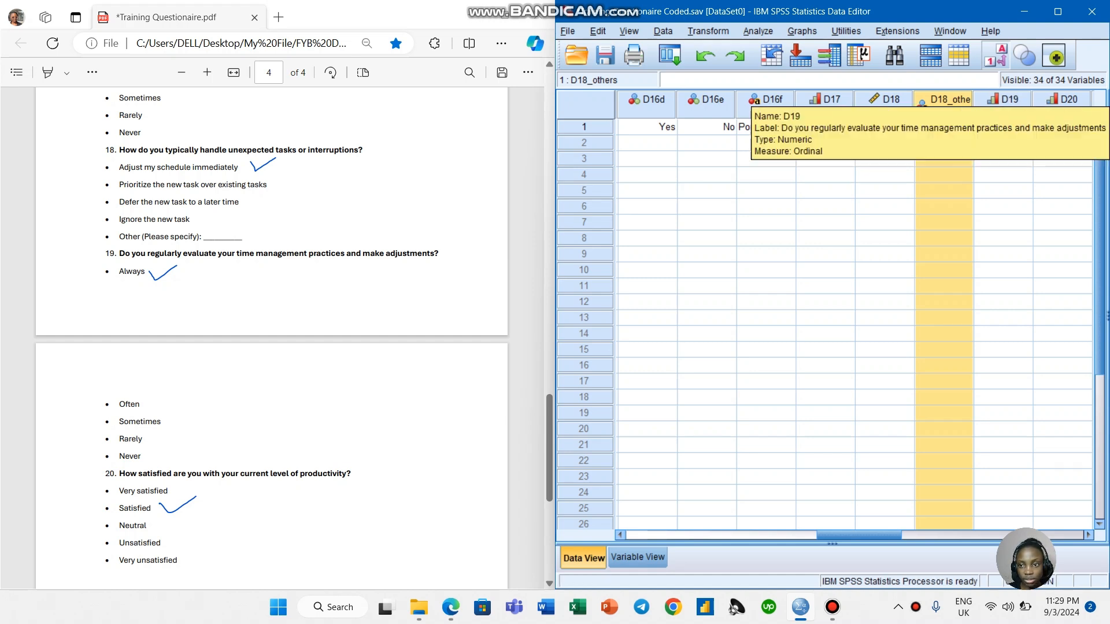
{"action": "left_click", "coordinate": [1002, 105]}
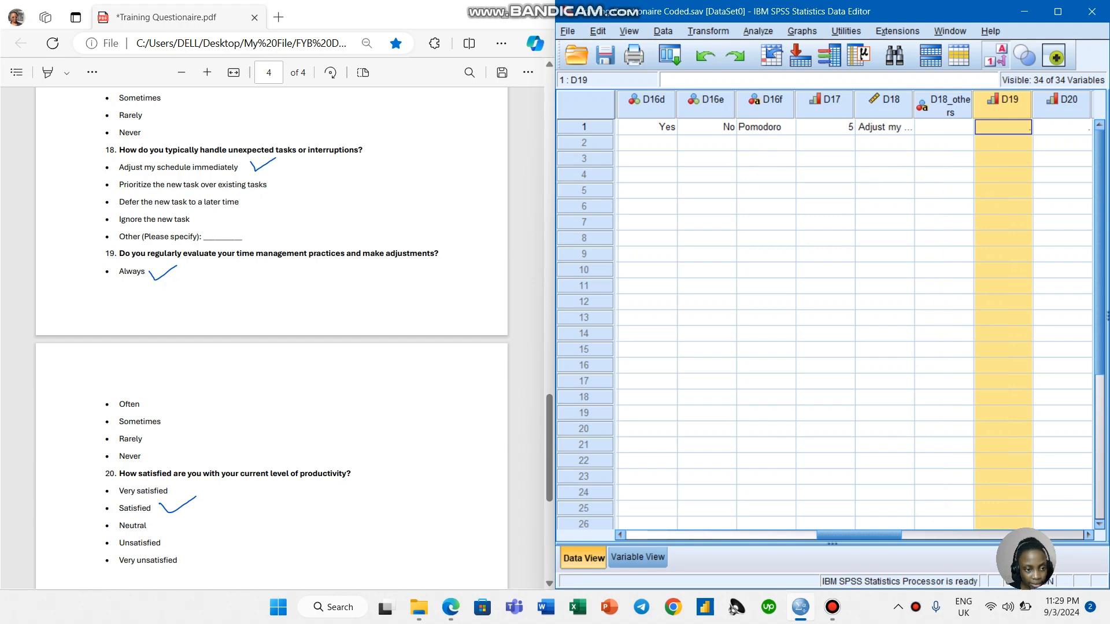
{"action": "type", "text": "5"}
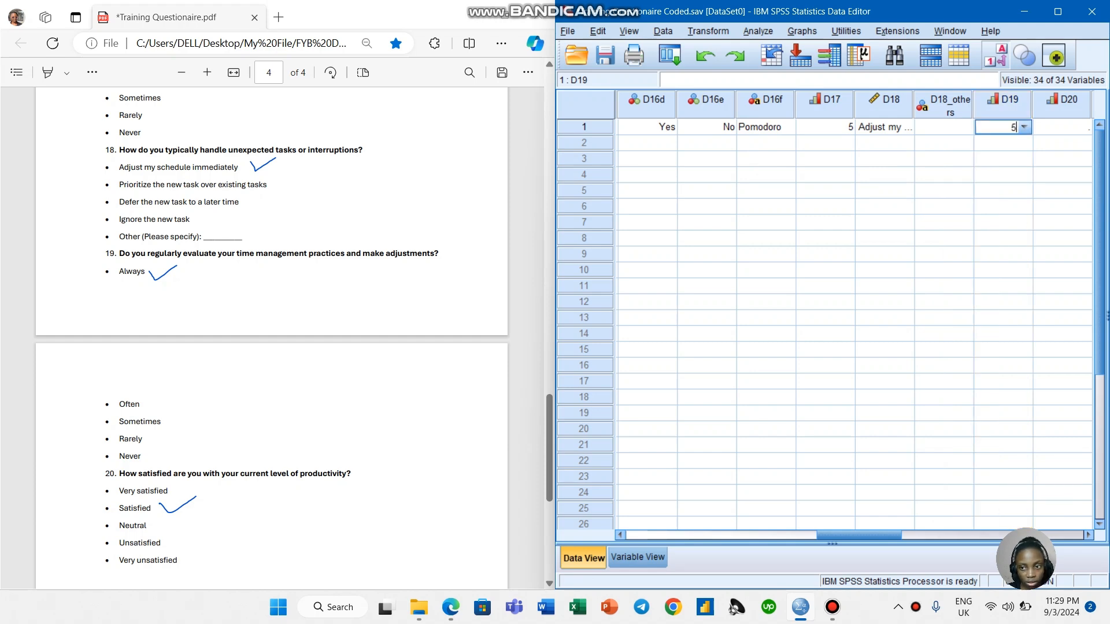
{"action": "key", "text": "Tab"}
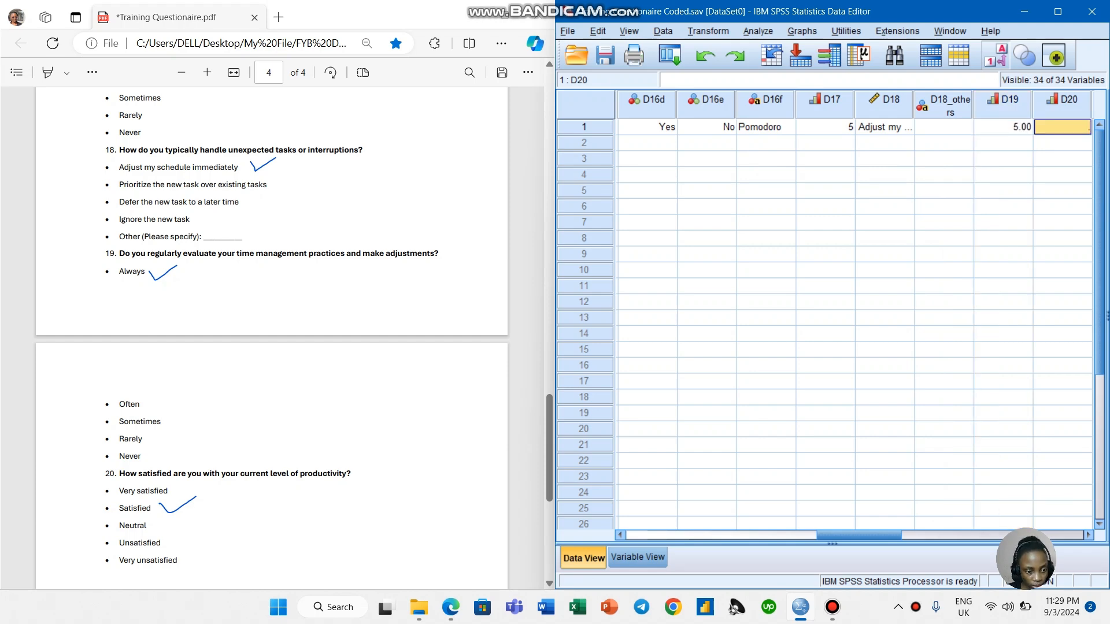
Enter 4 for D20 in the first case, the Satisfied answer on the current level of productivity
{"action": "scroll", "coordinate": [272, 338], "scroll_direction": "down", "scroll_amount": 3}
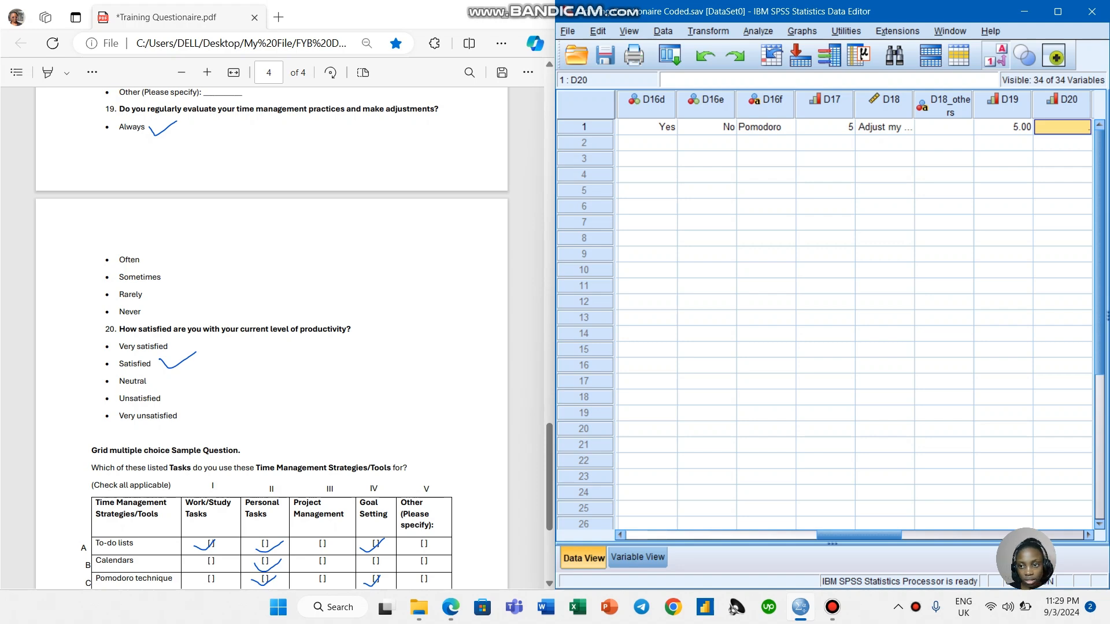
{"action": "left_click", "coordinate": [1061, 127]}
{"action": "type", "text": "4"}
{"action": "key", "text": "Tab"}
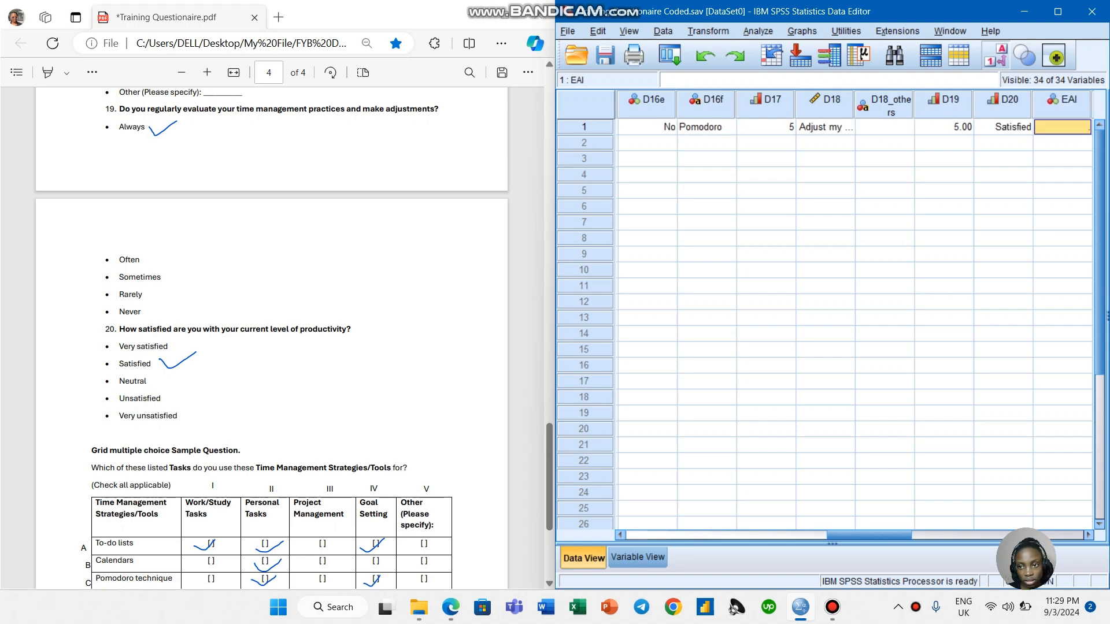
Apply EAI's value labels, 0 = No and 1 = Yes, to variables E_AII through E_BIV, and return to the data
{"action": "scroll", "coordinate": [272, 338], "scroll_direction": "down", "scroll_amount": 4}
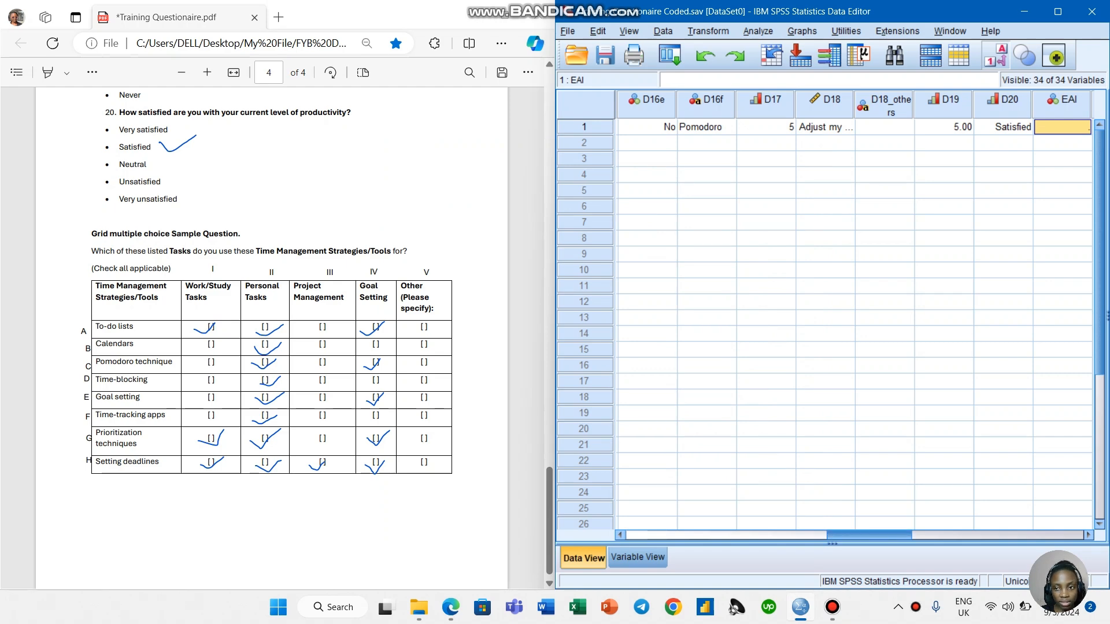
{"action": "left_click", "coordinate": [638, 557]}
{"action": "scroll", "coordinate": [842, 309], "scroll_direction": "down", "scroll_amount": 3}
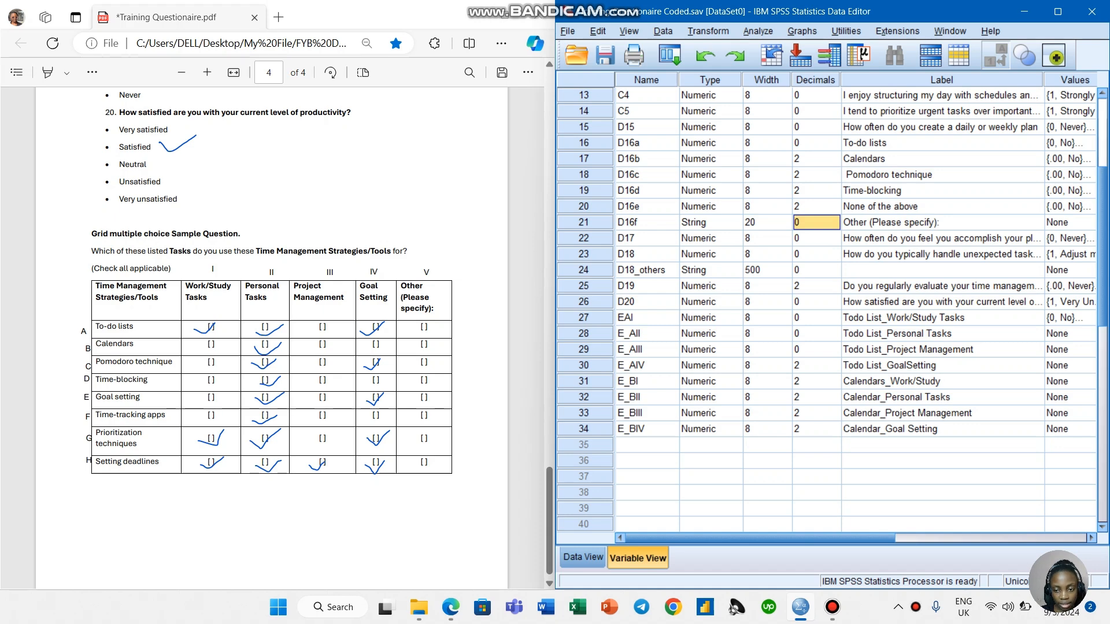
{"action": "left_click", "coordinate": [582, 558]}
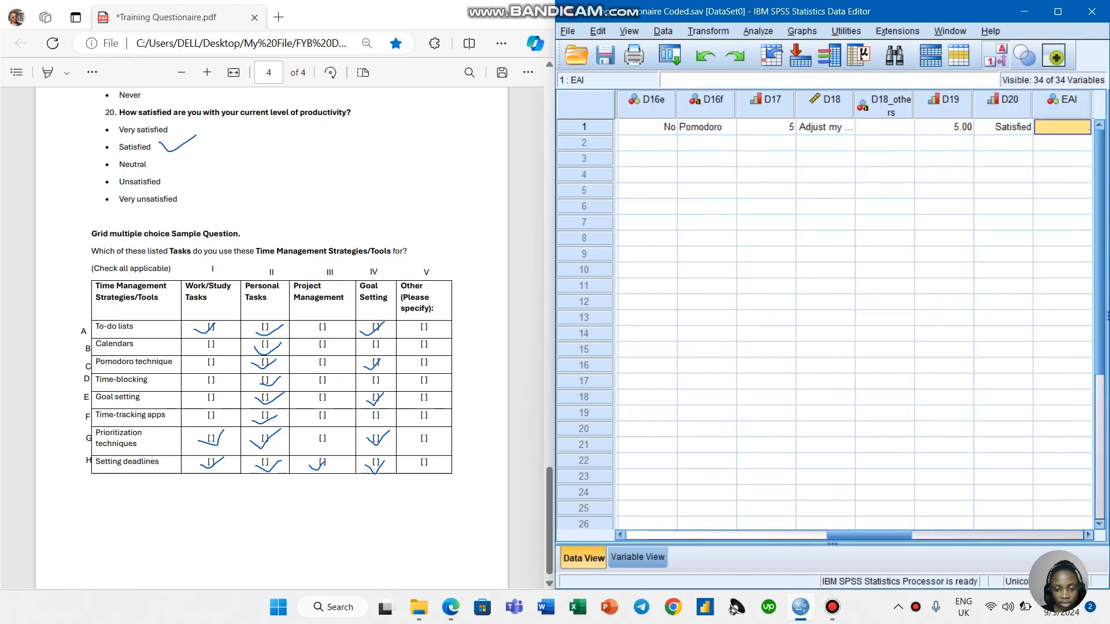
{"action": "left_click", "coordinate": [1062, 126]}
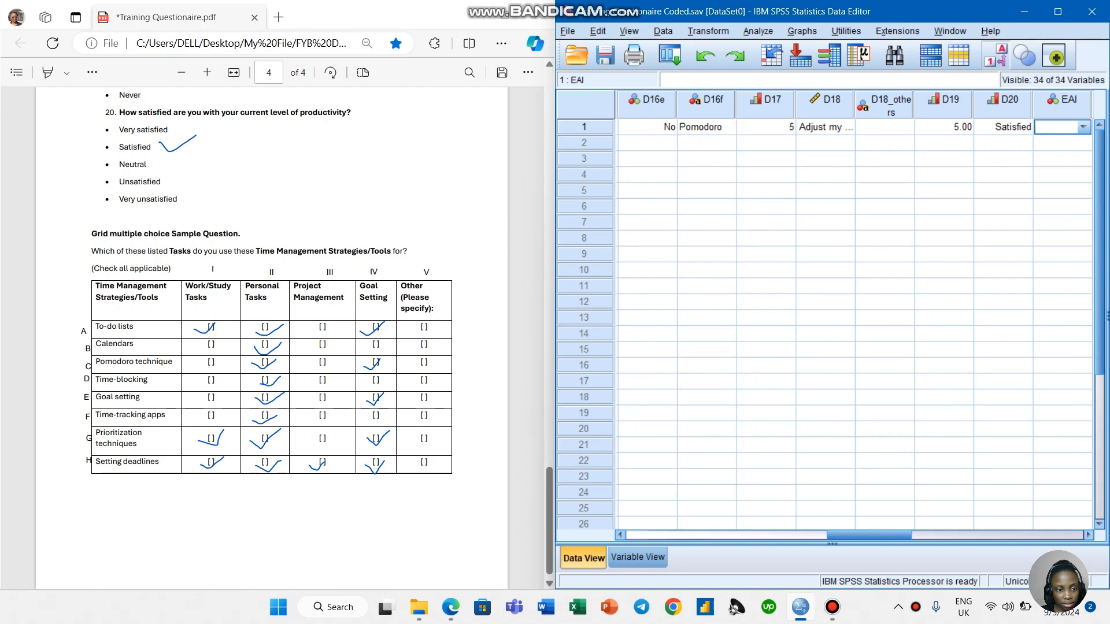
{"action": "left_click", "coordinate": [637, 557]}
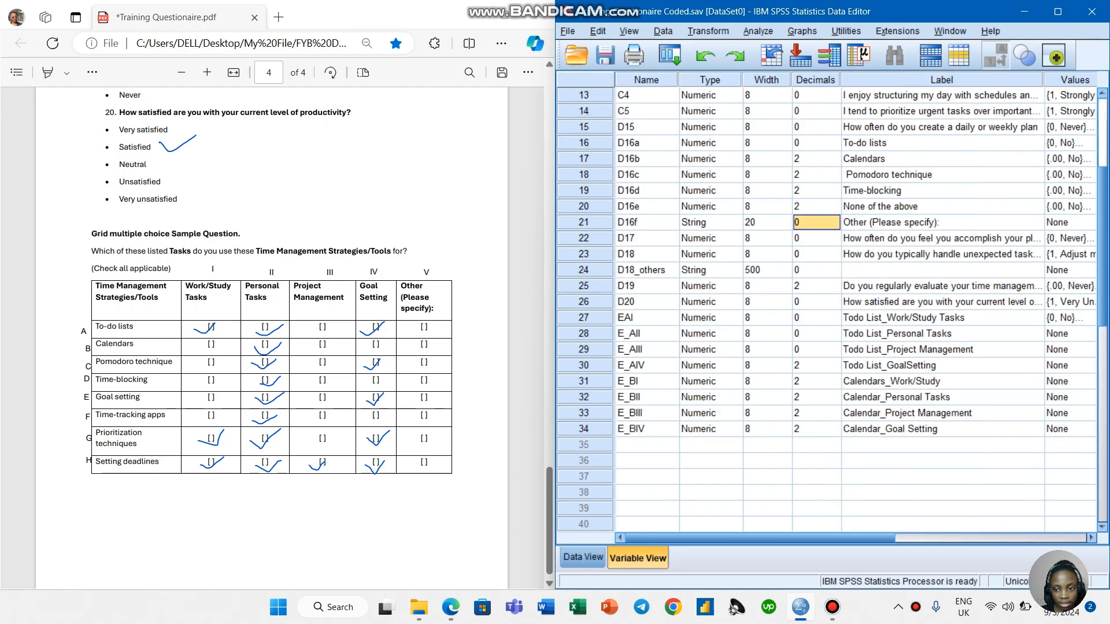
{"action": "left_click_drag", "start_coordinate": [760, 538], "coordinate": [800, 538]}
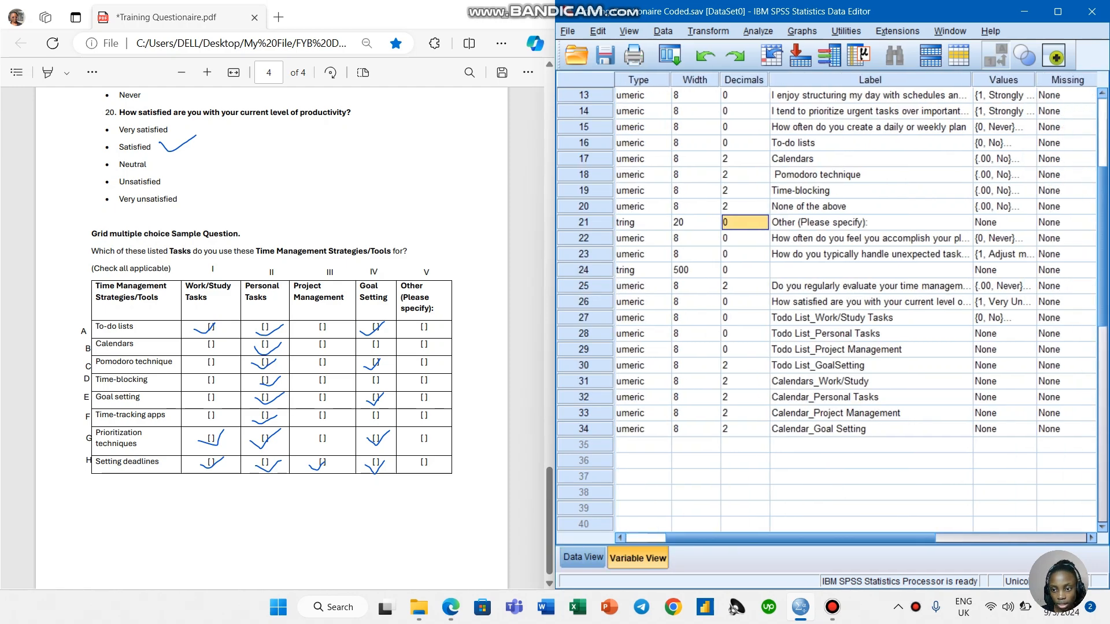
{"action": "left_click", "coordinate": [1027, 317]}
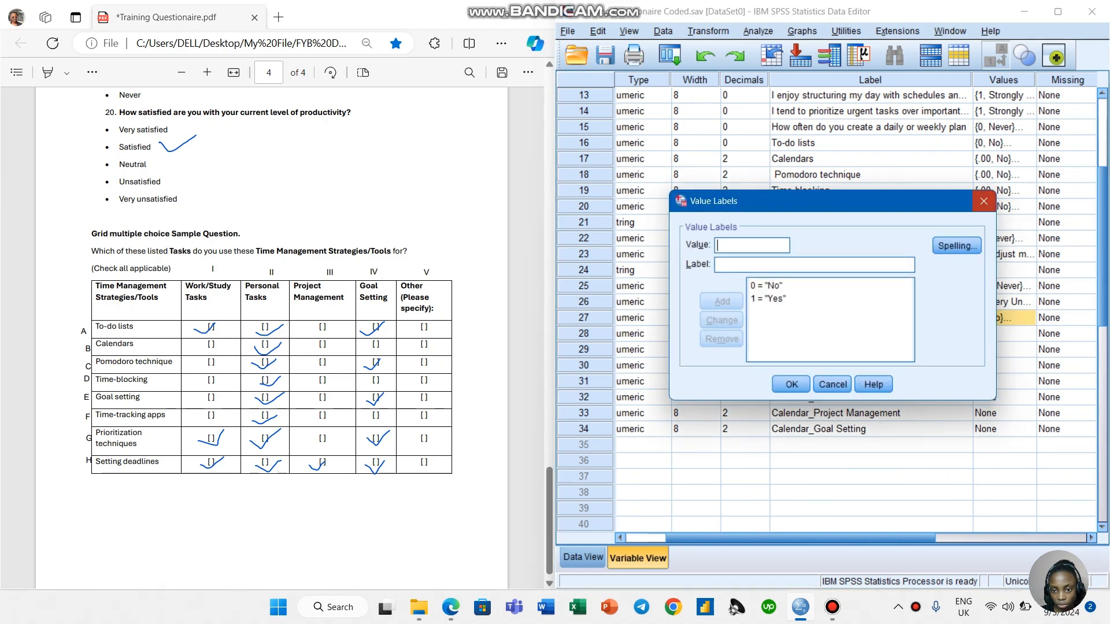
{"action": "left_click", "coordinate": [983, 201]}
{"action": "left_click_drag", "start_coordinate": [996, 334], "coordinate": [995, 429]}
{"action": "key", "text": "ctrl+v"}
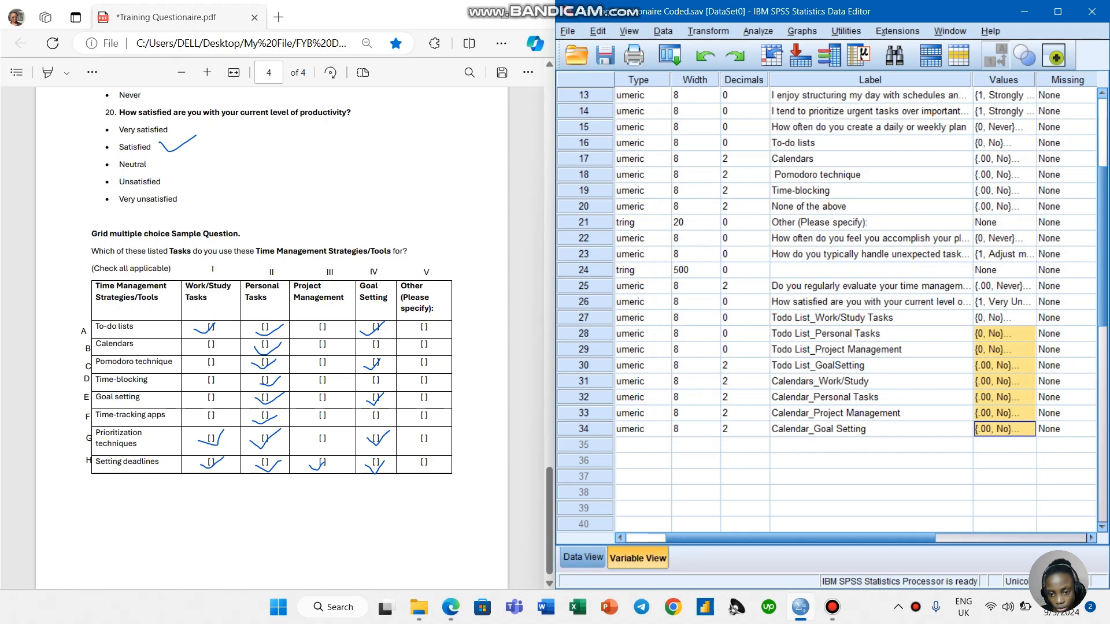
{"action": "key", "text": "ctrl+t"}
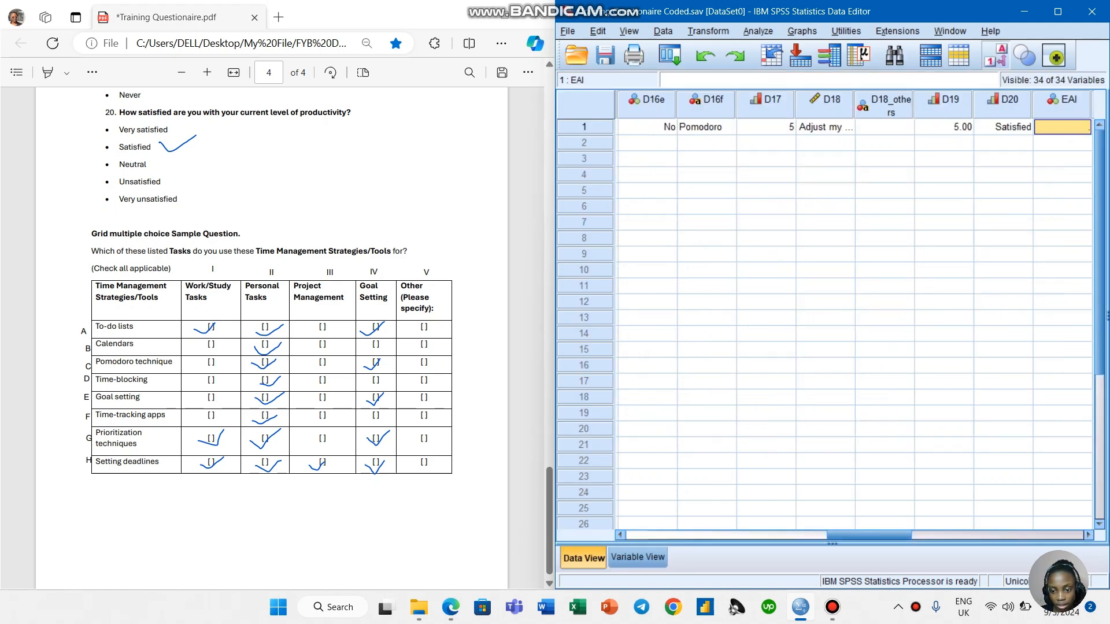
Enter the first case's To-do list grid answers: 1 (Yes) for EAI, E_AII and E_AIII, and 0 (No) for E_AIV
{"action": "scroll", "coordinate": [854, 315], "scroll_direction": "right", "scroll_amount": 3}
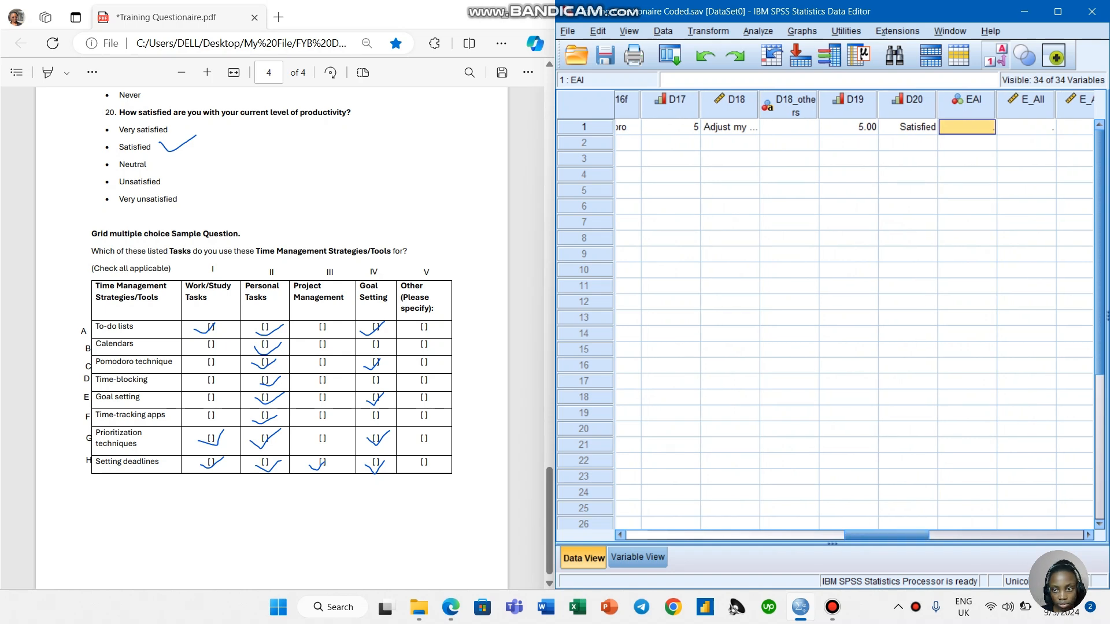
{"action": "left_click", "coordinate": [966, 127]}
{"action": "type", "text": "1"}
{"action": "key", "text": "Tab"}
{"action": "type", "text": "1"}
{"action": "key", "text": "Tab"}
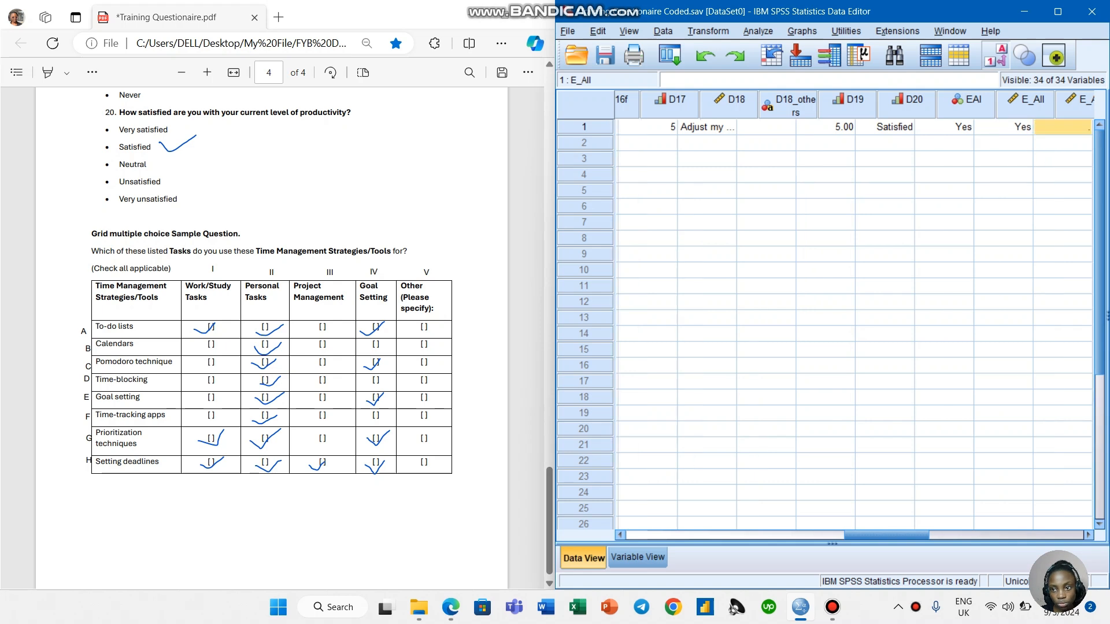
{"action": "type", "text": "1"}
{"action": "key", "text": "Tab"}
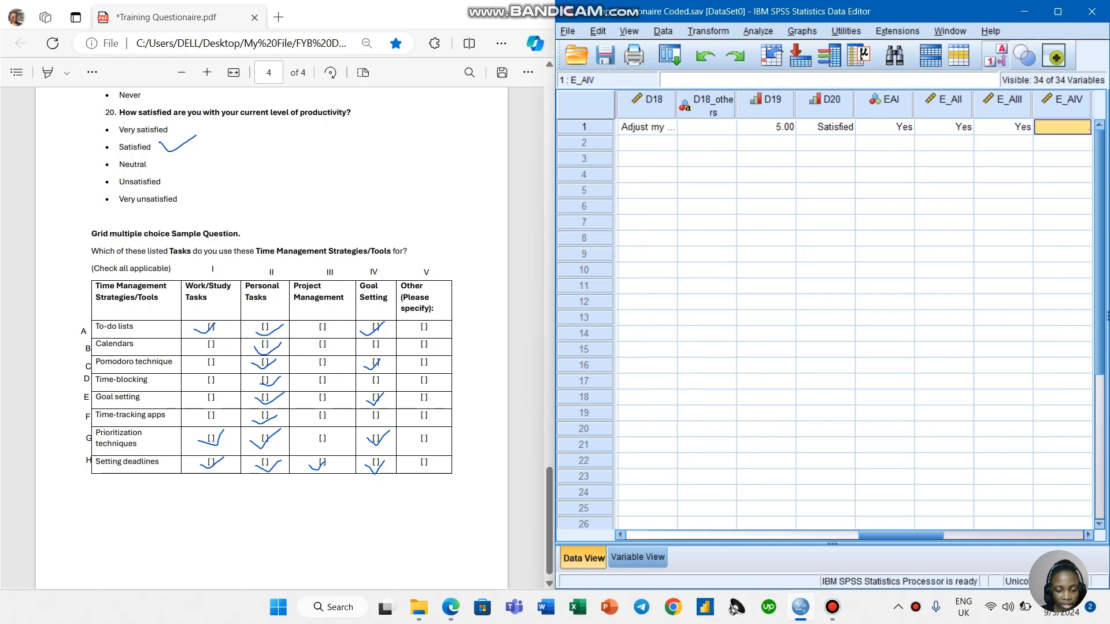
{"action": "type", "text": "2"}
{"action": "key", "text": "Tab"}
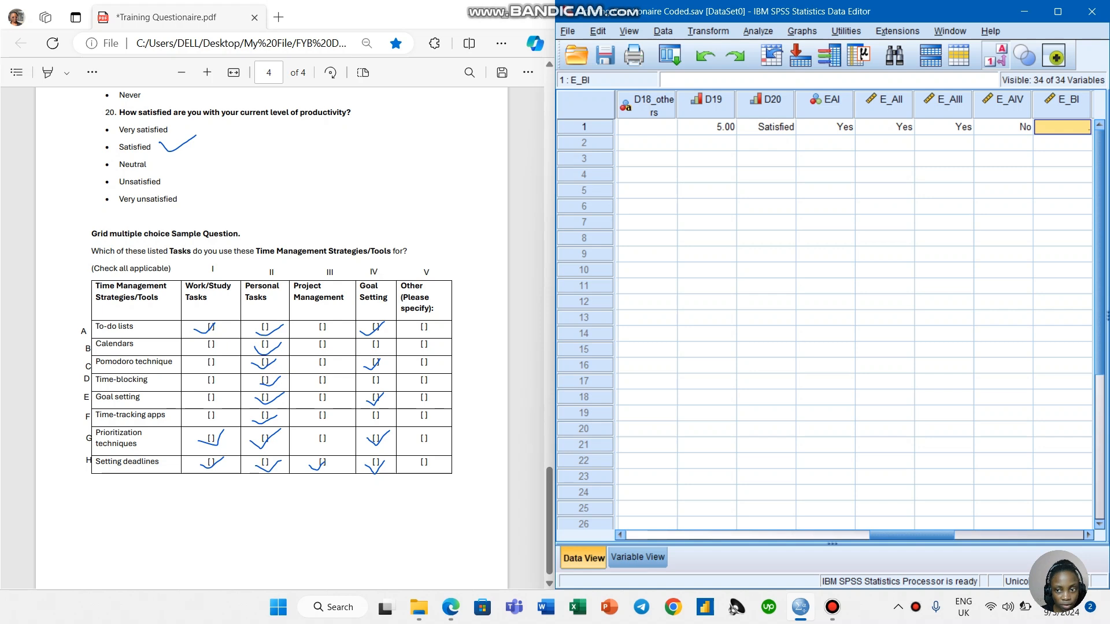
Enter the first case's Calendars grid answers: 0 (No) for E_BI, 1 (Yes) for E_BII, and 0 for E_BIII and E_BIV
{"action": "left_click", "coordinate": [1062, 104]}
{"action": "left_click", "coordinate": [1062, 127]}
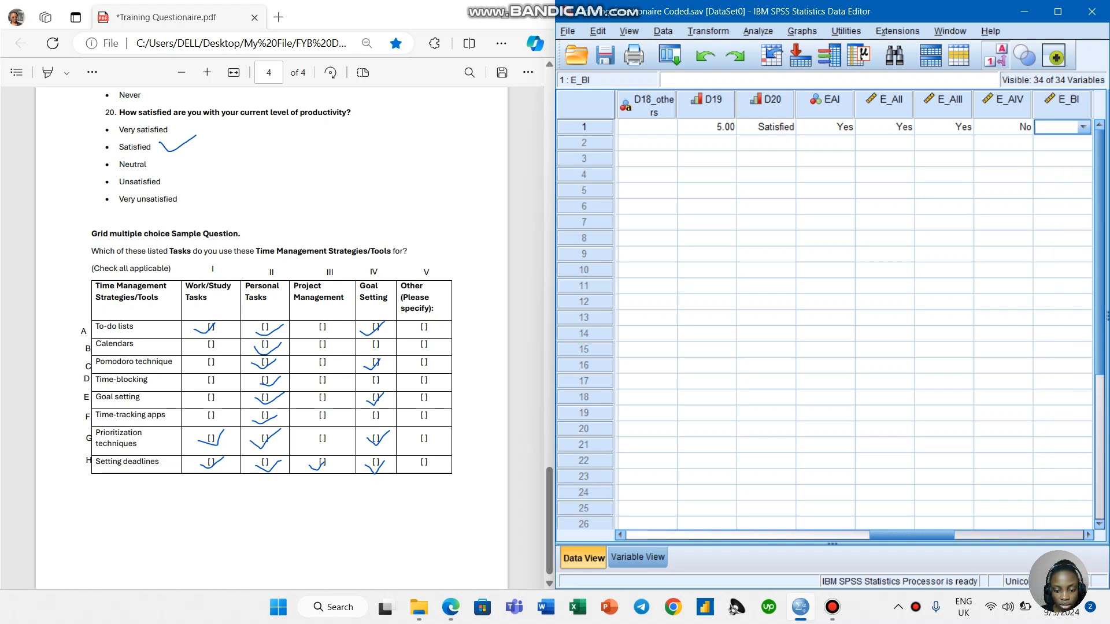
{"action": "type", "text": "2"}
{"action": "key", "text": "Tab"}
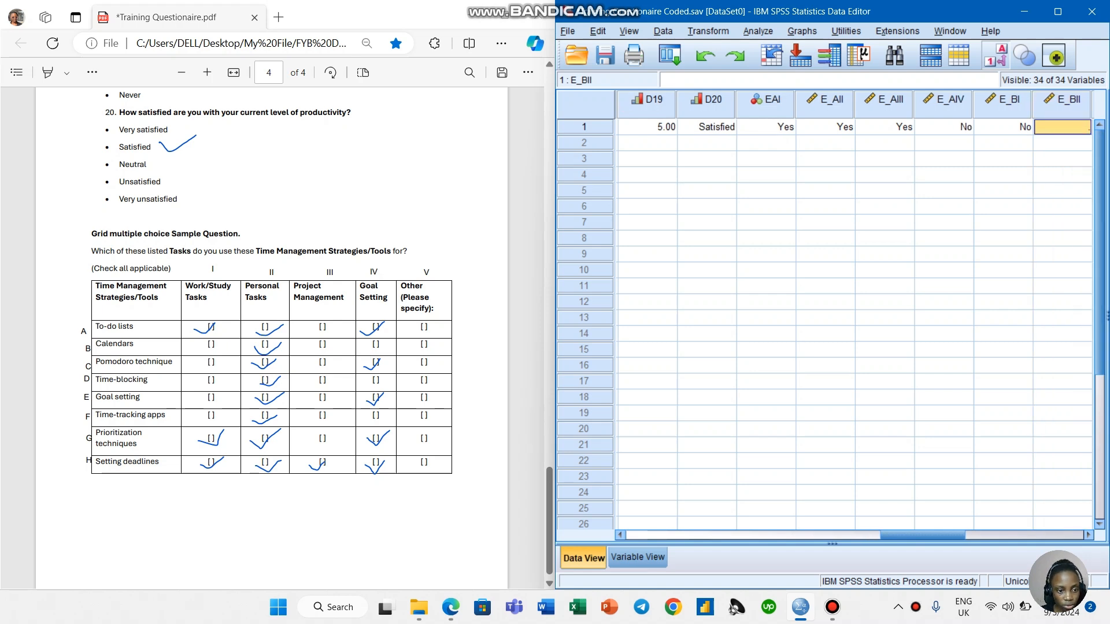
{"action": "left_click", "coordinate": [1062, 126]}
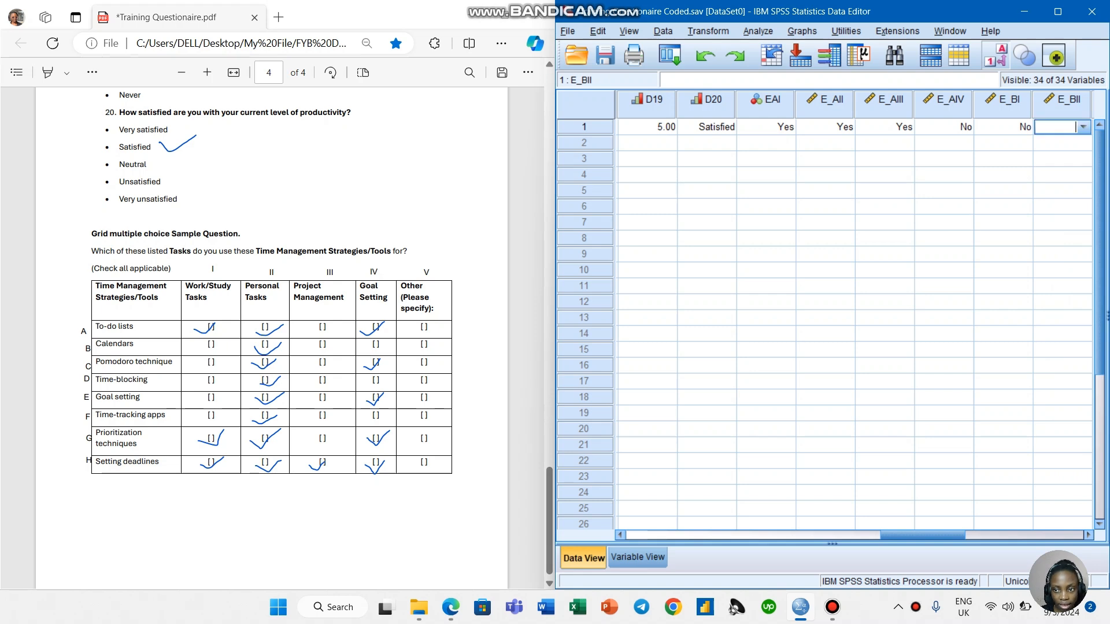
{"action": "type", "text": "1"}
{"action": "key", "text": "Tab"}
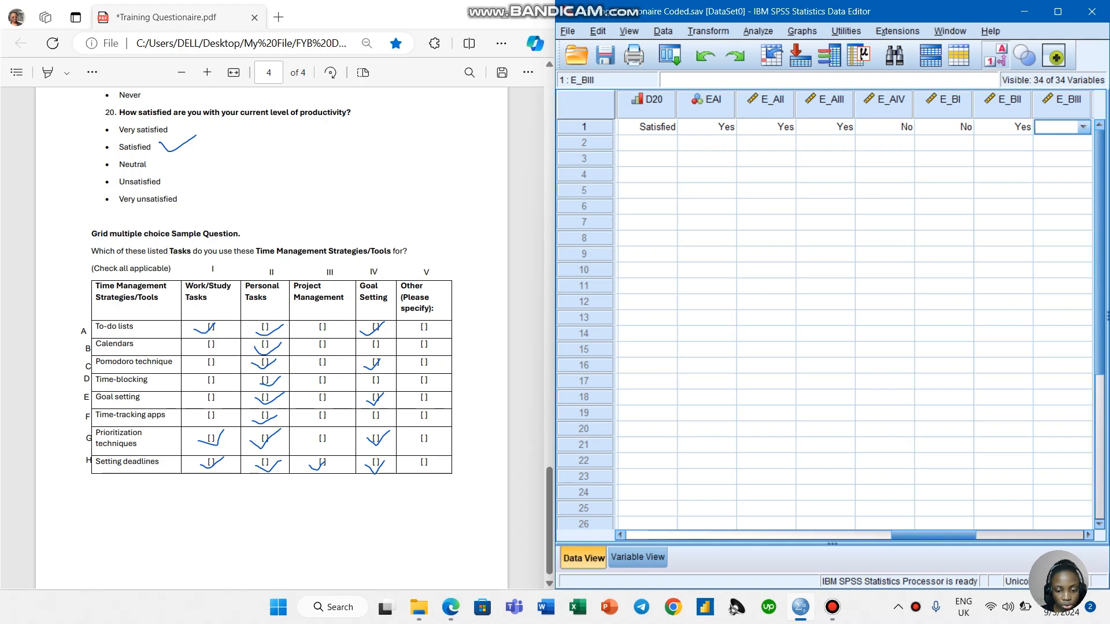
{"action": "type", "text": "0"}
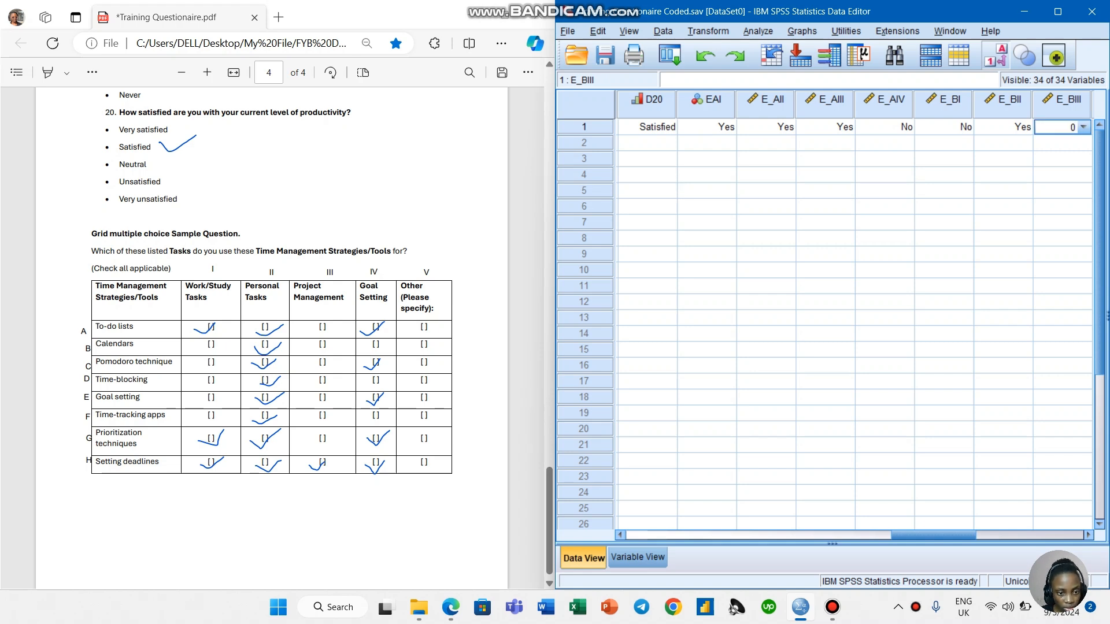
{"action": "key", "text": "Tab"}
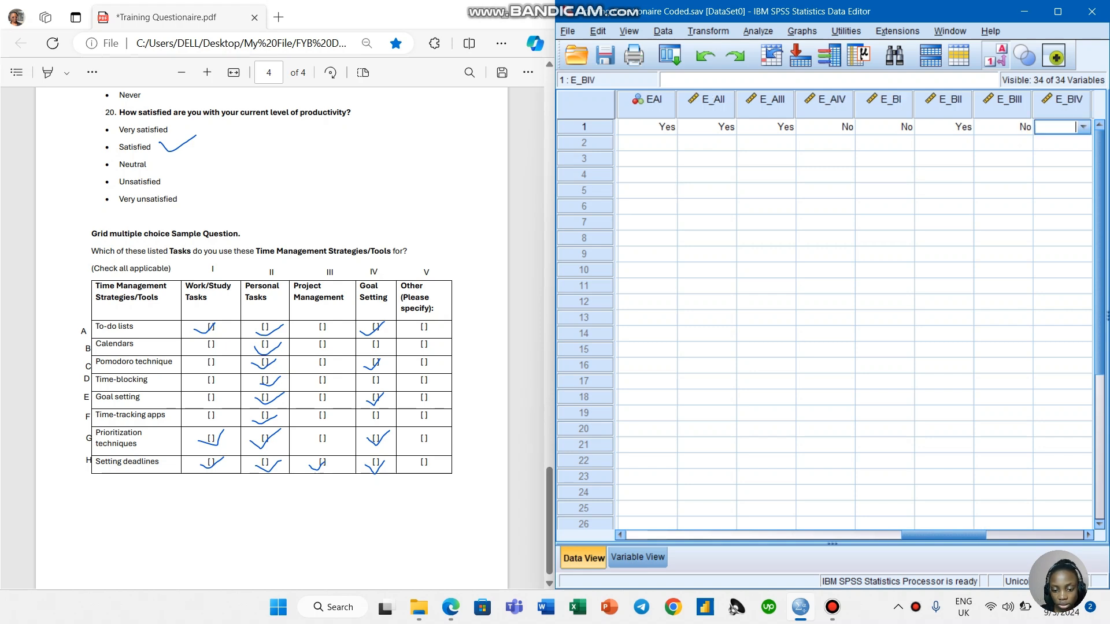
{"action": "type", "text": "0"}
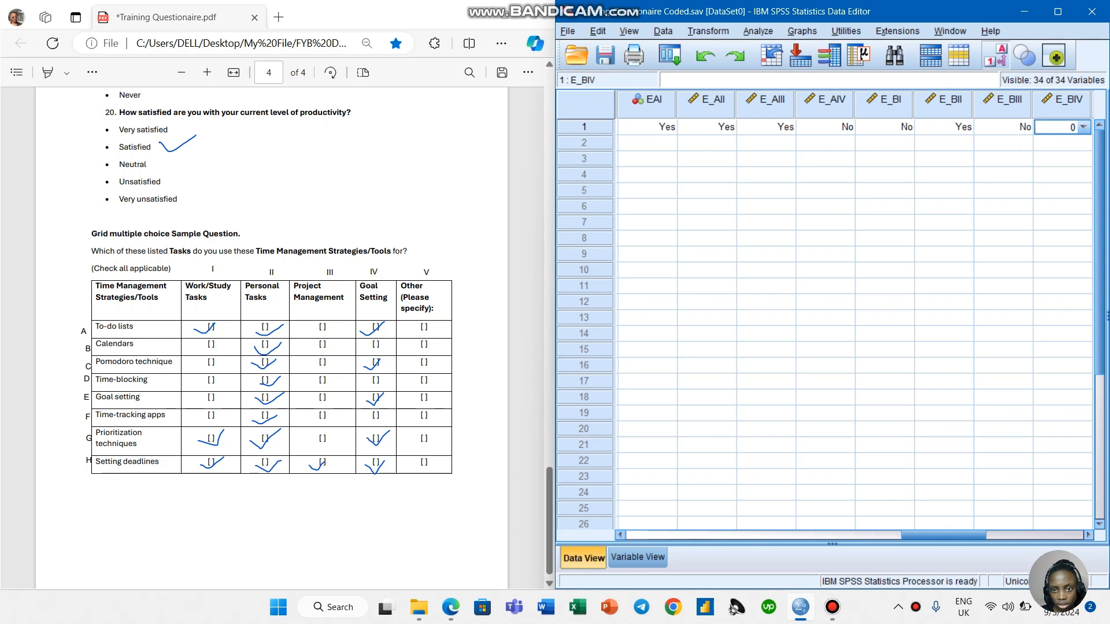
{"action": "key", "text": "Tab"}
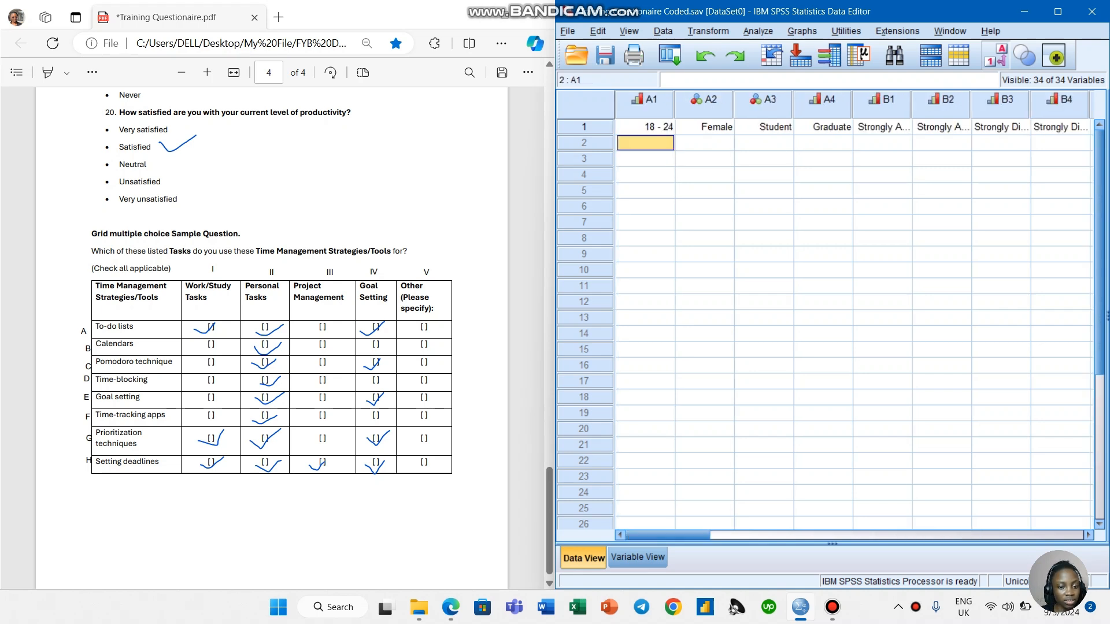
{"action": "scroll", "coordinate": [272, 338], "scroll_direction": "down", "scroll_amount": 1}
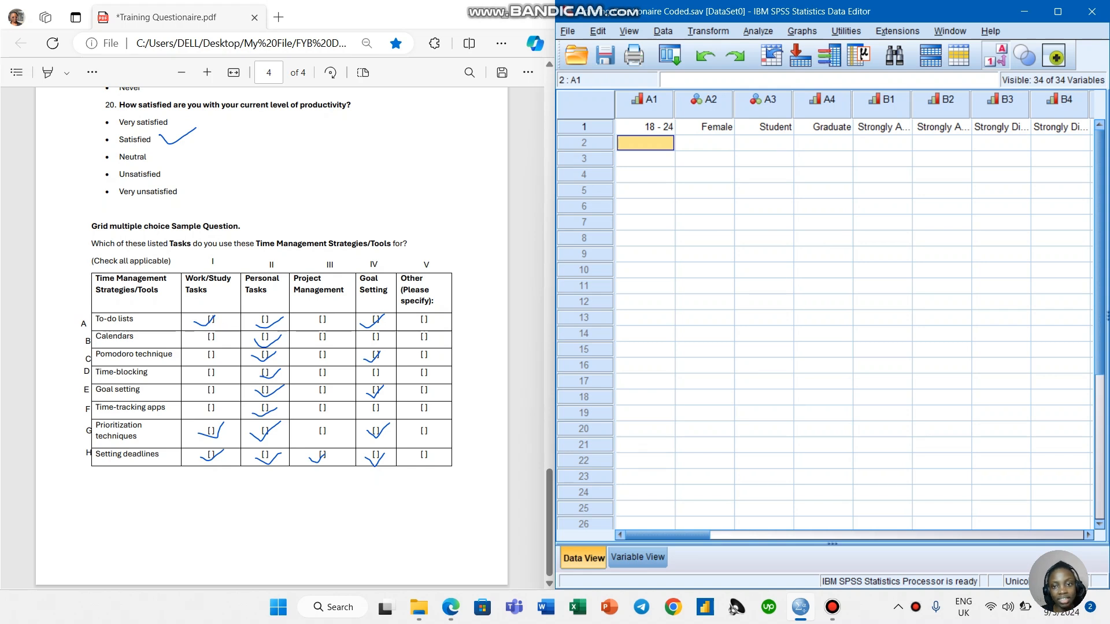
{"action": "scroll", "coordinate": [852, 324], "scroll_direction": "right", "scroll_amount": 10}
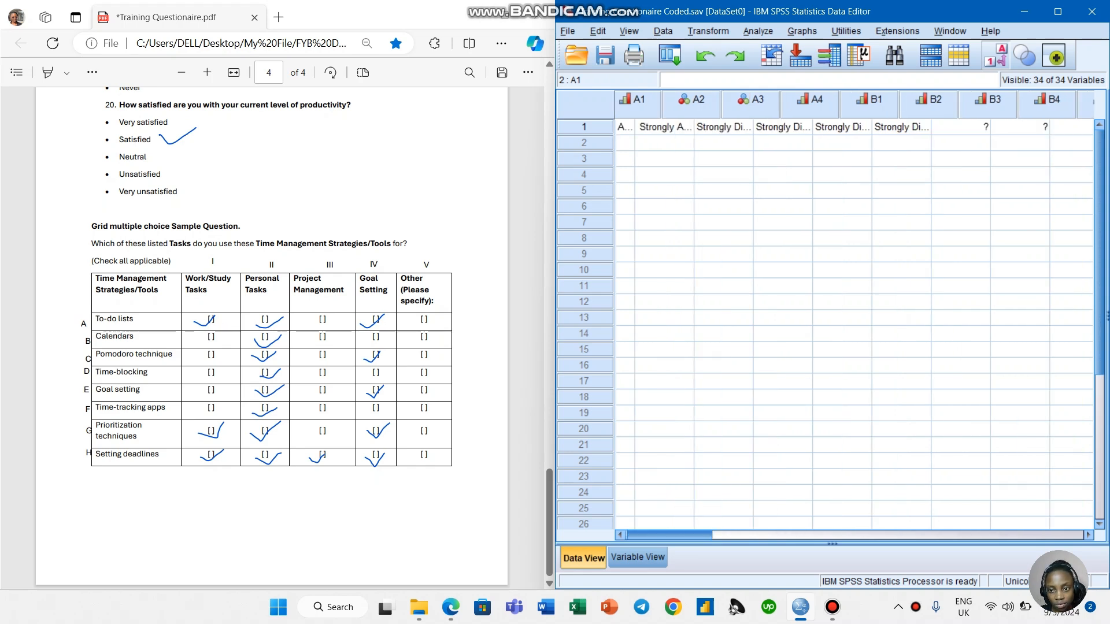
Check the first case's entries from A1 onward against the questionnaire's ticked answers, and look at the empty case rows below
{"action": "scroll", "coordinate": [854, 315], "scroll_direction": "left", "scroll_amount": 10}
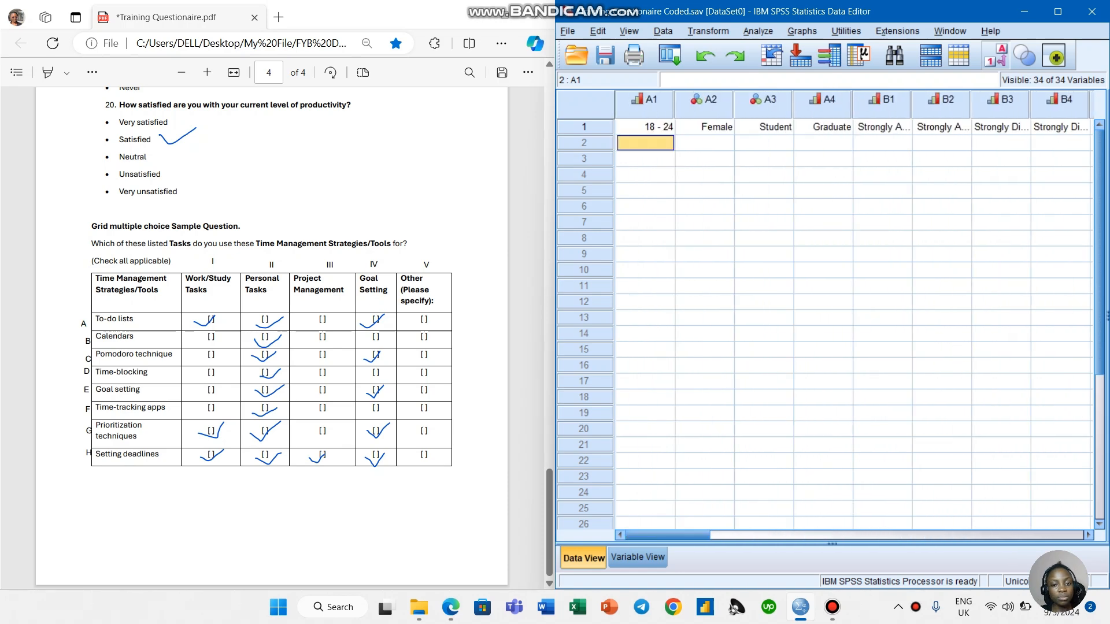
{"action": "scroll", "coordinate": [272, 338], "scroll_direction": "up", "scroll_amount": 20}
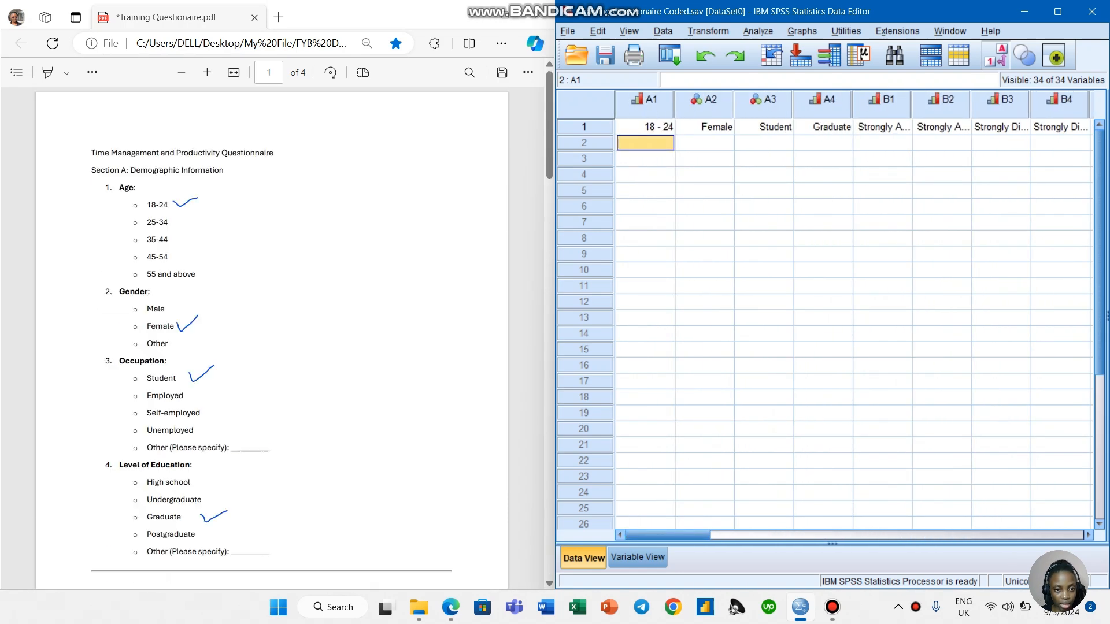
{"action": "scroll", "coordinate": [272, 338], "scroll_direction": "down", "scroll_amount": 16}
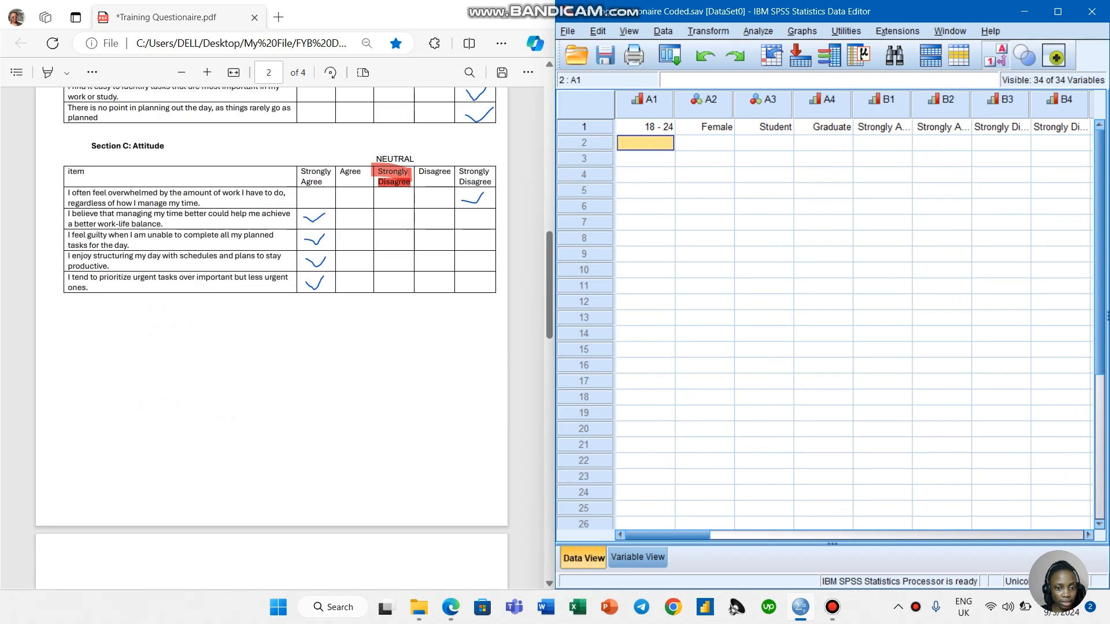
{"action": "scroll", "coordinate": [272, 338], "scroll_direction": "up", "scroll_amount": 18}
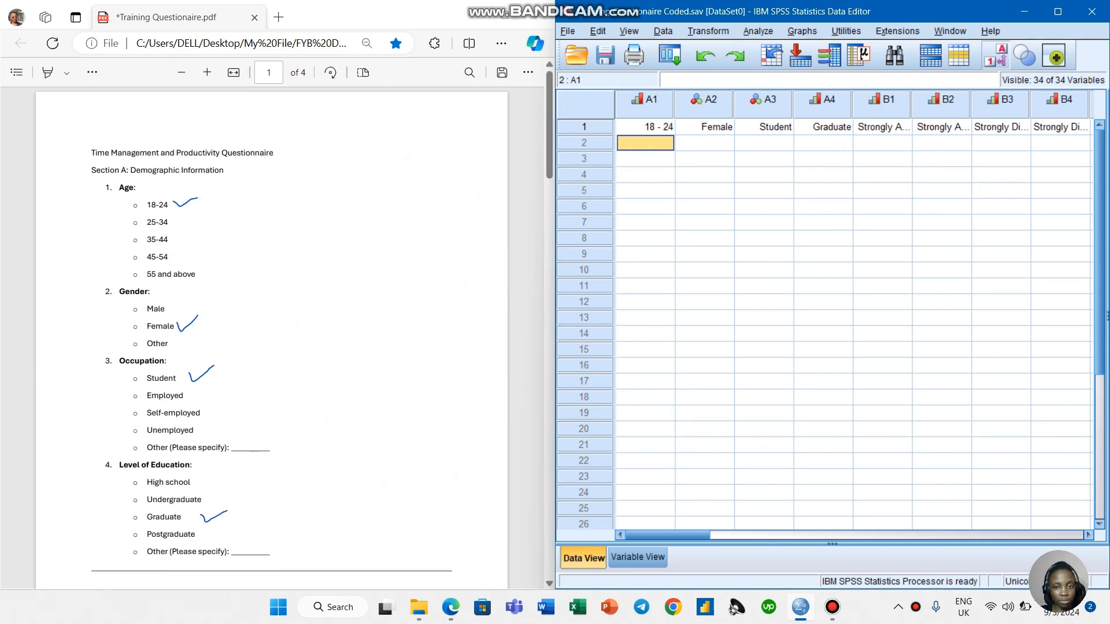
{"action": "left_click", "coordinate": [583, 159]}
{"action": "left_click", "coordinate": [584, 143]}
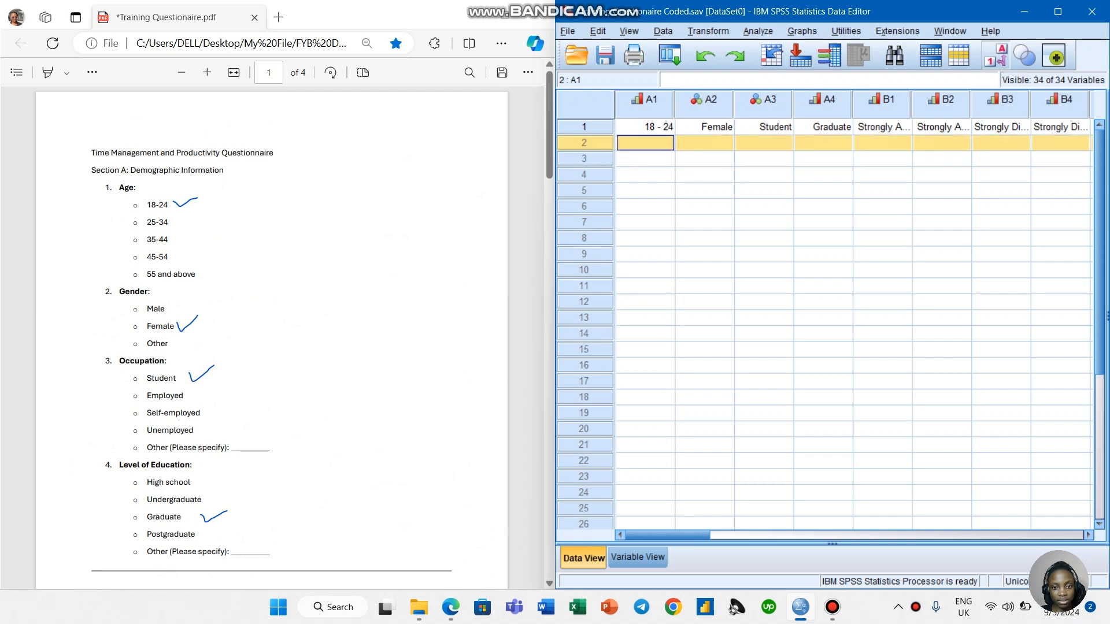
{"action": "left_click", "coordinate": [584, 158]}
{"action": "left_click", "coordinate": [584, 174]}
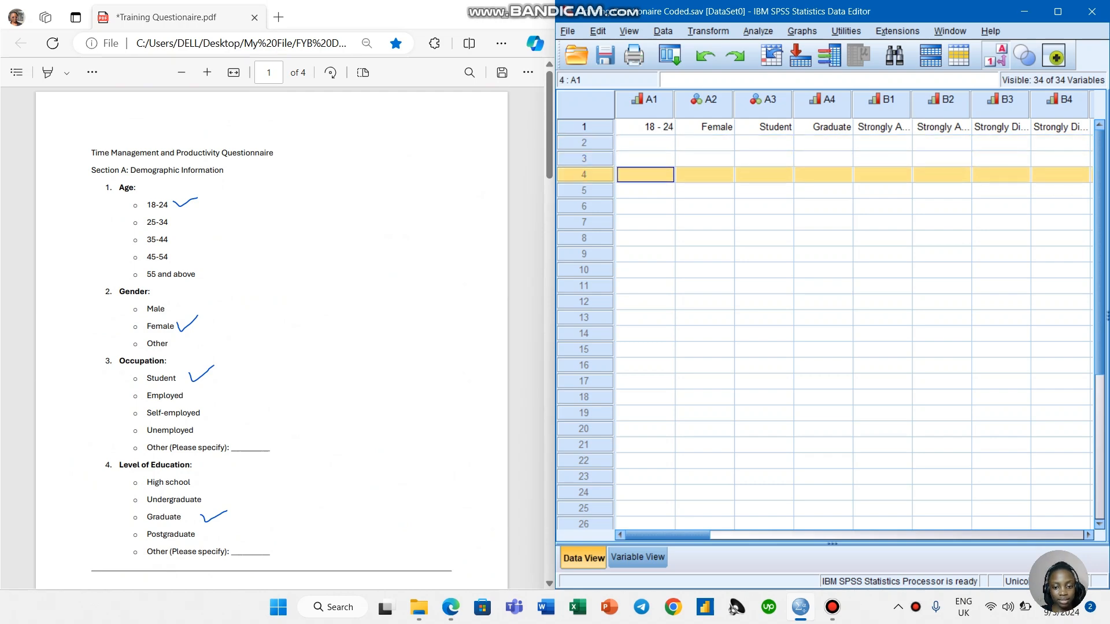
Insert a new variable above A1 in the variable definitions
{"action": "left_click", "coordinate": [638, 557]}
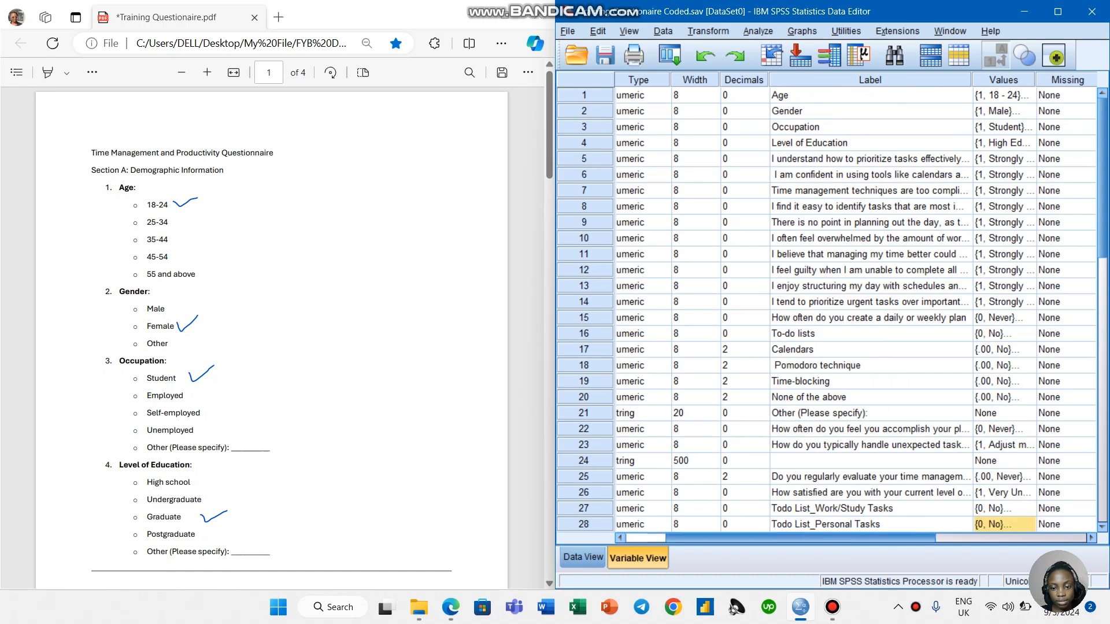
{"action": "left_click_drag", "start_coordinate": [801, 537], "coordinate": [759, 538]}
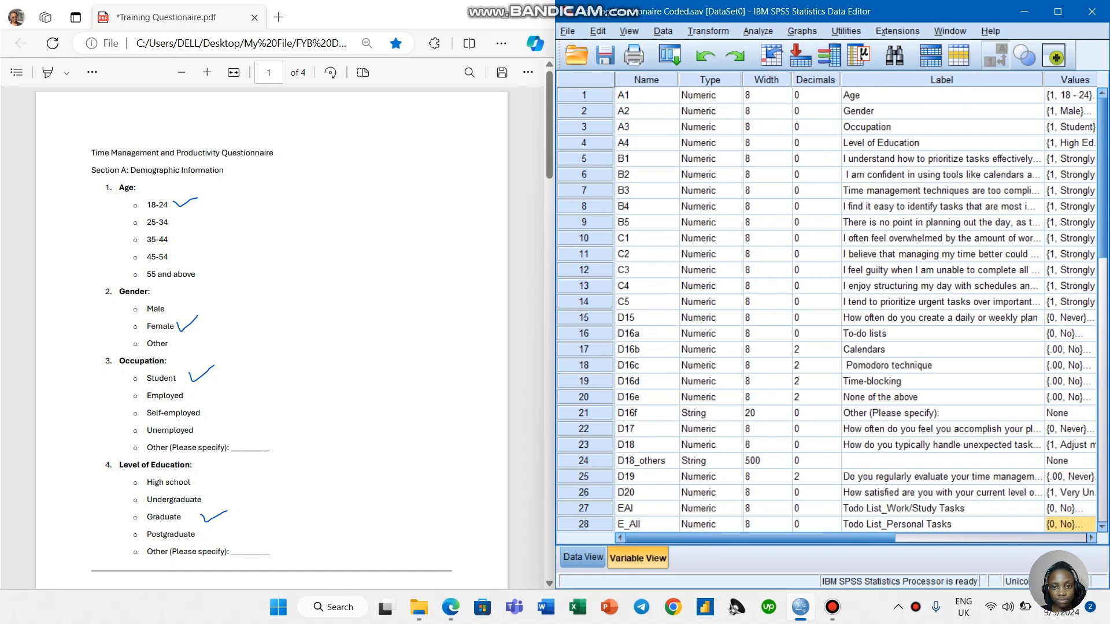
{"action": "left_click", "coordinate": [584, 95]}
{"action": "right_click", "coordinate": [581, 98]}
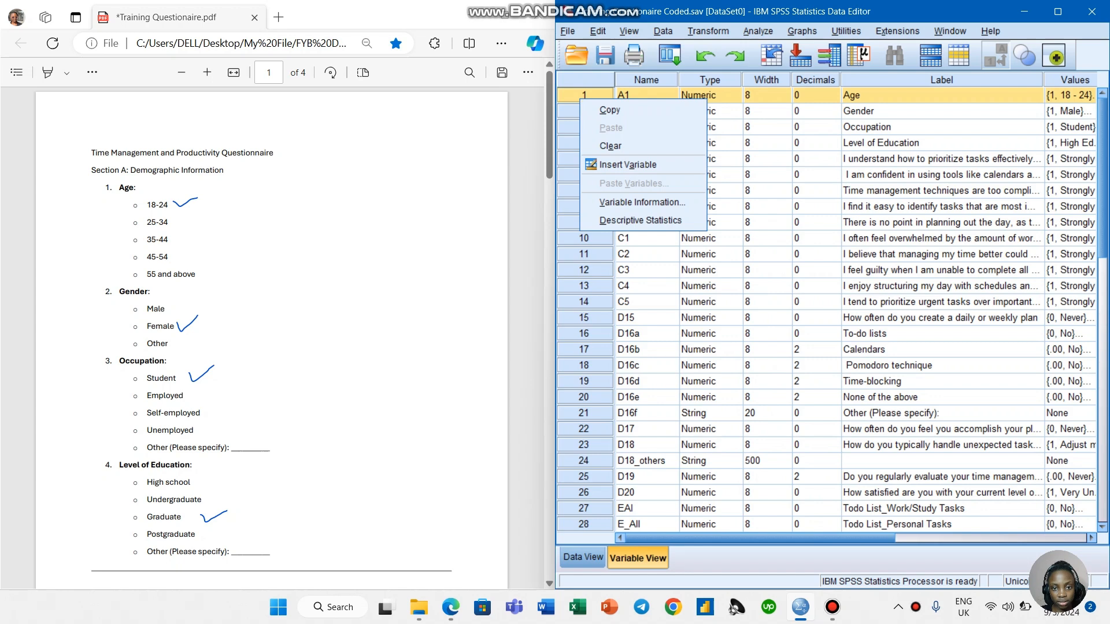
{"action": "left_click", "coordinate": [627, 164]}
Try to name the new first variable s/n
{"action": "left_click", "coordinate": [646, 94]}
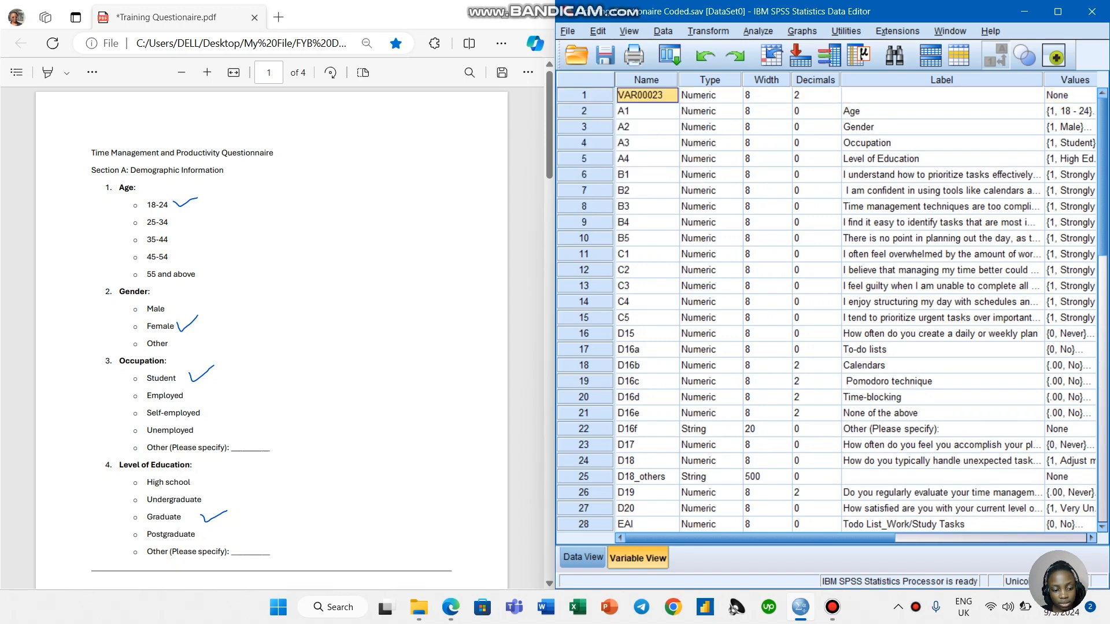
{"action": "type", "text": "s/"}
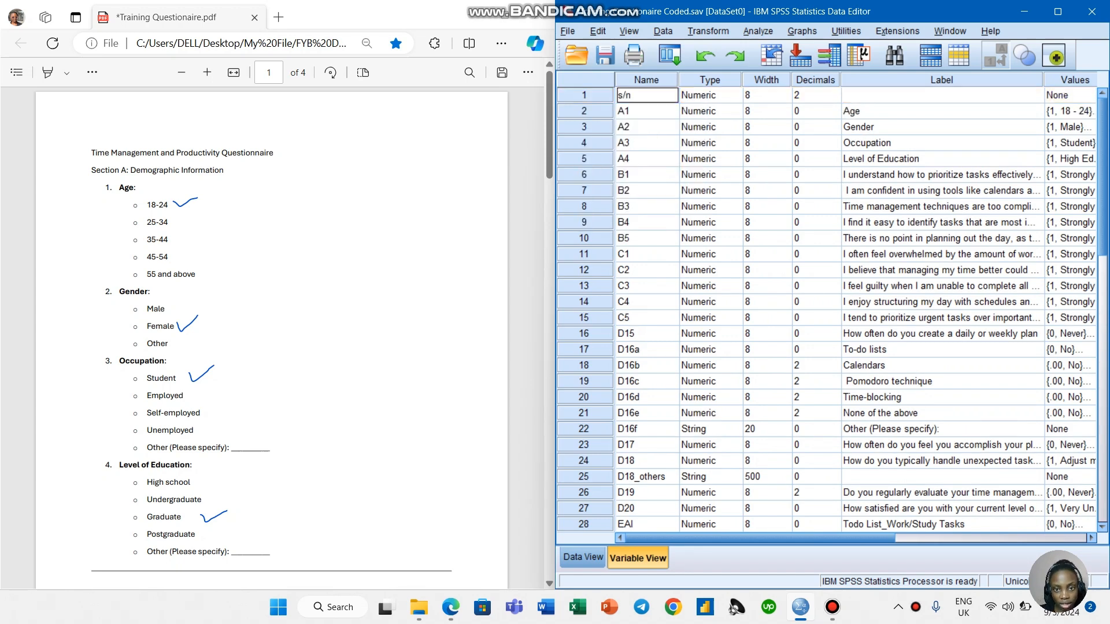
{"action": "type", "text": "n"}
{"action": "key", "text": "Tab"}
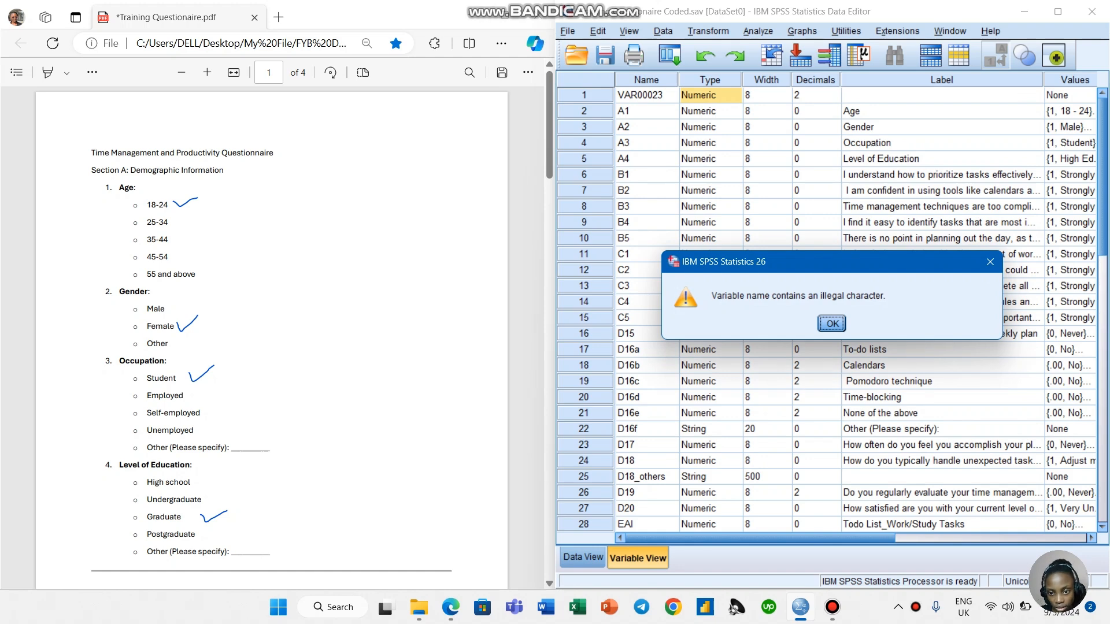
{"action": "key", "text": "Return"}
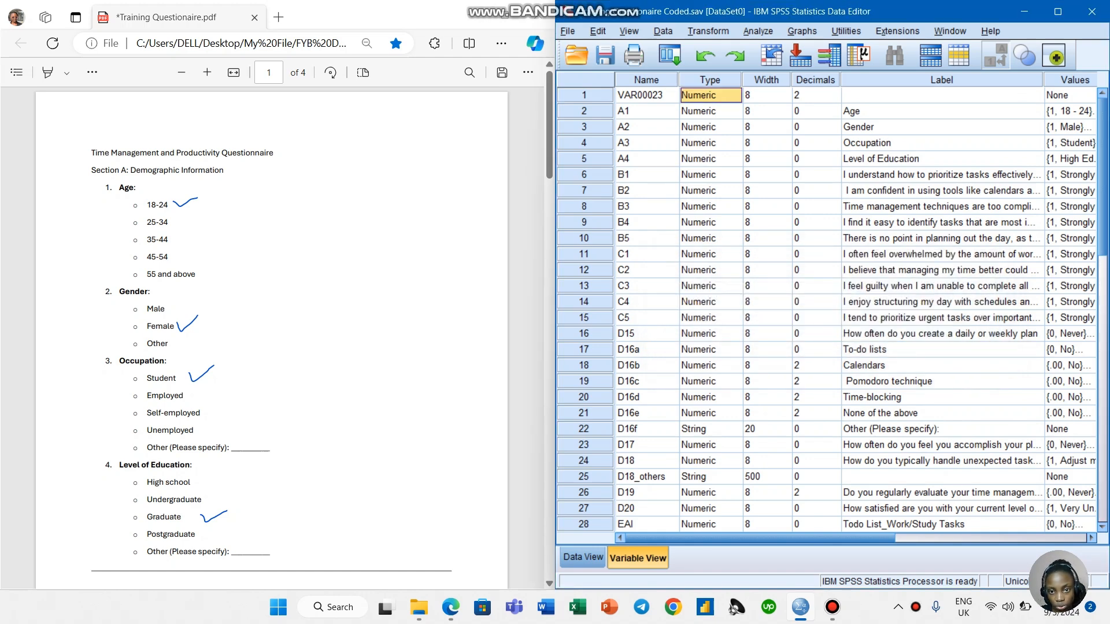
Name the new first variable s_n, and enter 1 for it in the first case
{"action": "type", "text": "s_n"}
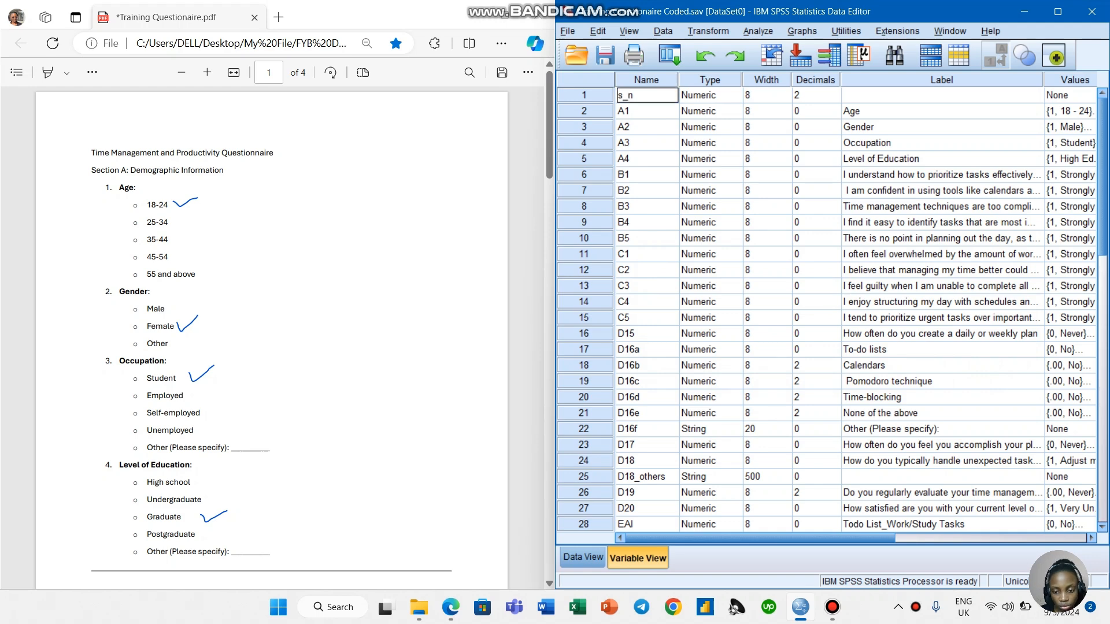
{"action": "key", "text": "Return"}
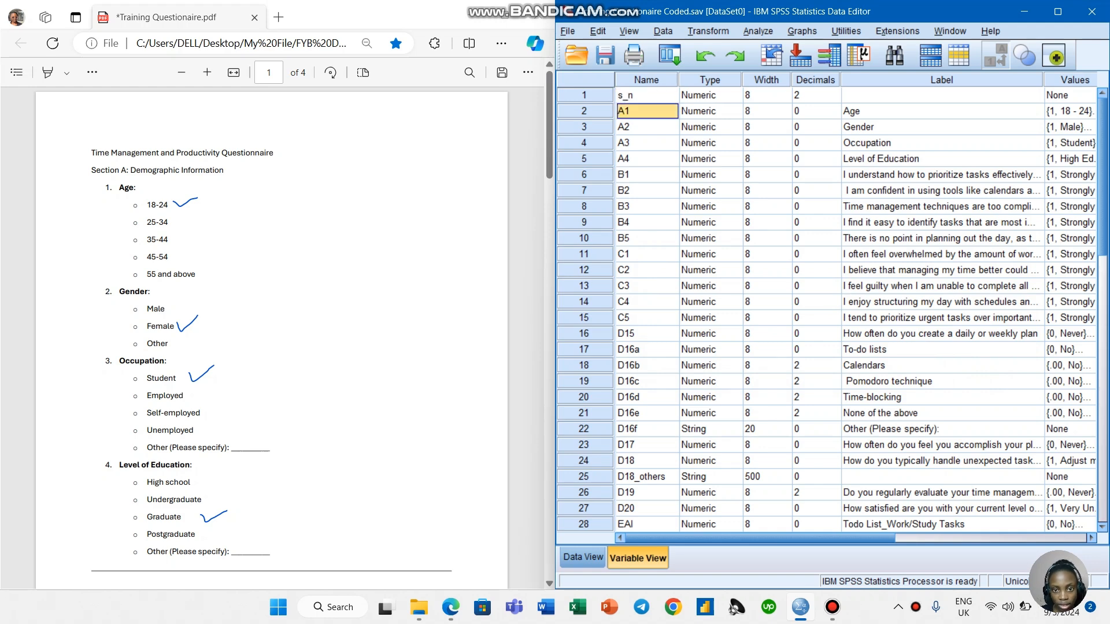
{"action": "left_click", "coordinate": [582, 558]}
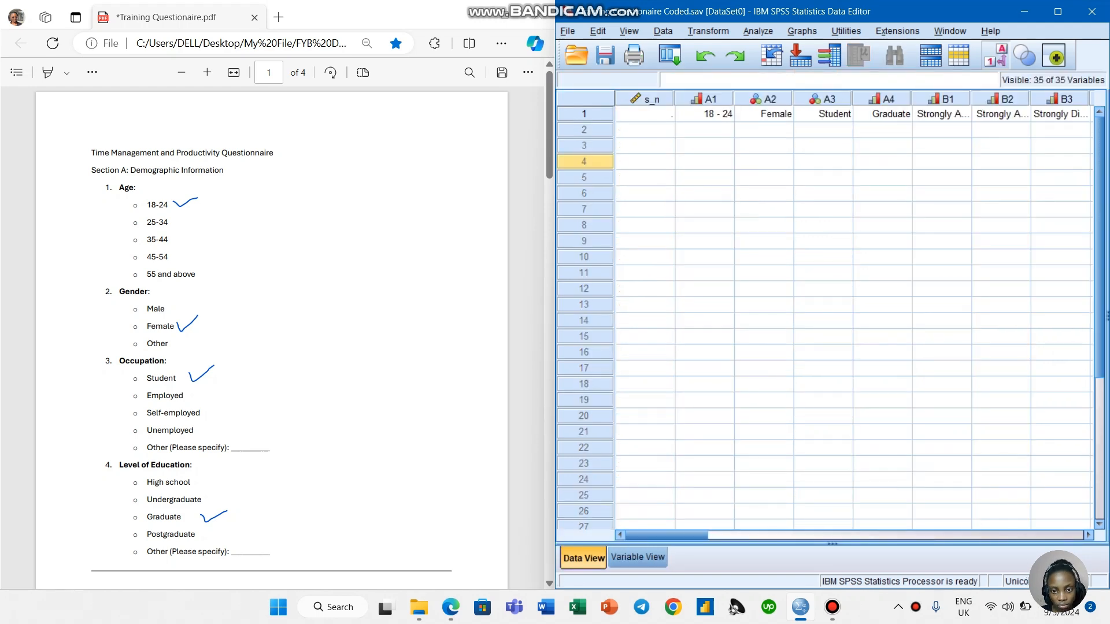
{"action": "left_click", "coordinate": [644, 114]}
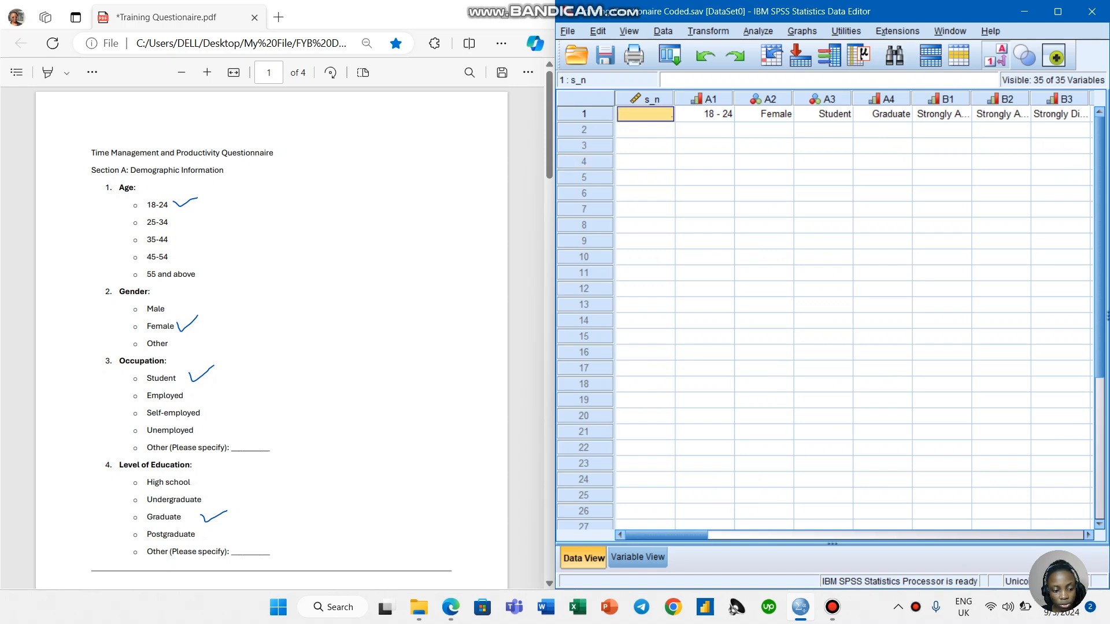
{"action": "type", "text": "1"}
{"action": "key", "text": "Return"}
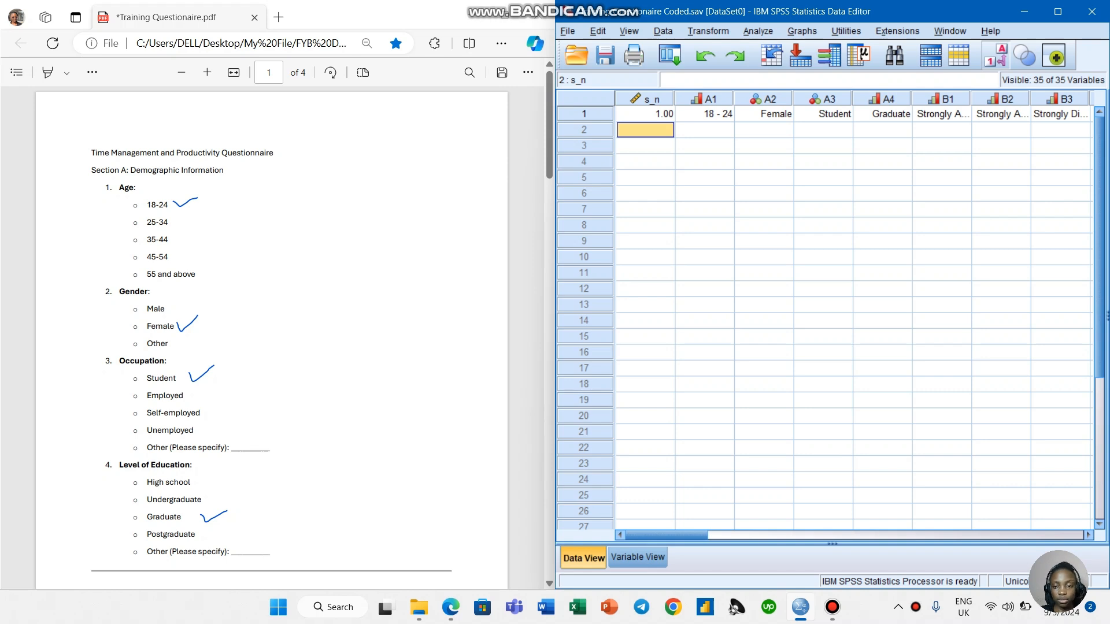
{"action": "left_click", "coordinate": [644, 99]}
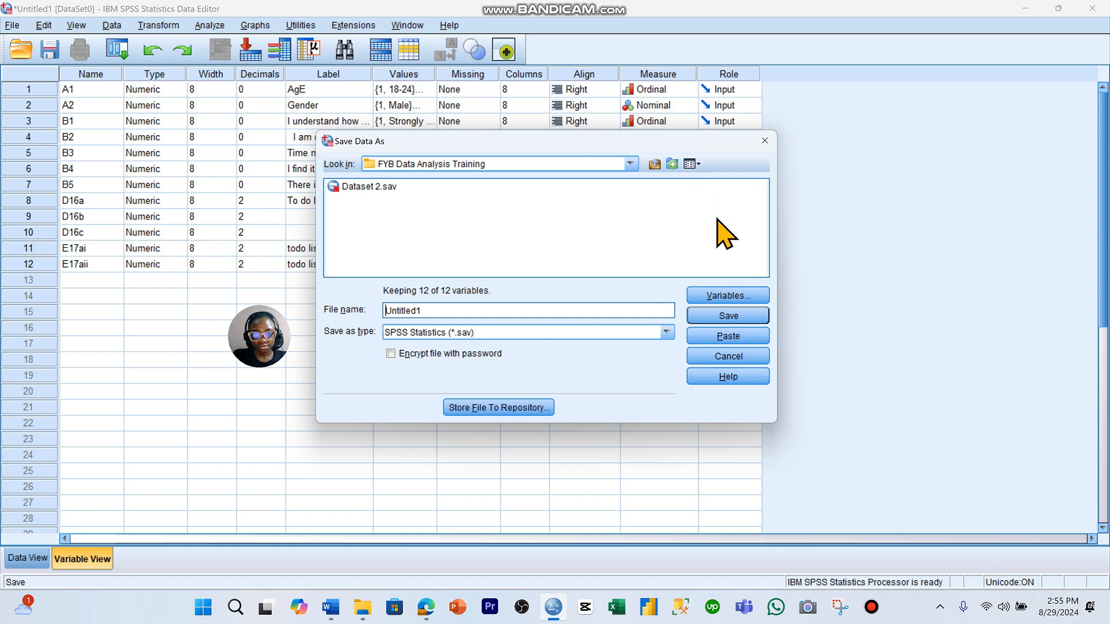
Dismiss the Save Data As dialog of the untitled dataset without saving
{"action": "left_click", "coordinate": [765, 140]}
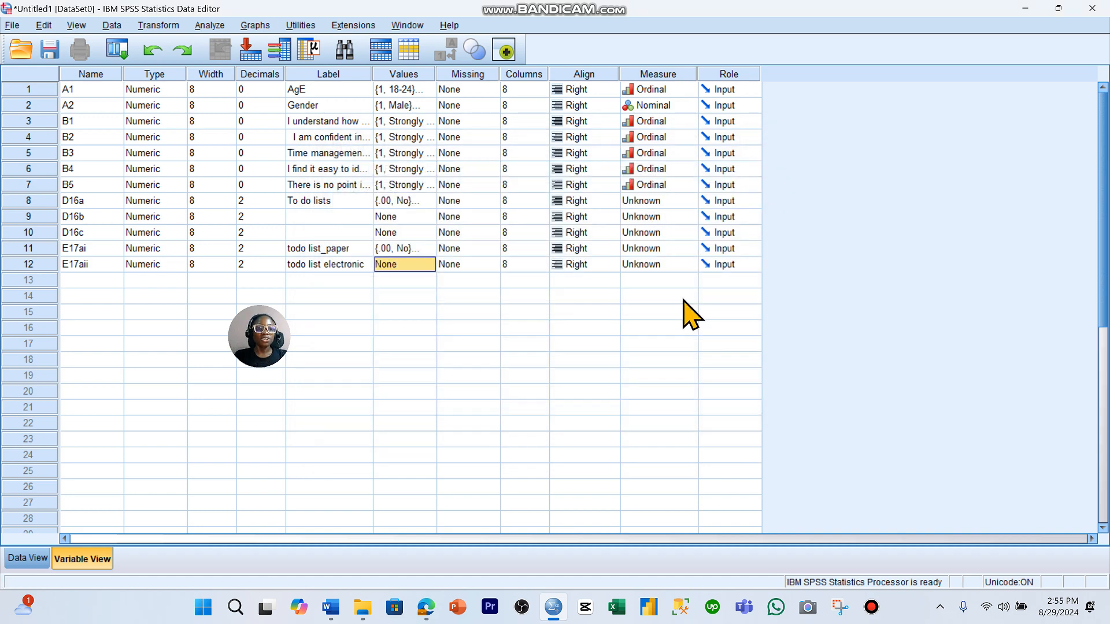